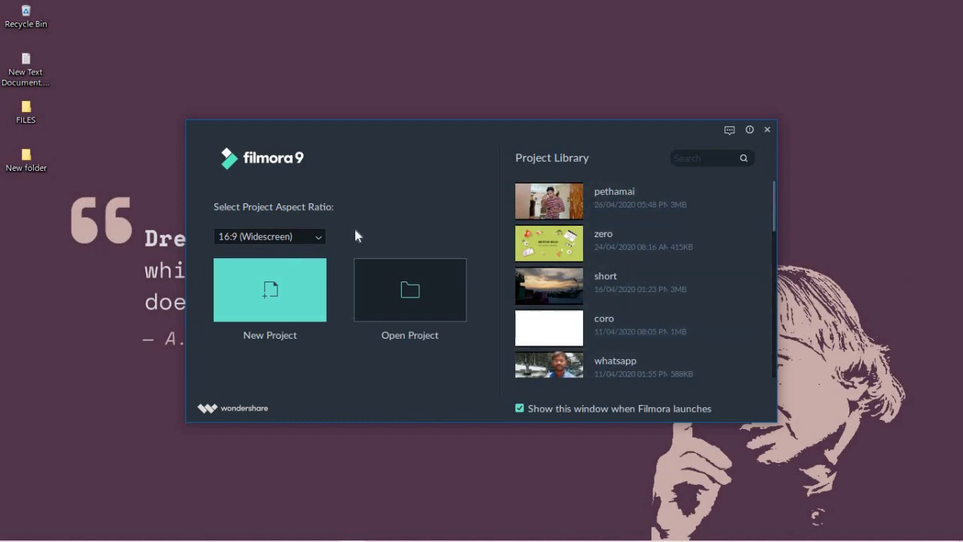
left_click(316, 235)
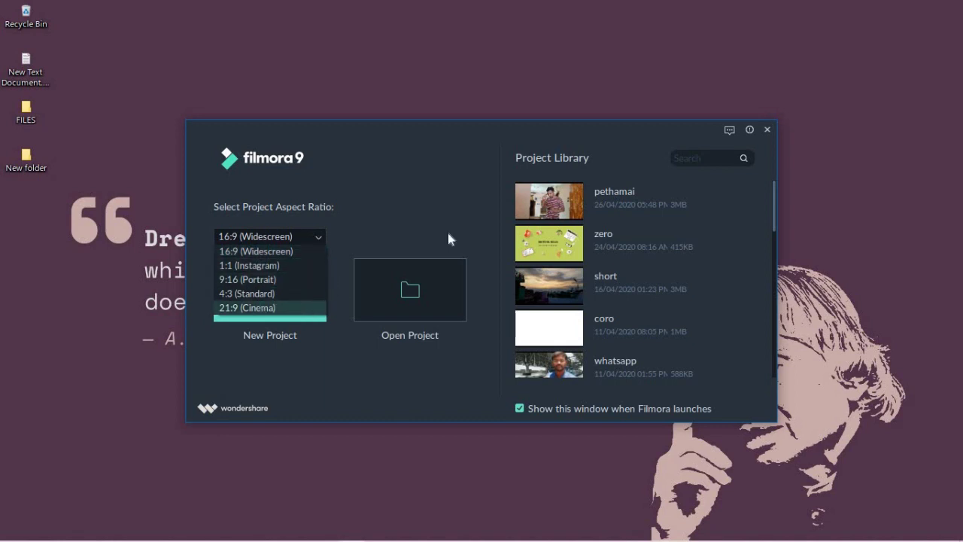
key("Up")
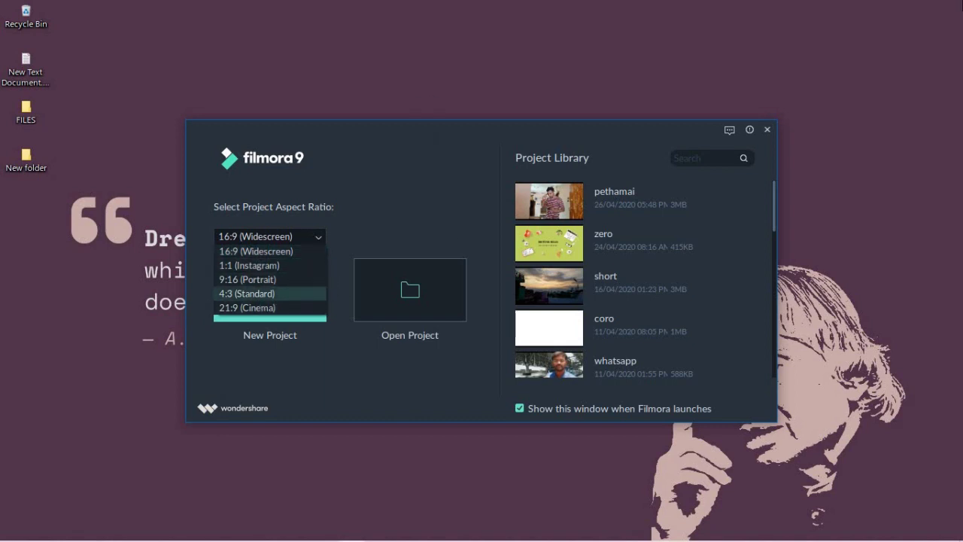
left_click(416, 146)
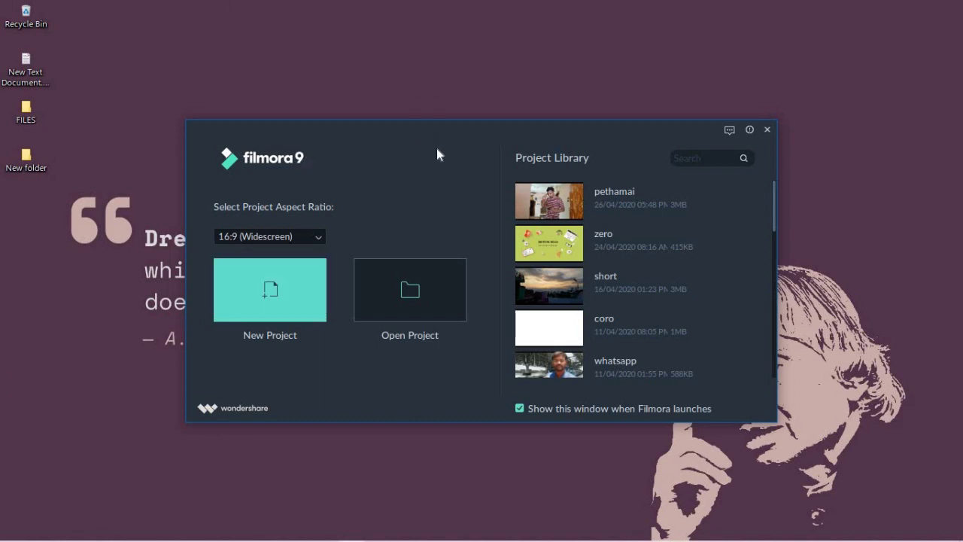
Create a new project with the 16:9 (Widescreen) aspect ratio and dismiss the offline connection message
left_click(317, 240)
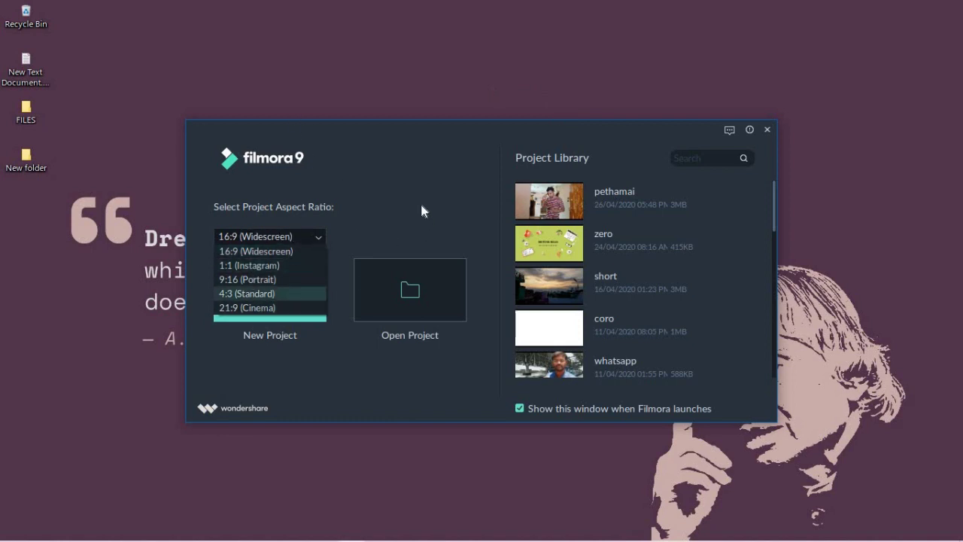
left_click(264, 250)
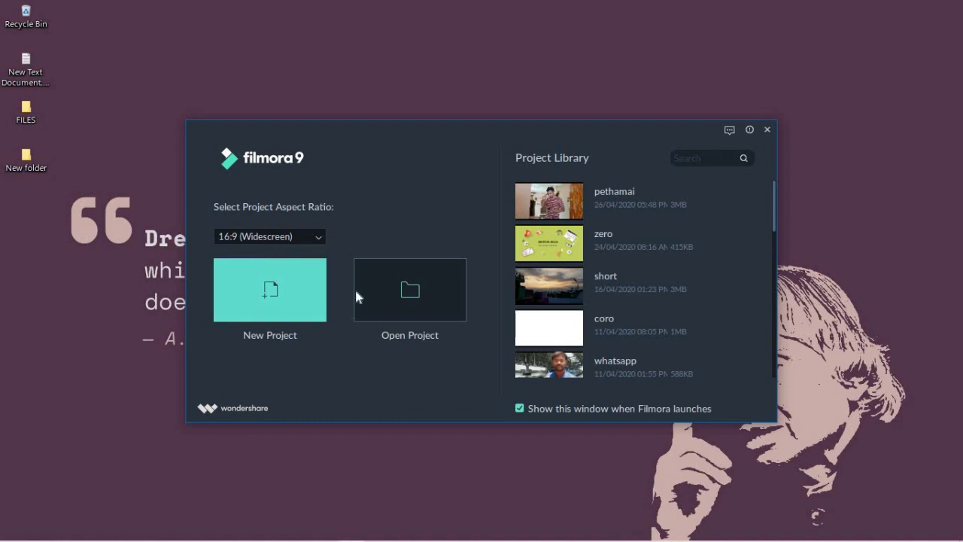
left_click(290, 287)
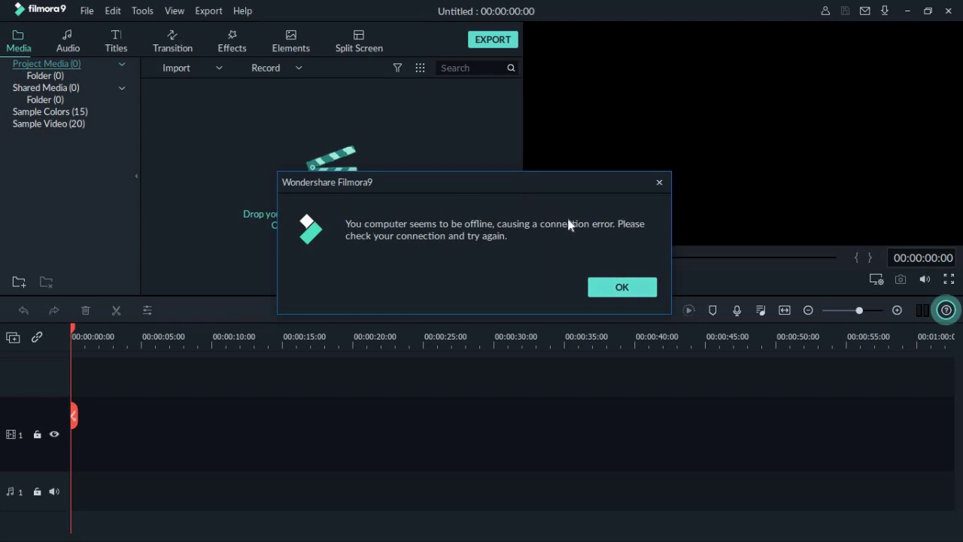
left_click(629, 291)
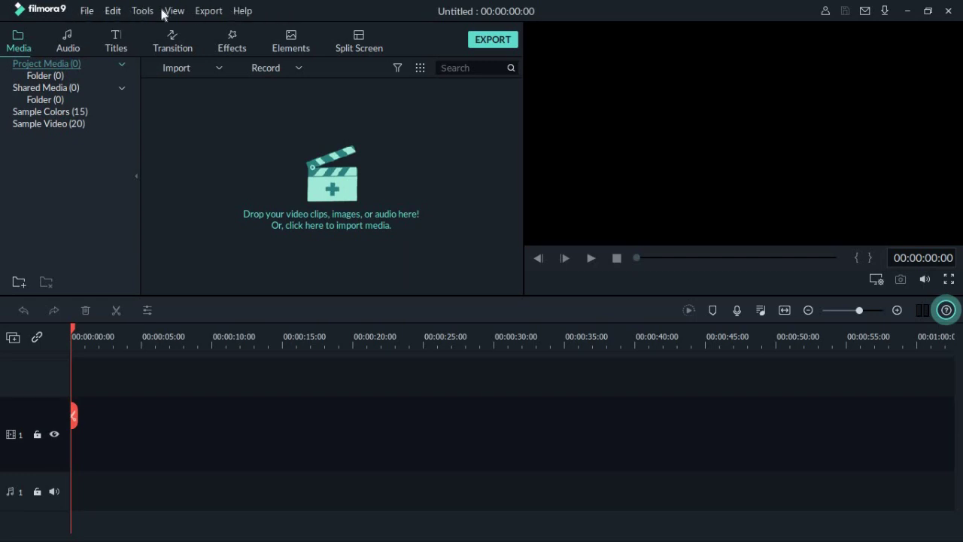
left_click(89, 11)
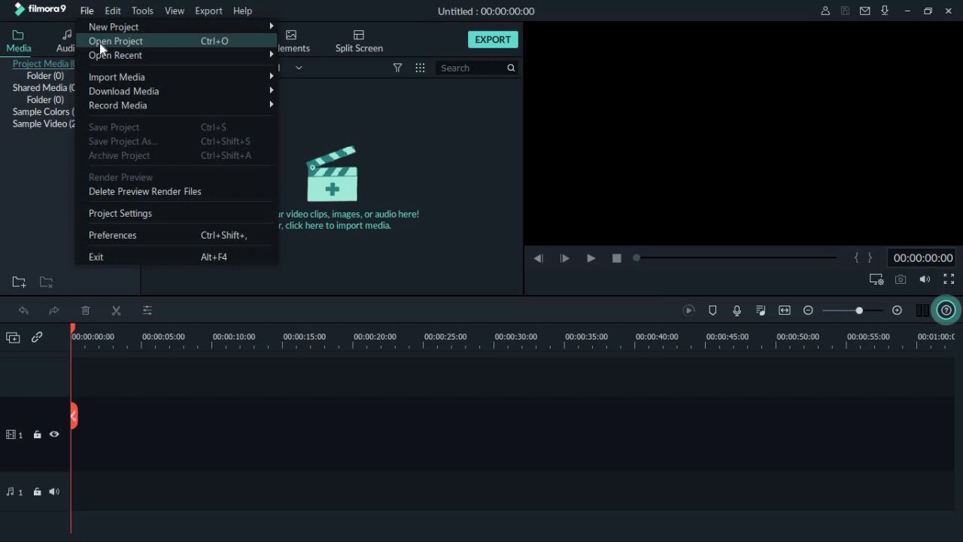
mouse_move(118, 82)
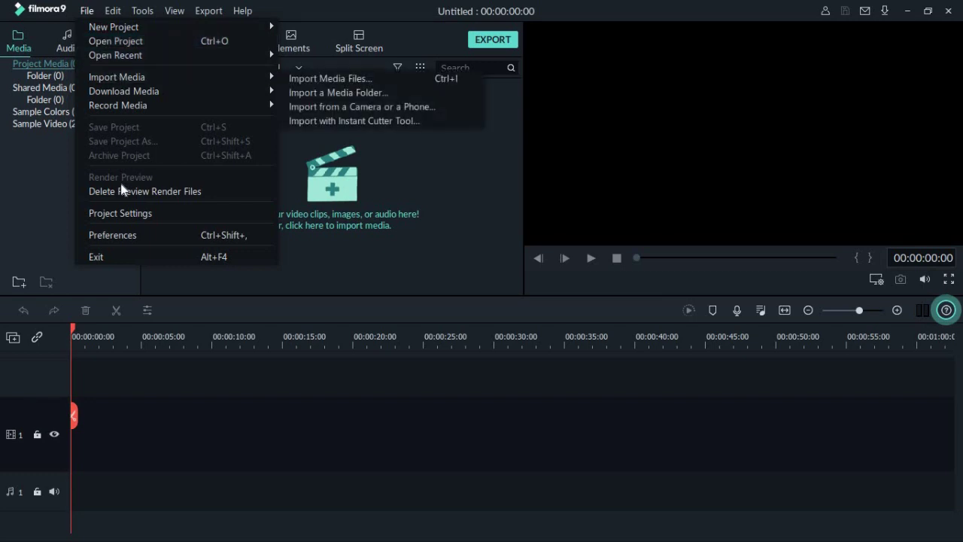
left_click(181, 6)
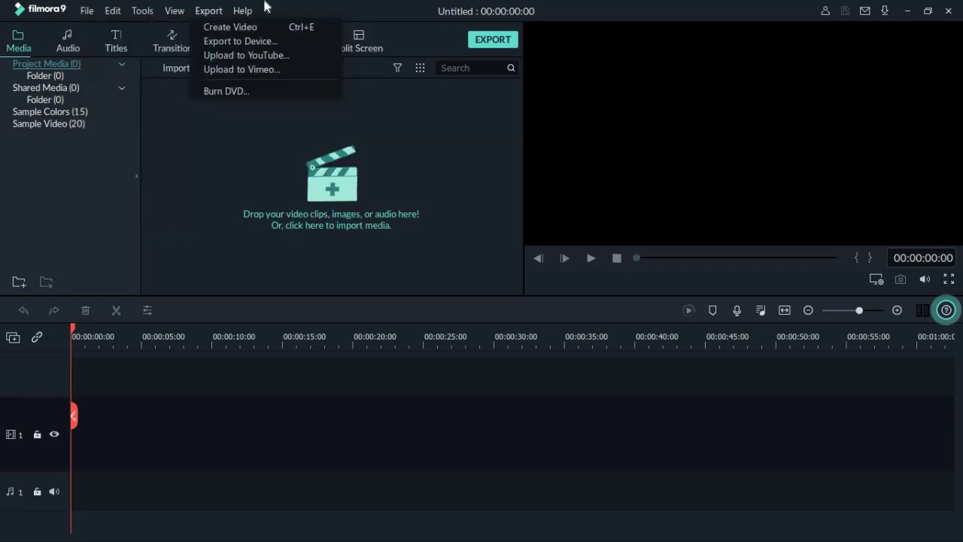
left_click(444, 6)
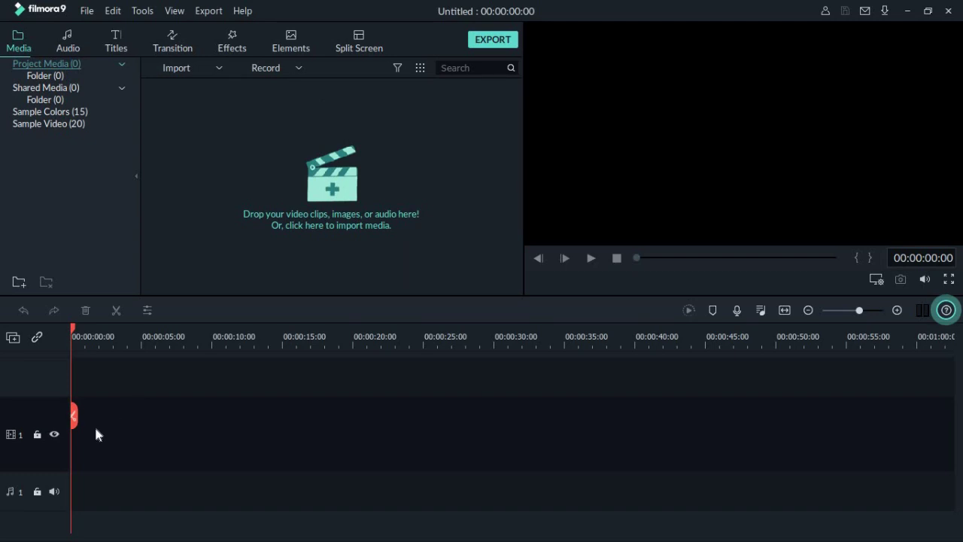
left_click_drag(662, 345, 745, 345)
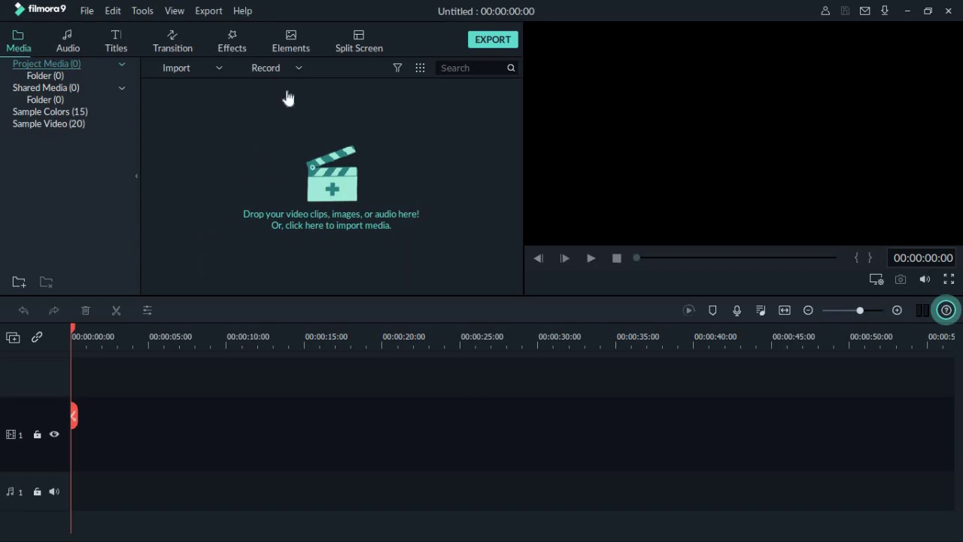
Import the videos 20200425_154837.mp4, 20200425_153010.mp4 and 20200425_153432.mp4 from New folder (2) on the Desktop
left_click(219, 67)
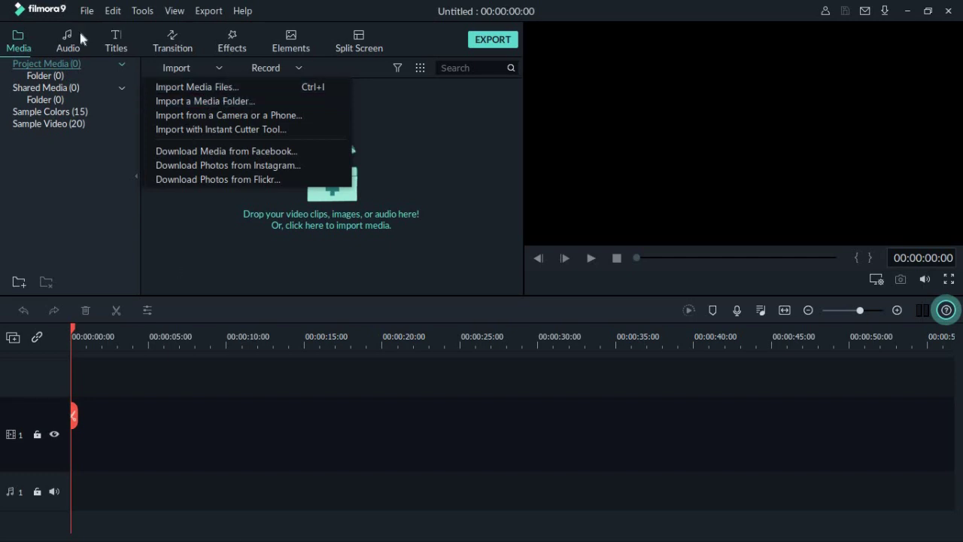
left_click(153, 87)
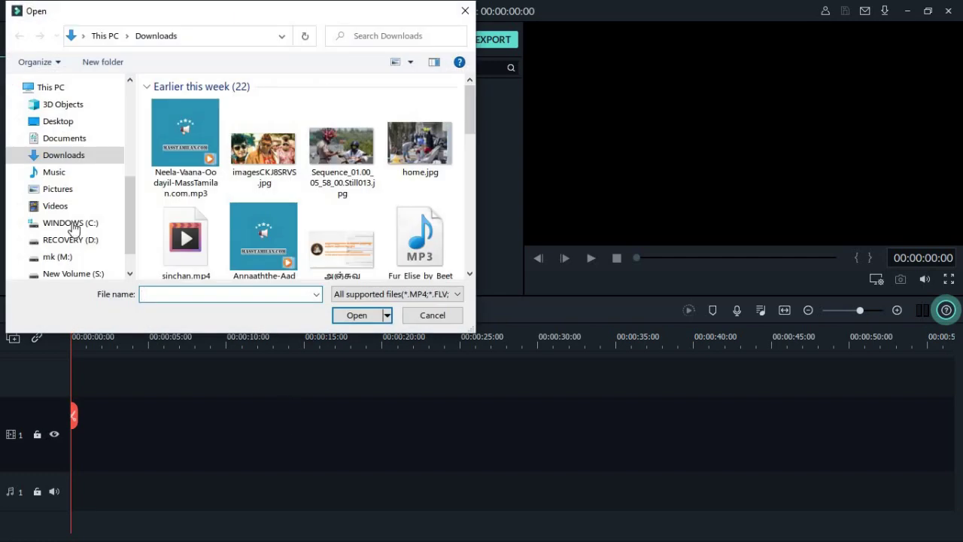
left_click(69, 123)
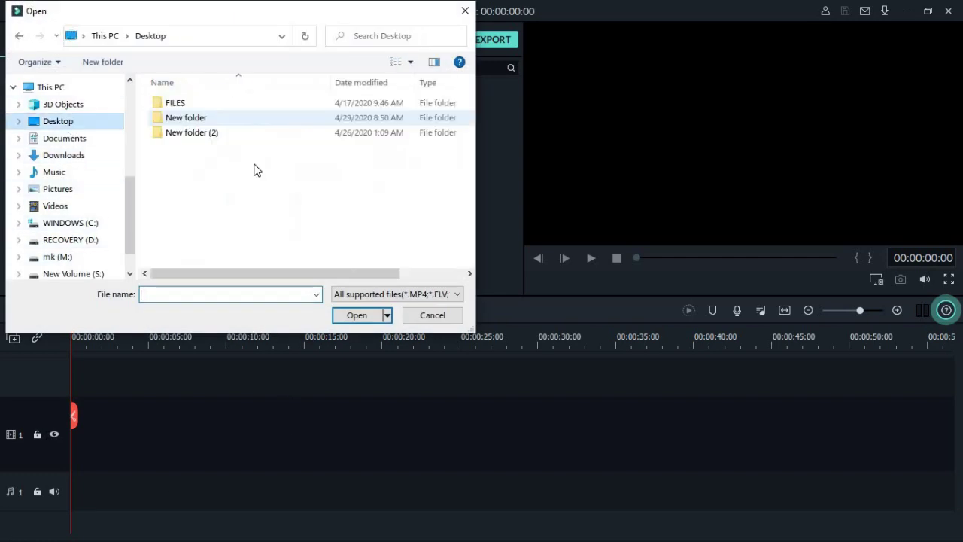
double_click(203, 137)
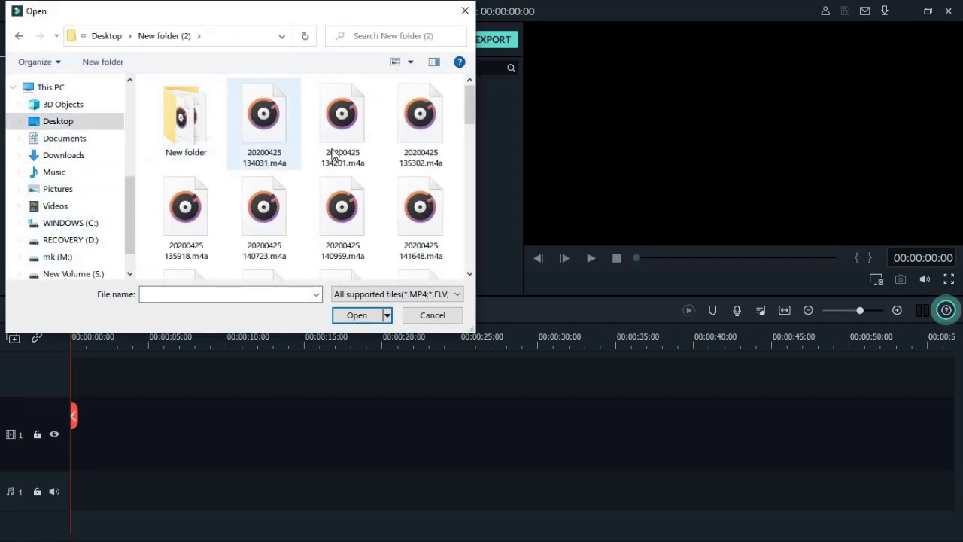
scroll(341, 170, "down", 3)
scroll(340, 169, "down", 5)
left_click(278, 237)
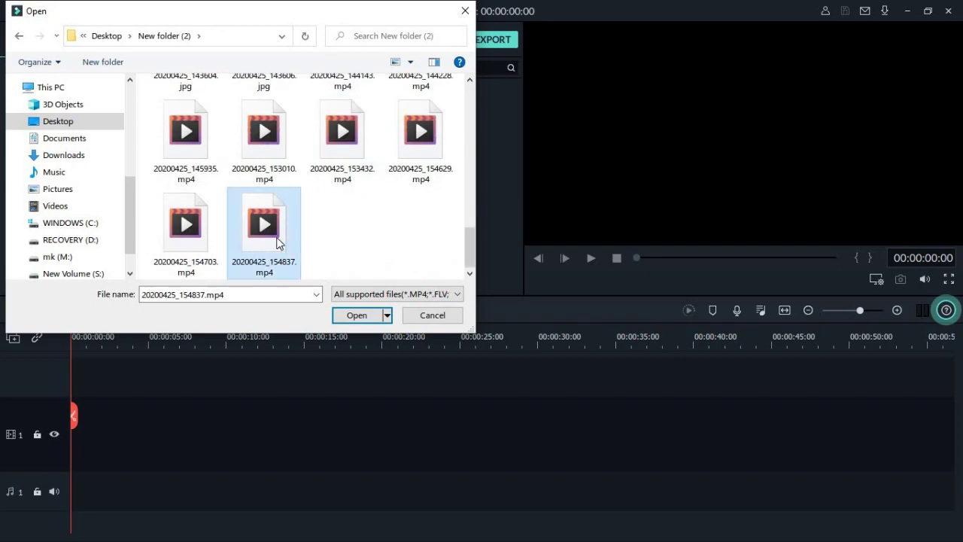
left_click(275, 181, "ctrl")
left_click(347, 150, "ctrl")
left_click(368, 317)
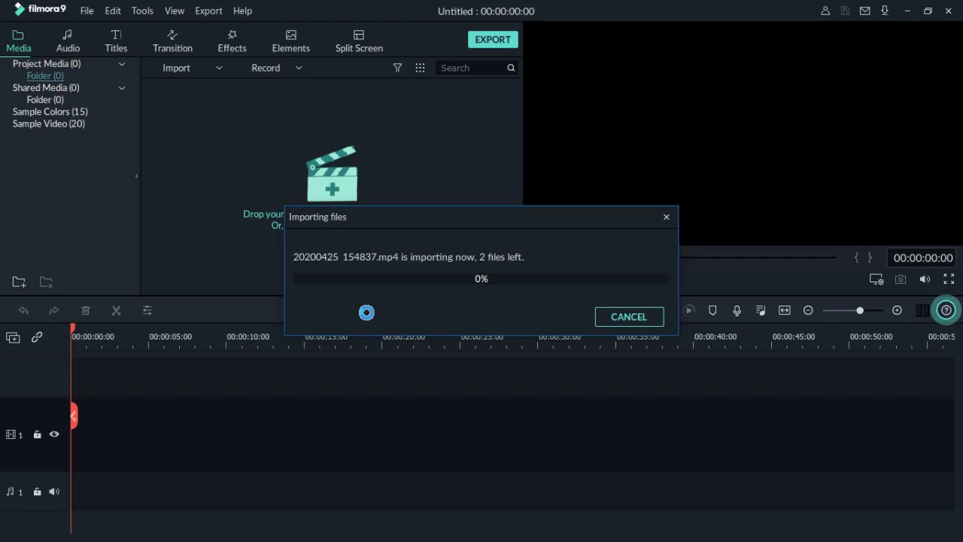
left_click(220, 66)
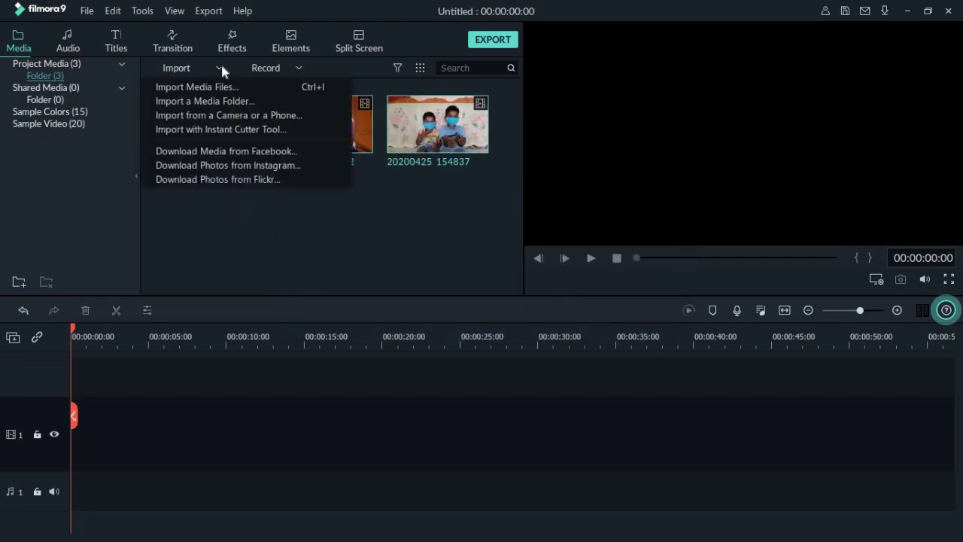
left_click(197, 101)
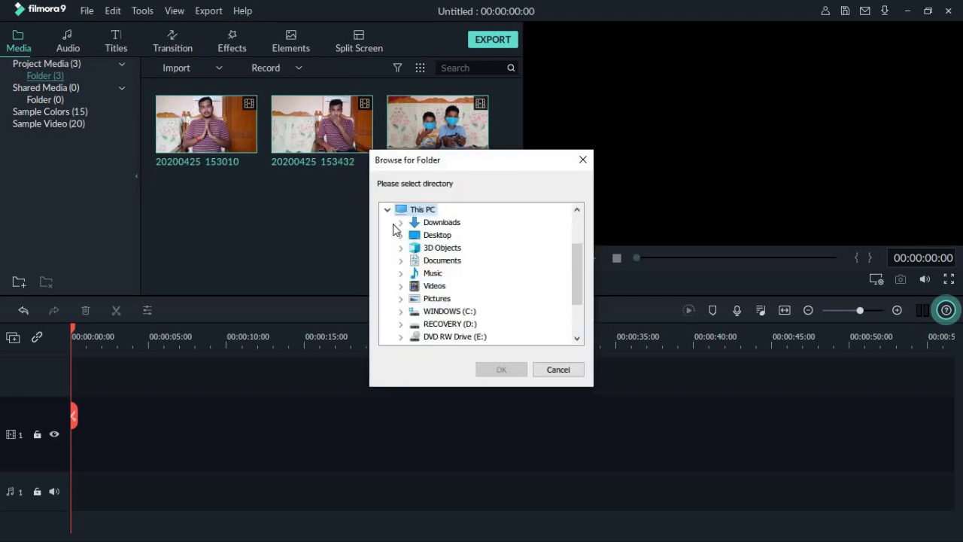
left_click(435, 238)
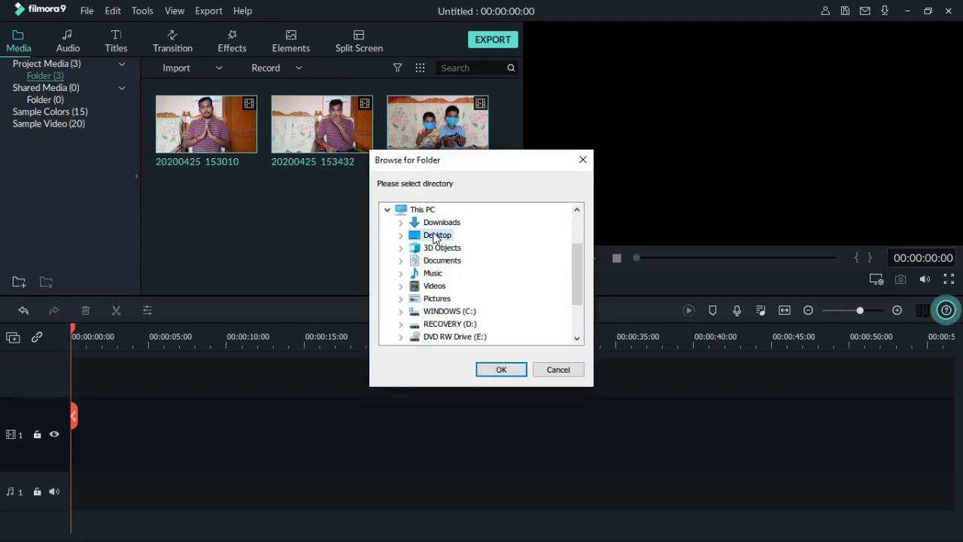
double_click(436, 235)
left_click(441, 273)
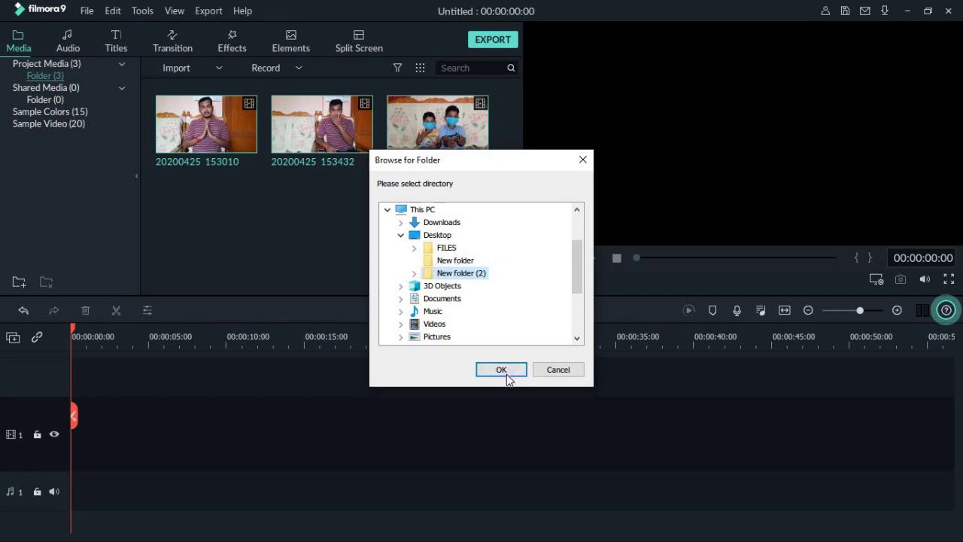
left_click(555, 370)
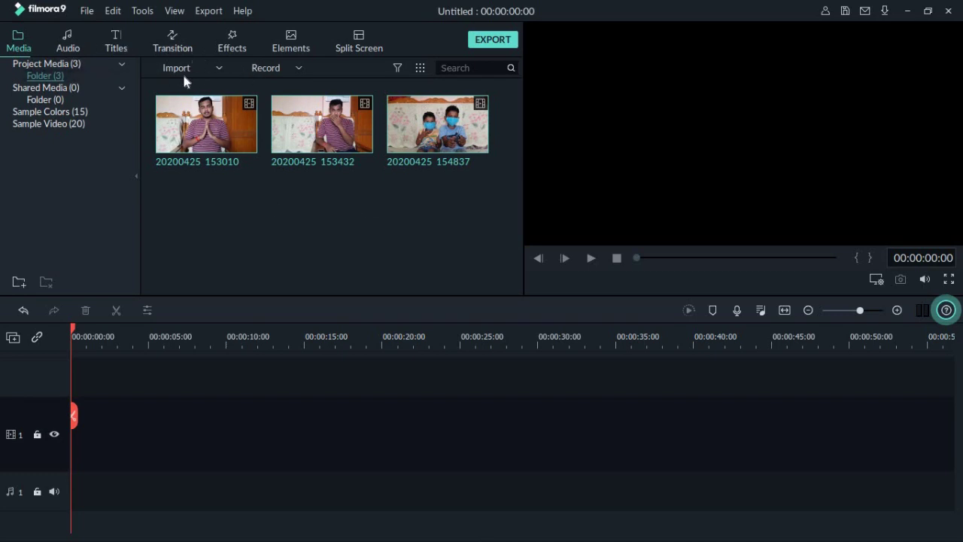
double_click(219, 229)
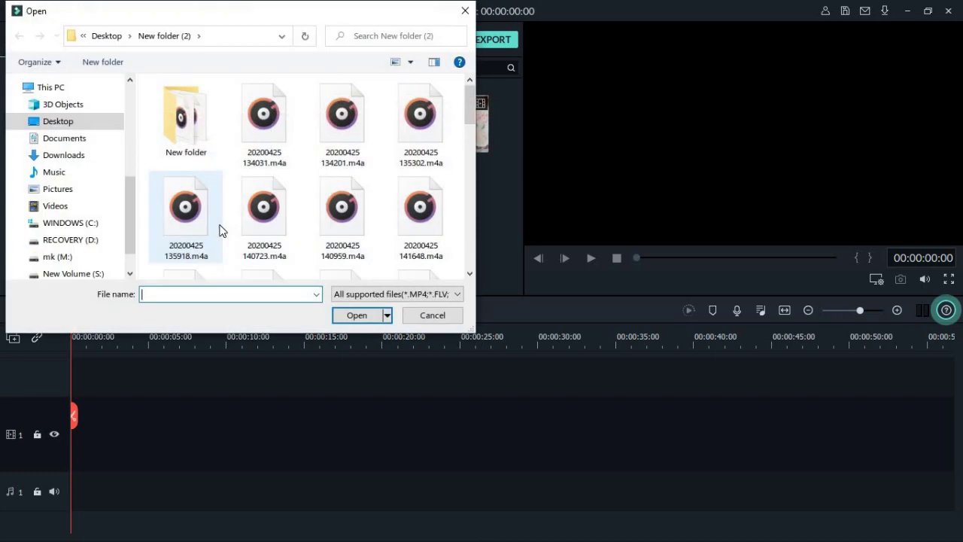
scroll(264, 151, "down", 3)
scroll(279, 160, "up", 5)
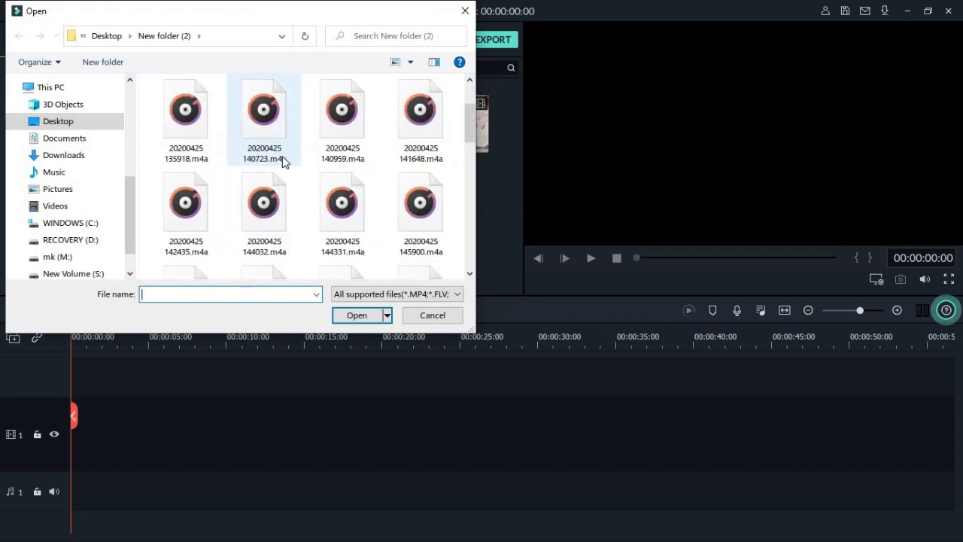
double_click(197, 148)
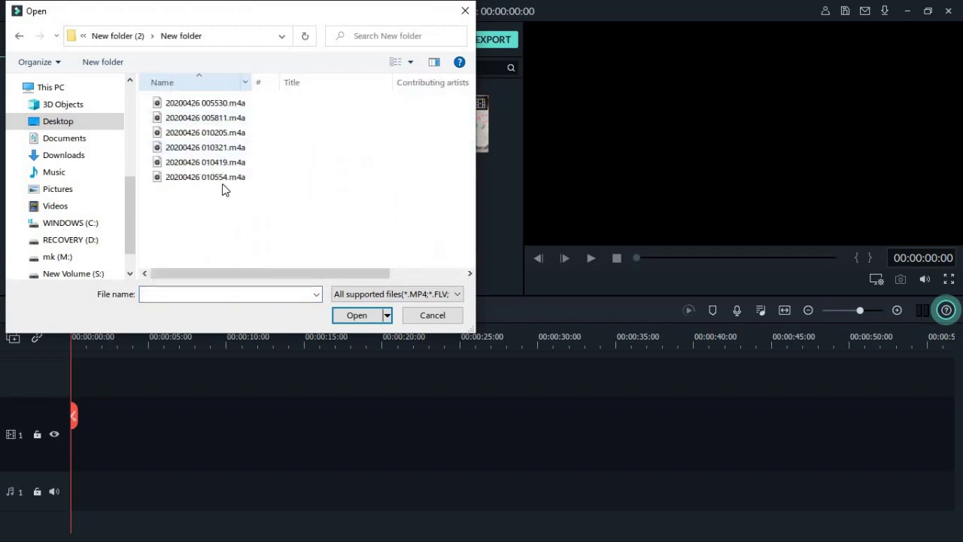
left_click(425, 314)
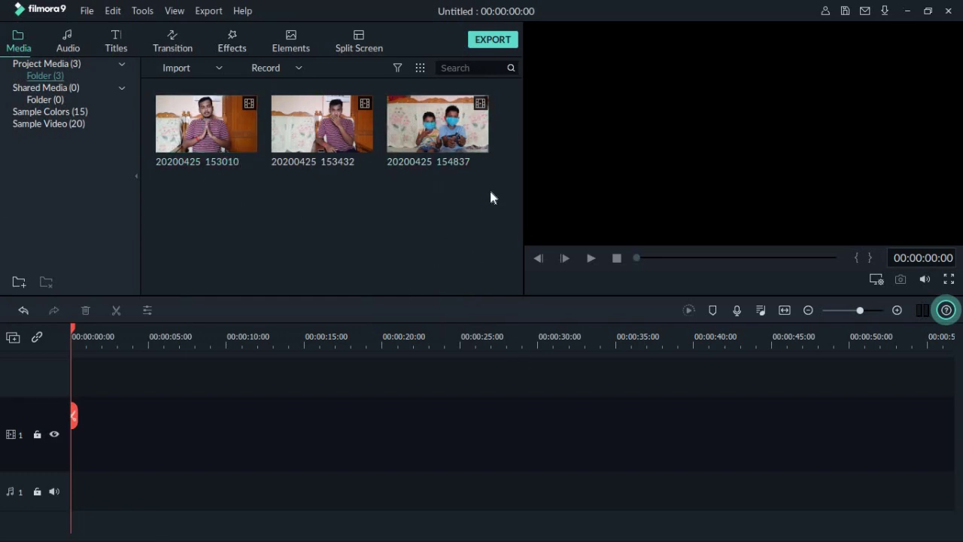
Delete the imported clips 20200425_154837, 20200425_153432 and 20200425_153010 from the project media folder
right_click(473, 137)
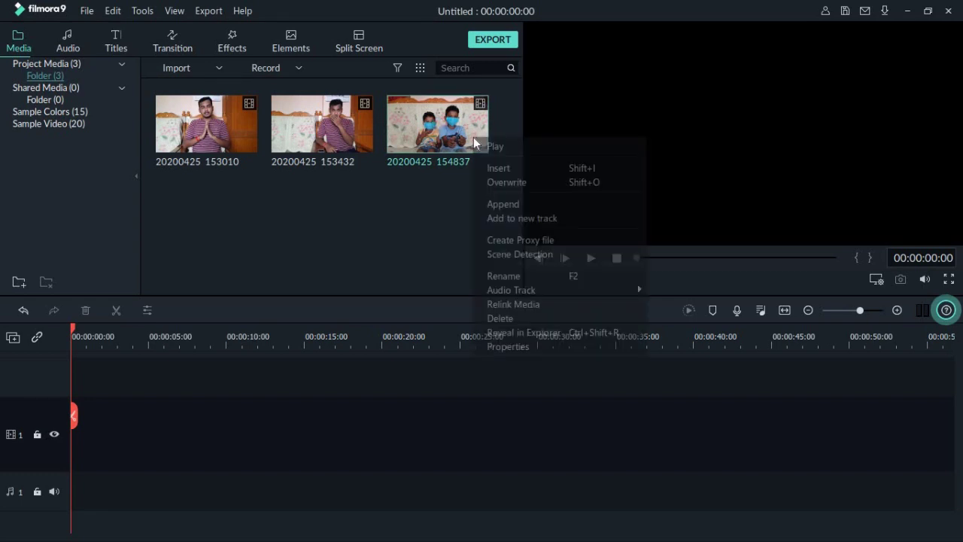
left_click(502, 319)
left_click(536, 278)
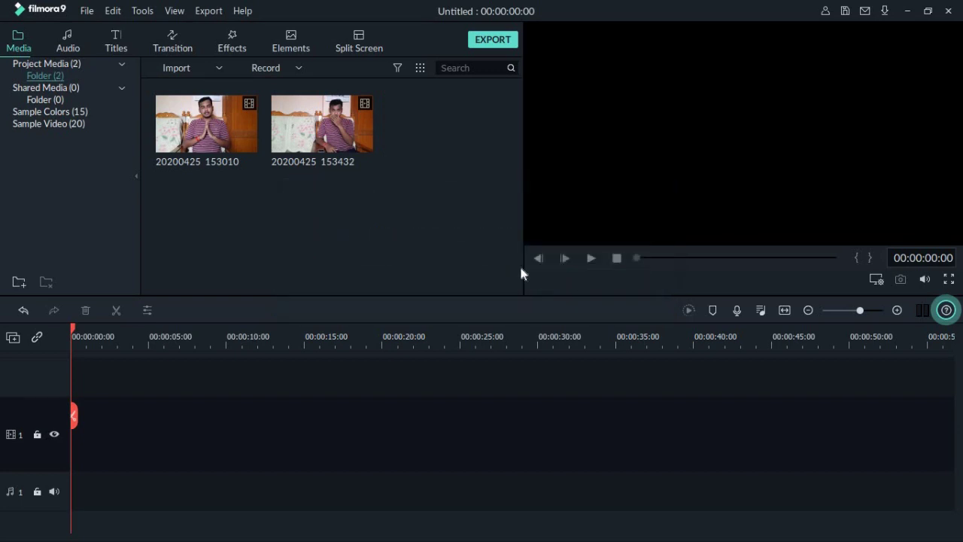
left_click(357, 147)
key("Delete")
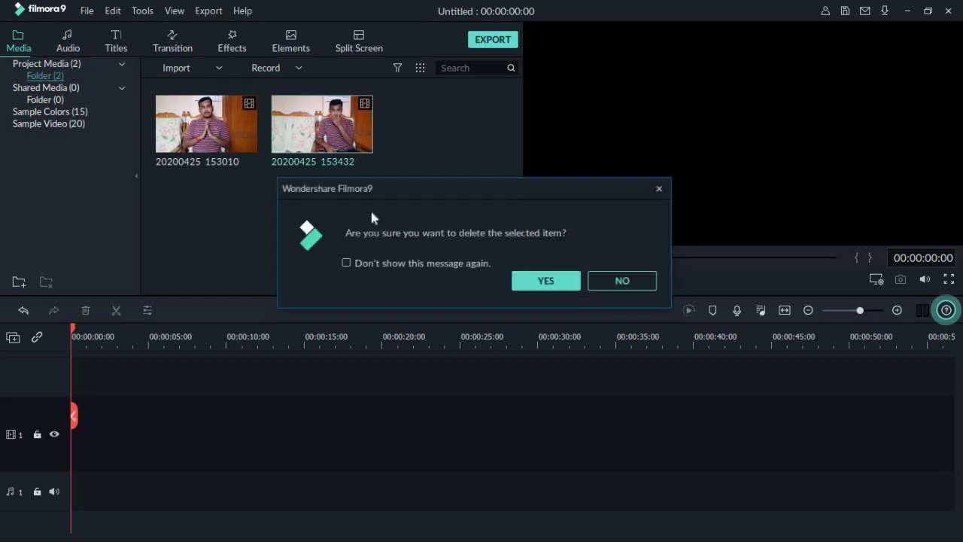
left_click(563, 284)
left_click(246, 134)
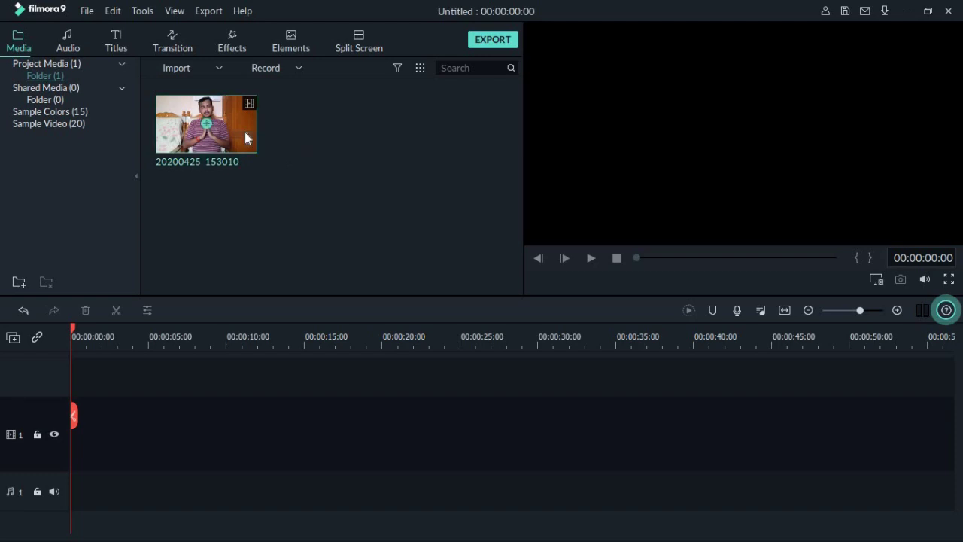
key("Delete")
left_click(564, 281)
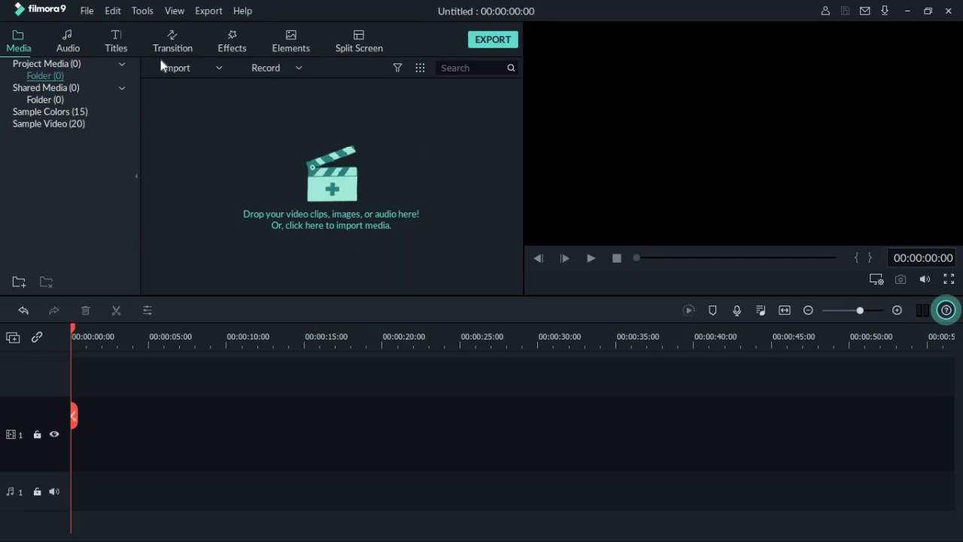
left_click(228, 125)
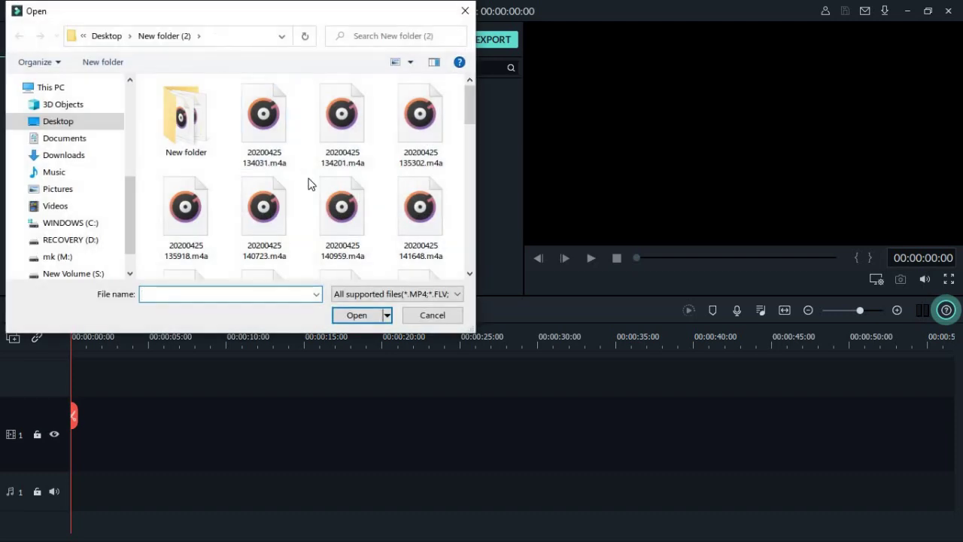
scroll(316, 183, "down", 5)
scroll(331, 215, "up", 5)
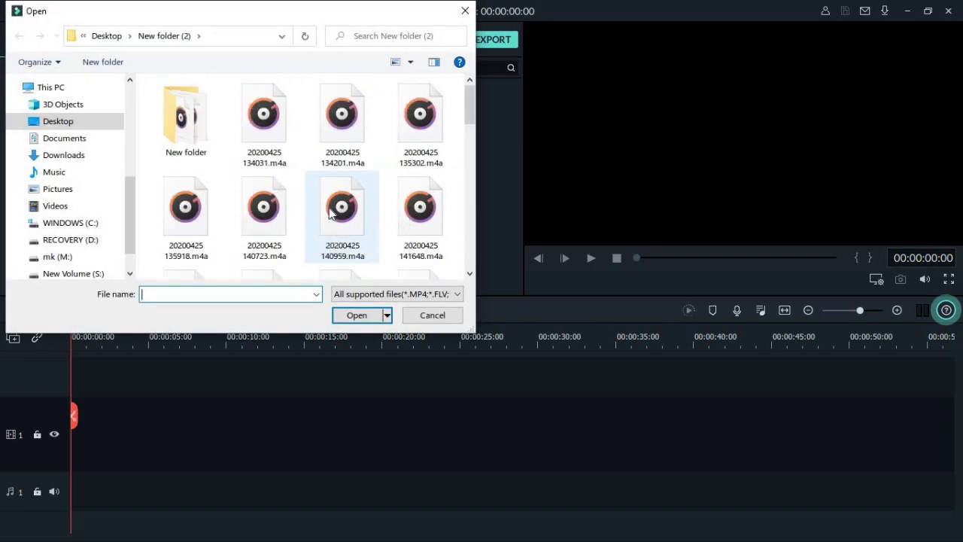
double_click(186, 116)
left_click_drag(191, 229, 212, 73)
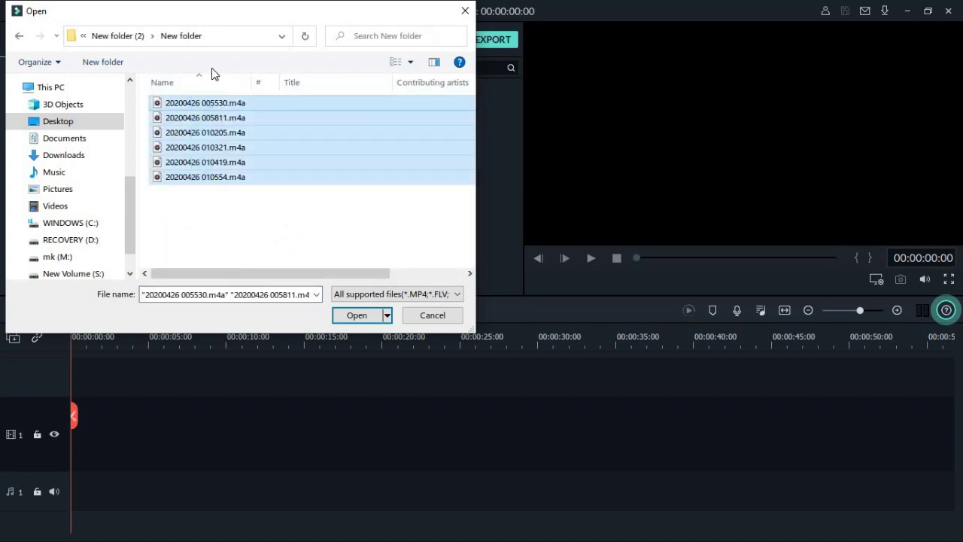
left_click(362, 316)
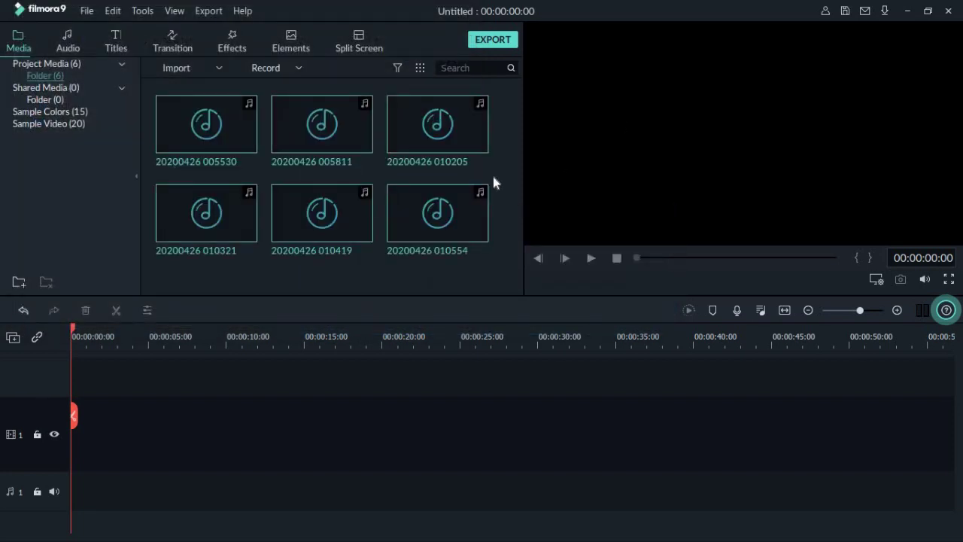
Import the videos 20200425_134110.mp4, 20200425_134231.mp4, 20200425_134530.mp4 and 20200425_135046.mp4 from New folder (2)
key("ctrl+i")
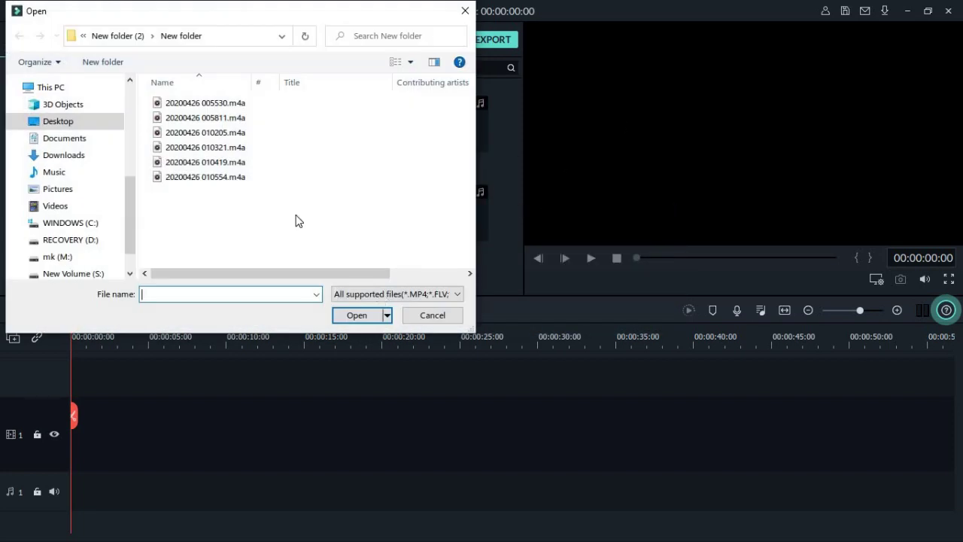
left_click(107, 38)
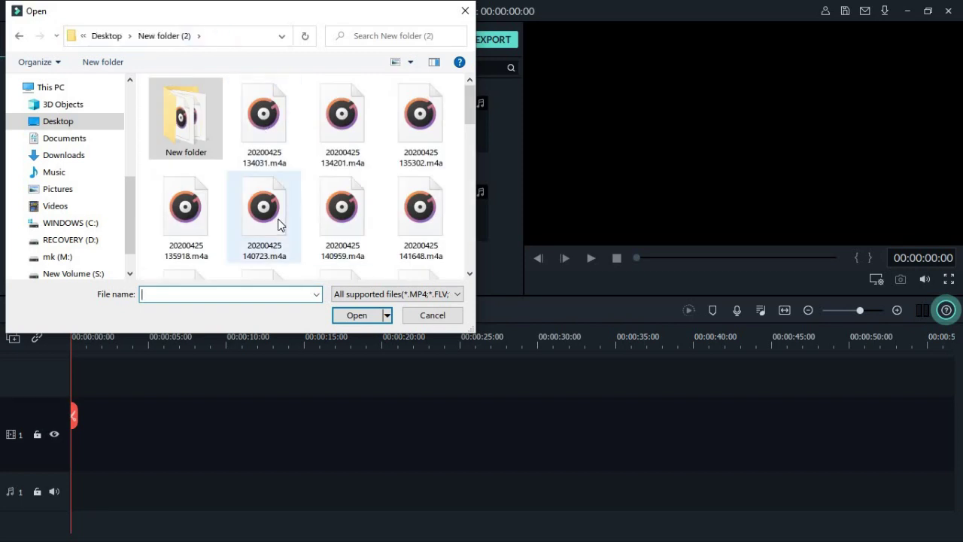
scroll(277, 221, "down", 3)
scroll(277, 221, "up", 1)
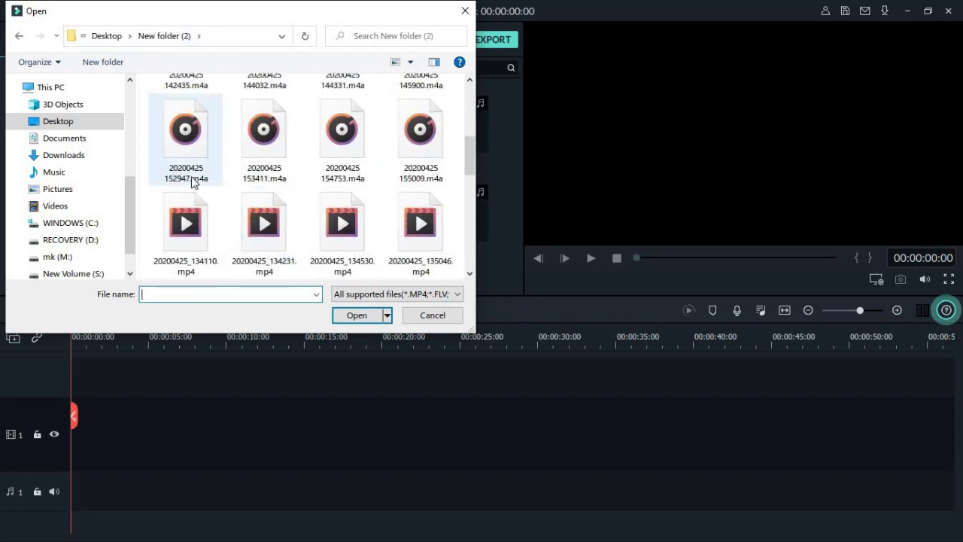
left_click(211, 237)
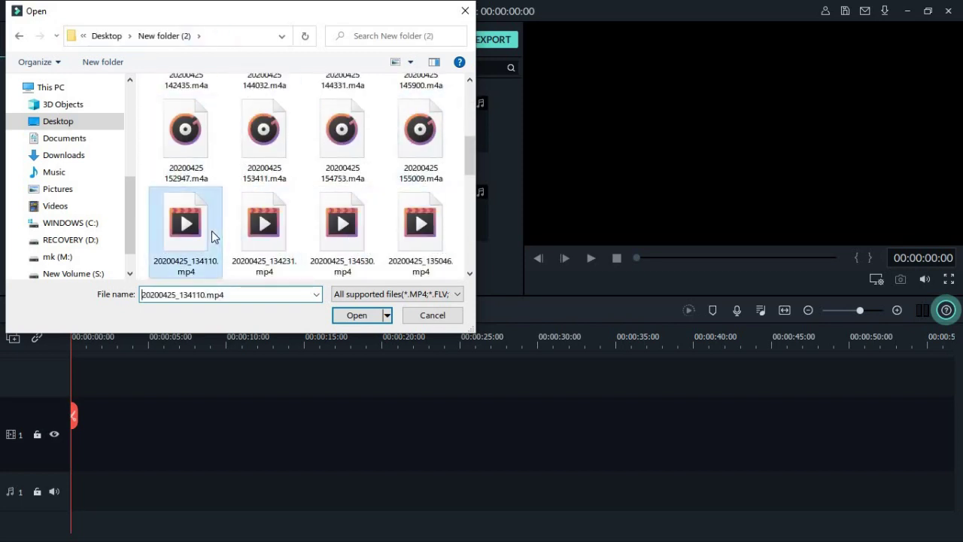
left_click(271, 240, "ctrl")
left_click(343, 241, "ctrl")
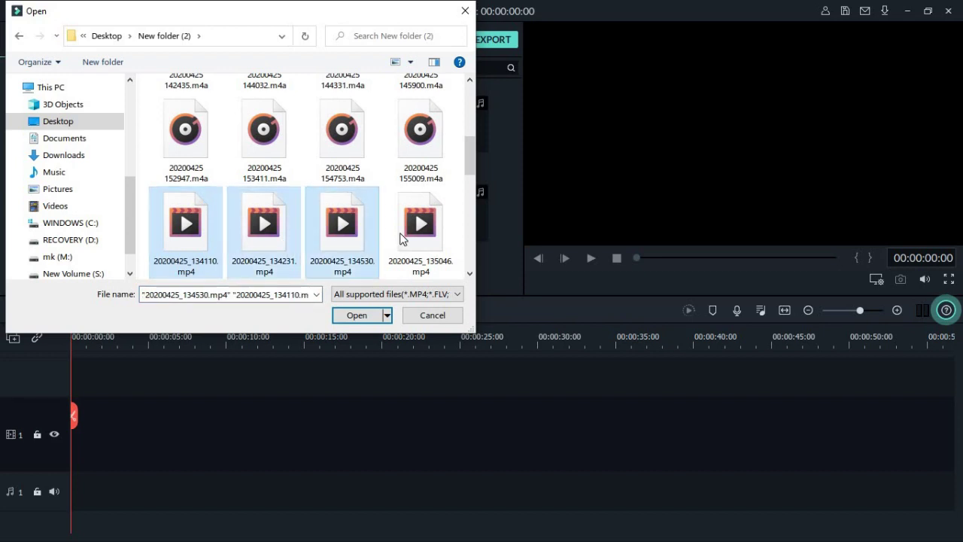
left_click(401, 239, "ctrl")
scroll(401, 238, "down", 2)
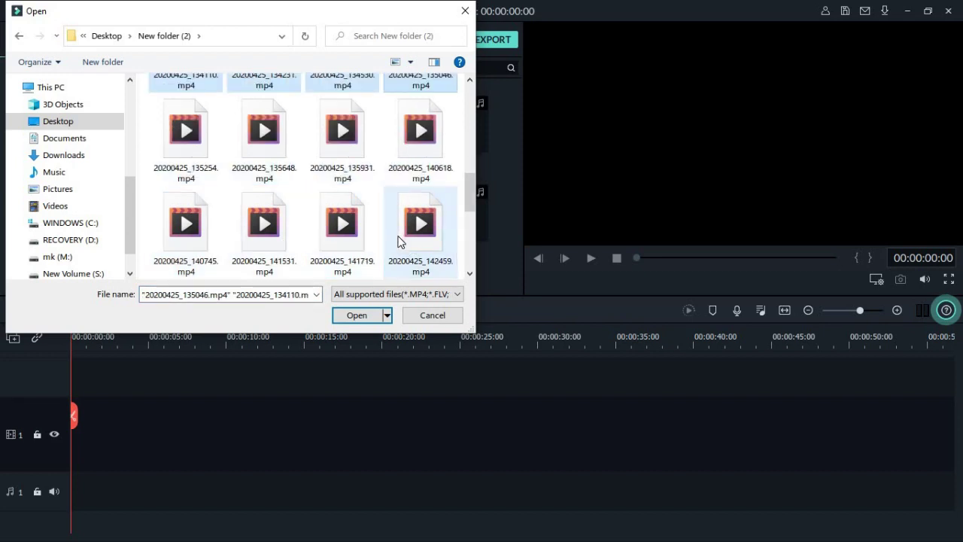
key("Return")
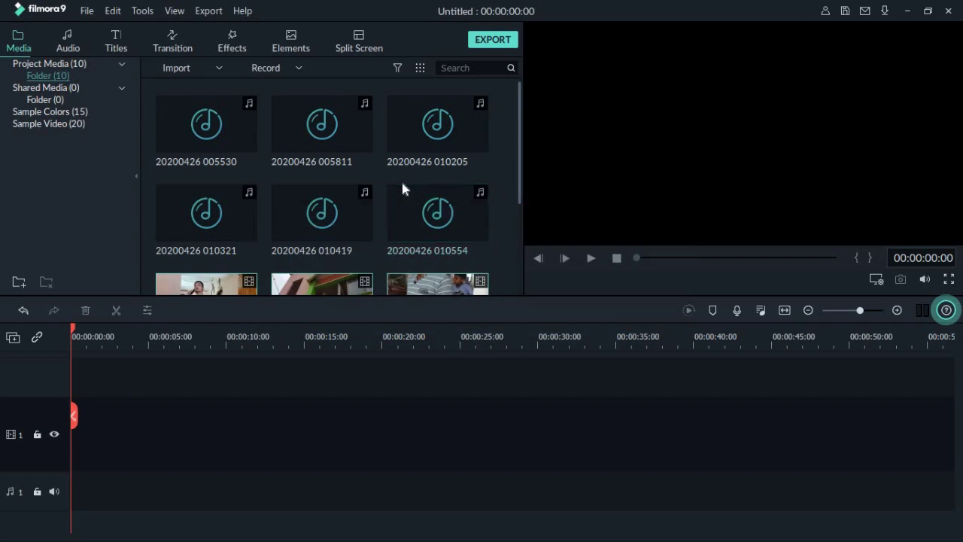
Place clip 20200425_134231 at the start of video track 1 and match the project settings to the media, 1920 x 1080 60fps
scroll(401, 180, "down", 3)
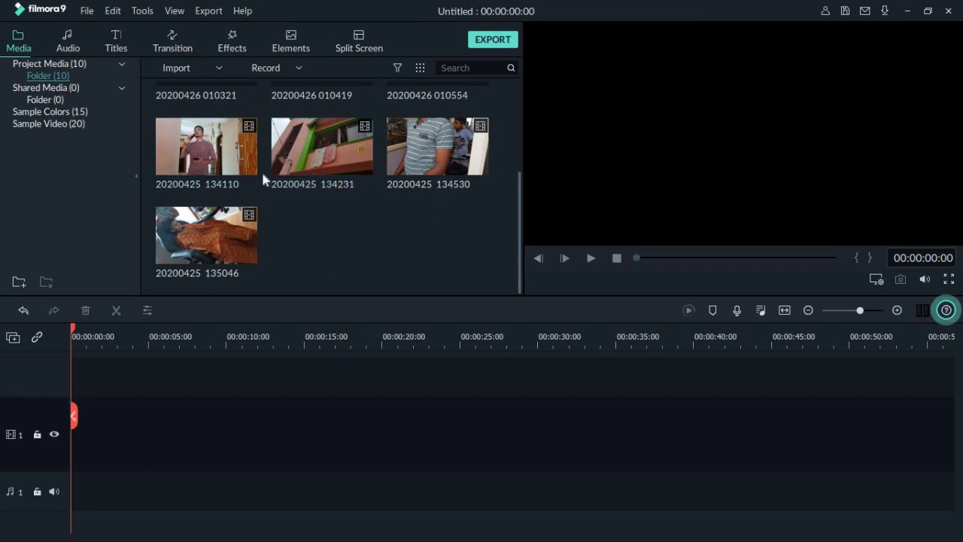
left_click(351, 146)
left_click_drag(350, 222, 16, 409)
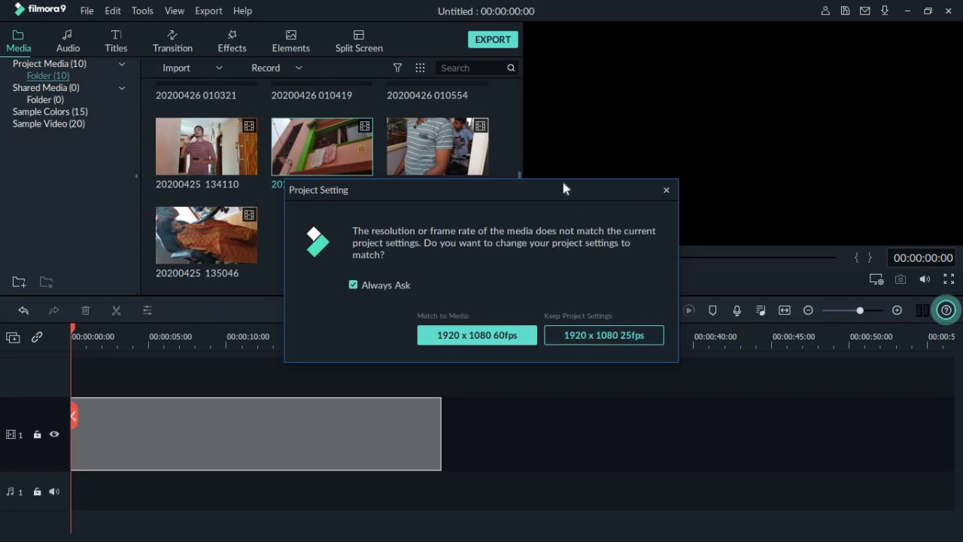
left_click_drag(565, 186, 546, 186)
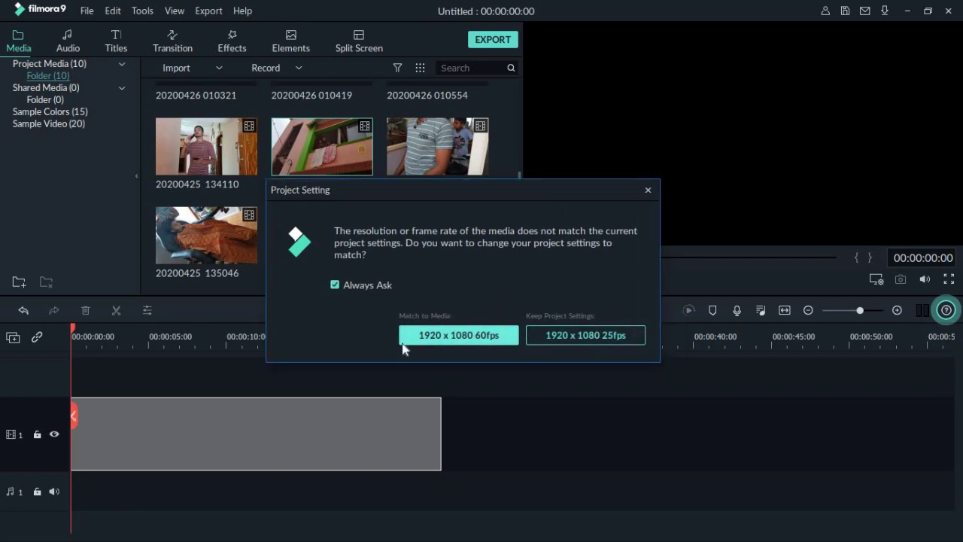
left_click(474, 335)
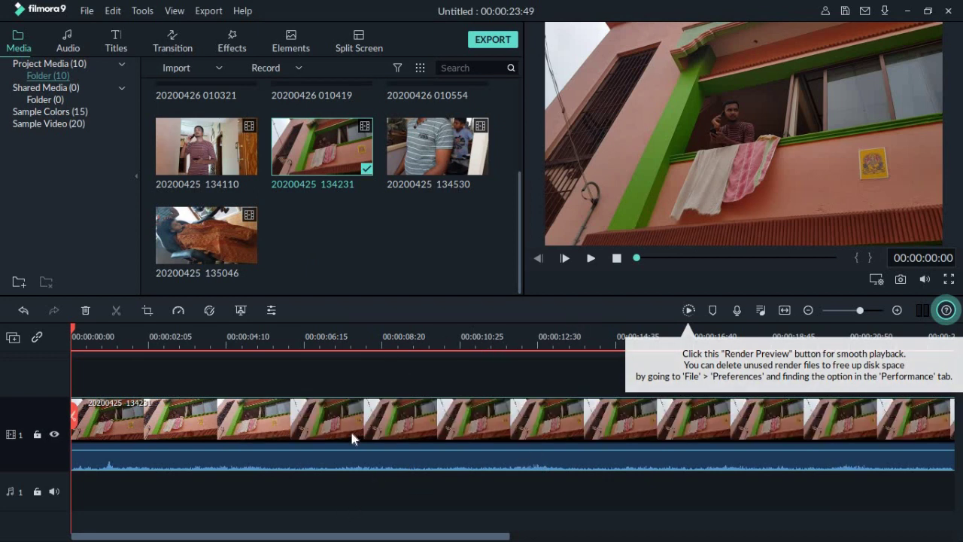
Append clips 20200425_134530, 20200425_134110 and 20200425_135046 in that order after the first clip on video track 1
mouse_move(477, 537)
left_mouse_down()
mouse_move(711, 536)
mouse_move(477, 536)
left_mouse_up()
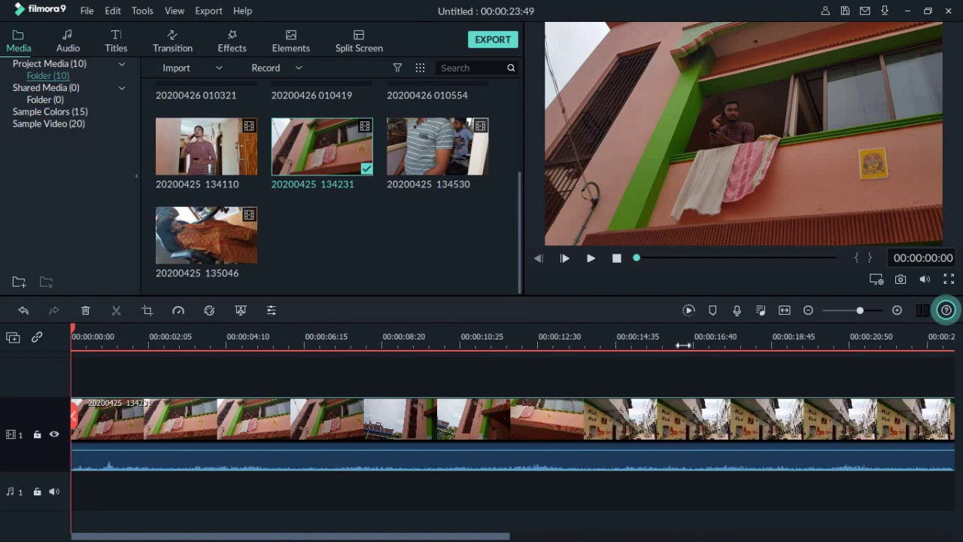
left_click_drag(533, 341, 226, 340)
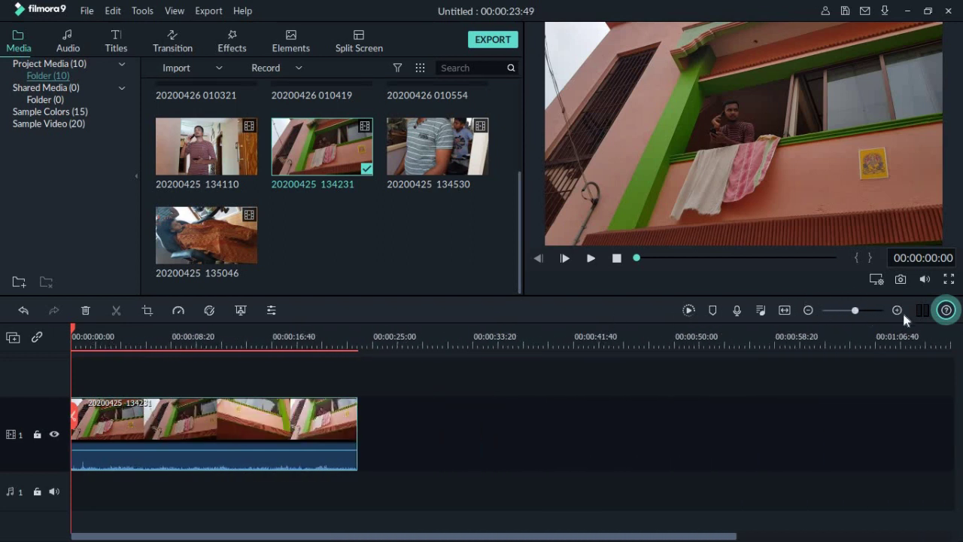
left_click(809, 311)
left_click(809, 310)
left_click_drag(876, 310, 853, 311)
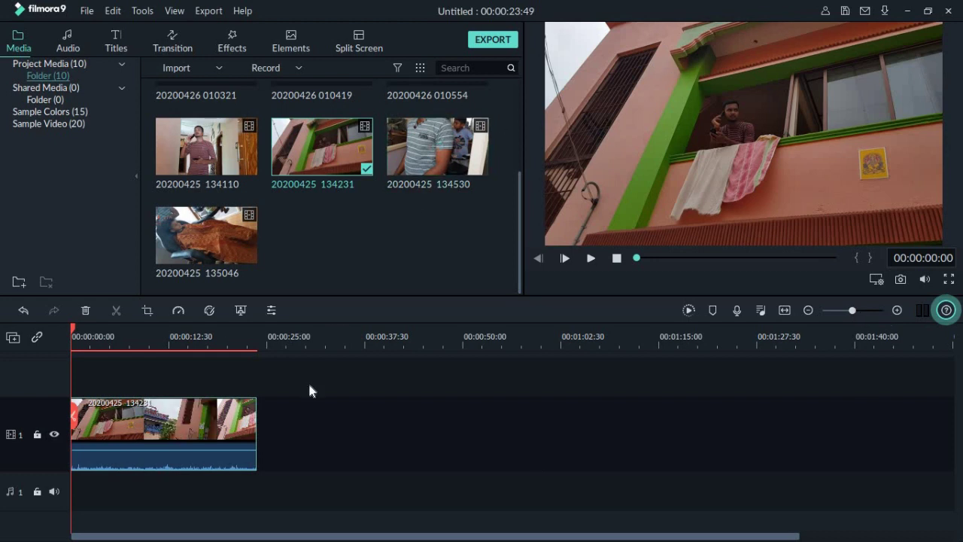
left_click(400, 143)
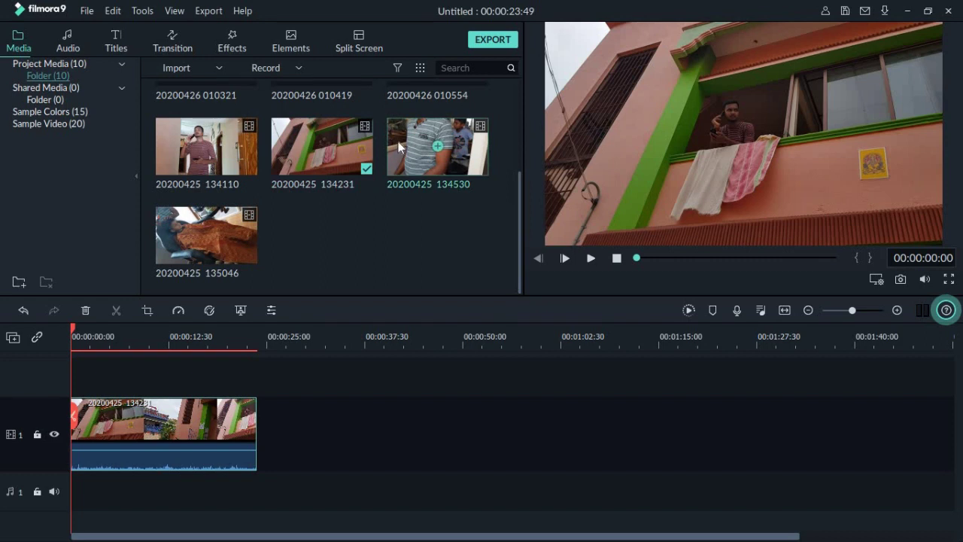
left_click_drag(400, 141, 266, 429)
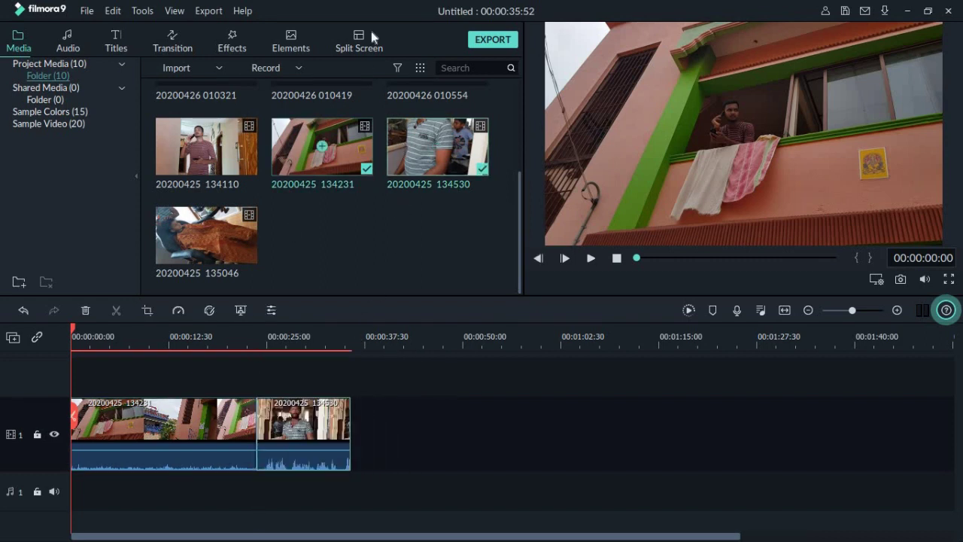
left_click_drag(256, 172, 331, 354)
left_click_drag(258, 260, 674, 429)
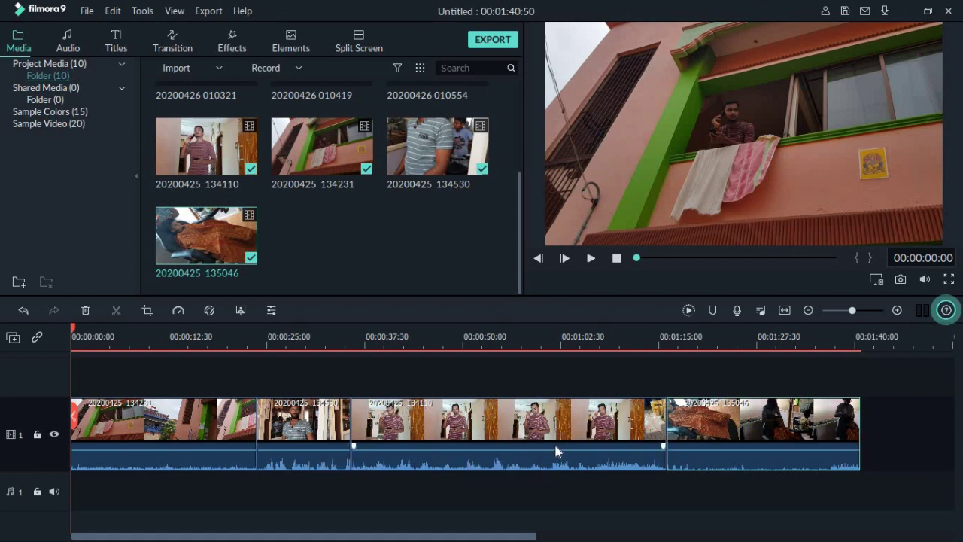
Delete clips 20200425_134110 and 20200425_134530 from video track 1
left_click(499, 434)
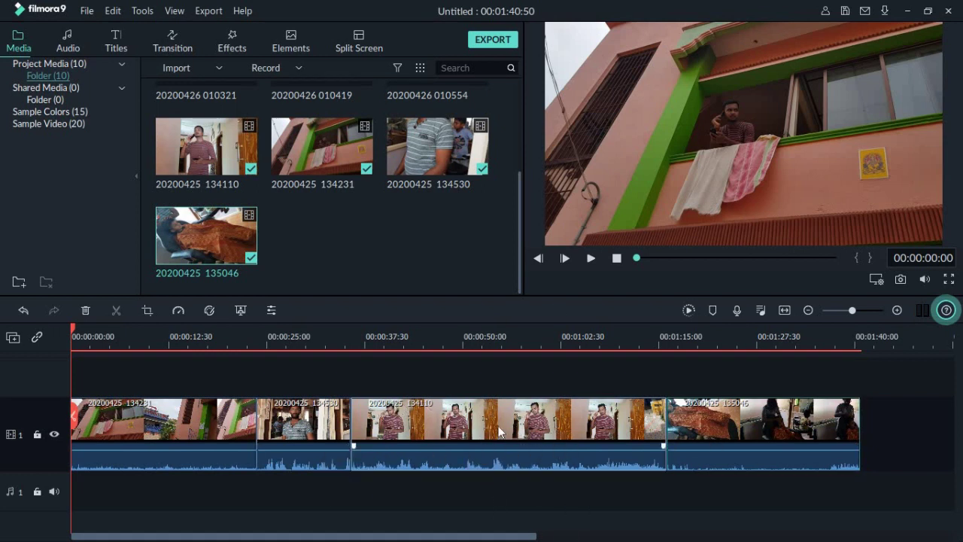
right_click(508, 410)
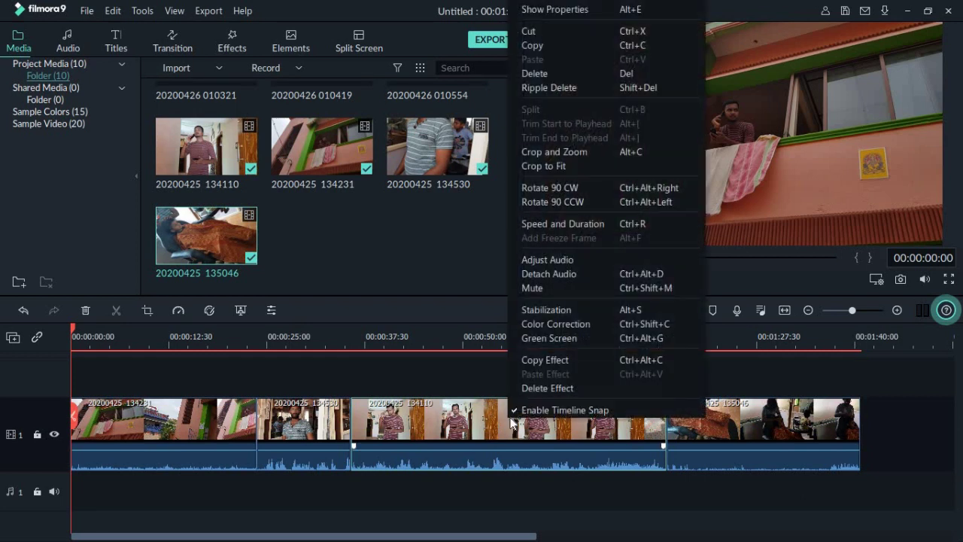
left_click(549, 73)
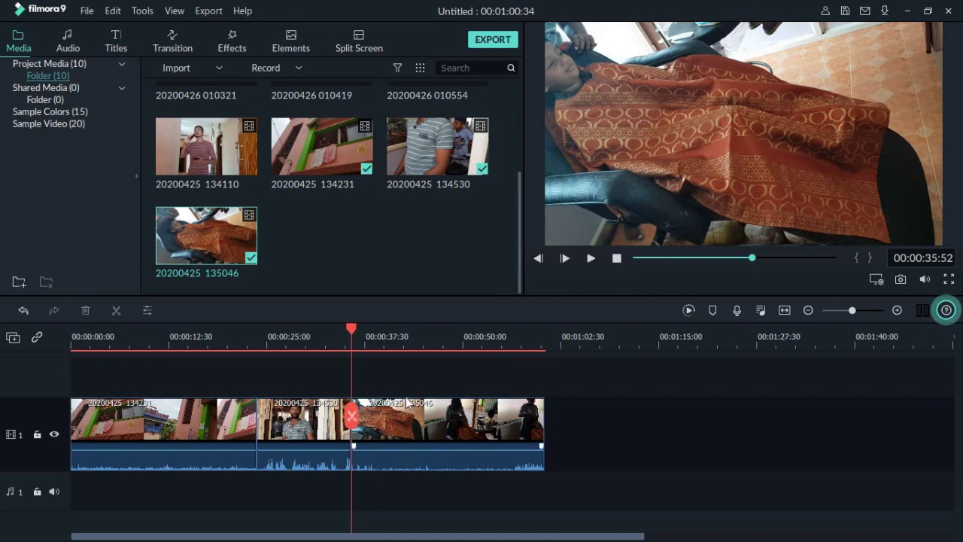
left_click(307, 423)
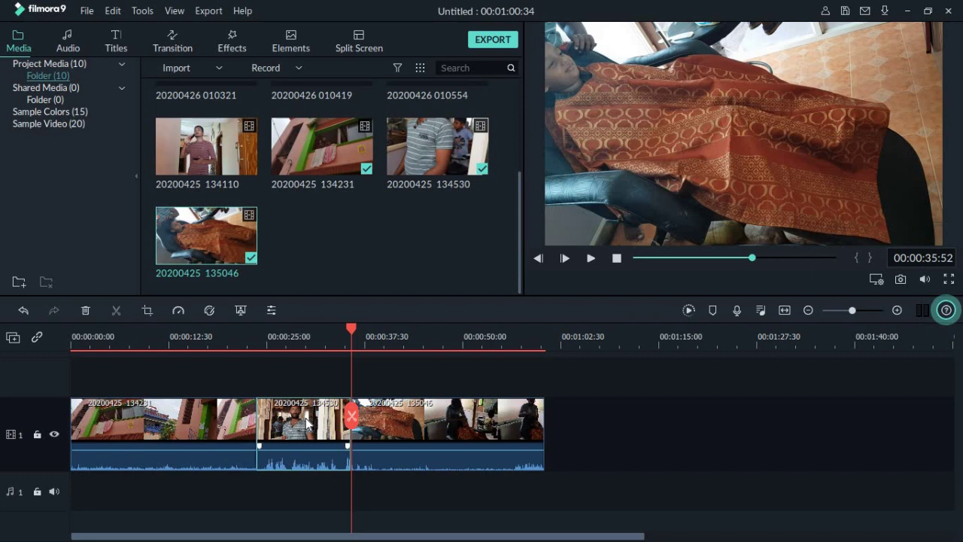
key("Delete")
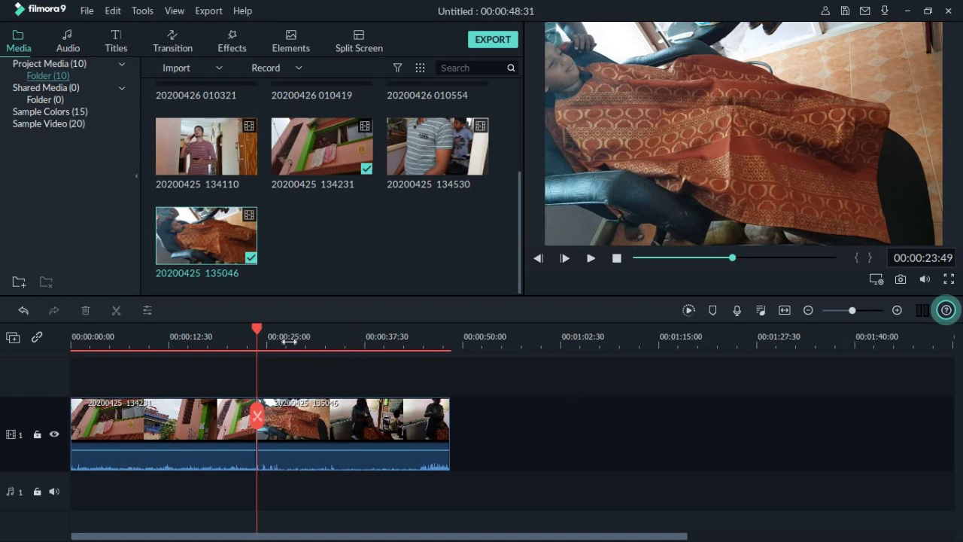
Split clip 20200425_135046 on video track 1 at 00:00:34:19
left_click(339, 339)
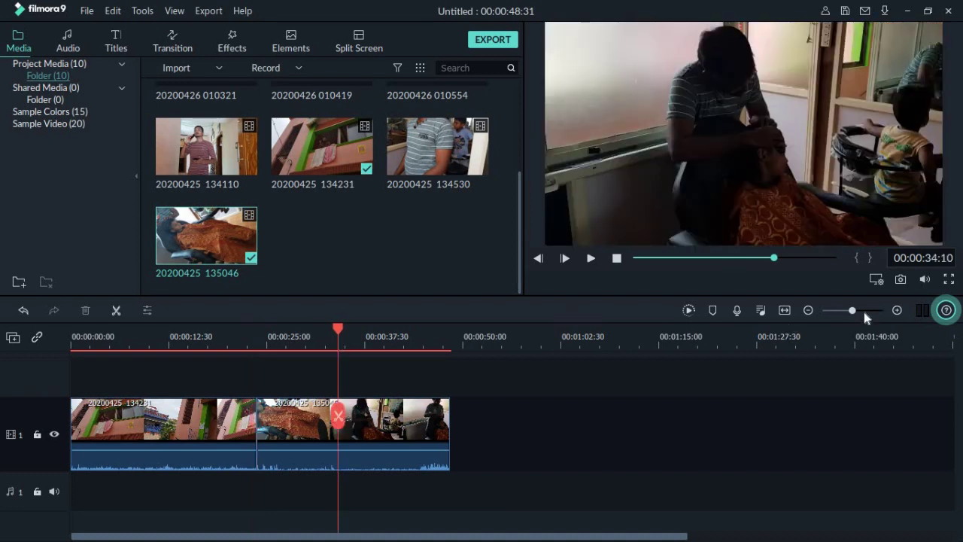
left_click(897, 310)
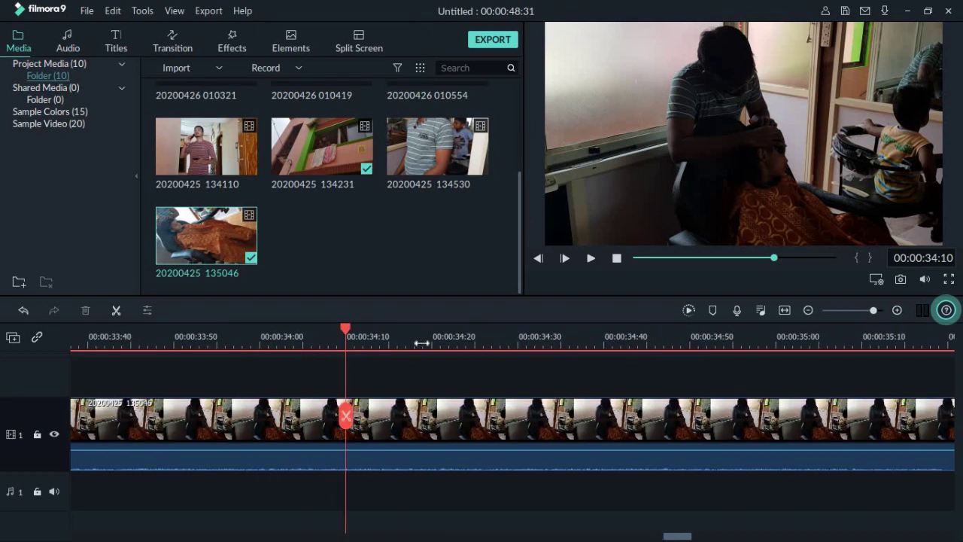
left_click(428, 344)
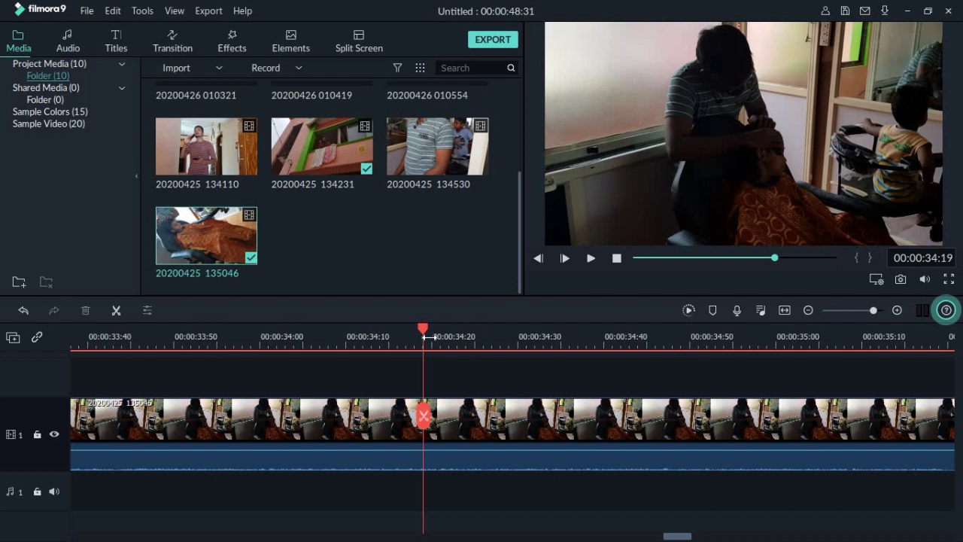
left_click(424, 416)
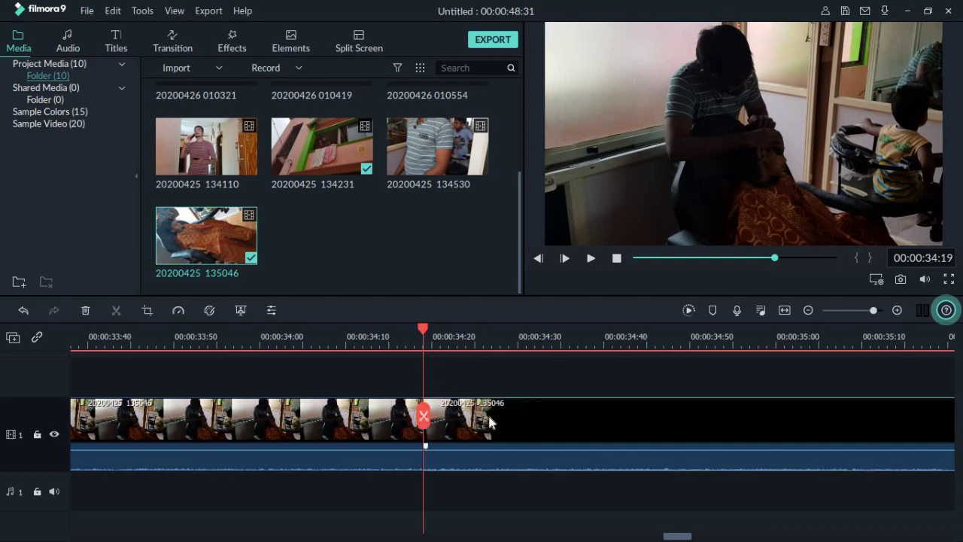
Move the second part of the split 20200425_135046 clip away from the cut and delete that part
left_click_drag(454, 430, 517, 428)
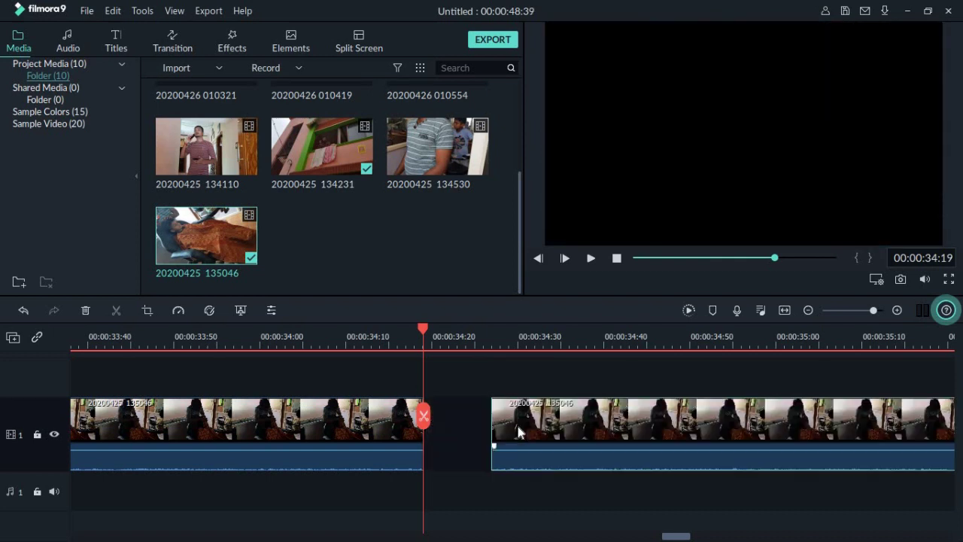
left_click(384, 414)
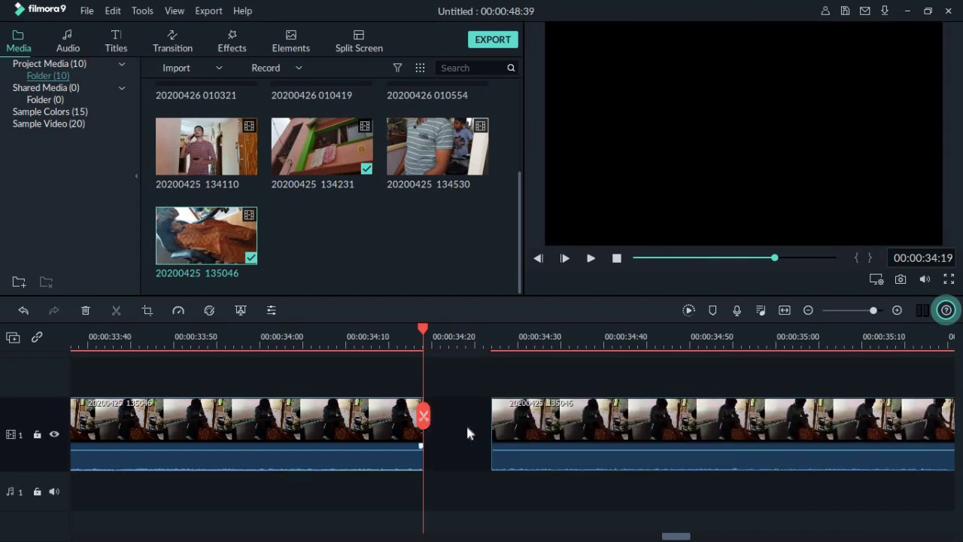
left_click(518, 427)
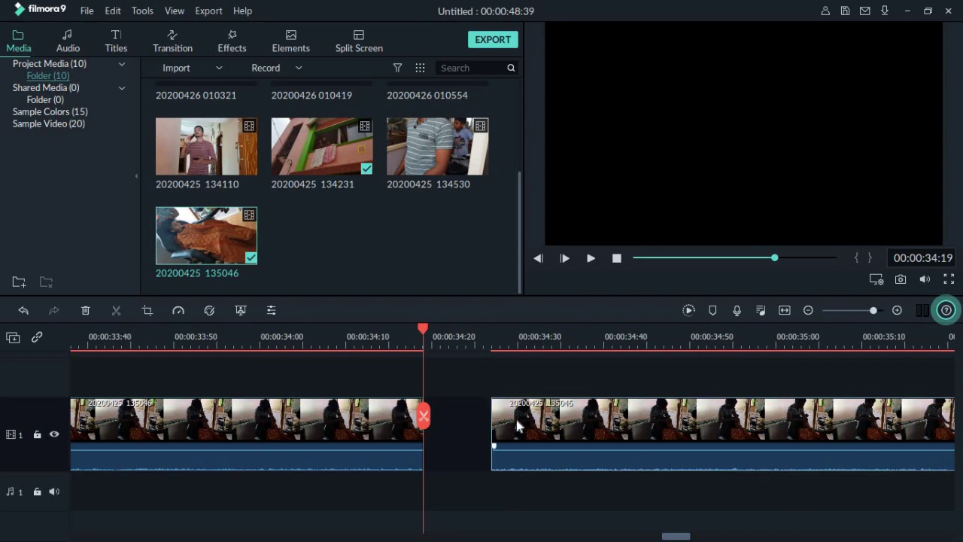
key("Delete")
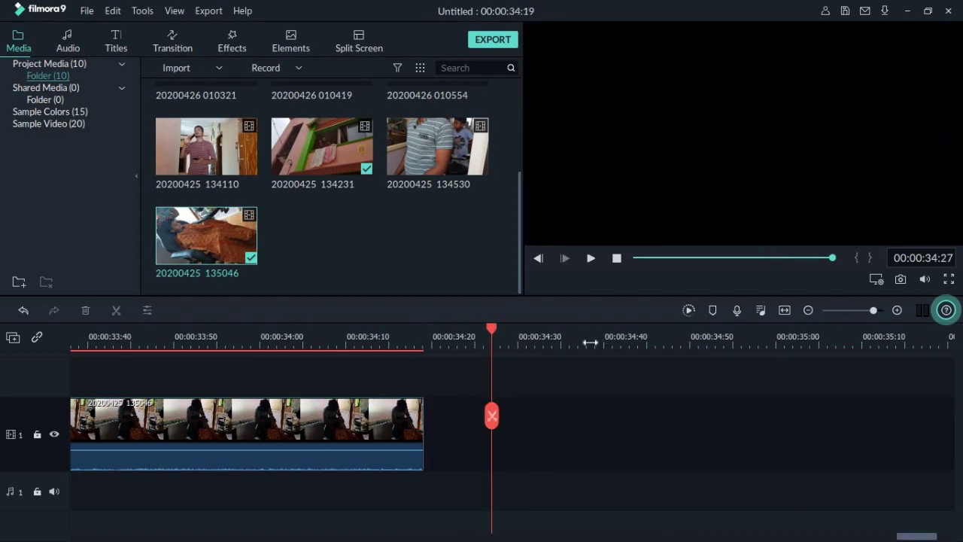
scroll(557, 344, "down", 5)
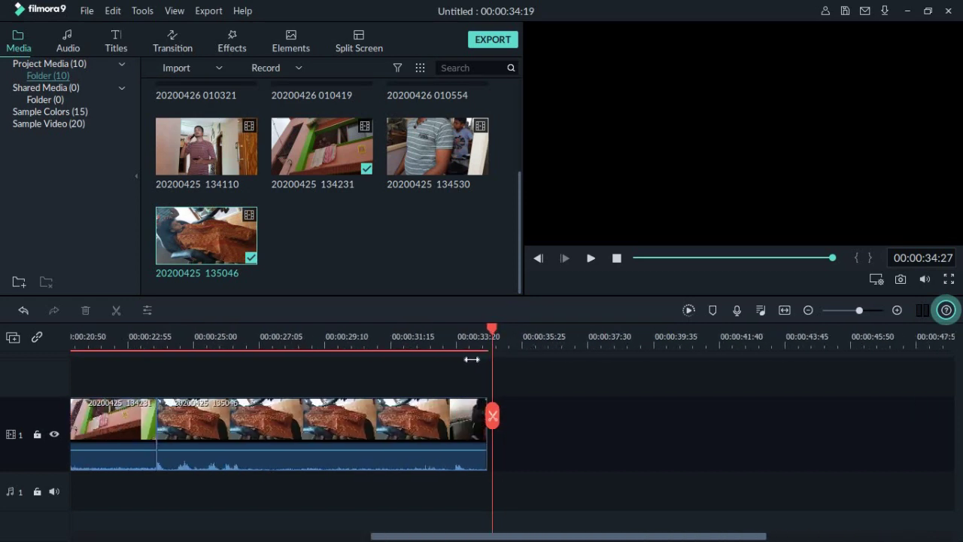
Split clip 20200425_135046 on video track 1 at 00:00:30:10 and again at 00:00:32:29
scroll(472, 359, "up", 4)
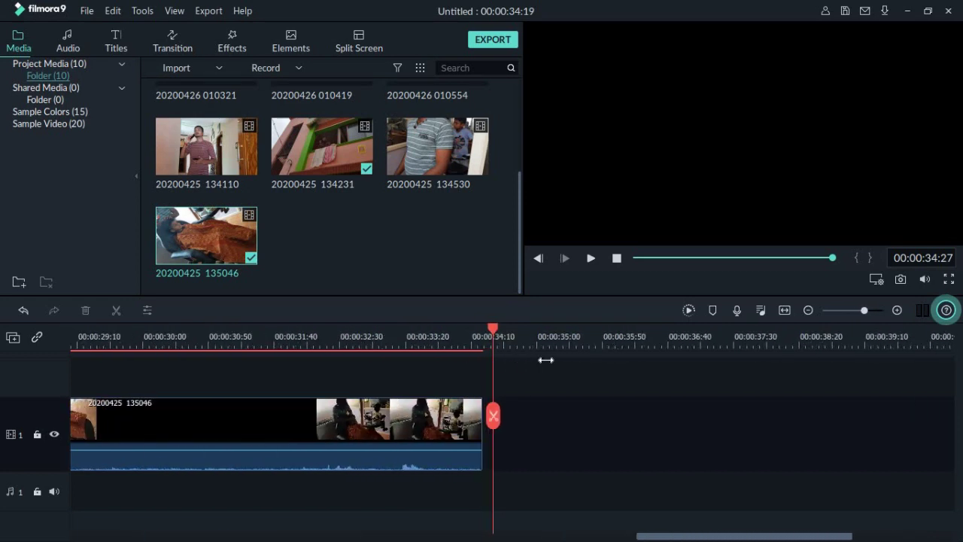
scroll(545, 360, "up", 2)
left_click_drag(801, 538, 719, 537)
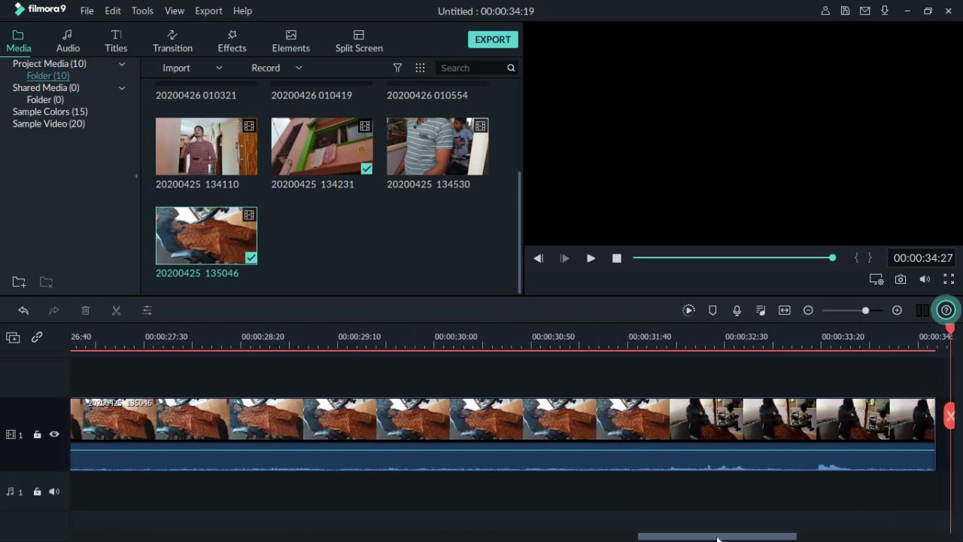
left_click(469, 333)
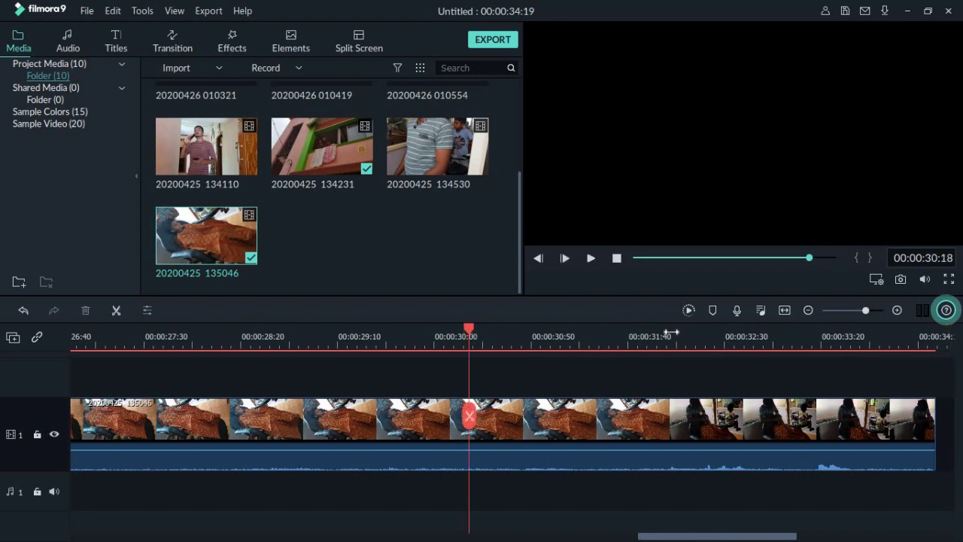
left_click(742, 334)
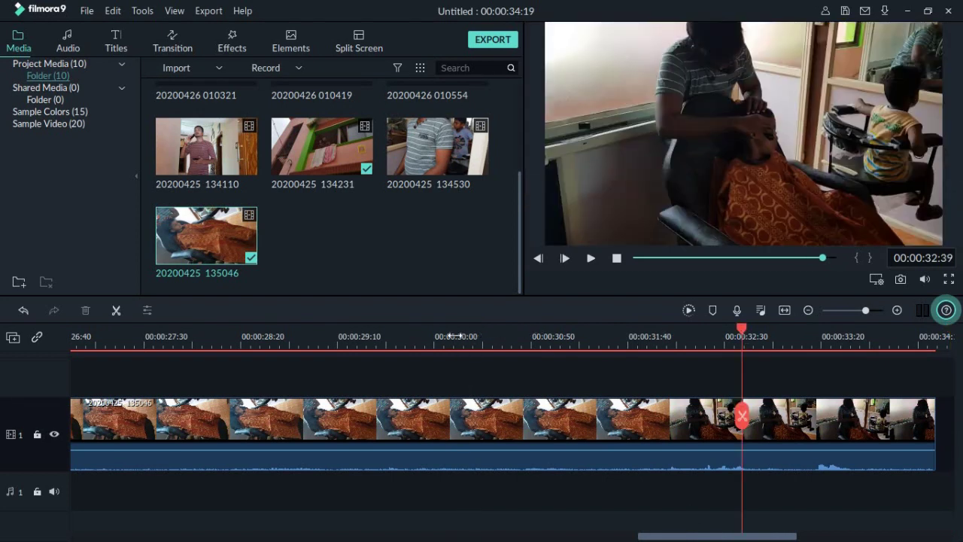
left_click(454, 336)
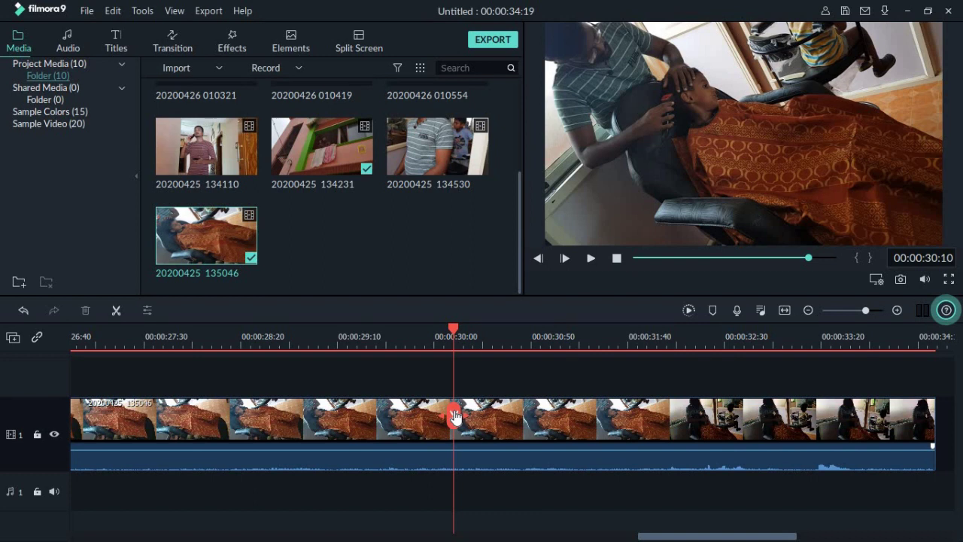
left_click(456, 417)
left_click(724, 331)
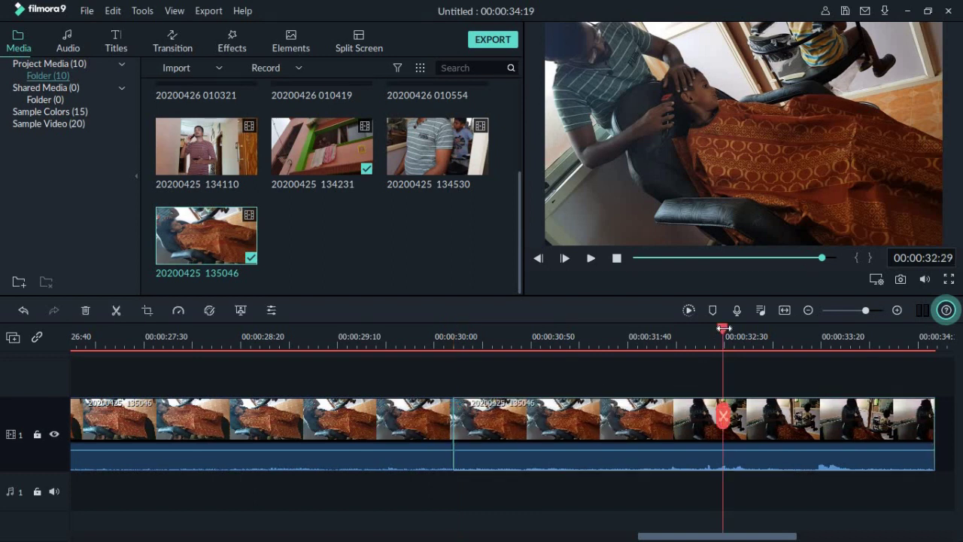
left_click(723, 416)
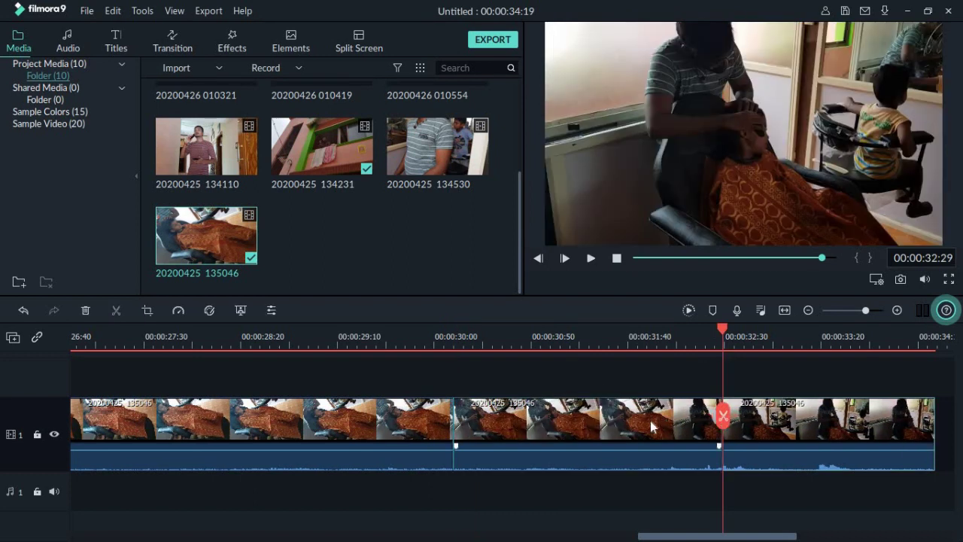
Delete the middle segment of clip 20200425_135046 between the two new cuts
left_click(654, 452)
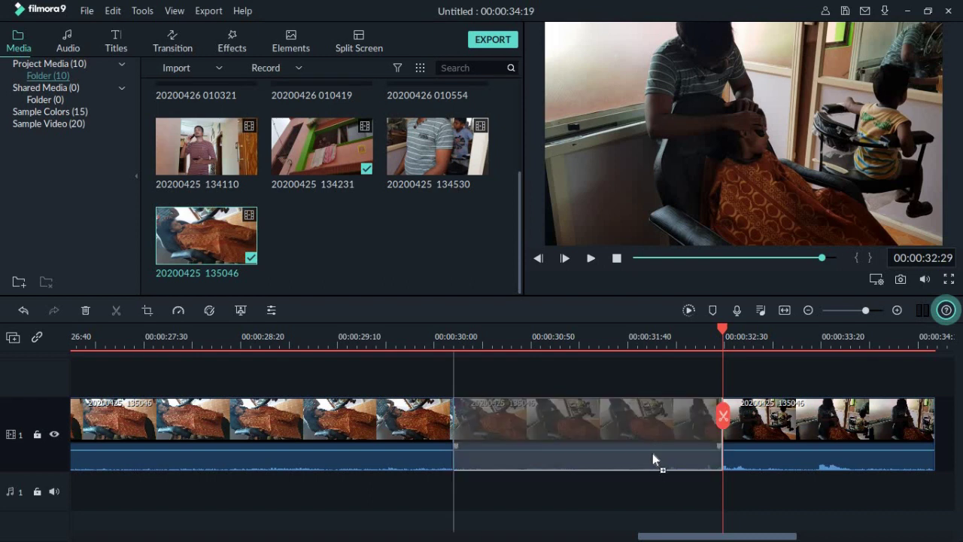
left_click_drag(653, 453, 653, 434)
right_click(652, 414)
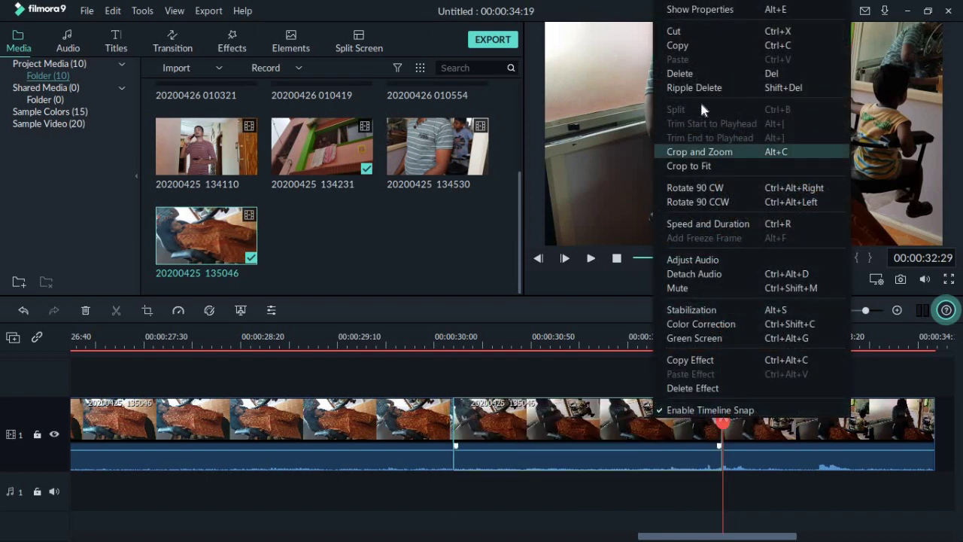
left_click(688, 74)
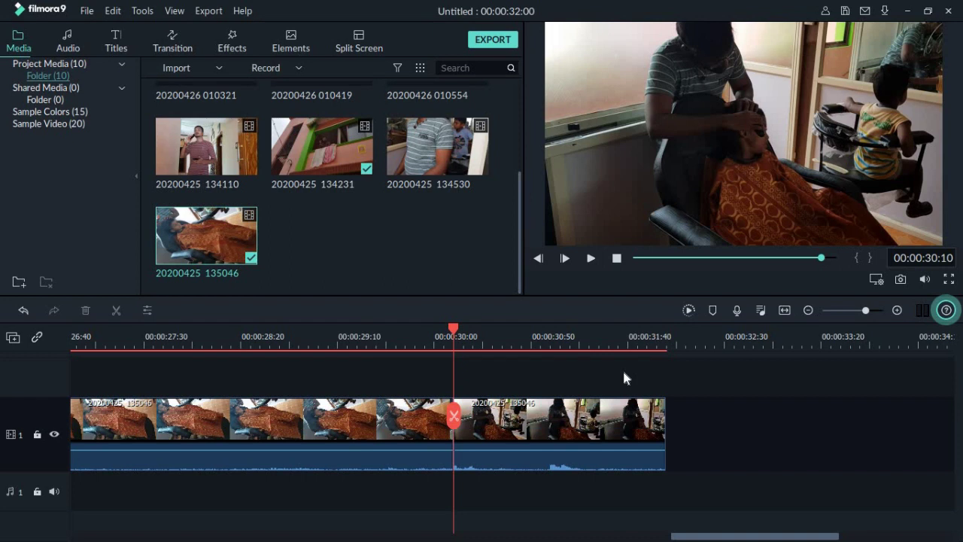
Return to the timeline's start and preview an Always Dreaming track and Martin Rose - Coal Mine Rhythm from the built-in music library
left_click_drag(758, 538, 440, 537)
left_click_drag(303, 538, 147, 537)
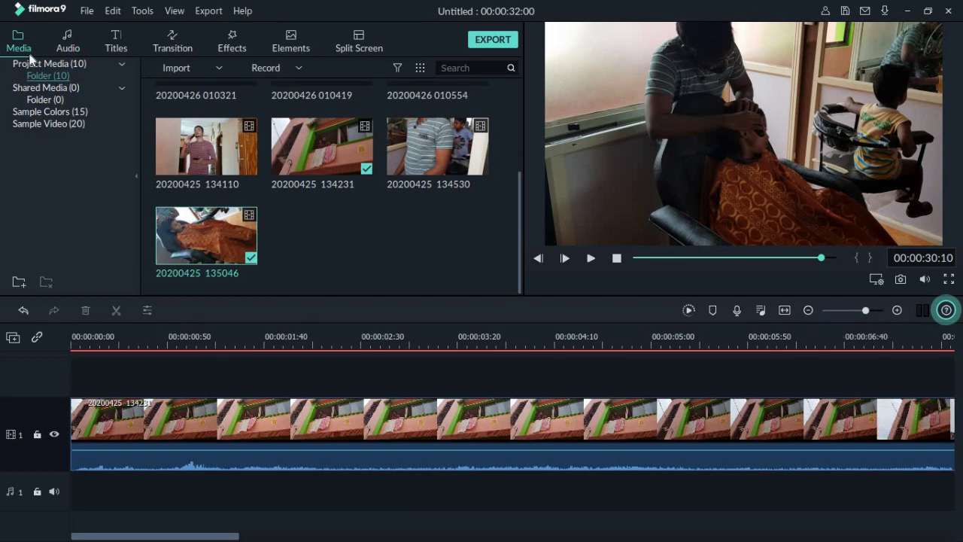
left_click(67, 41)
double_click(470, 152)
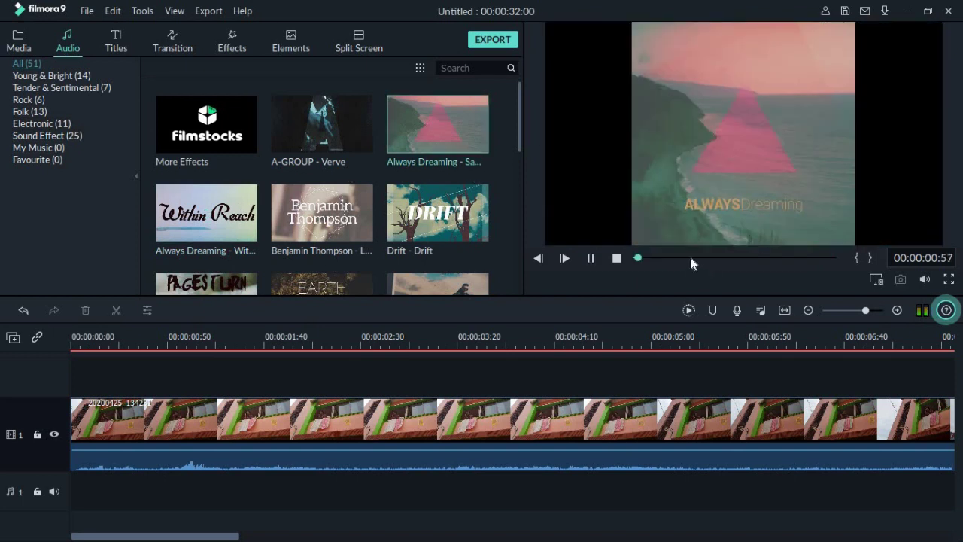
left_click(591, 258)
scroll(423, 125, "down", 5)
left_click(477, 160)
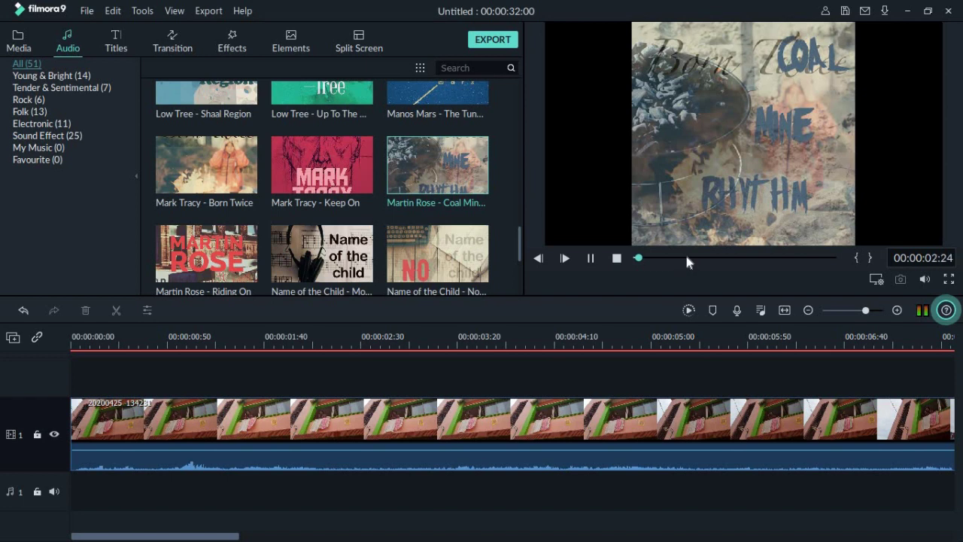
key("space")
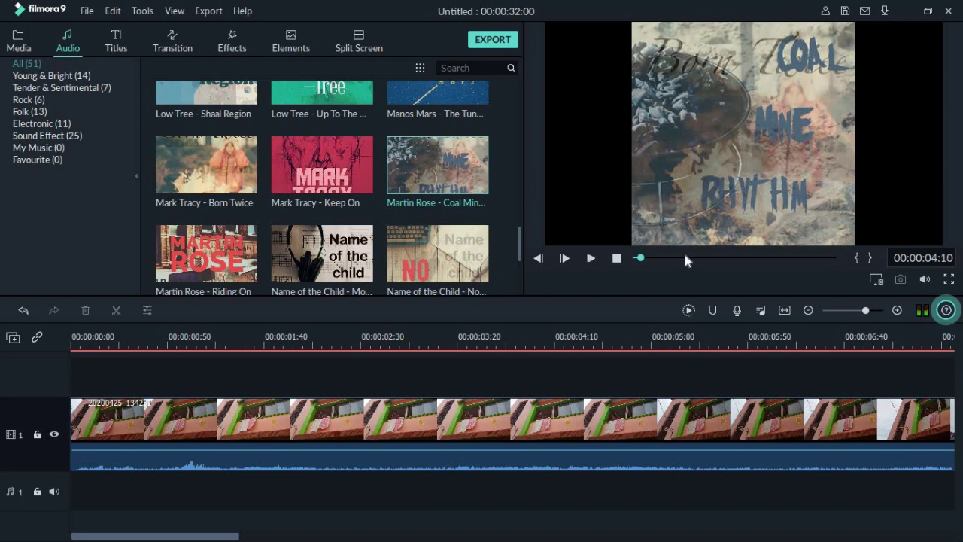
Place Martin Rose - Coal Mine Rhythm at the start of audio track 1
left_click(809, 310)
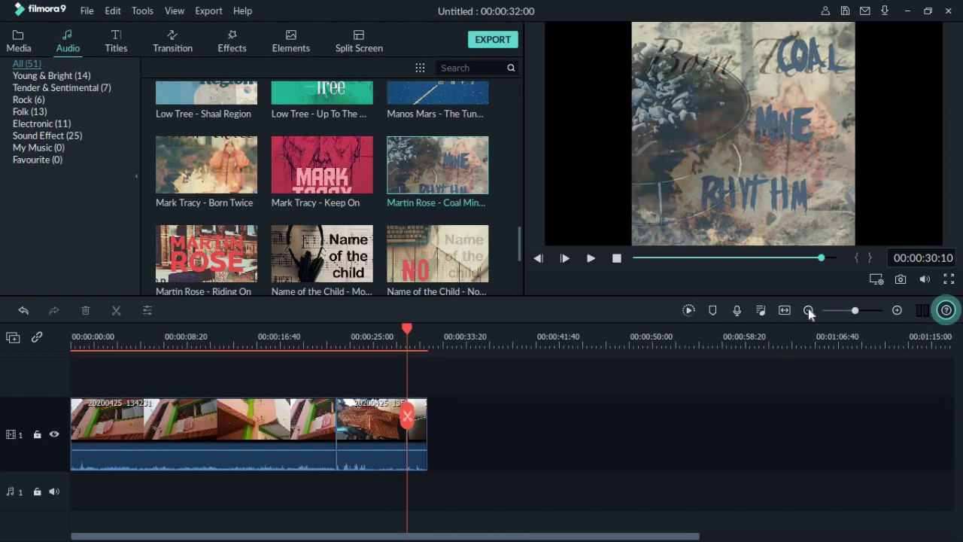
left_click_drag(398, 157, 7, 454)
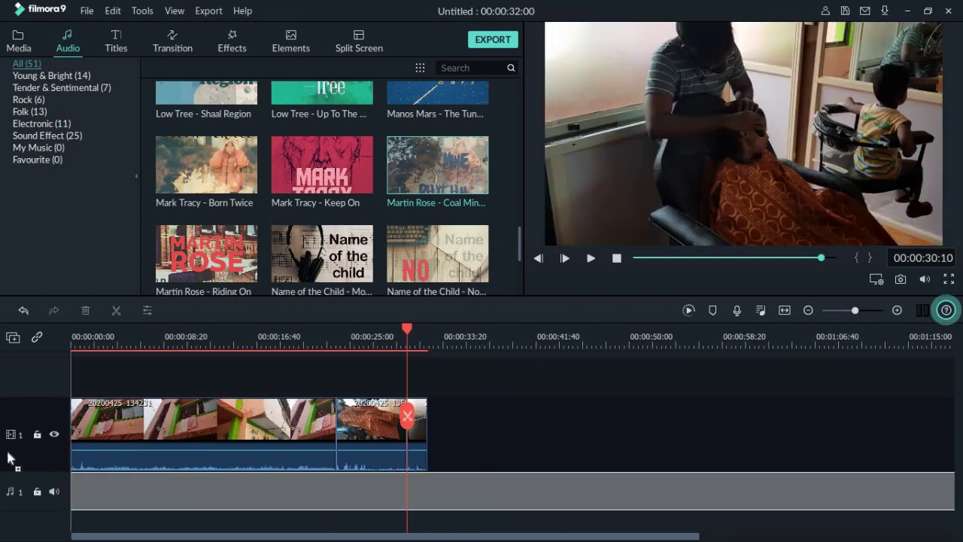
left_click_drag(89, 468, 8, 471)
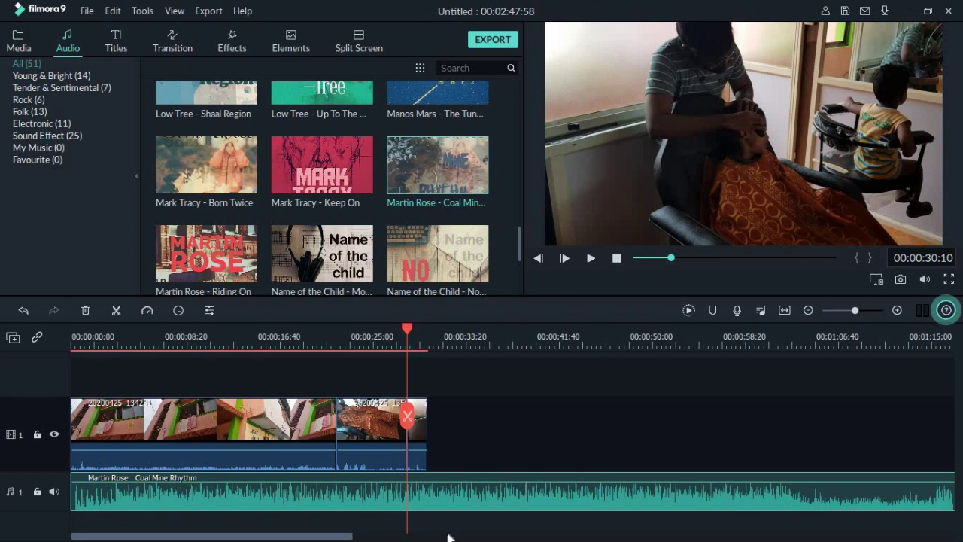
Play the timeline from the beginning to check how the music mixes with the video's sound
left_click(69, 344)
key("space")
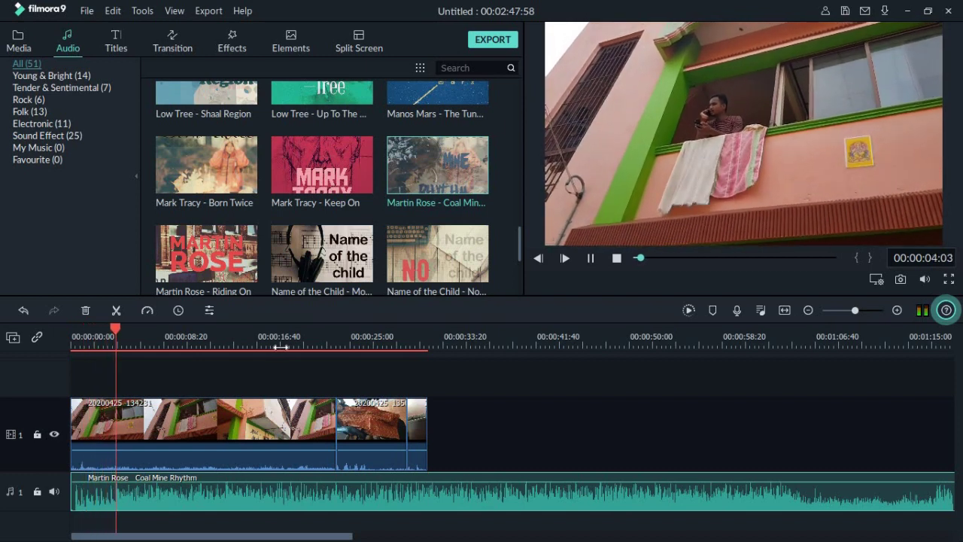
left_click(867, 311)
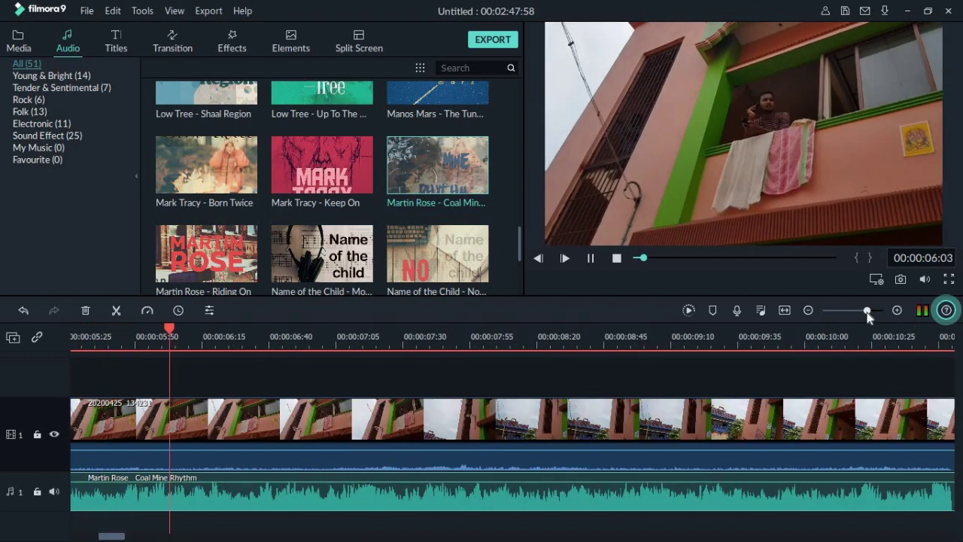
key("space")
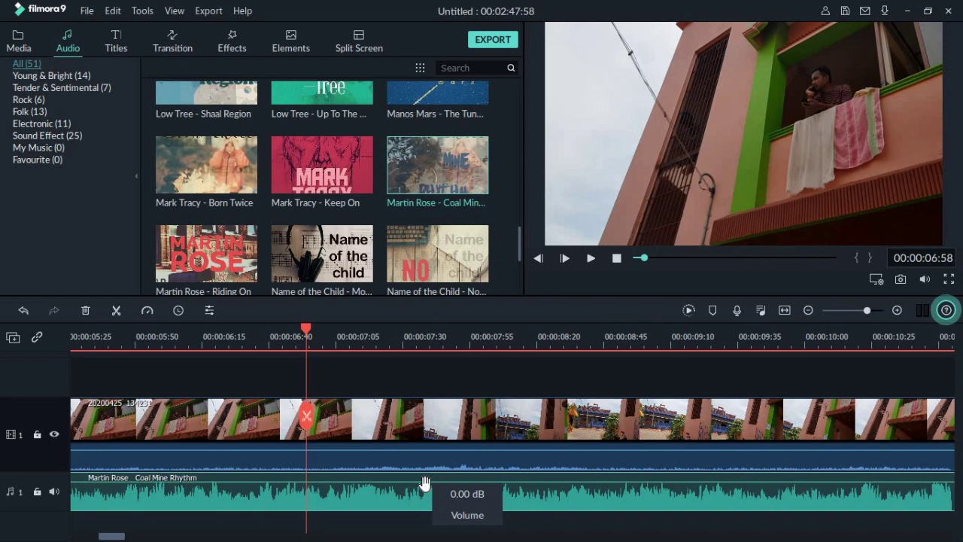
Lower the Coal Mine Rhythm volume to -18.55 dB and play back the mix
left_click_drag(426, 488, 425, 490)
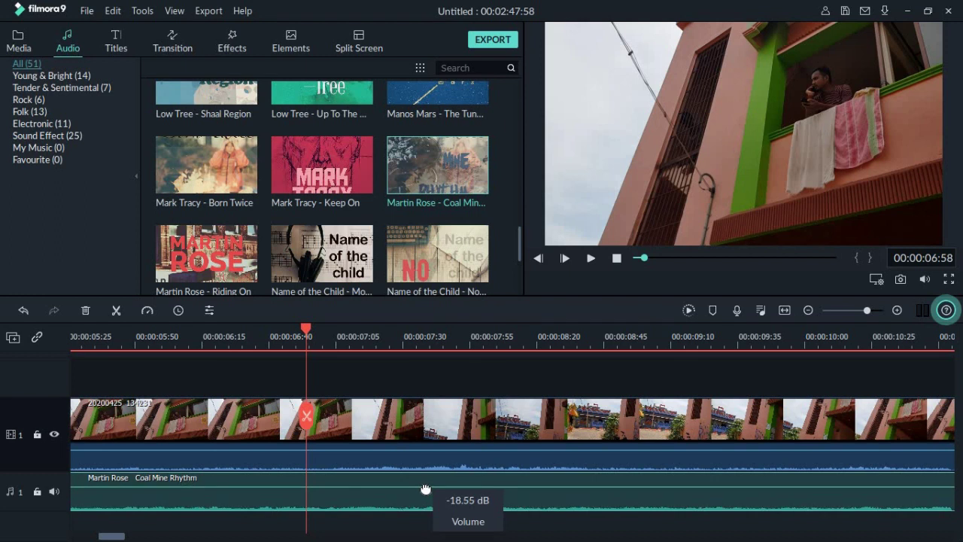
key("space")
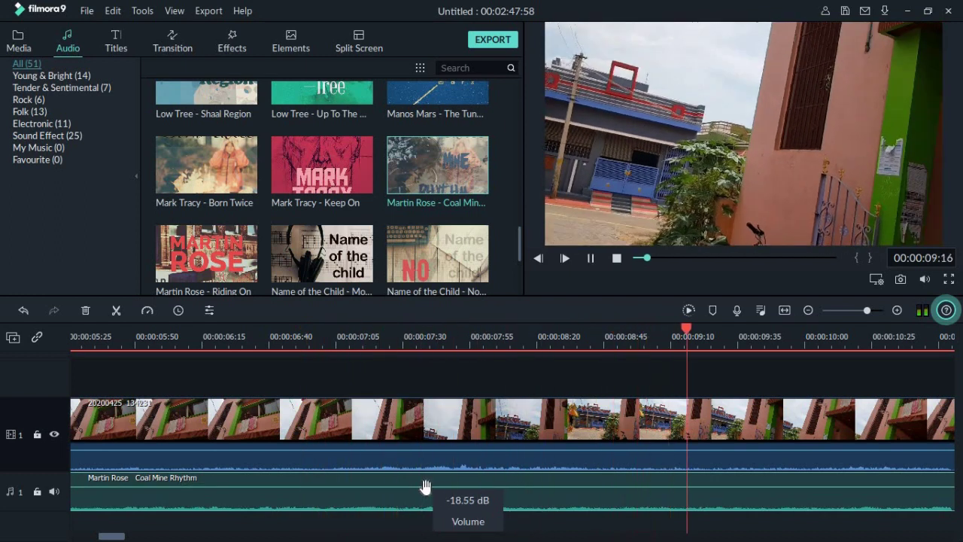
key("space")
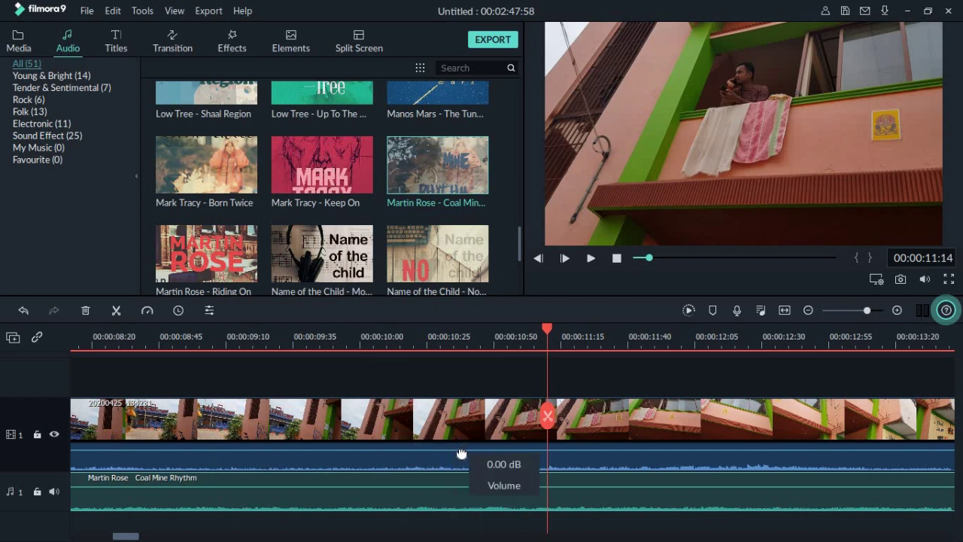
Raise the audio volume of clip 20200425_134231 on video track 1 and play back the result
left_click_drag(462, 453, 460, 446)
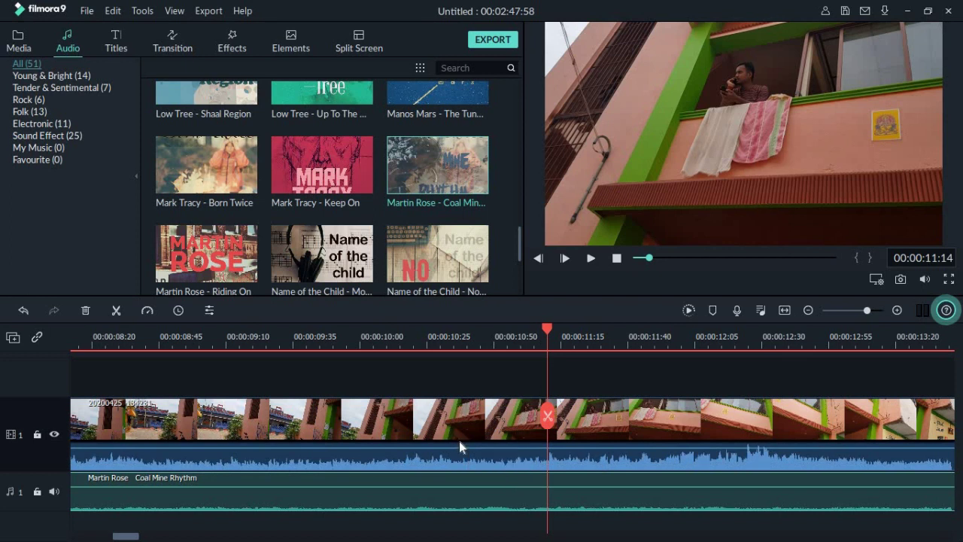
key("space")
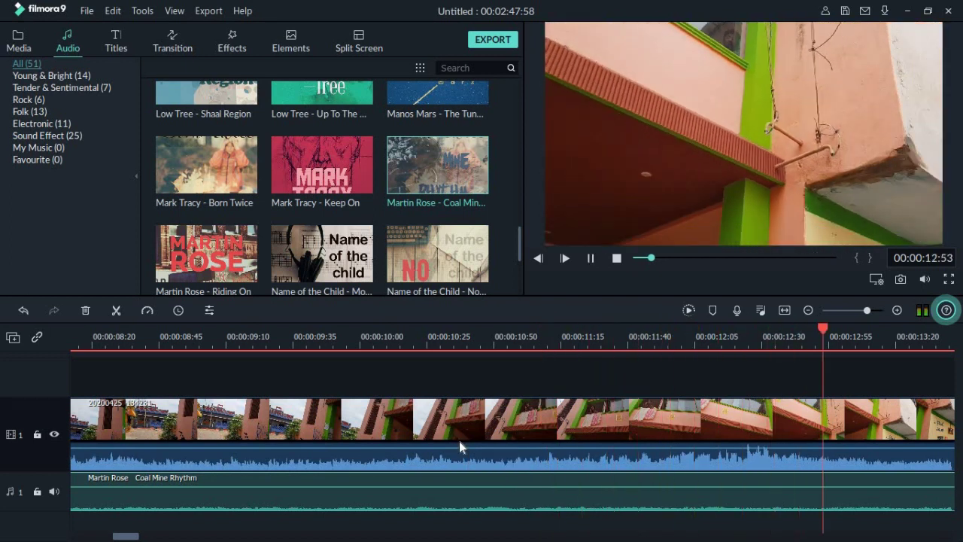
key("space")
left_click_drag(462, 447, 455, 449)
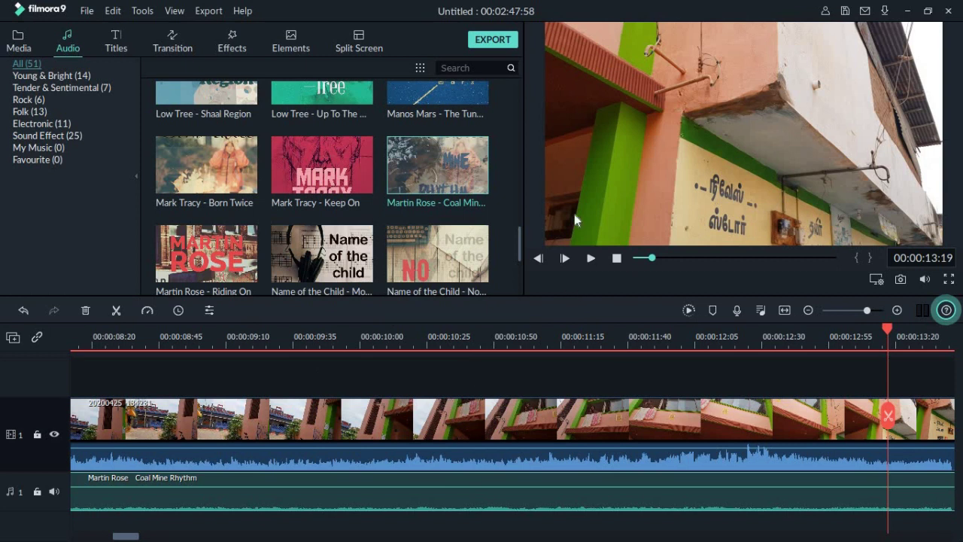
Play the timeline from shortly before the second video clip to just past the end of the video
left_click(808, 310)
left_click(809, 310)
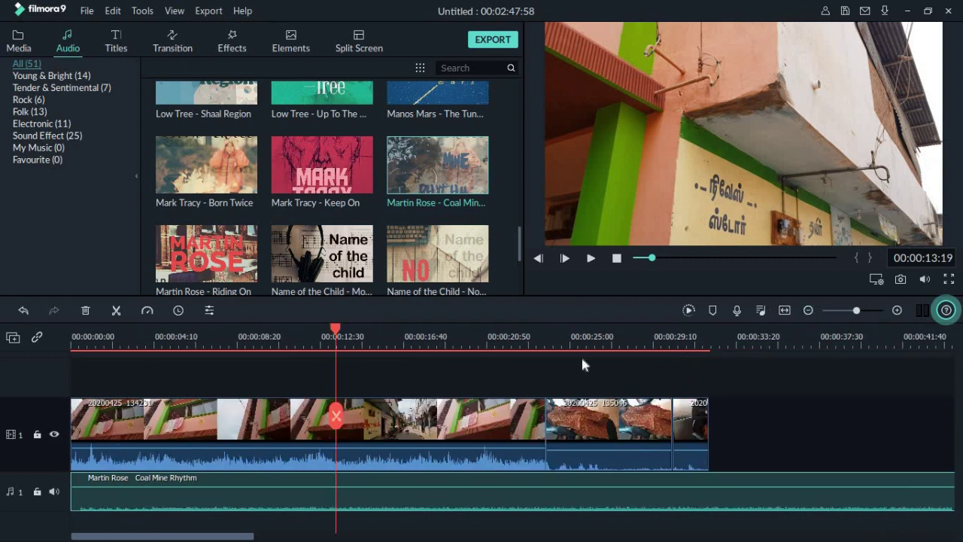
left_click(513, 331)
key("space")
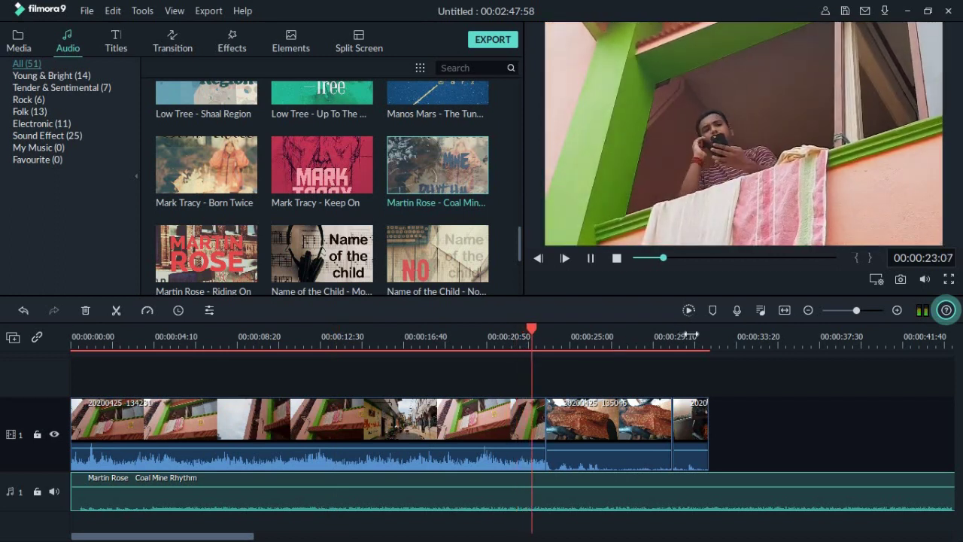
left_click(868, 311)
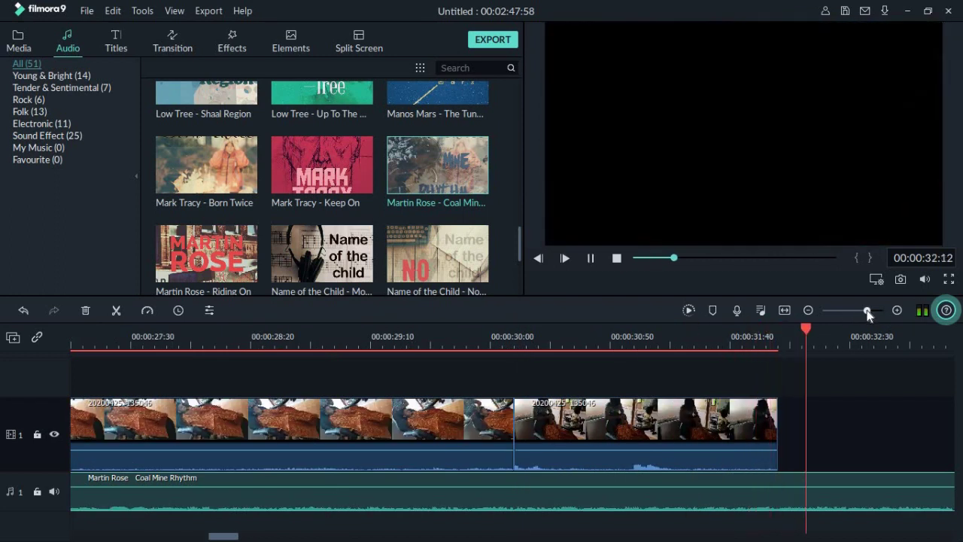
key("space")
Raise the Coal Mine Rhythm volume on audio track 1 and play back the last video segment
left_click_drag(768, 484, 768, 479)
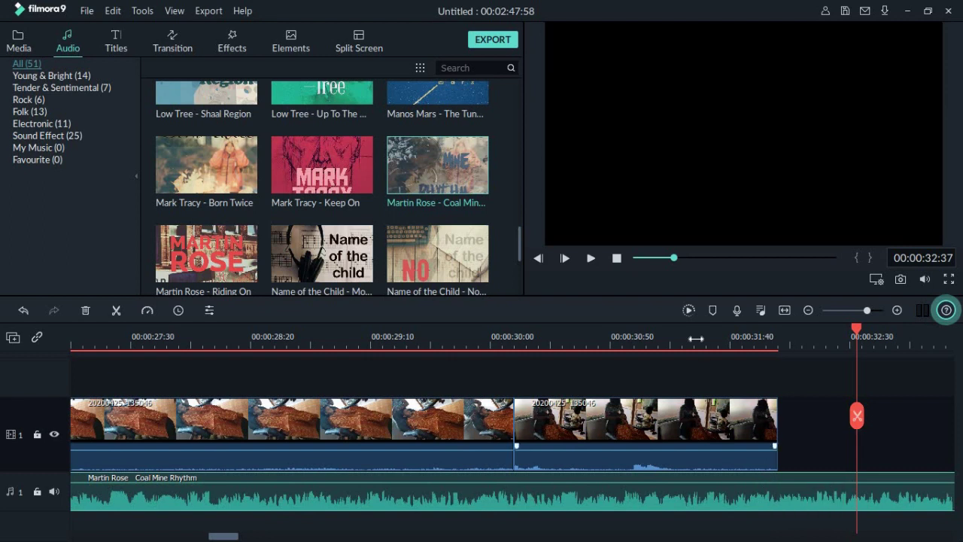
left_click(695, 339)
key("space")
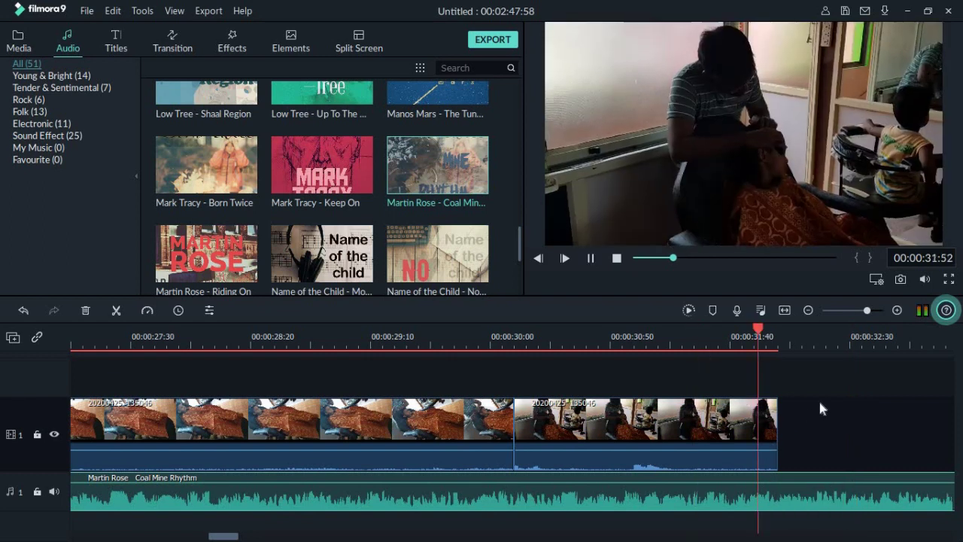
Split Coal Mine Rhythm at 00:00:32:00 and delete the part beyond the video's end, then play back the ending
left_click(779, 342)
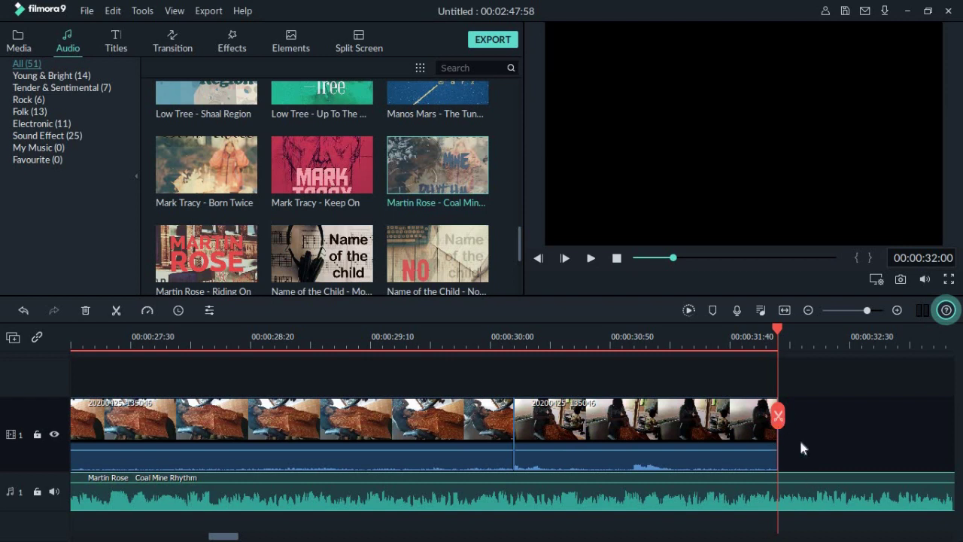
key("ctrl+b")
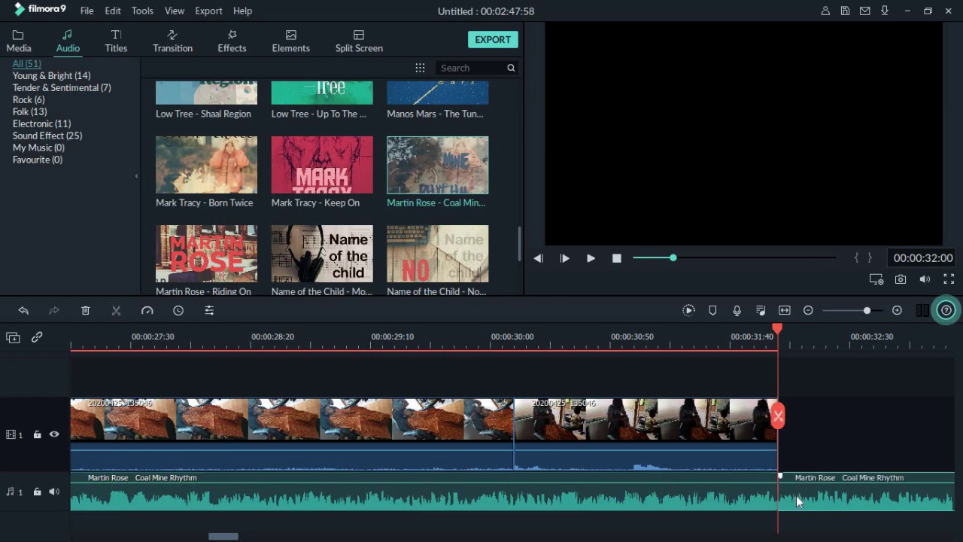
key("Delete")
left_click(603, 336)
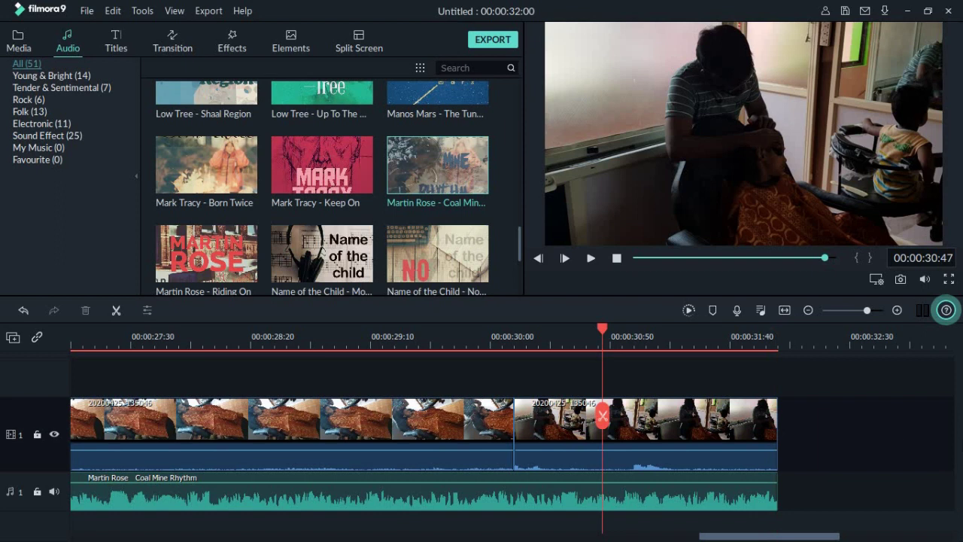
key("space")
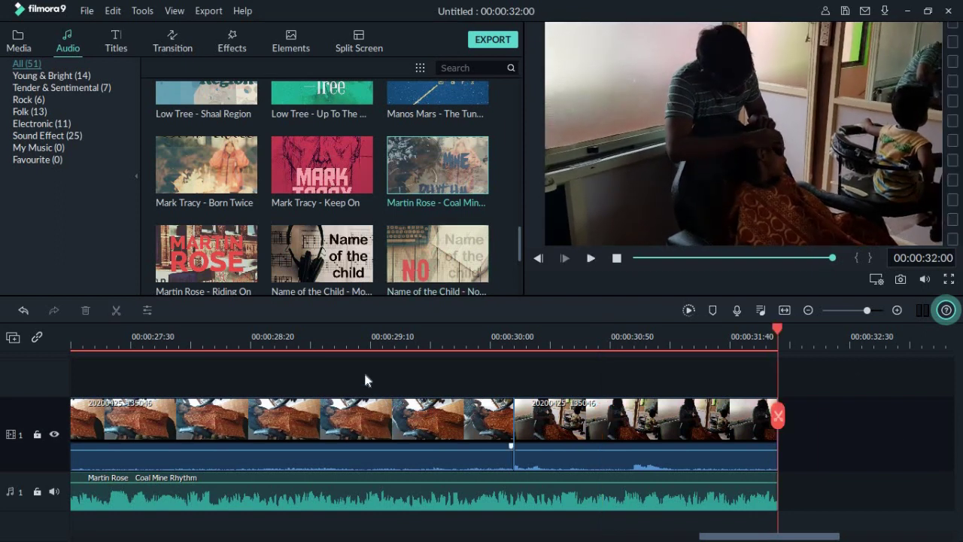
Add a short fade-out to Coal Mine Rhythm on audio track 1 and play back the ending
right_click(698, 495)
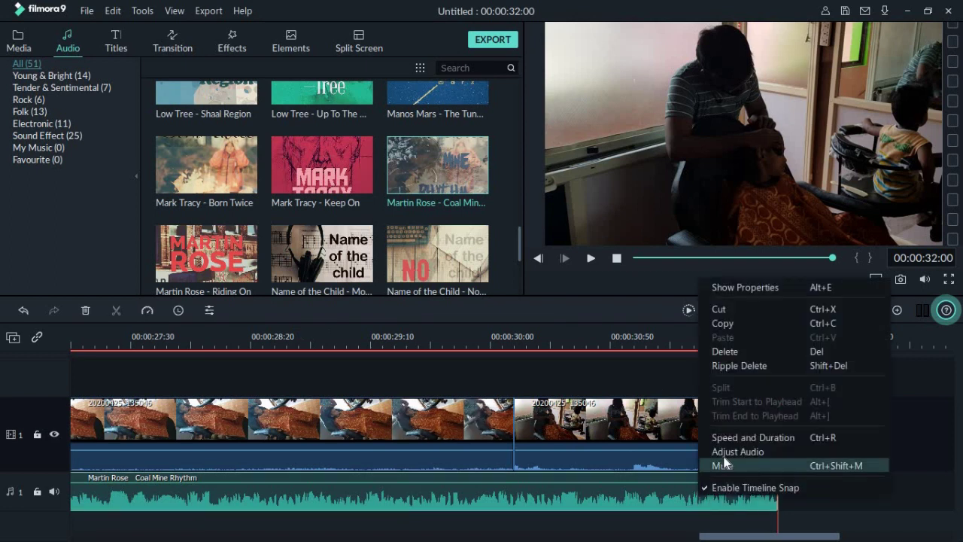
left_click(726, 454)
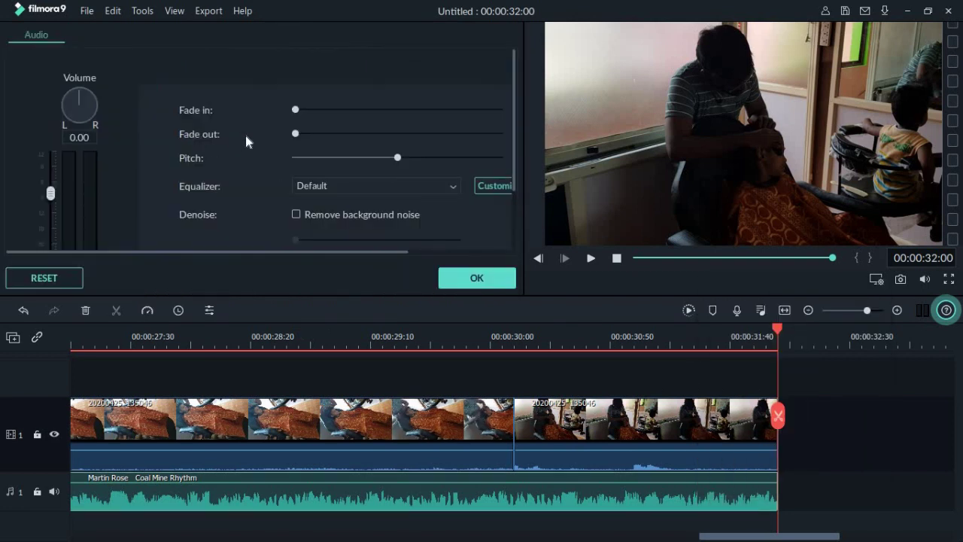
left_click(316, 135)
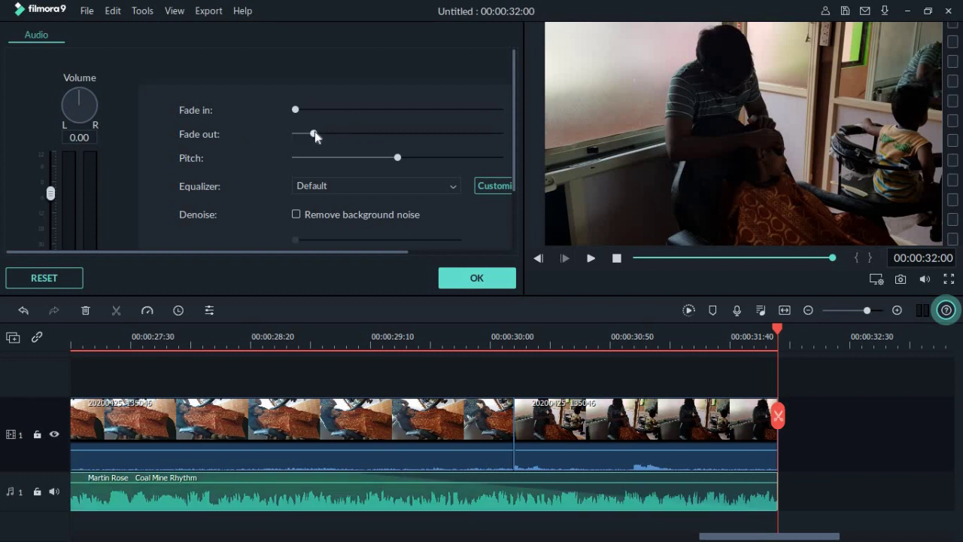
left_click(465, 280)
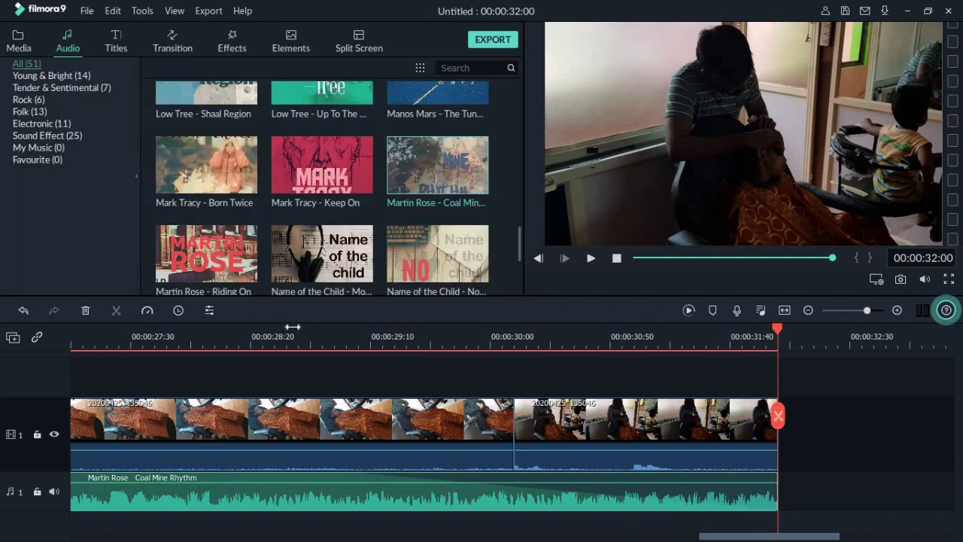
left_click(218, 333)
key("space")
left_click(807, 311)
left_click(808, 310)
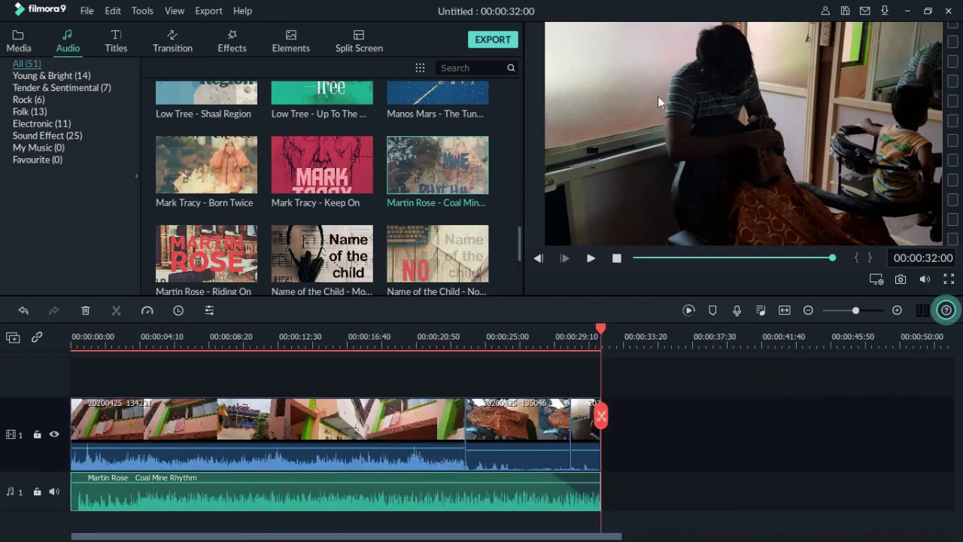
Browse the project media for the recorded audio files and delete Coal Mine Rhythm from audio track 1
left_click(19, 41)
scroll(386, 243, "down", 3)
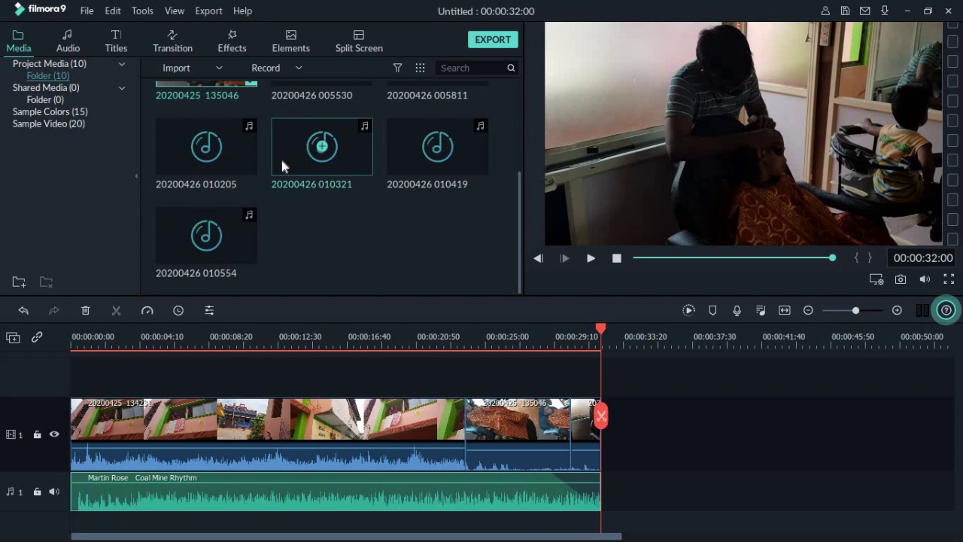
mouse_move(440, 494)
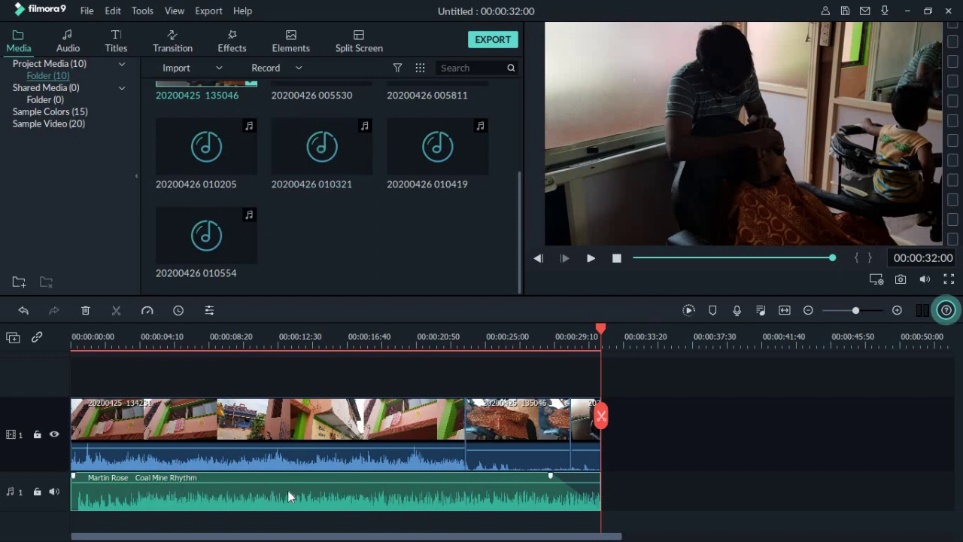
key("Delete")
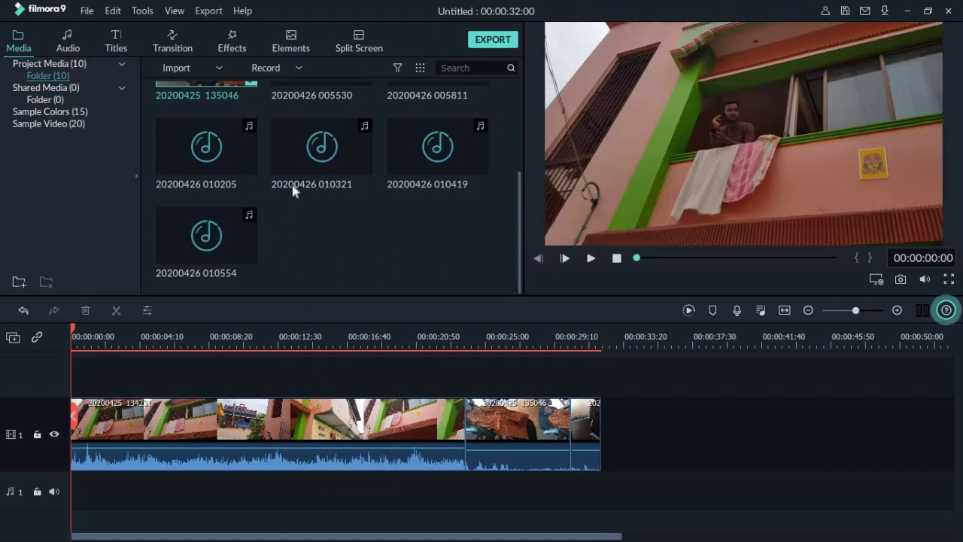
left_click_drag(255, 413, 188, 495)
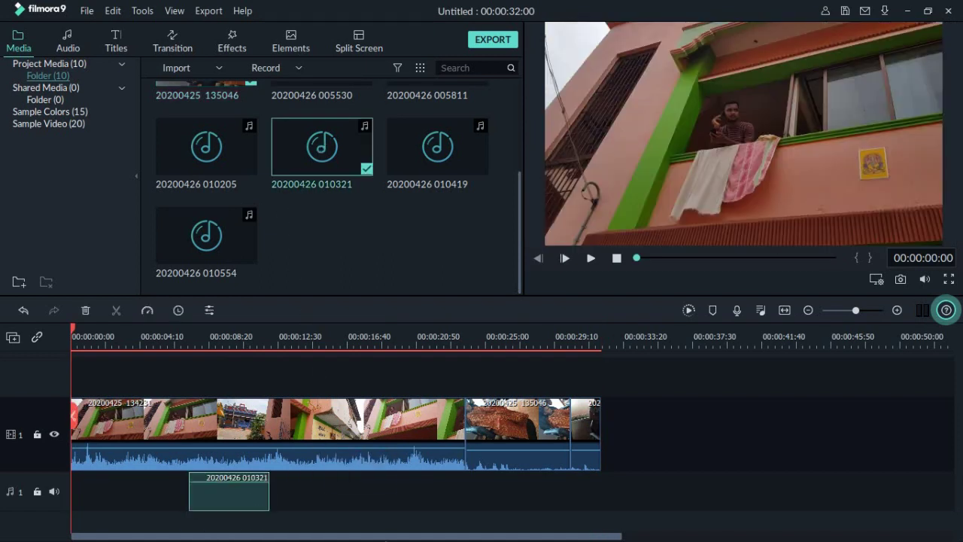
left_click_drag(291, 451, 290, 449)
left_click_drag(245, 483, 244, 482)
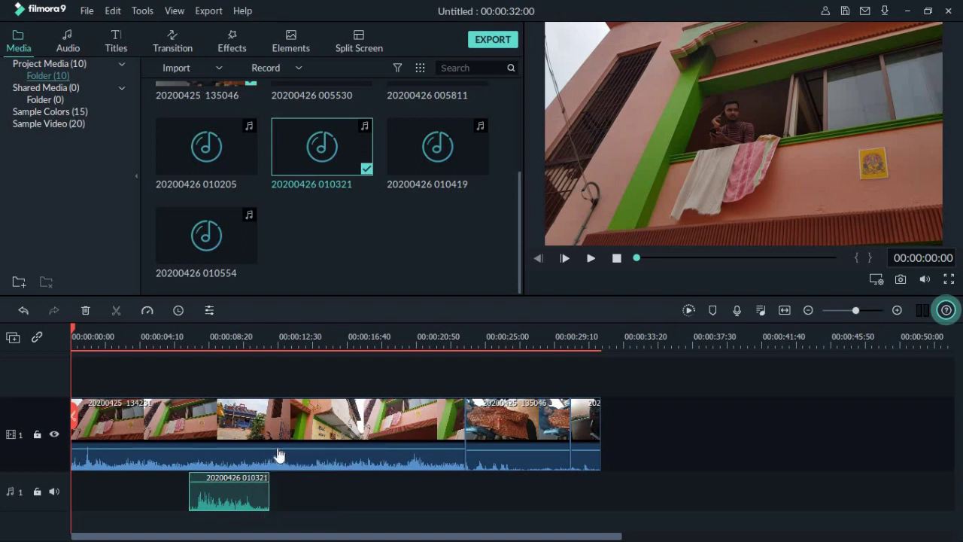
left_click(170, 343)
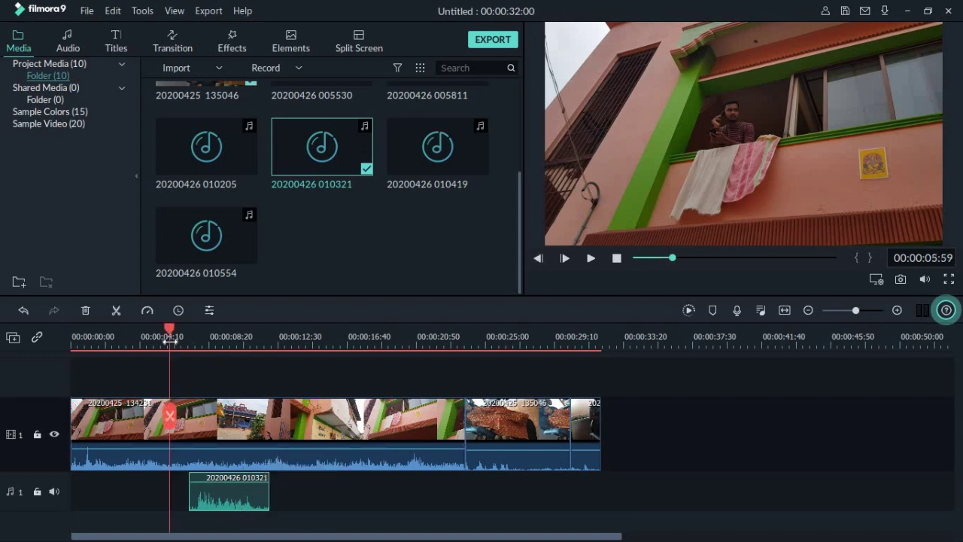
key("space")
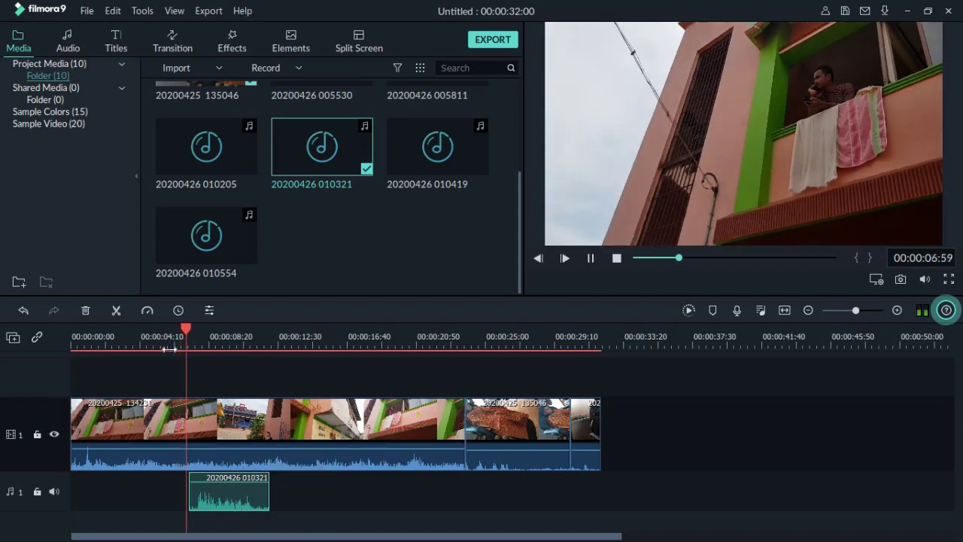
key("space")
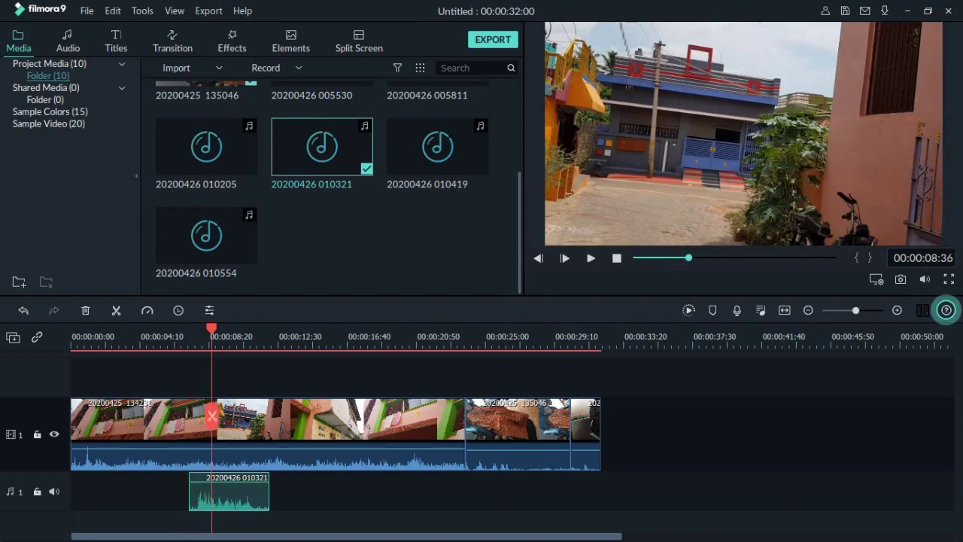
Set the audio volume of clip 20200425_134231 on video track 1 to 12 dB
left_click_drag(849, 313, 854, 315)
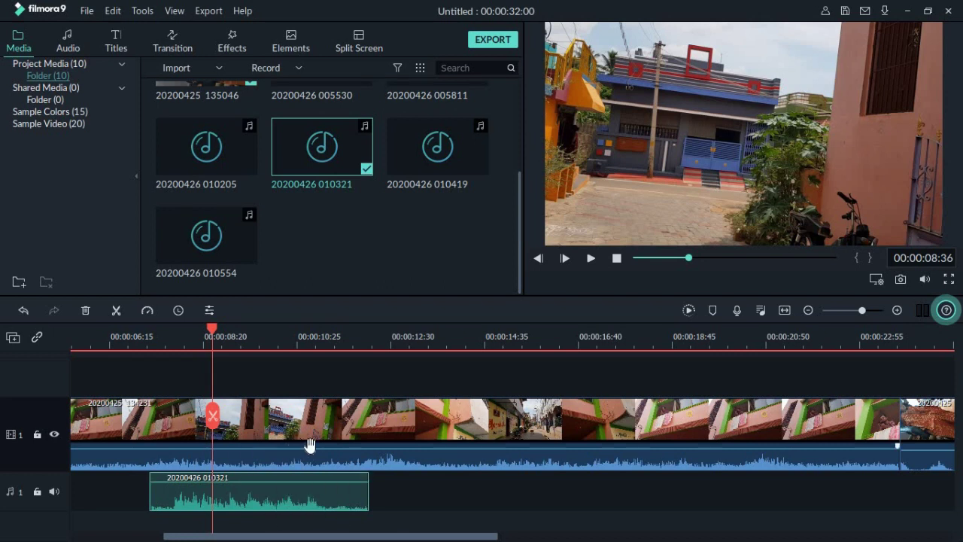
left_click_drag(526, 449, 530, 447)
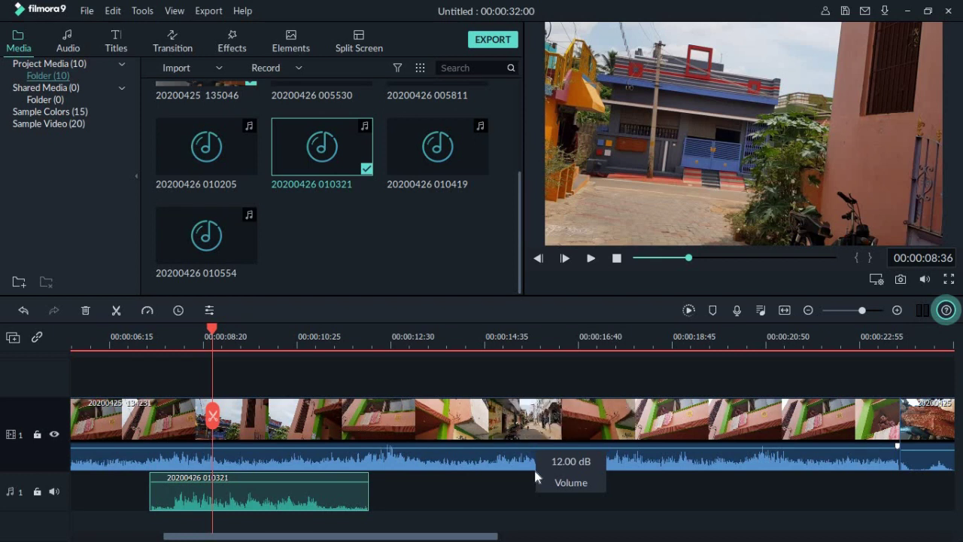
left_click(172, 479)
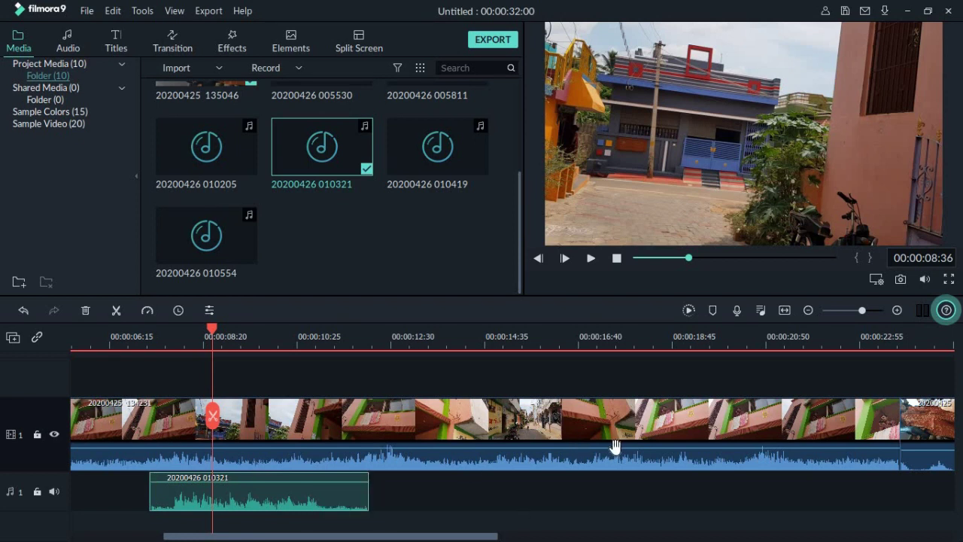
left_click(870, 310)
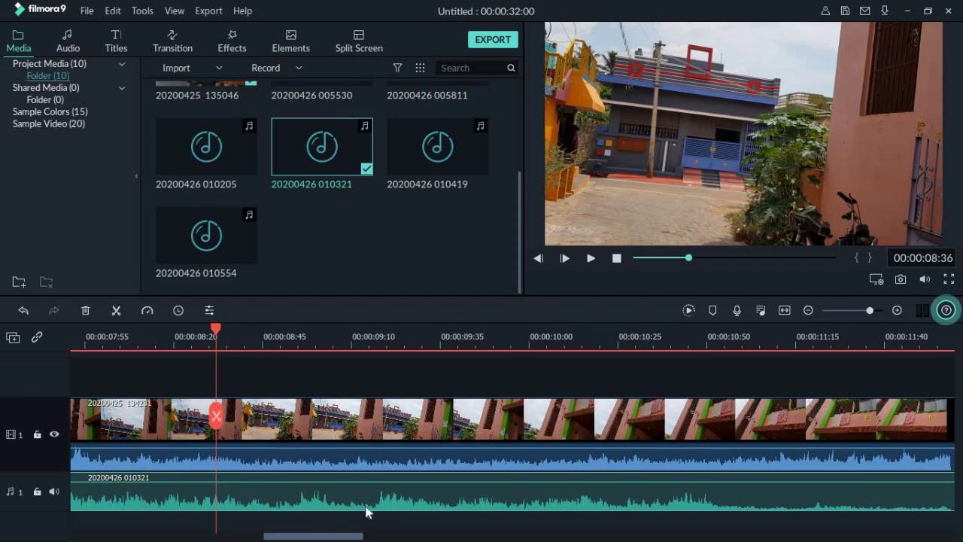
left_click_drag(370, 506, 576, 487)
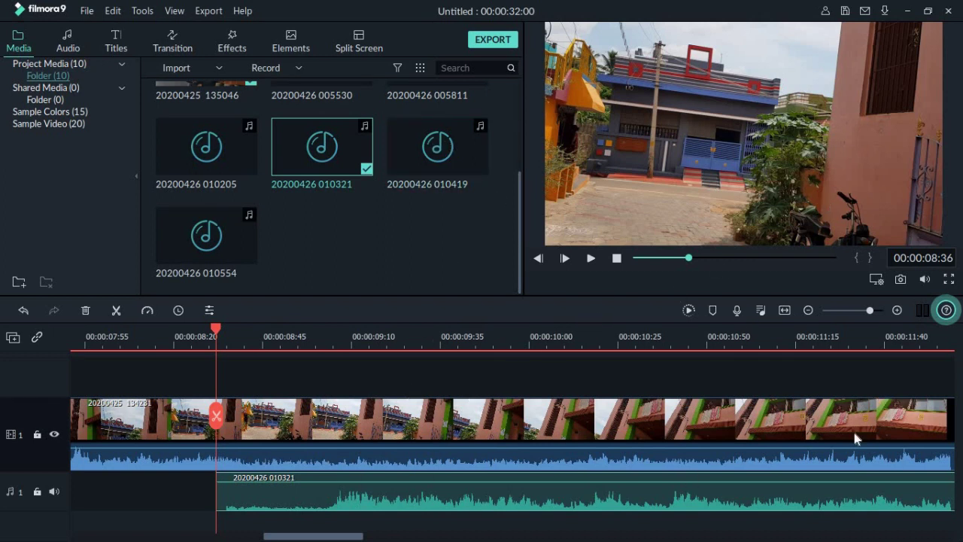
left_click(809, 312)
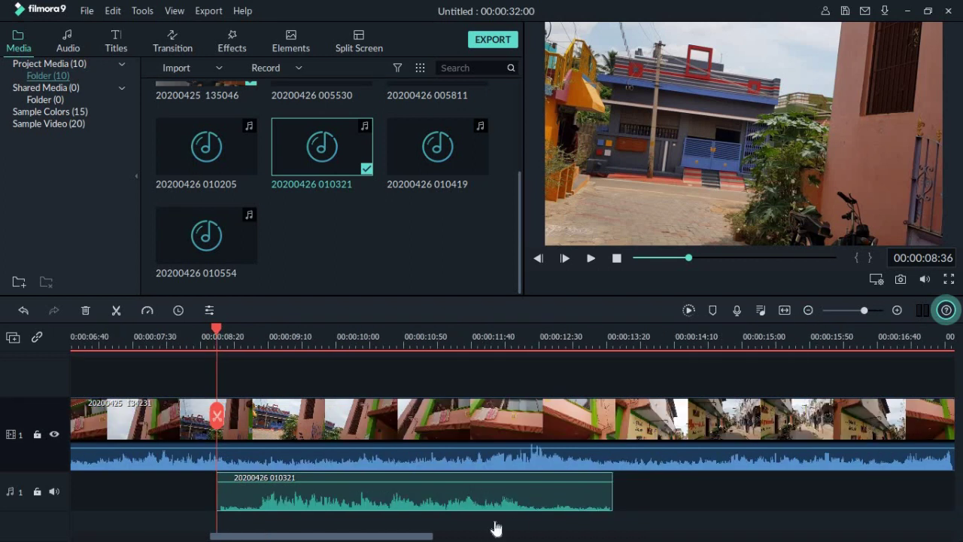
left_click(515, 495)
key("Delete")
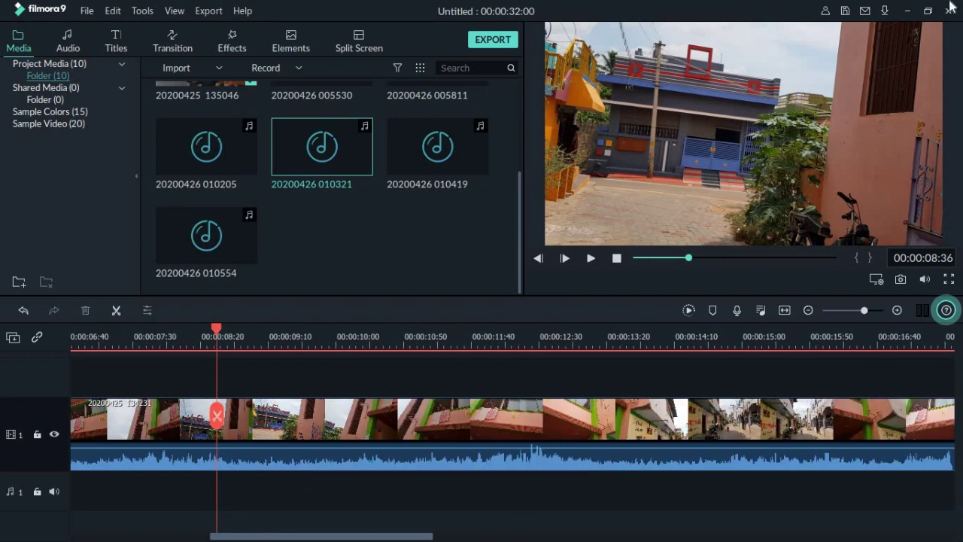
Import the image 12-8 2 copy.jpg from New folder on the Desktop into the project media
double_click(333, 231)
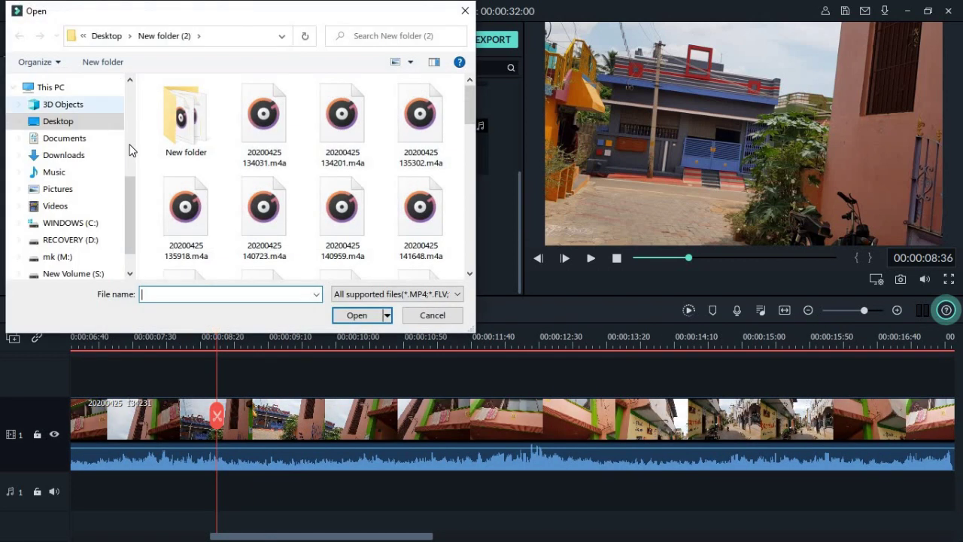
left_click(111, 35)
double_click(217, 122)
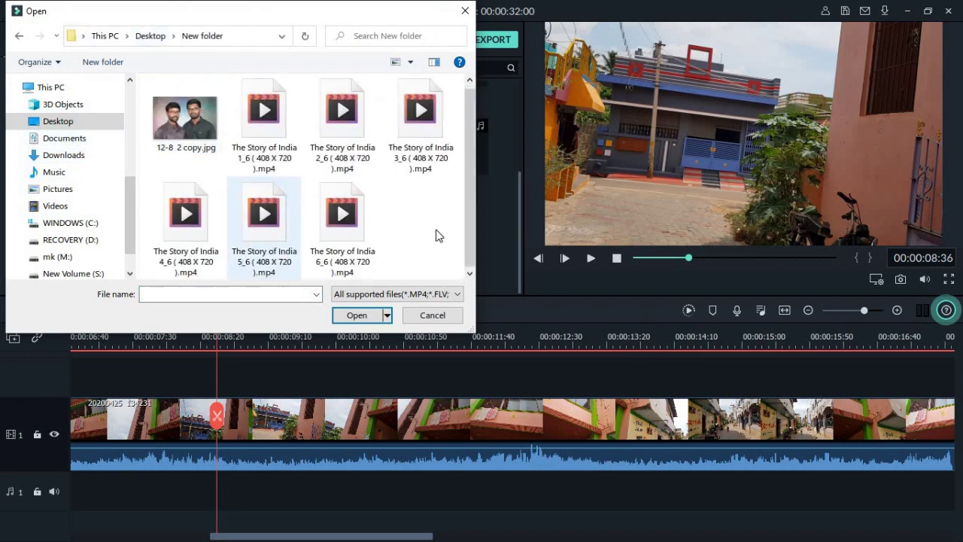
double_click(183, 134)
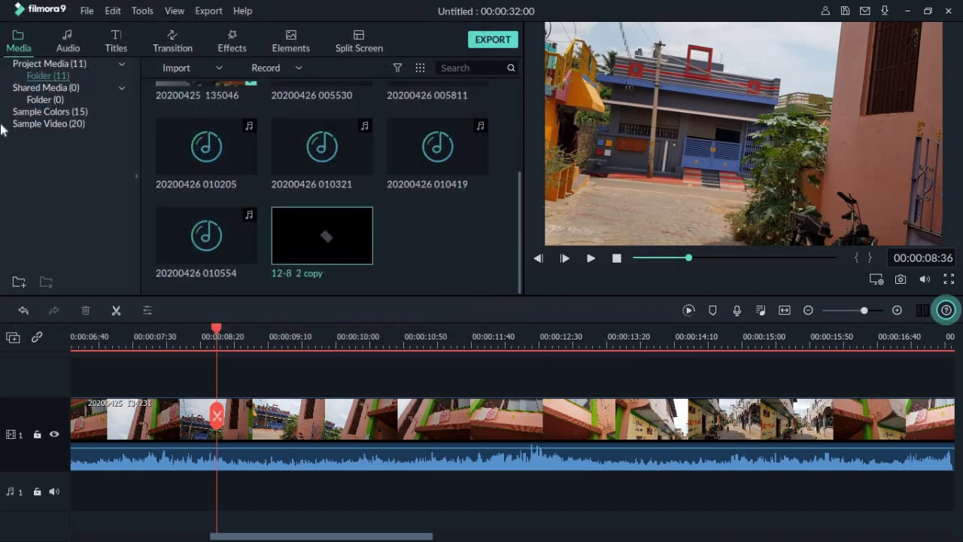
Append the photo 12-8 2 copy to the end of video track 1 and view its duration setting without changing it
left_click(804, 312)
left_click(804, 312)
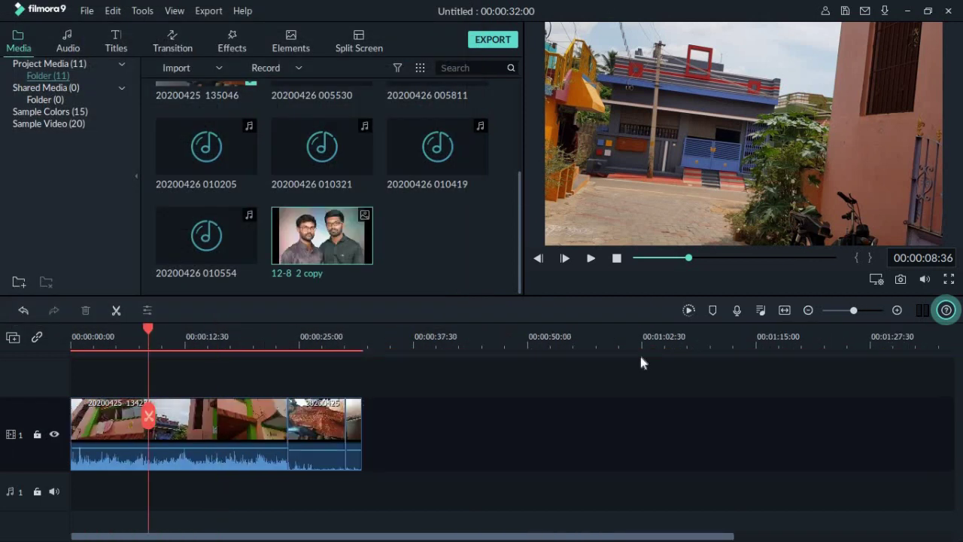
left_click_drag(368, 265, 369, 423)
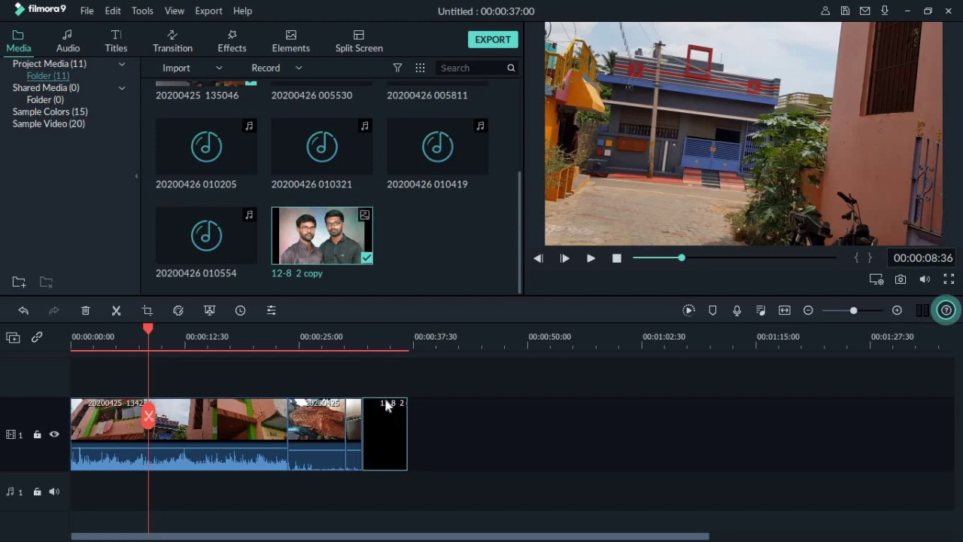
right_click(375, 428)
left_click(414, 268)
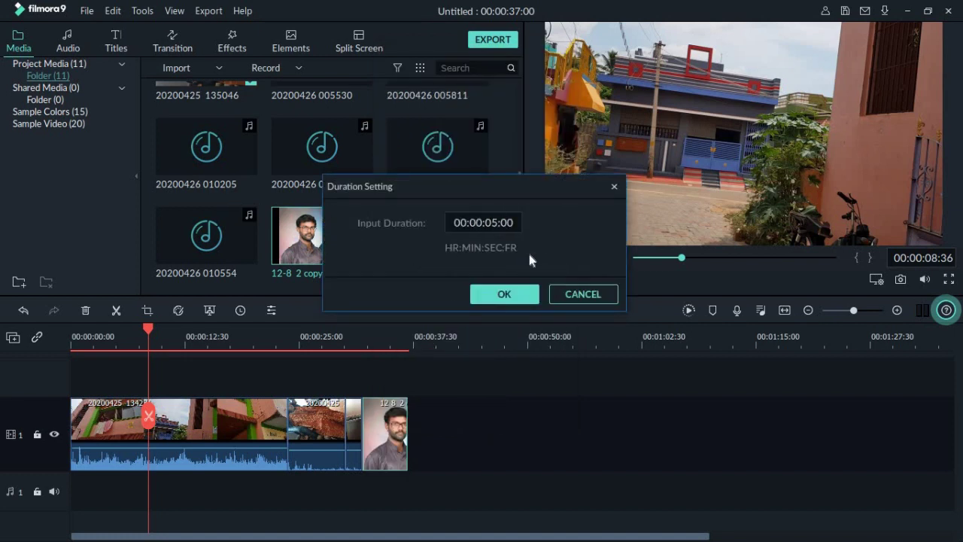
left_click(567, 295)
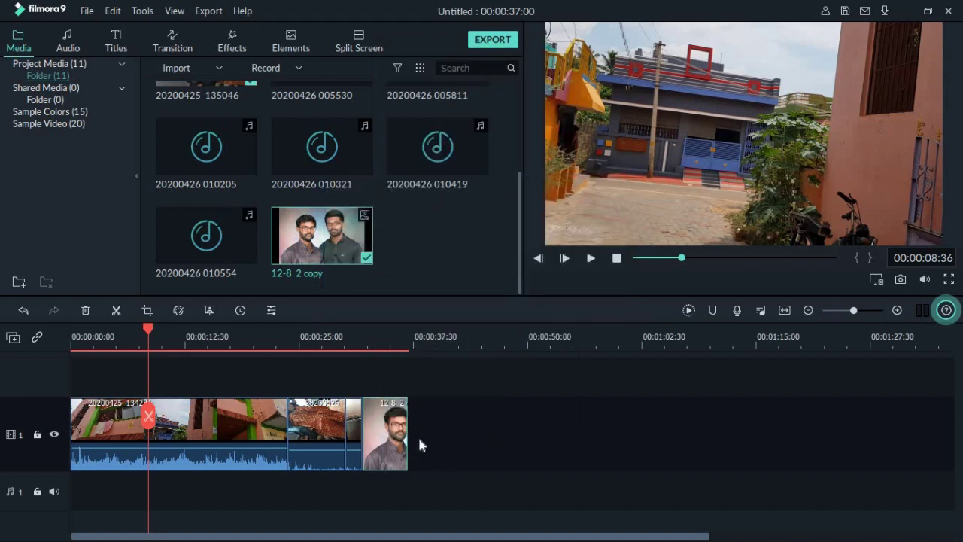
Stretch the photo clip's end to 00:02:13:06 and delete the photo from video track 1
left_click_drag(407, 440, 950, 444)
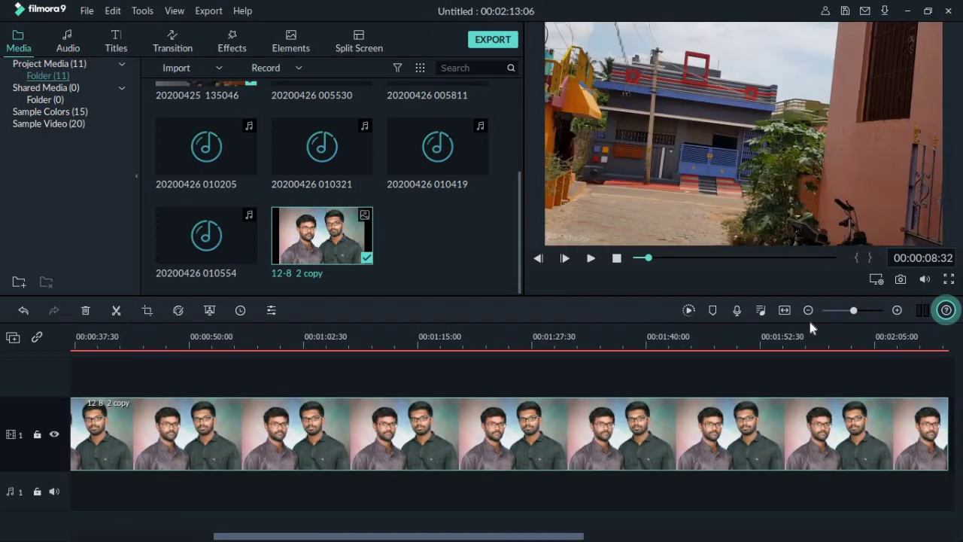
left_click(808, 310)
left_click_drag(427, 536, 271, 536)
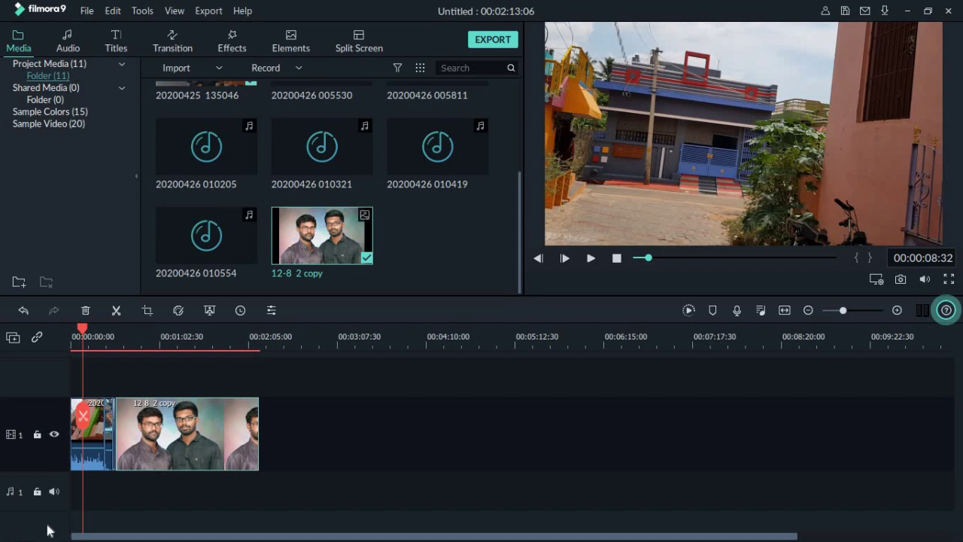
left_click_drag(259, 424, 118, 451)
key("Delete")
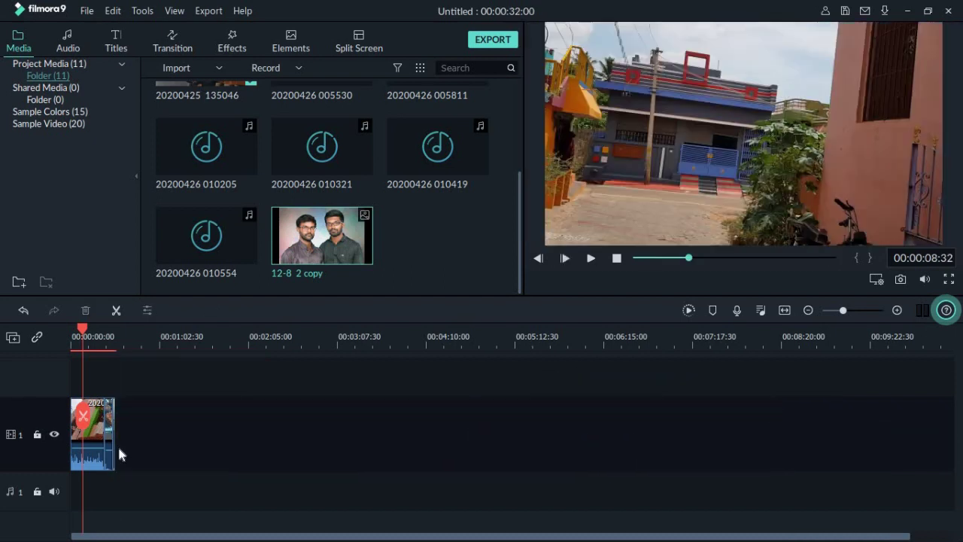
View the speed and duration settings of the last video clip on video track 1 without changing them
left_click(850, 309)
right_click(208, 415)
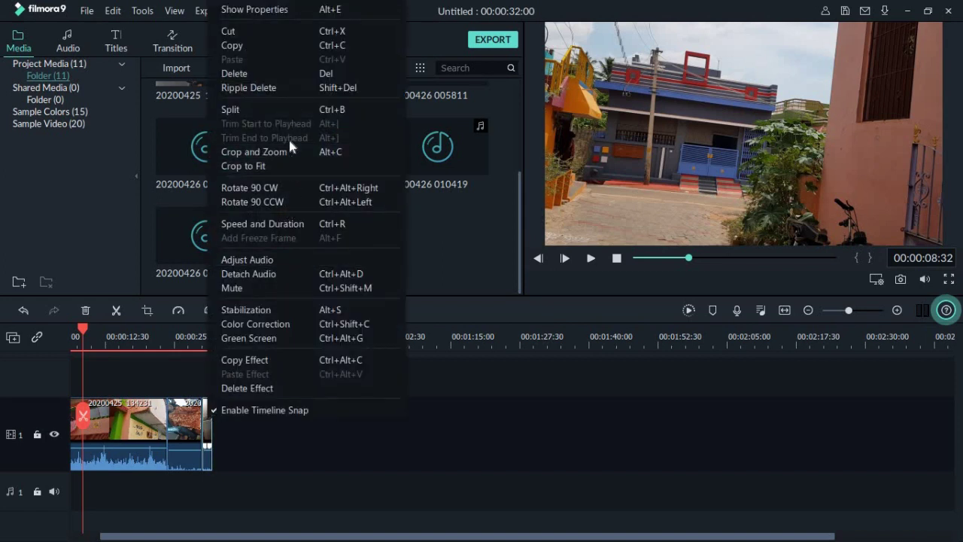
left_click(317, 224)
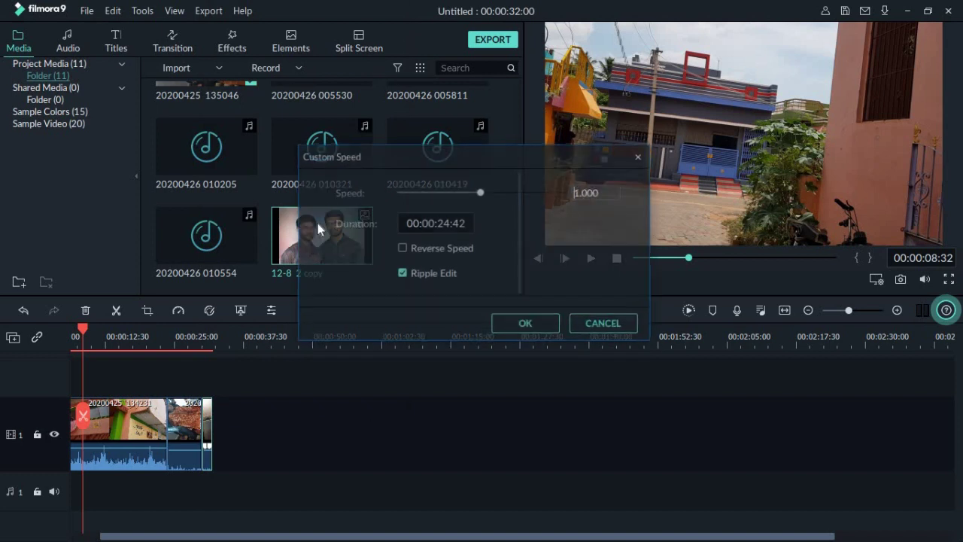
left_click(626, 326)
Append the photo 12-8 2 copy to the end of video track 1 and set its duration to 00:00:60:00
left_click(857, 315)
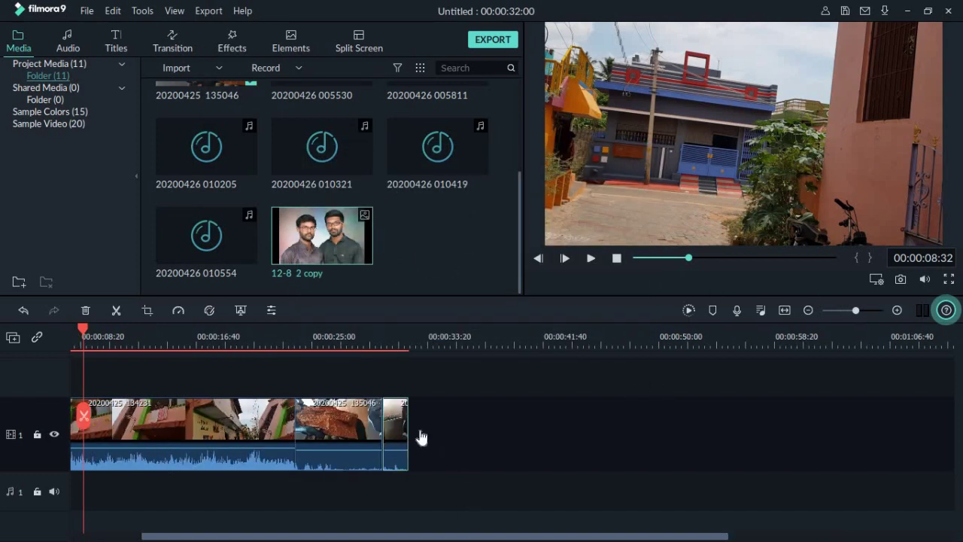
left_click_drag(369, 252, 448, 440)
right_click(466, 412)
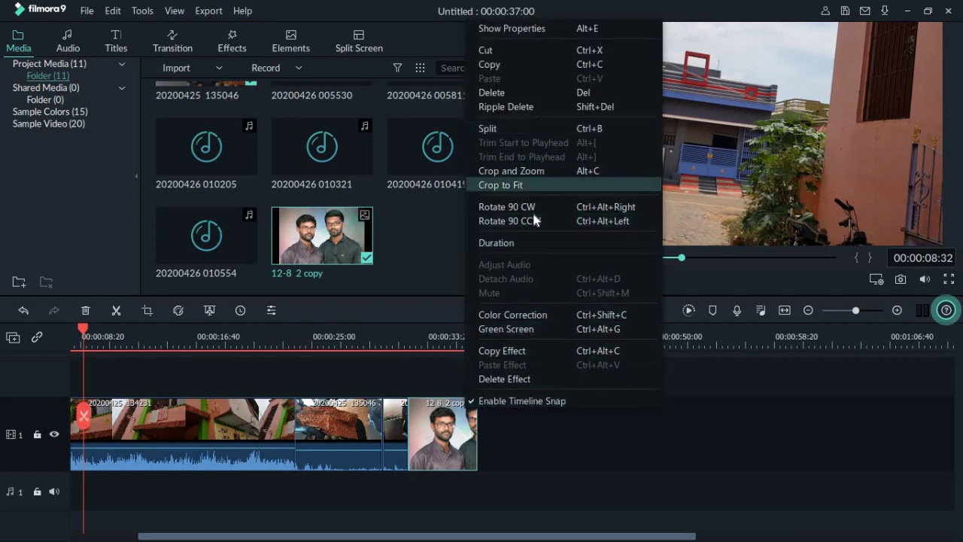
left_click(524, 241)
left_click(493, 223)
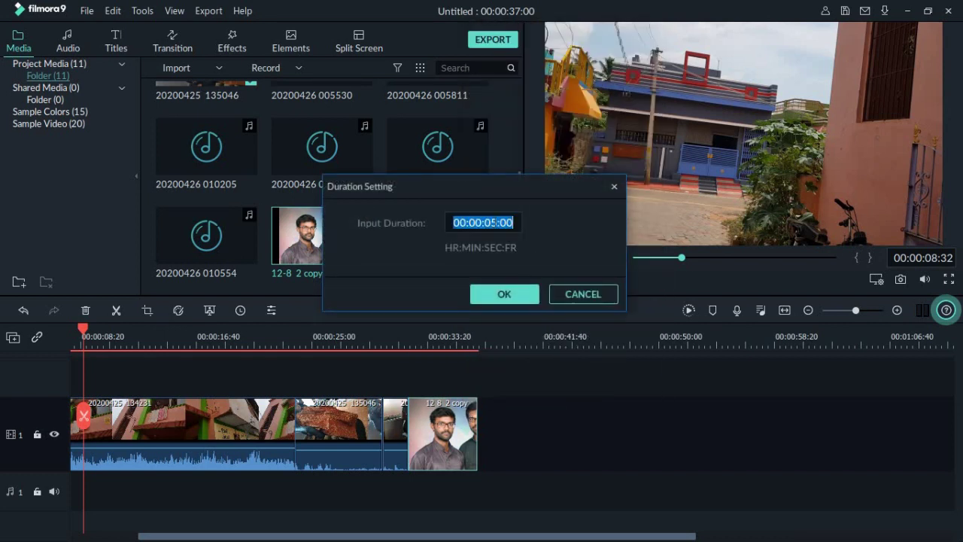
left_click(499, 226)
key("BackSpace")
key("BackSpace")
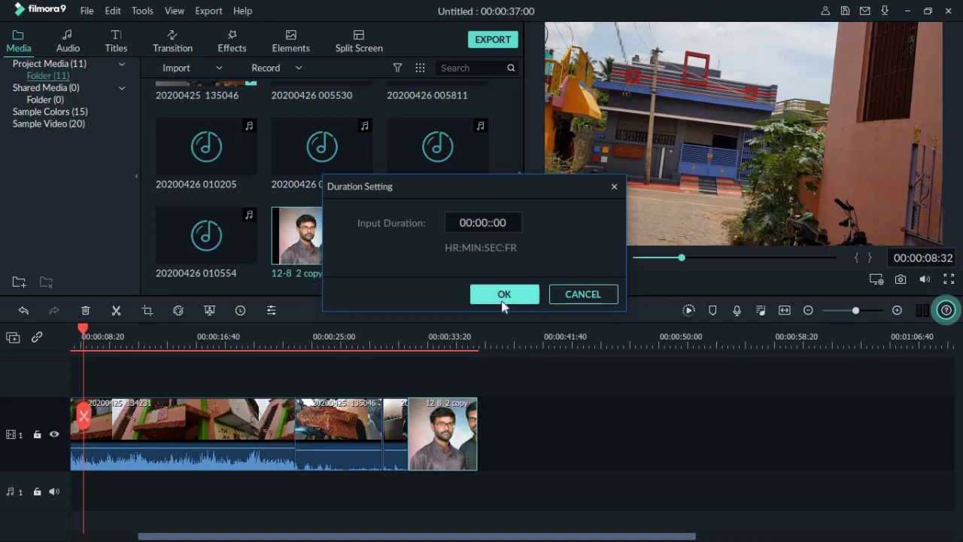
type("60:")
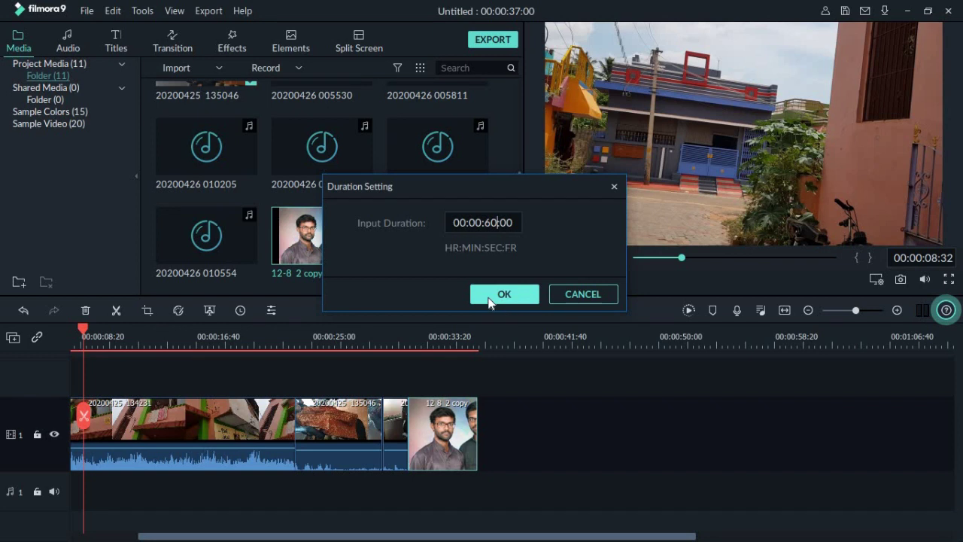
left_click(493, 295)
Delete the photo clip from the end of video track 1
left_click_drag(376, 536, 280, 534)
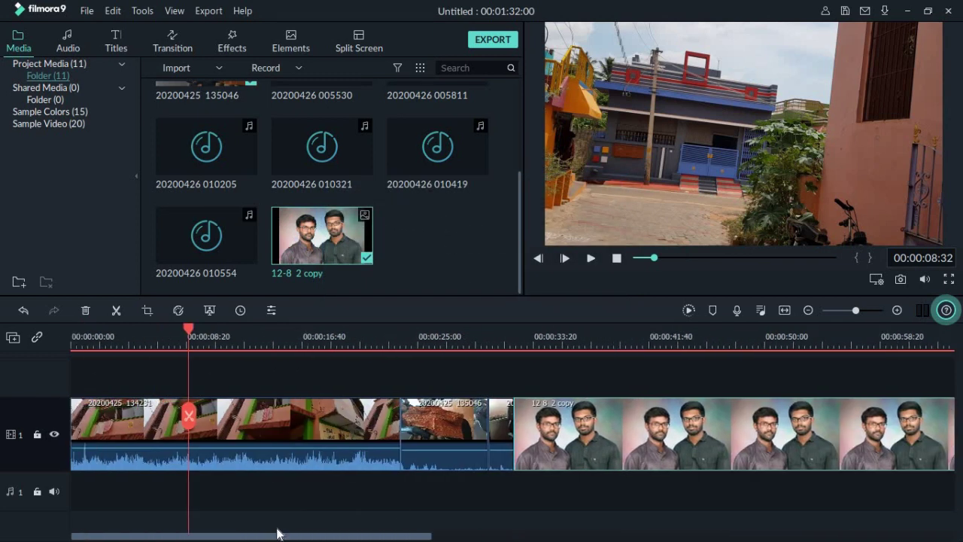
key("Delete")
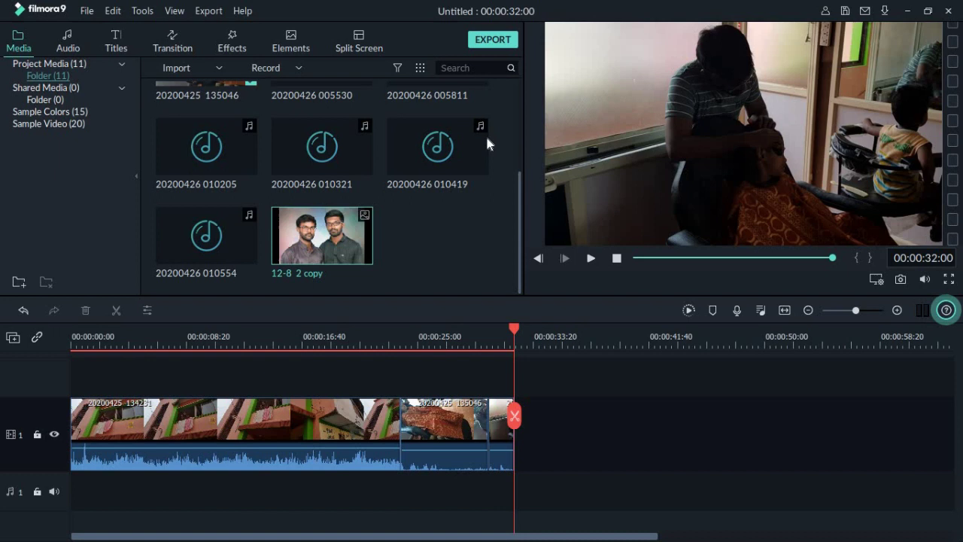
Try to import all audio recordings from New folder inside New folder (2) on the Desktop into the project media
left_click(70, 45)
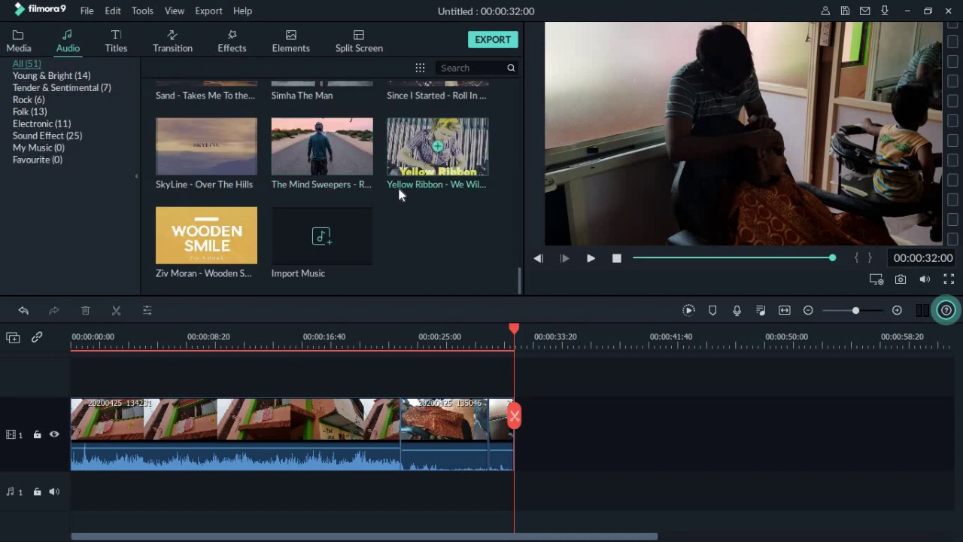
left_click(3, 35)
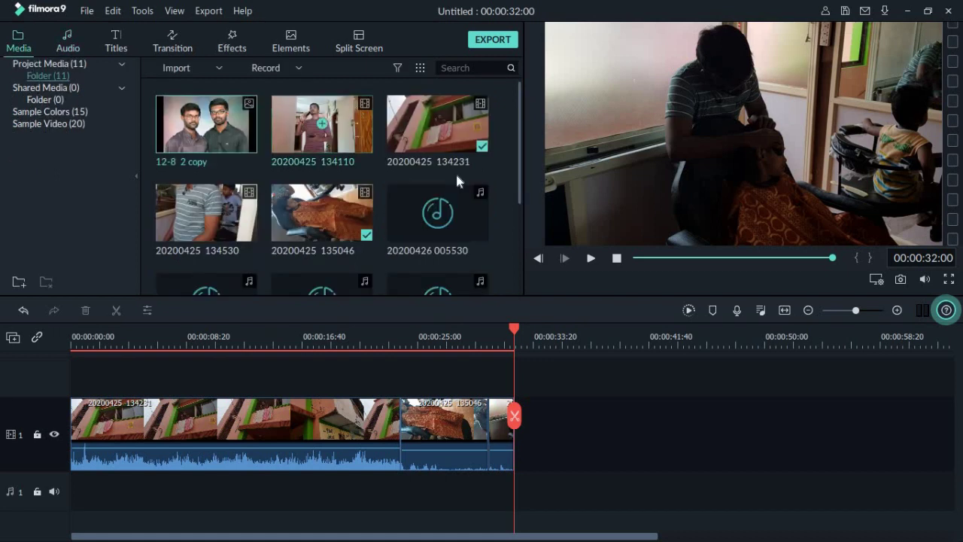
scroll(456, 171, "down", 3)
double_click(428, 269)
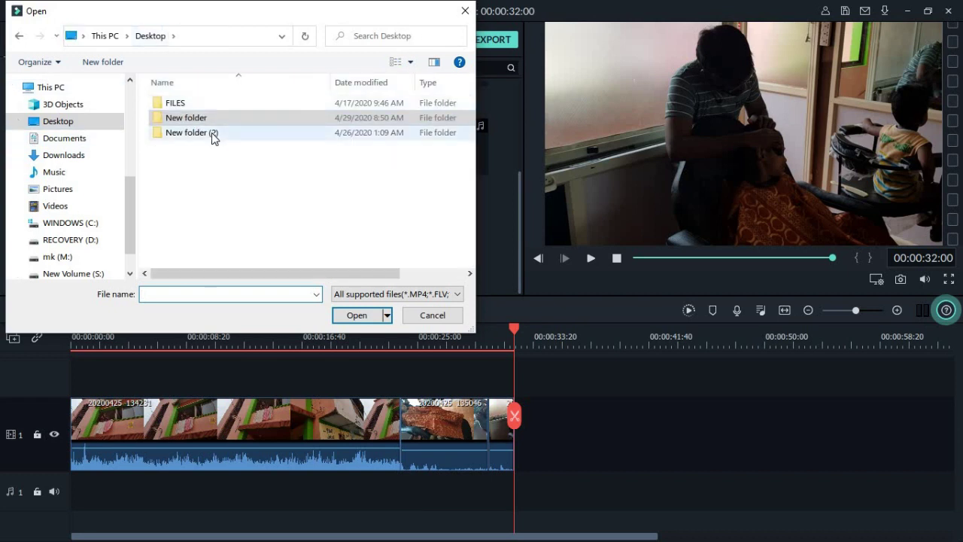
double_click(210, 132)
scroll(262, 164, "down", 3)
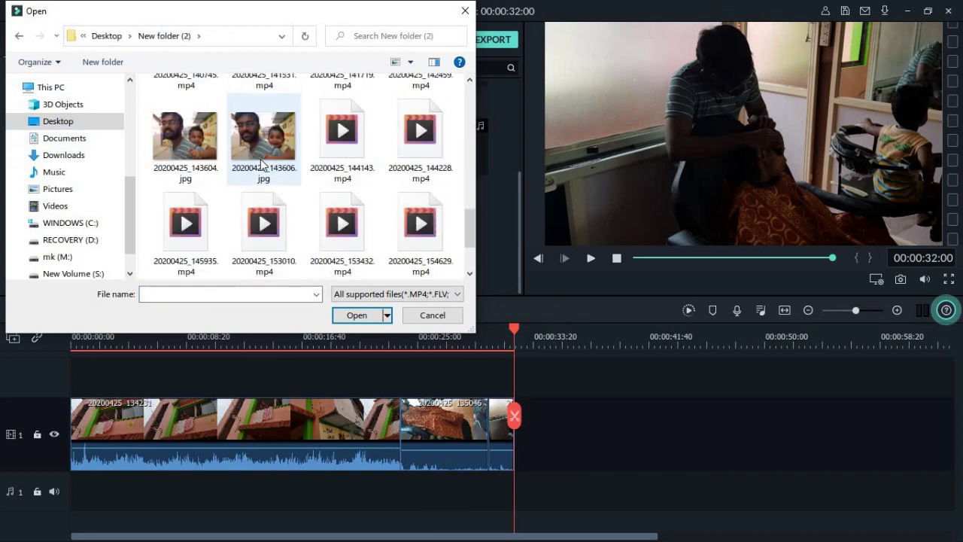
scroll(261, 164, "up", 5)
double_click(186, 132)
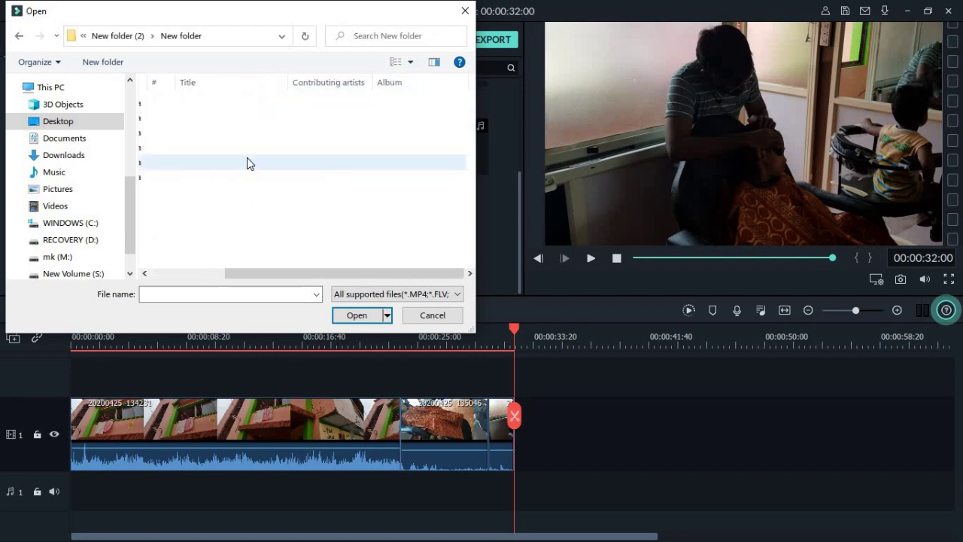
key("ctrl+a")
key("Return")
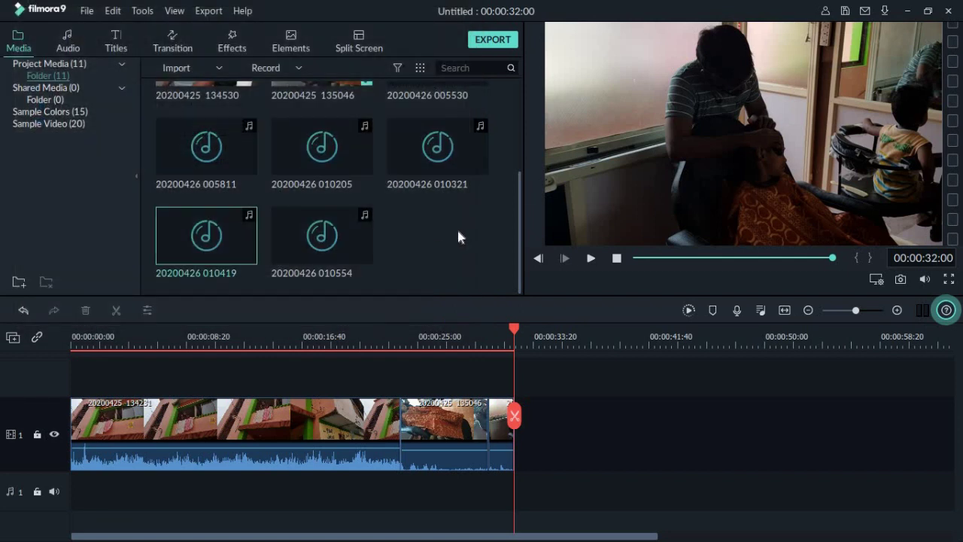
left_click_drag(249, 248, 203, 456)
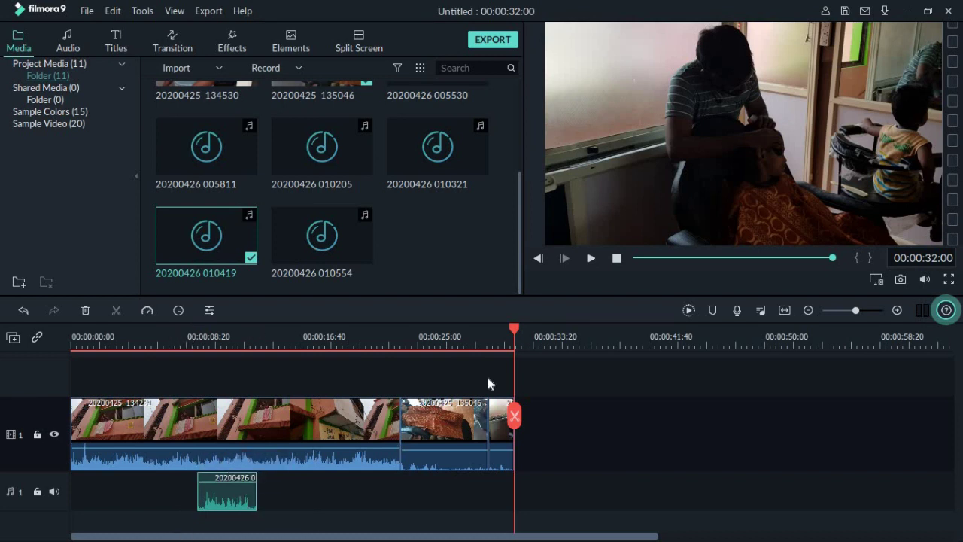
left_click(864, 310)
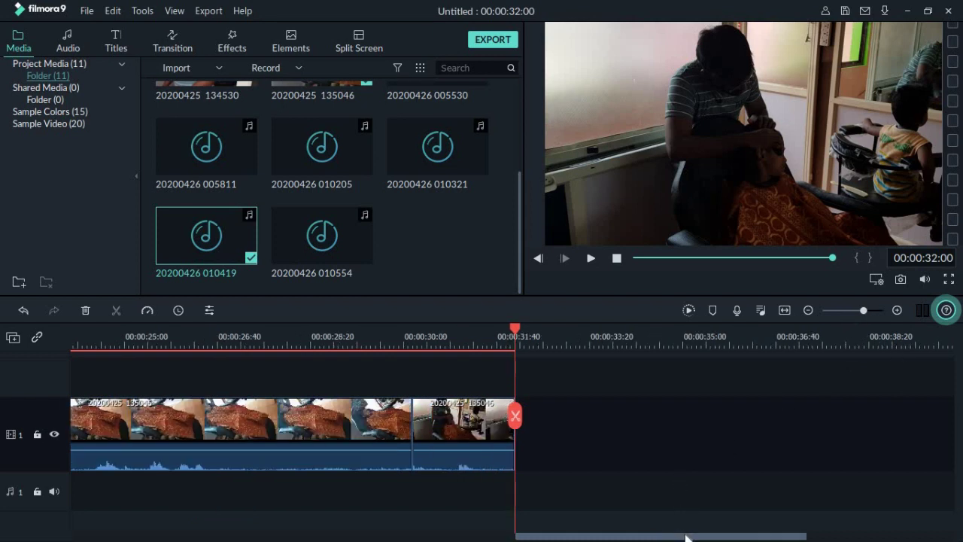
left_click_drag(675, 539, 360, 539)
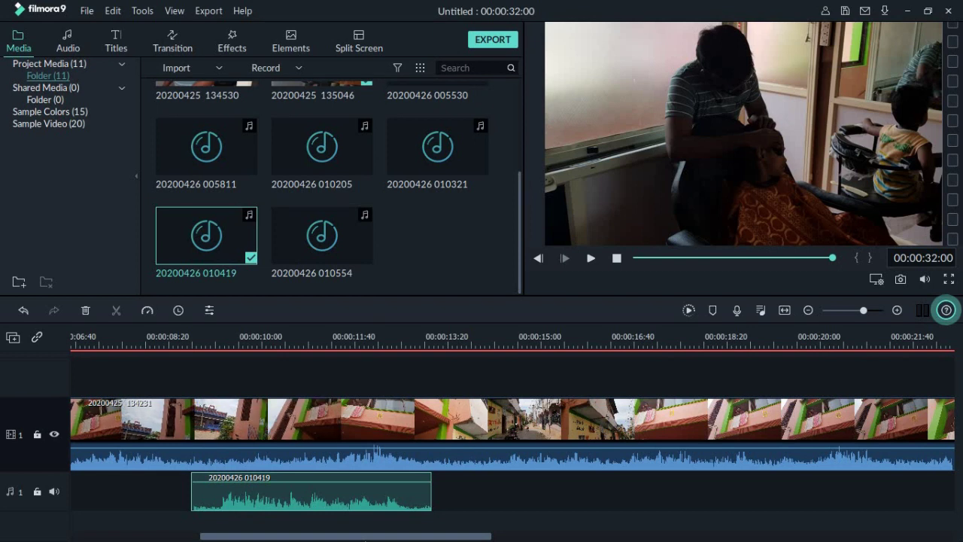
left_click(329, 494)
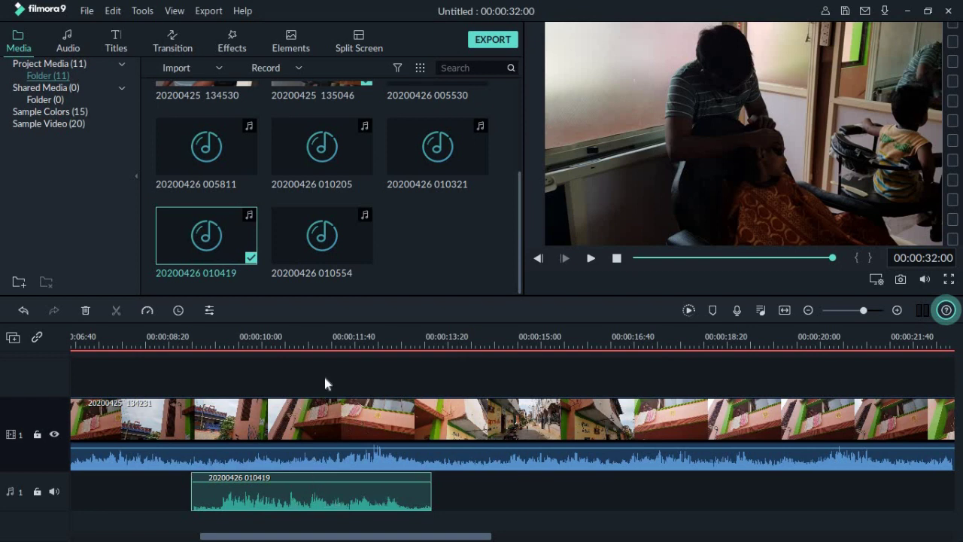
scroll(493, 341, "right", 5)
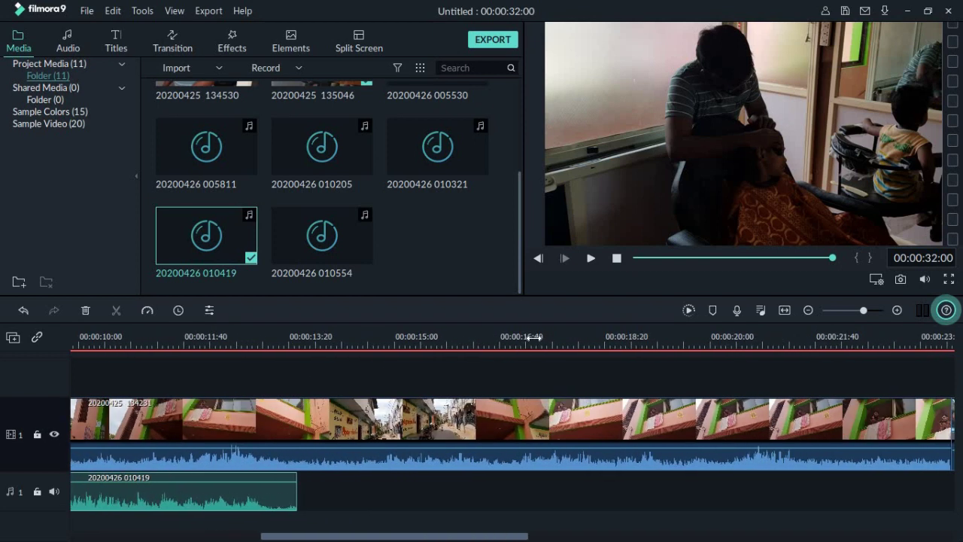
left_click_drag(490, 536, 399, 537)
scroll(424, 339, "up", 2)
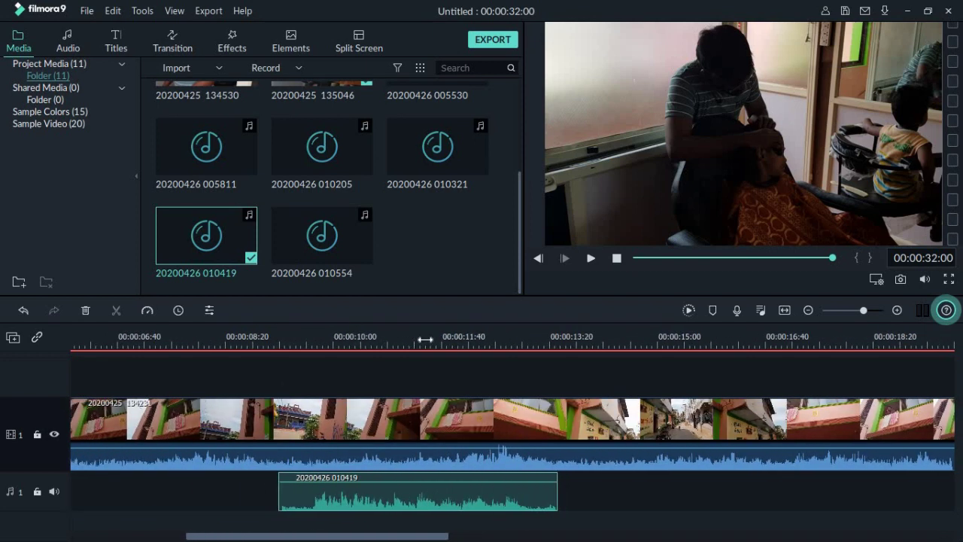
scroll(481, 338, "down", 3)
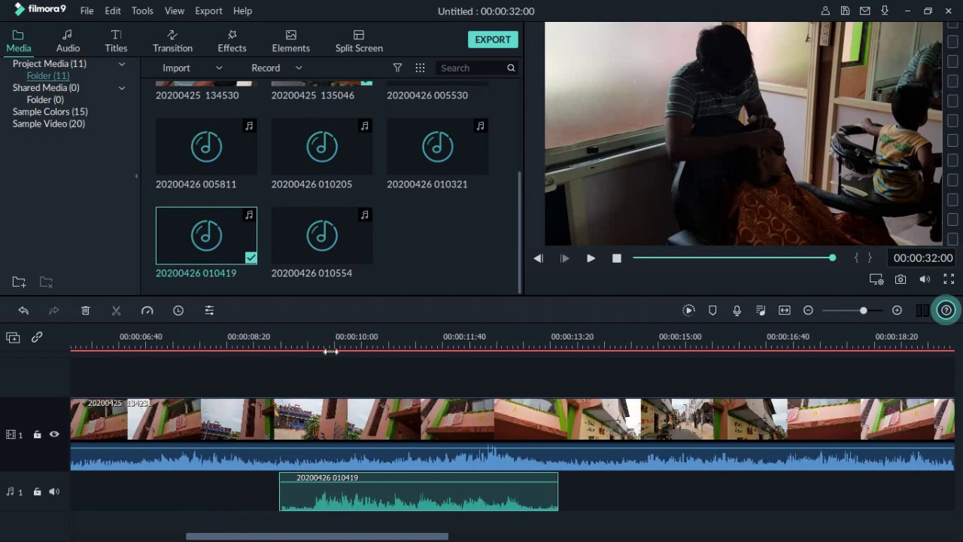
scroll(248, 361, "down", 1)
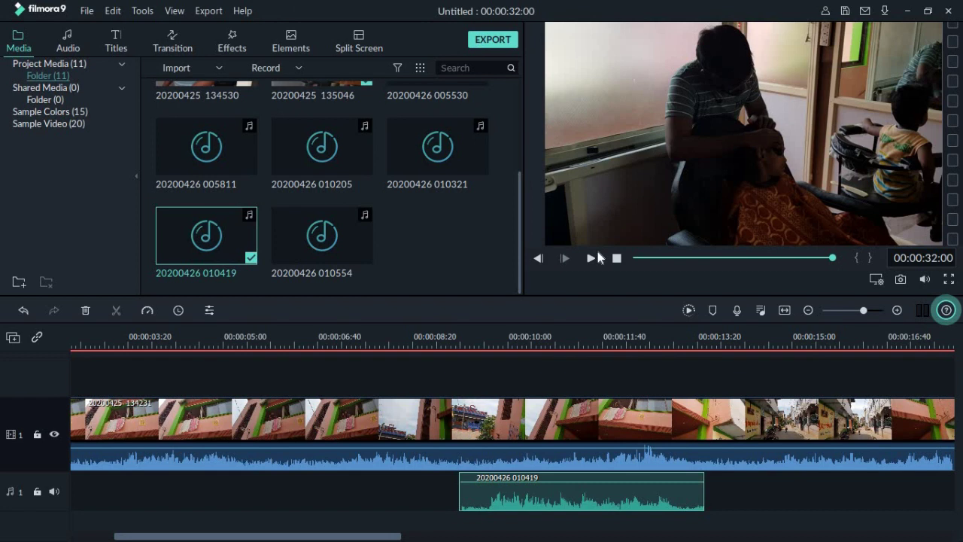
Look through all the stock music tracks in the audio library
left_click(64, 43)
scroll(382, 147, "down", 5)
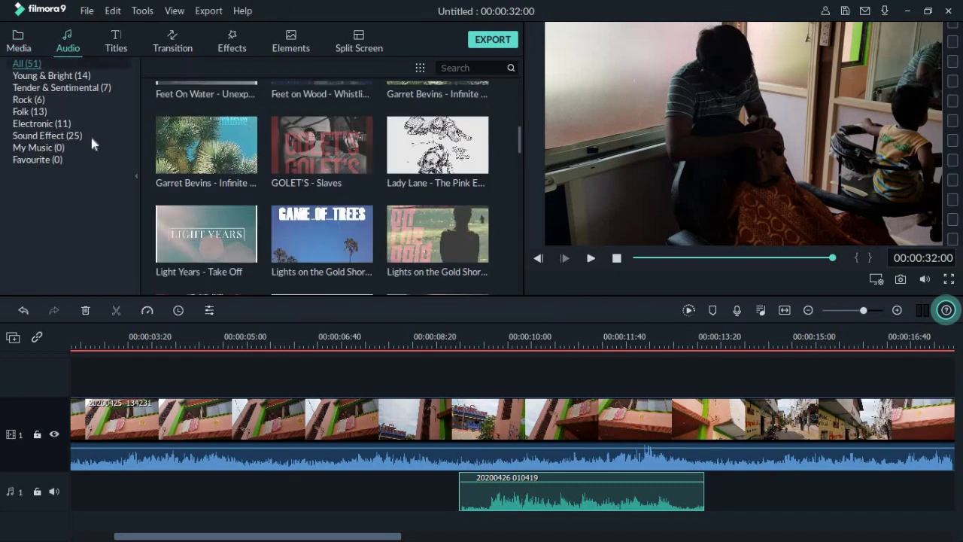
scroll(398, 148, "down", 8)
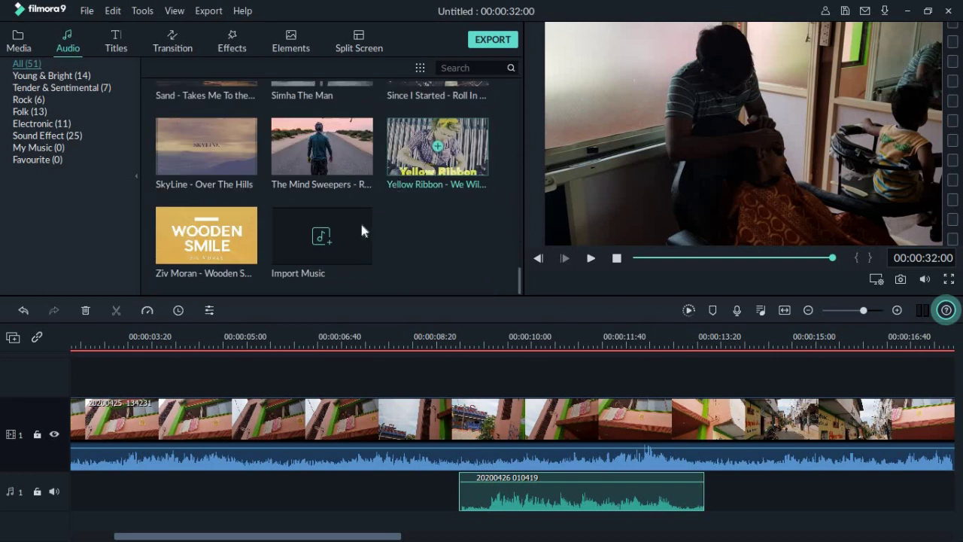
scroll(413, 121, "up", 10)
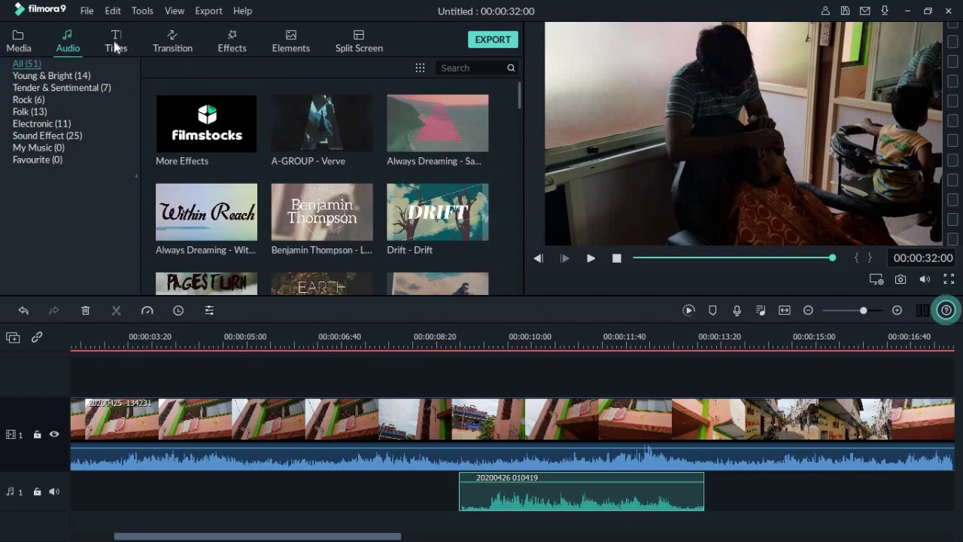
Show the project media in List View
left_click(18, 42)
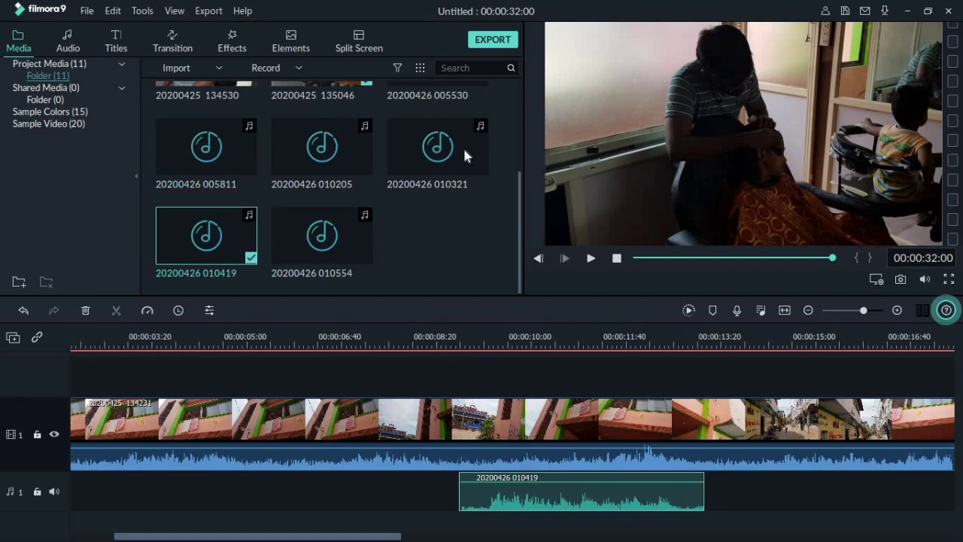
scroll(431, 187, "up", 2)
left_click(431, 187)
scroll(432, 191, "down", 2)
scroll(431, 188, "up", 2)
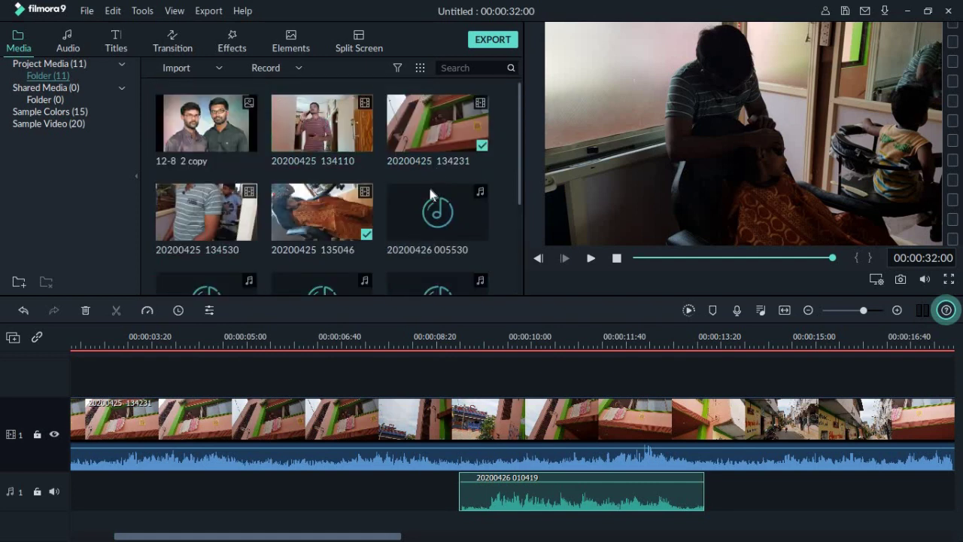
left_click(420, 68)
mouse_move(429, 86)
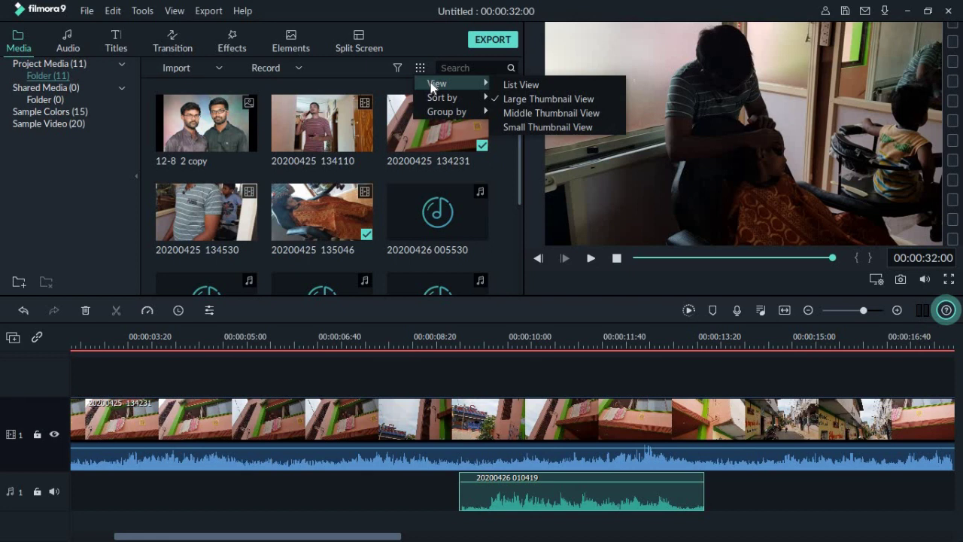
left_click(506, 85)
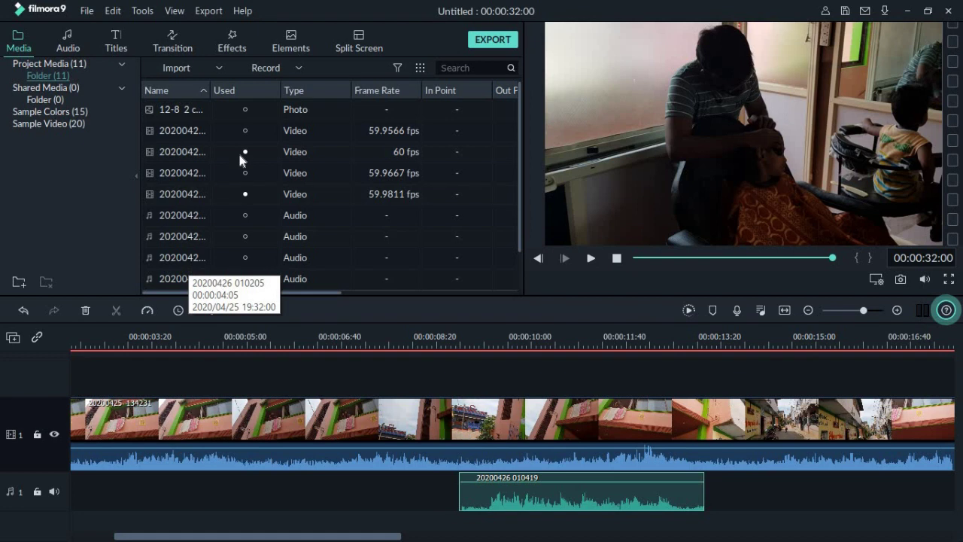
left_click(202, 89)
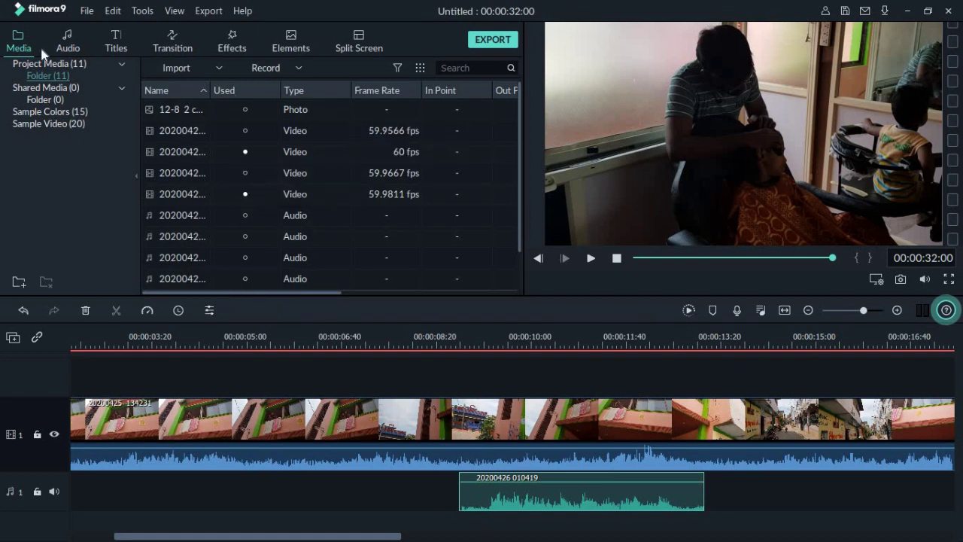
Review the audio library's music list through to the Import Music entry at its end
left_click(69, 39)
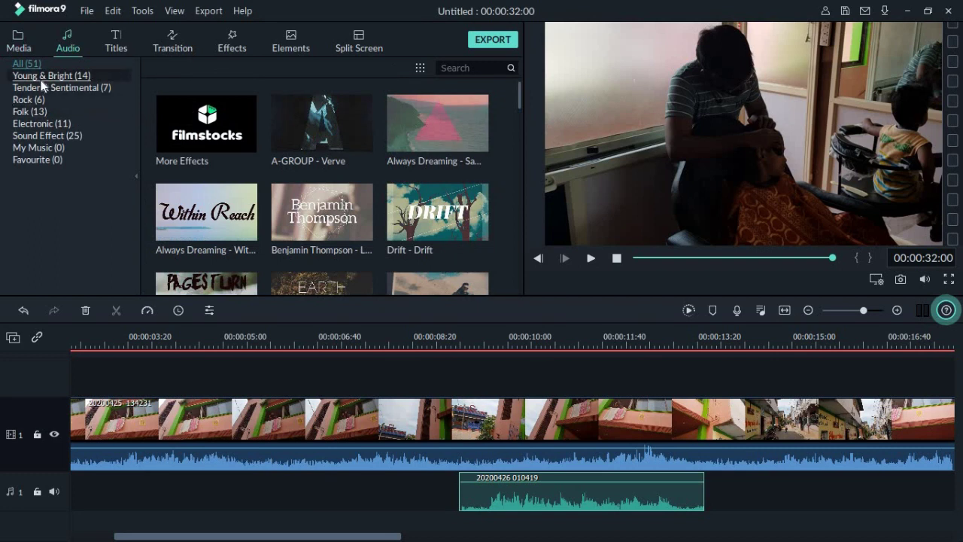
scroll(321, 177, "down", 5)
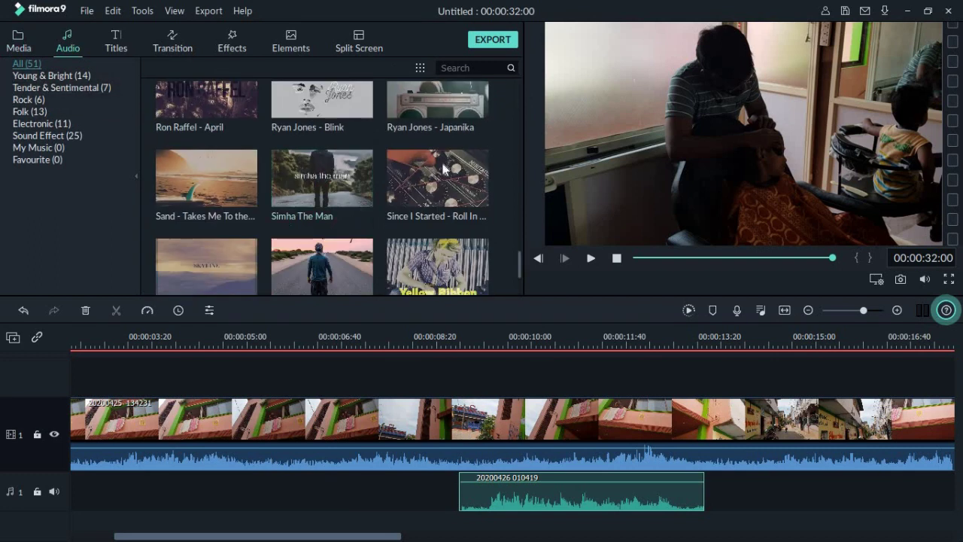
scroll(444, 170, "down", 2)
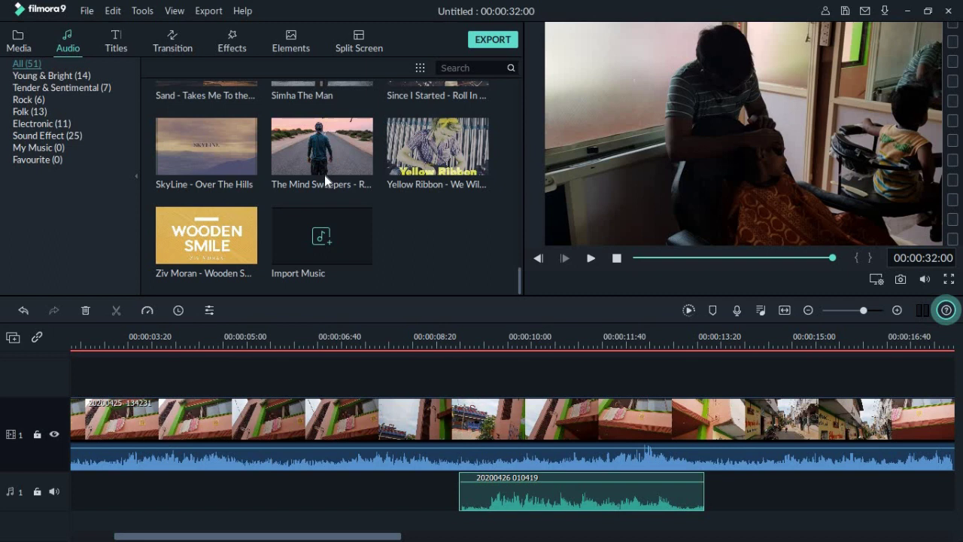
Browse the title templates in the Media category of the titles library
left_click(114, 39)
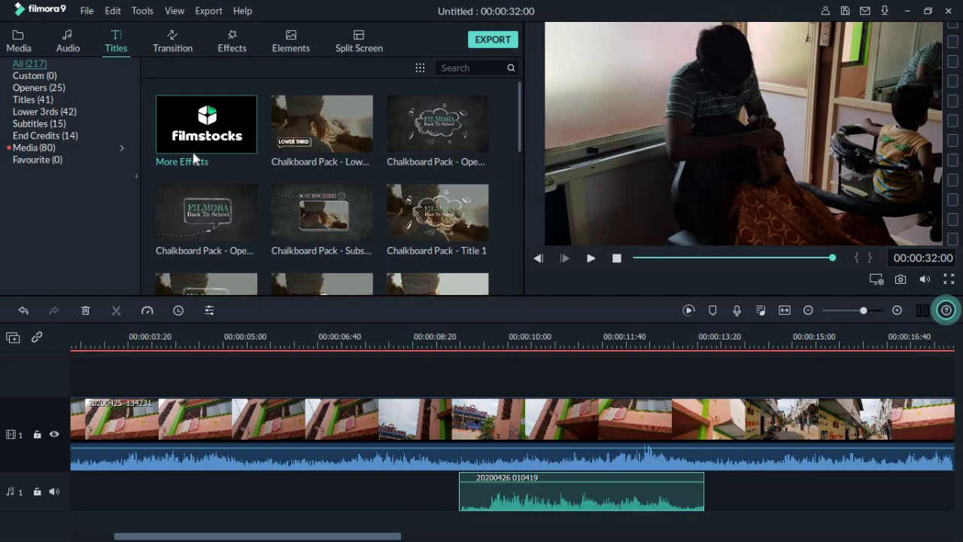
left_click(43, 149)
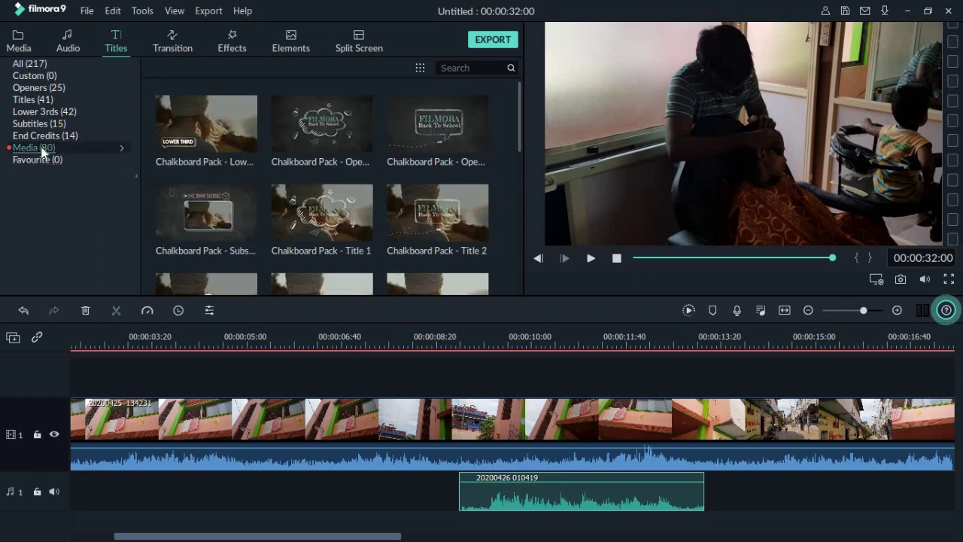
scroll(459, 177, "down", 5)
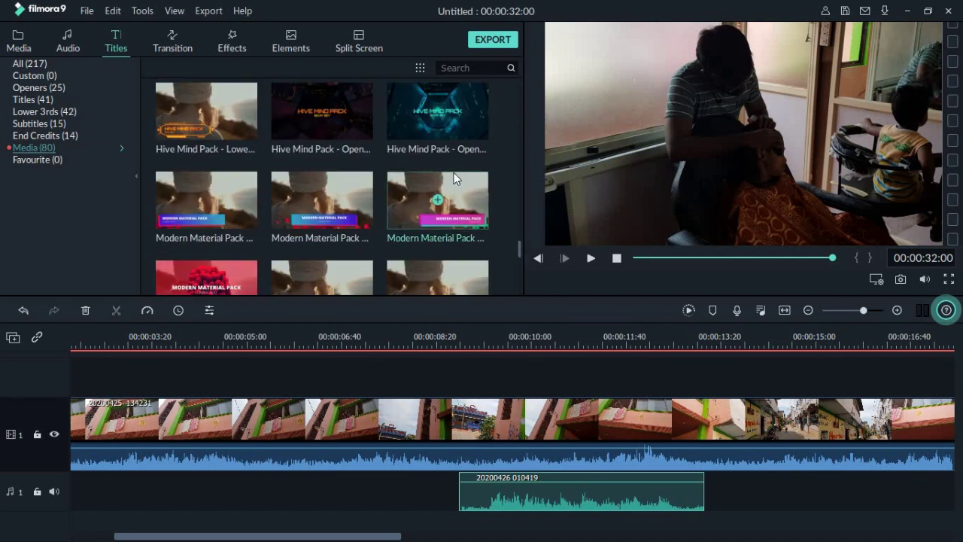
Look through the full collection of title templates in the All category of the titles library
scroll(455, 175, "up", 3)
scroll(455, 179, "up", 3)
scroll(454, 179, "up", 3)
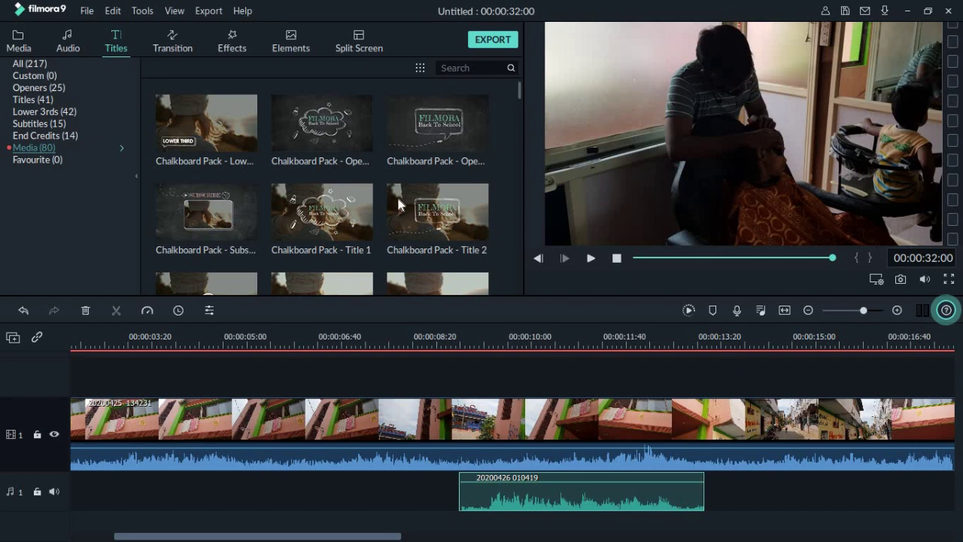
left_click(30, 66)
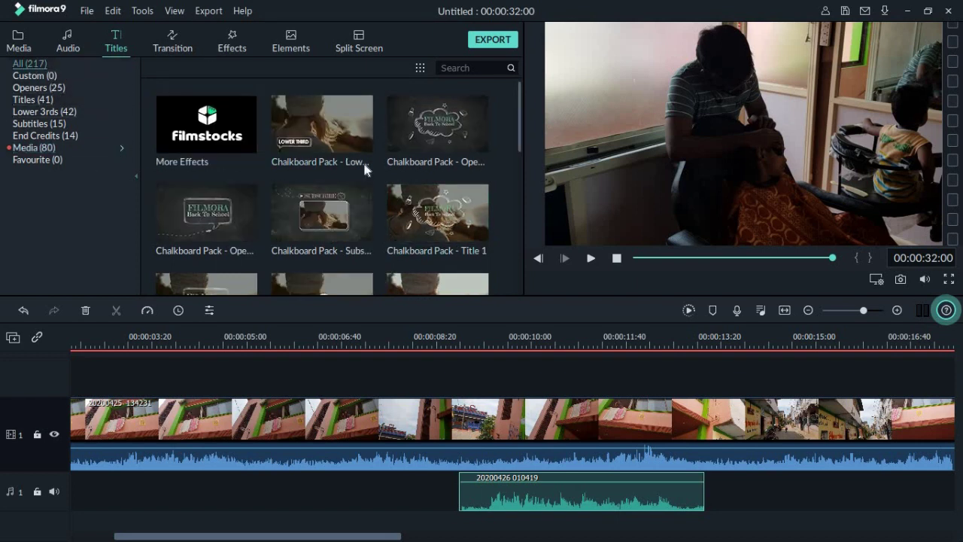
scroll(392, 177, "down", 10)
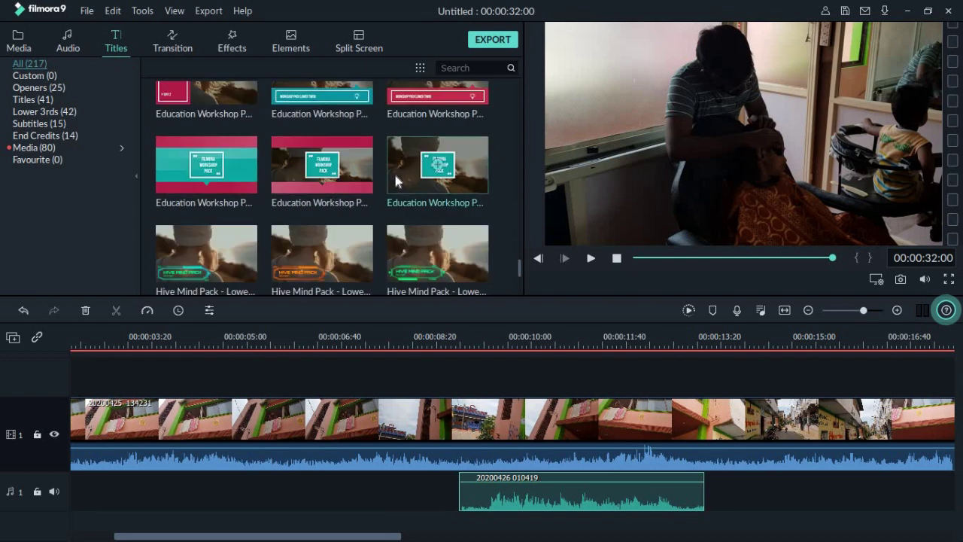
scroll(394, 173, "down", 6)
scroll(395, 181, "down", 4)
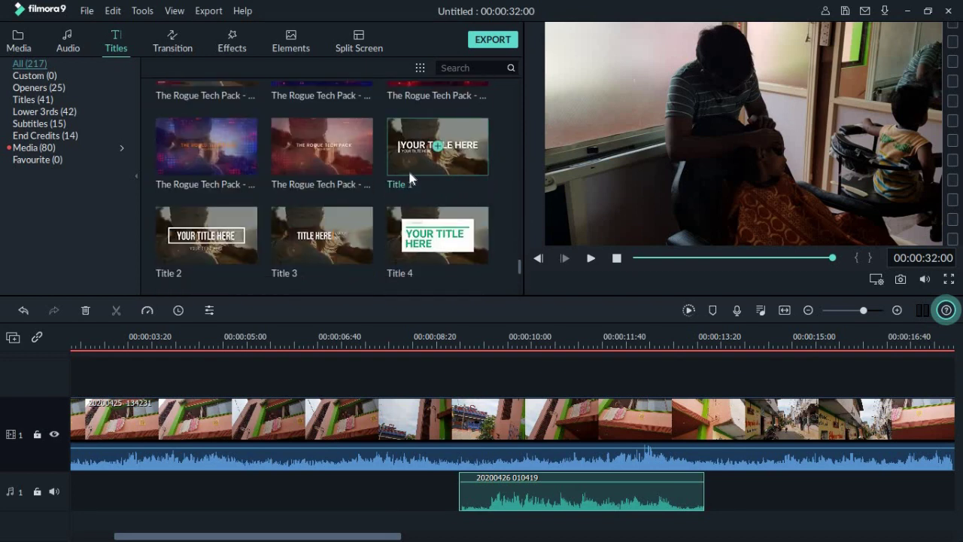
scroll(408, 173, "down", 3)
scroll(301, 162, "down", 5)
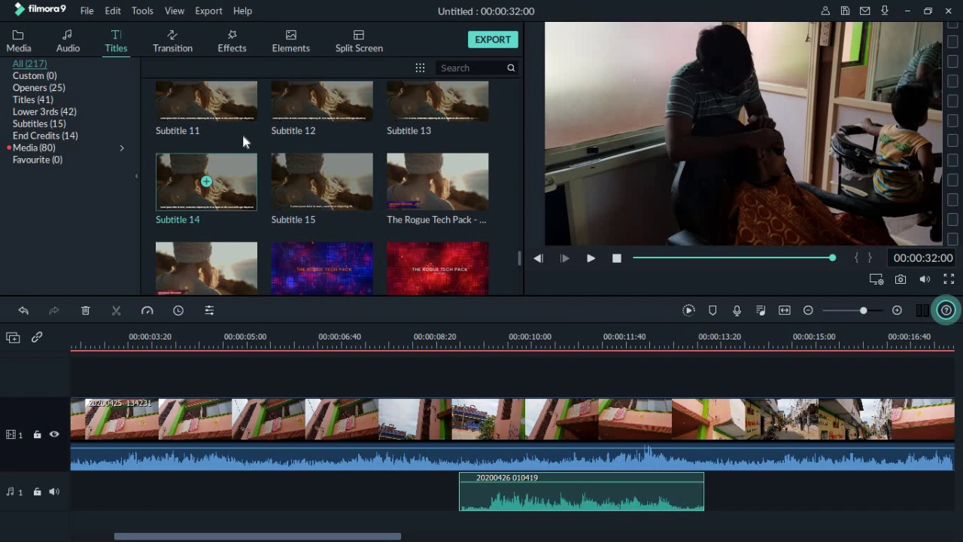
scroll(243, 141, "up", 15)
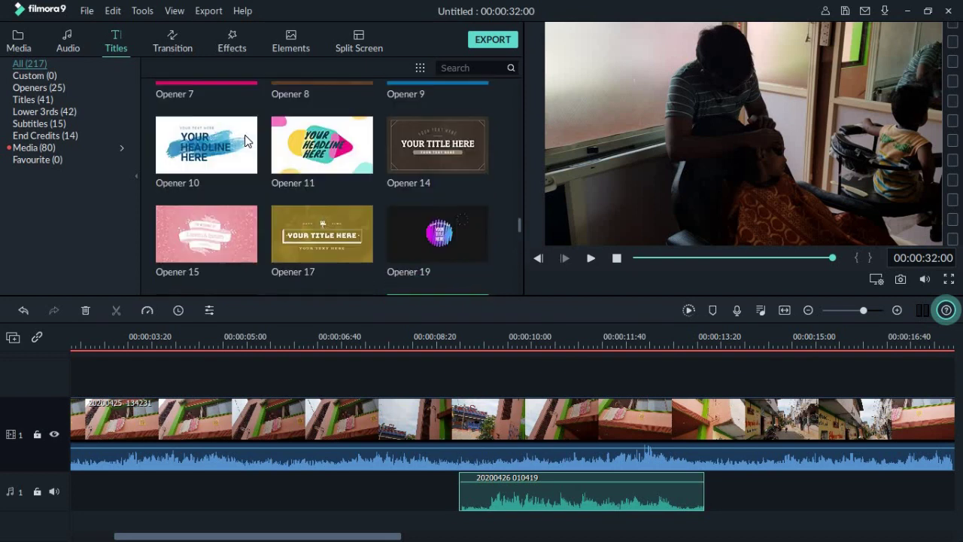
scroll(245, 140, "up", 5)
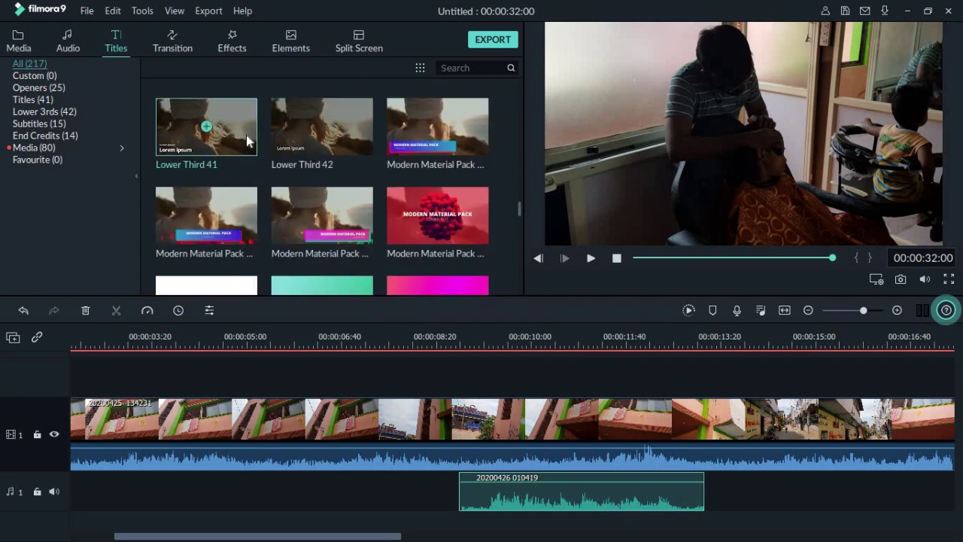
Preview the Lower Third 41 and Secret Mission Pack Title 2 templates
left_click(246, 135)
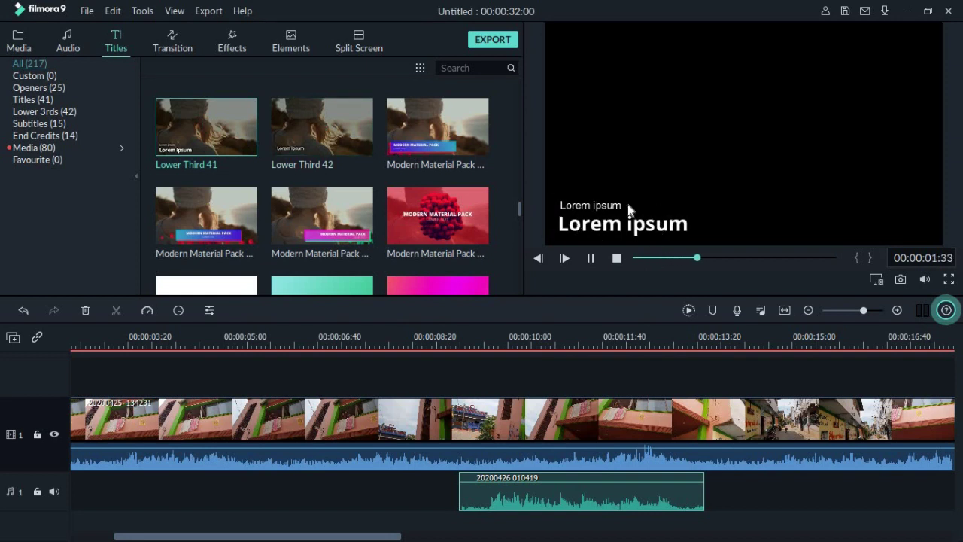
scroll(432, 176, "down", 5)
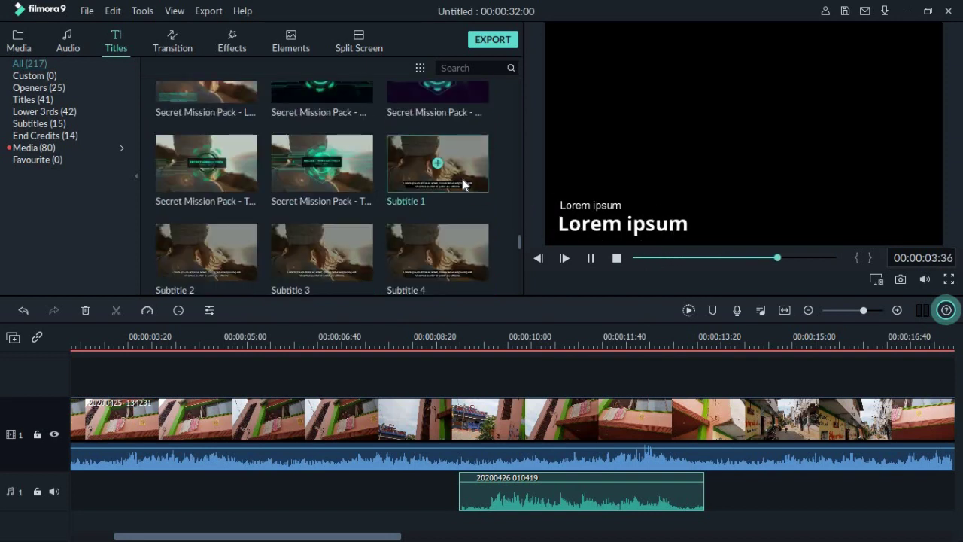
left_click(362, 176)
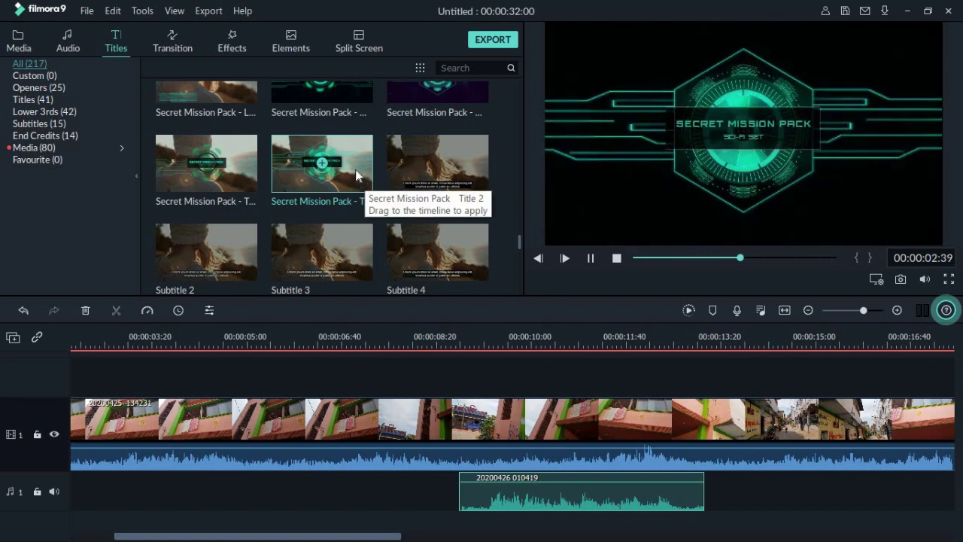
Place Secret Mission Pack Title 2 on the track above the video at about 00:00:13:44 and check its animation over the footage
left_click_drag(357, 176, 721, 369)
left_click(721, 348)
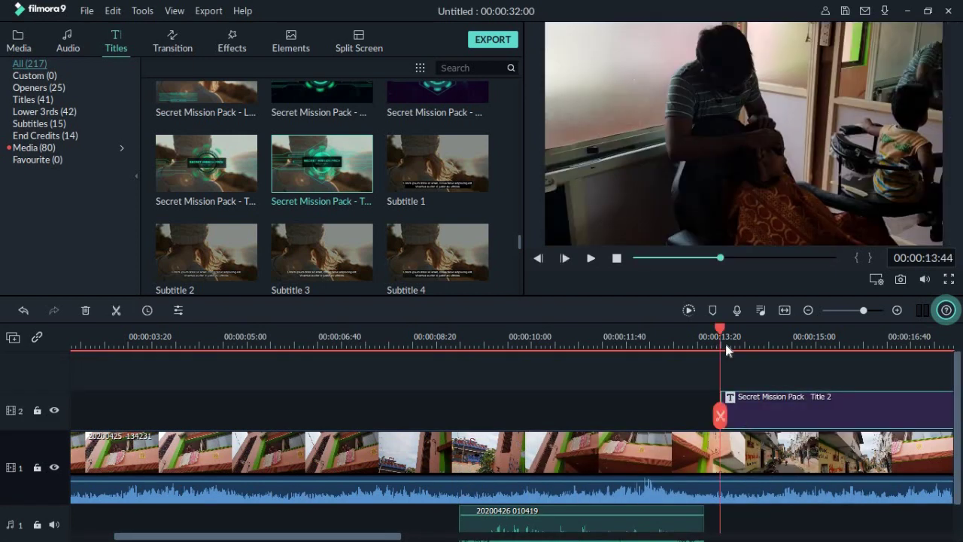
left_click(755, 346)
left_click(852, 345)
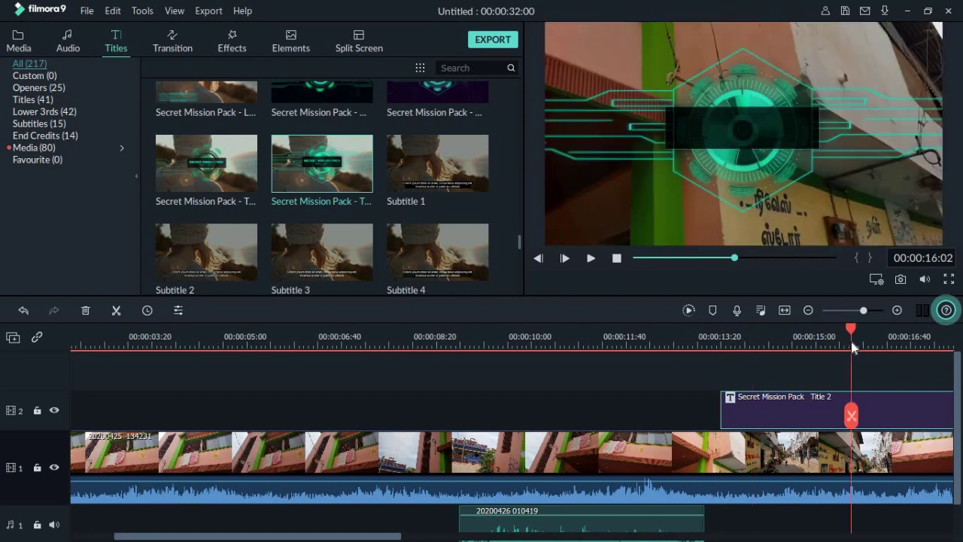
left_click(877, 340)
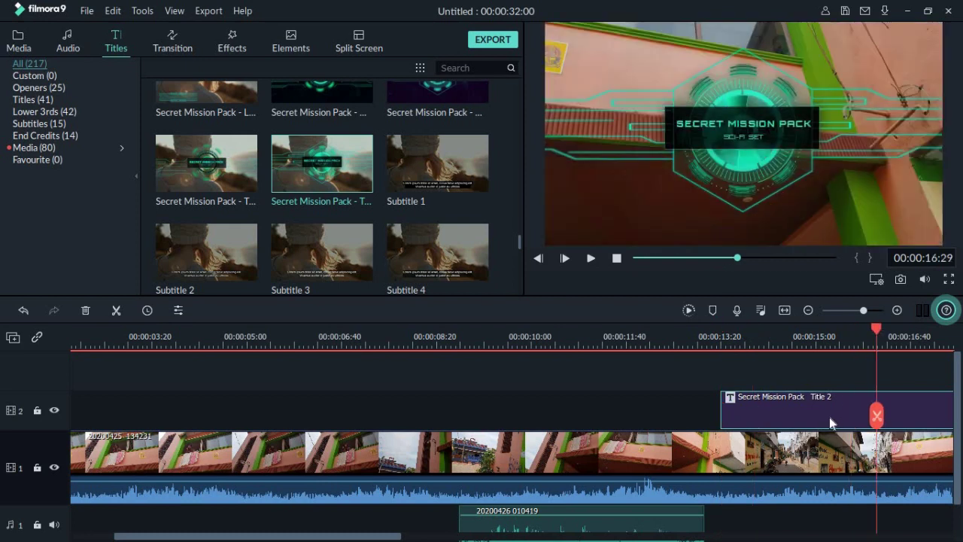
Open the placed title for editing and replace its SECRET MISSION PACK headline with the channel name
double_click(829, 417)
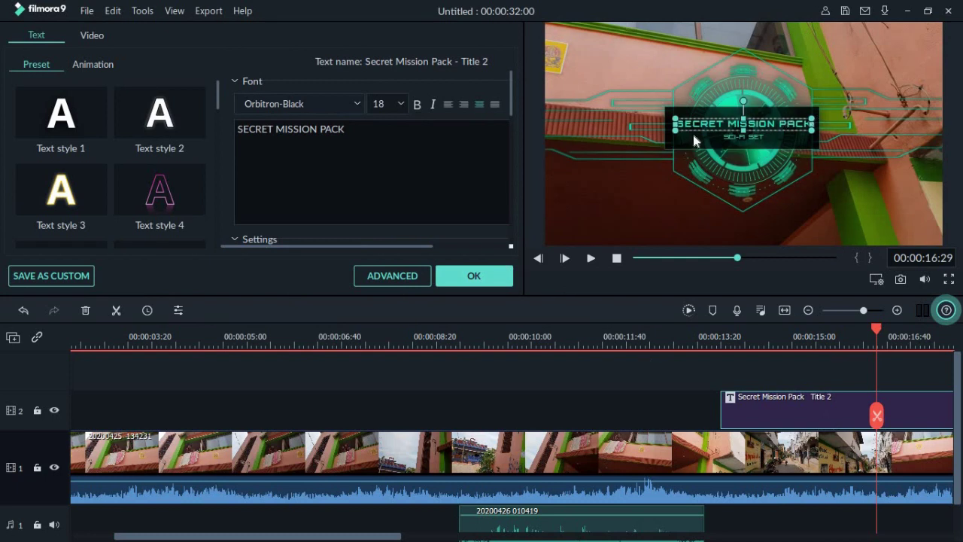
left_click_drag(345, 128, 198, 113)
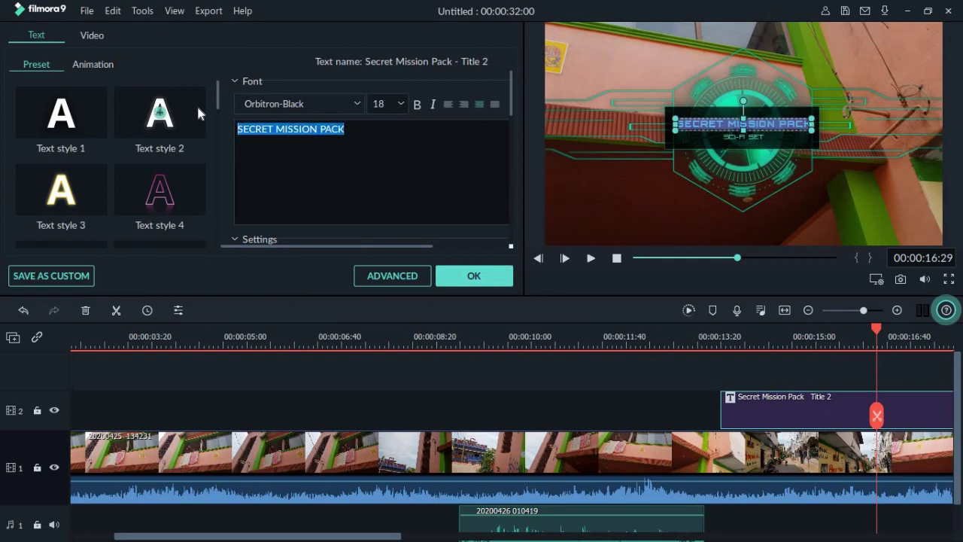
type("MATCHA KALAI")
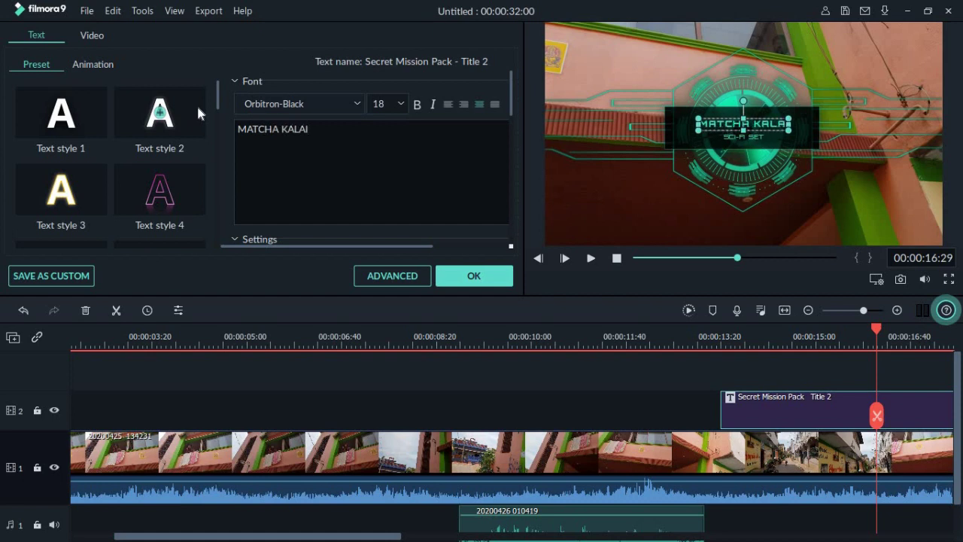
left_click(357, 103)
left_click(286, 32)
Replace the title's SCI-FI SET line with SUBSCRIBE and apply the edit
left_click(744, 140)
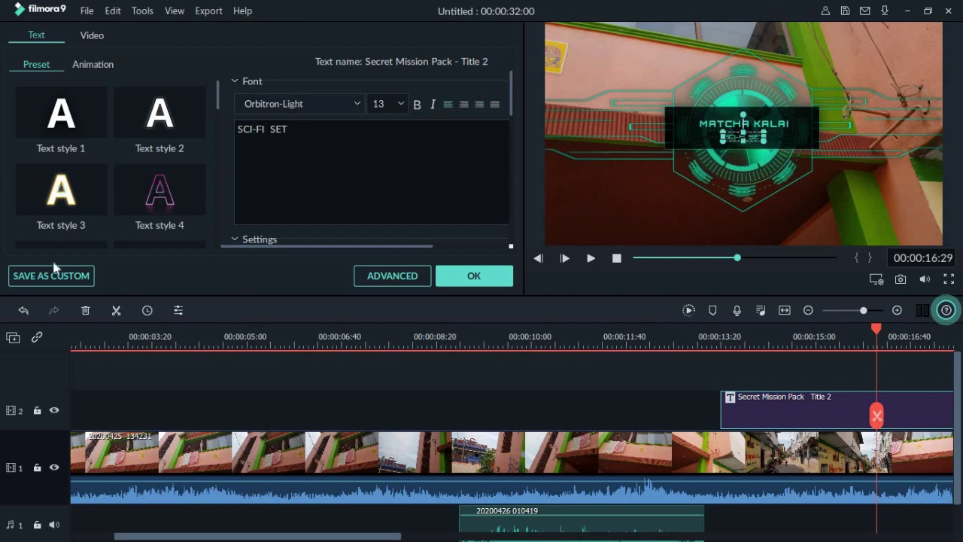
left_click_drag(296, 129, 225, 125)
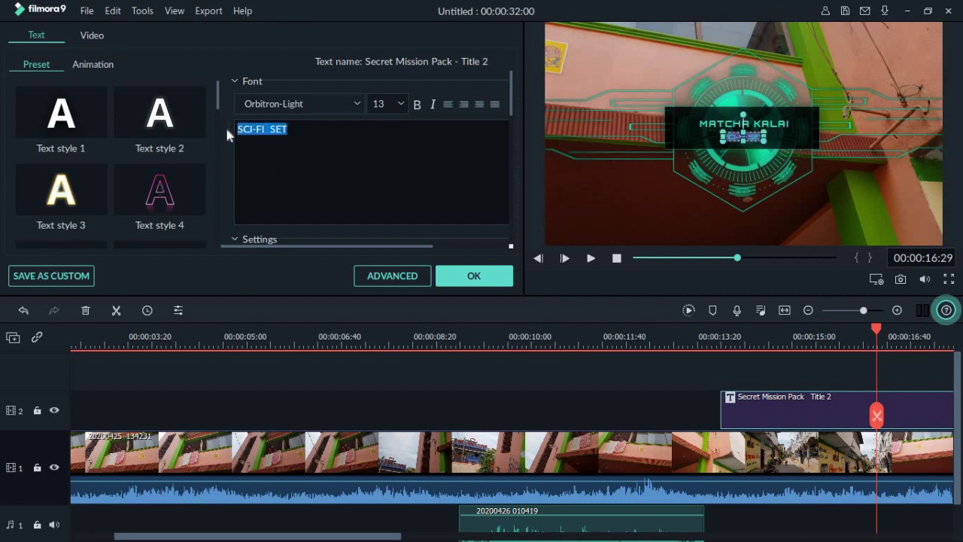
type("SUBSCRIBE")
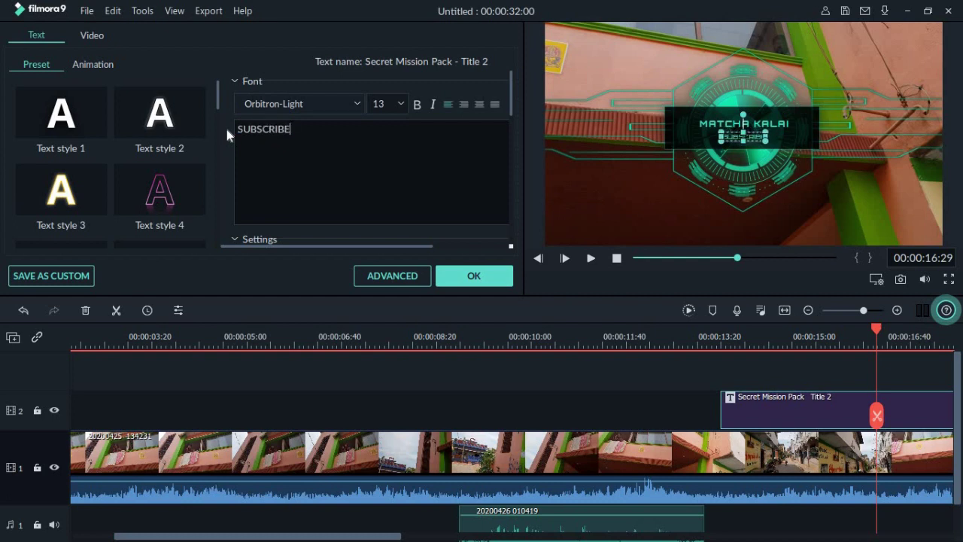
left_click(452, 276)
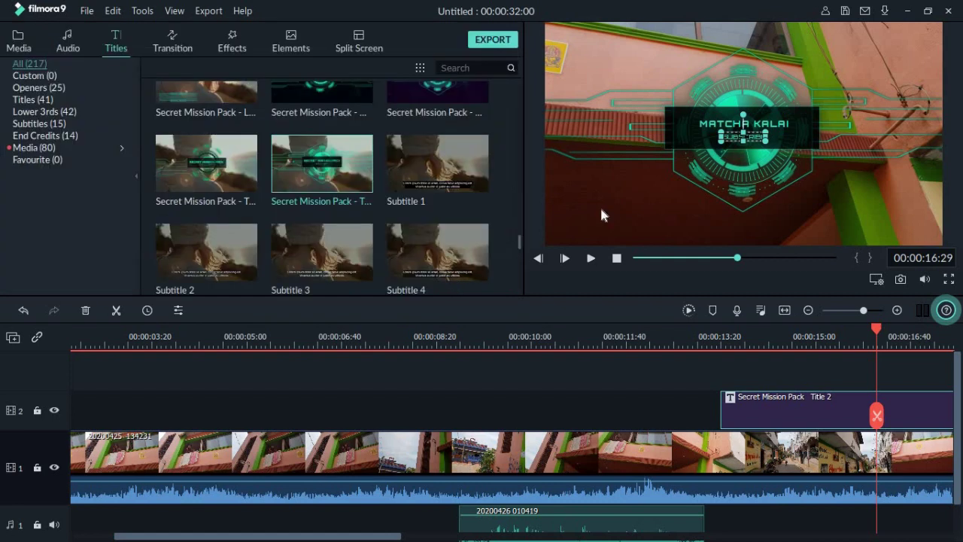
Reopen the title's second line and extend it to read LIKE SHARE SUBSCRIBE TO MY CHANNEL
left_click(733, 143)
double_click(732, 136)
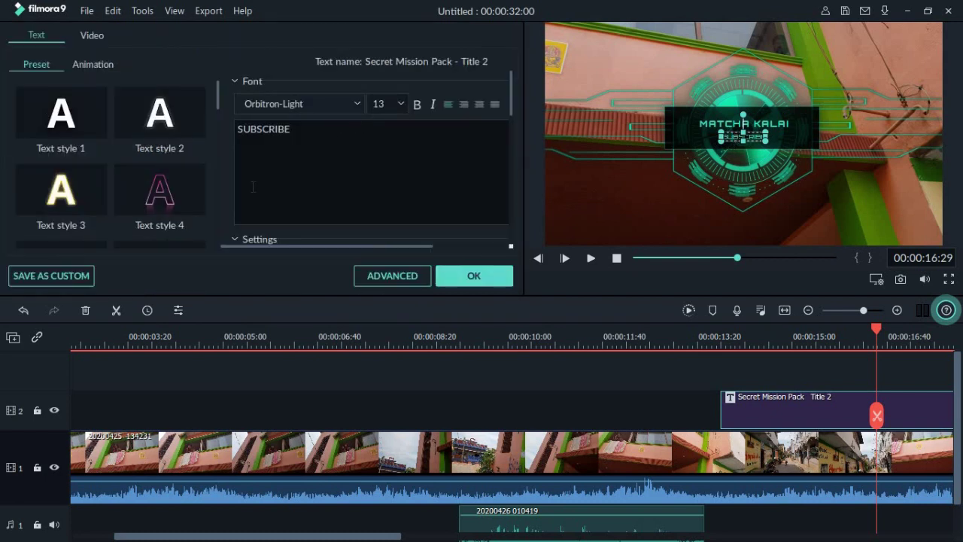
type("LIKE SHA")
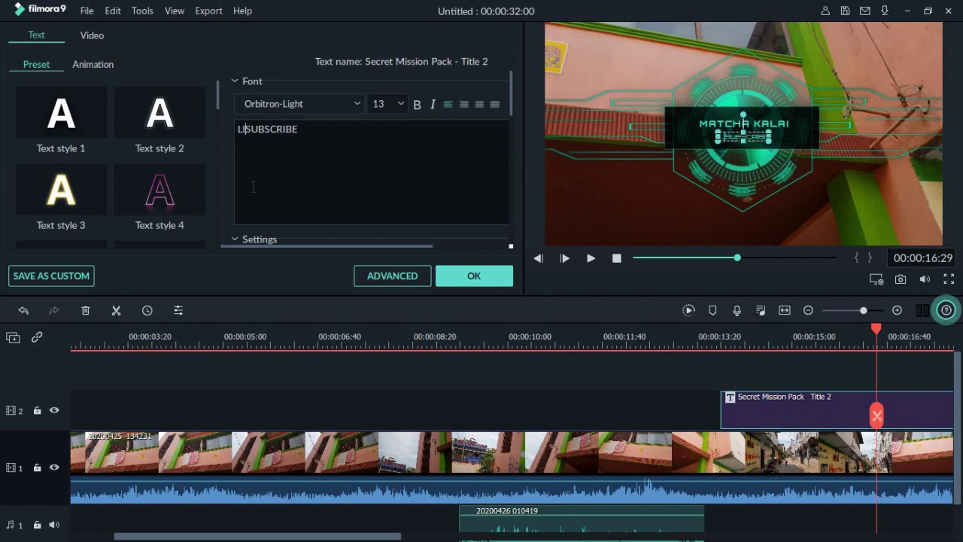
type("RE")
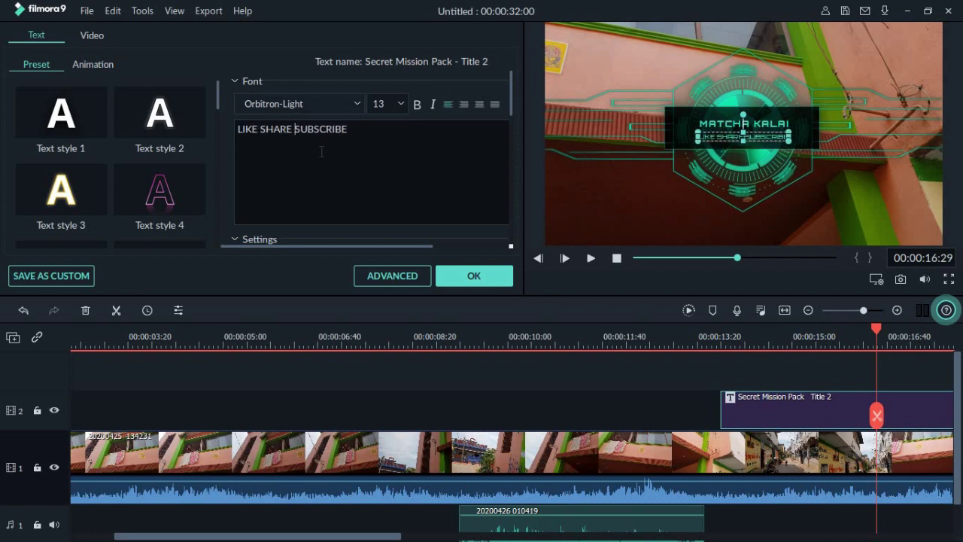
left_click(363, 131)
type("TO")
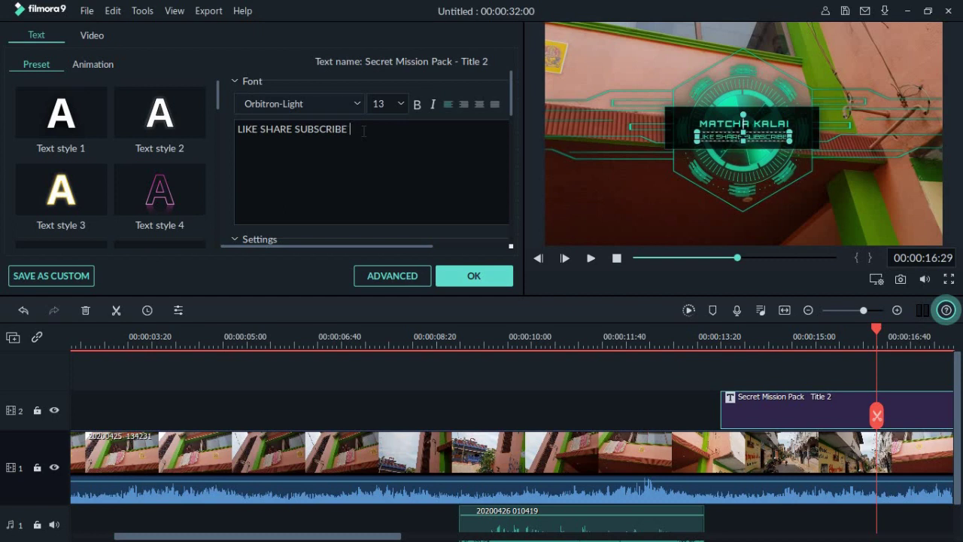
type(" MY CHANNEL")
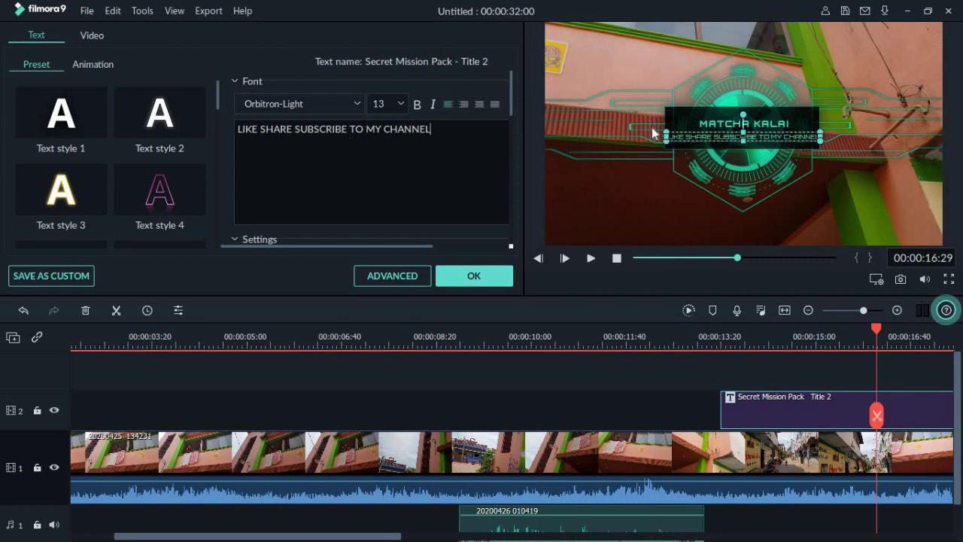
Add a comma after LIKE and the word AND after SHARE in the title's second line
left_click(258, 133)
type(",")
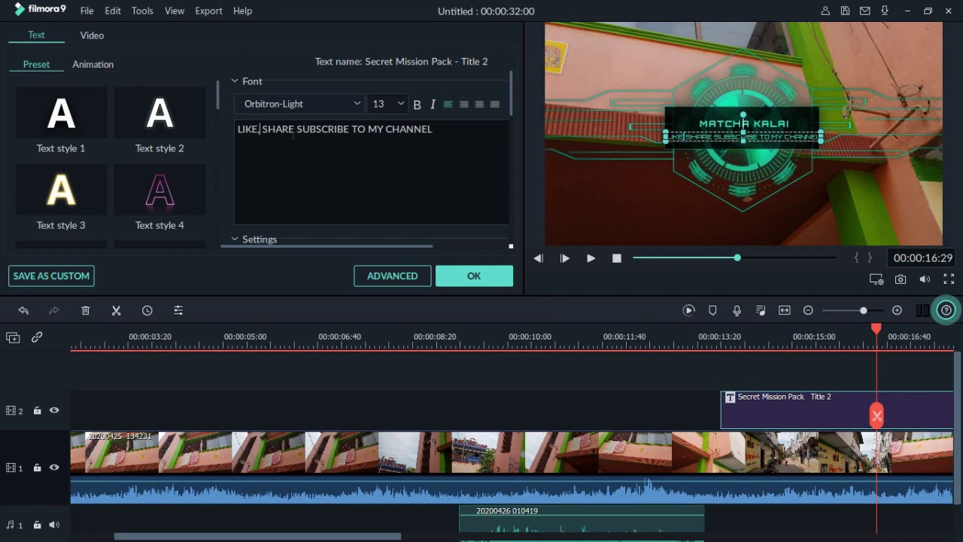
type(",")
key("BackSpace")
type("AND")
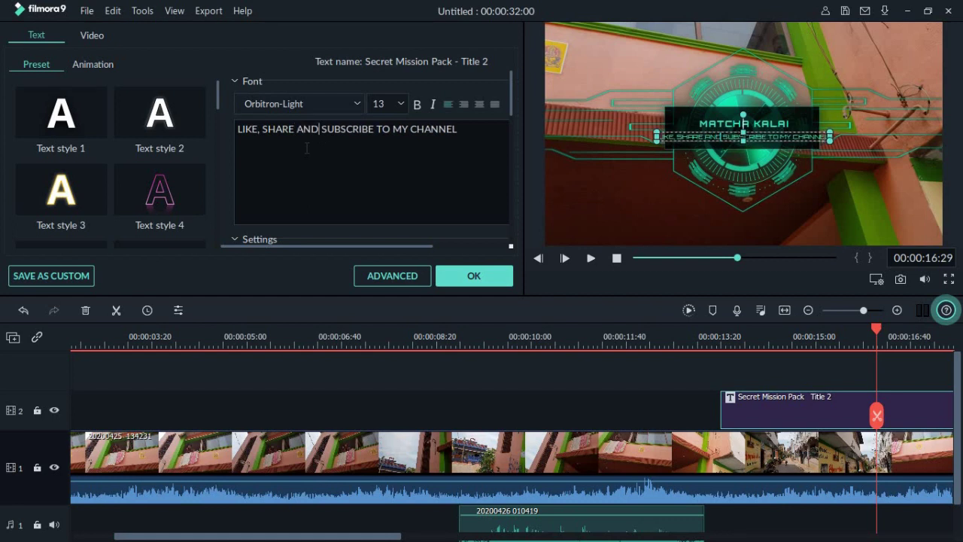
Set the second line's font size to 12 and shrink its text box to fit inside the black banner
left_click(628, 175)
left_click(673, 137)
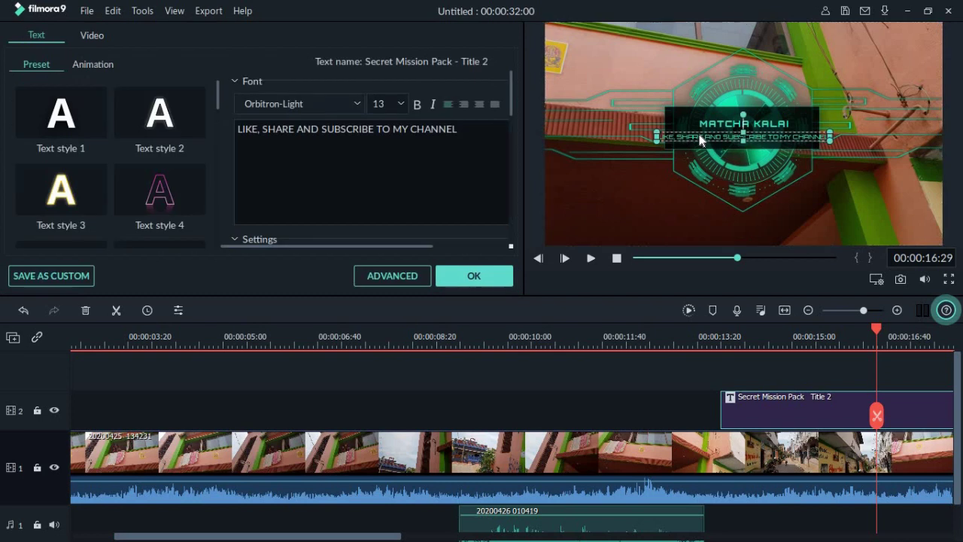
left_click(395, 98)
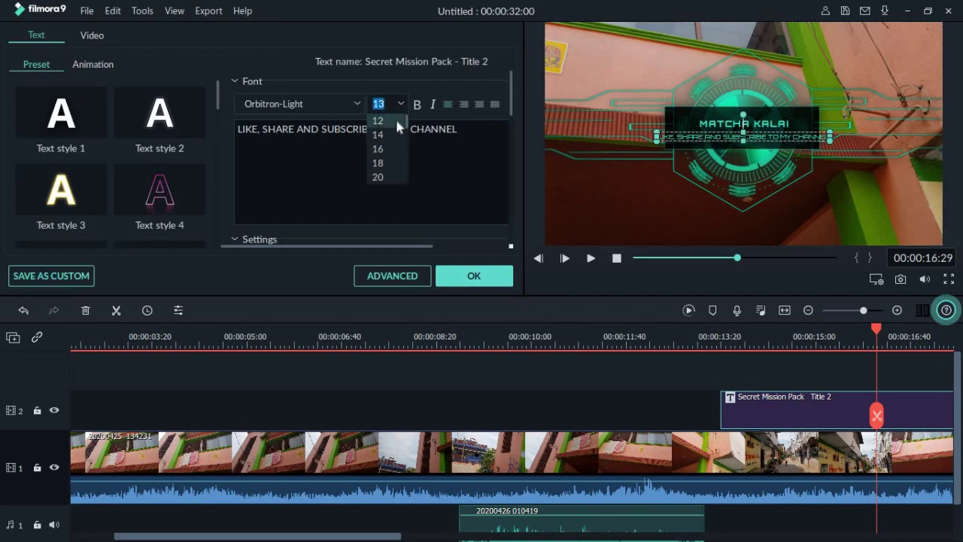
left_click(397, 121)
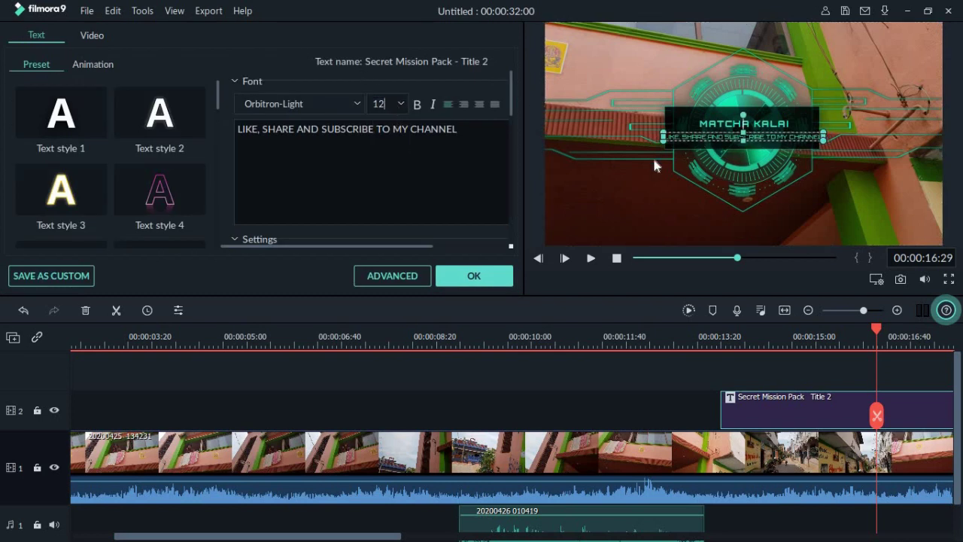
left_click_drag(824, 132, 784, 143)
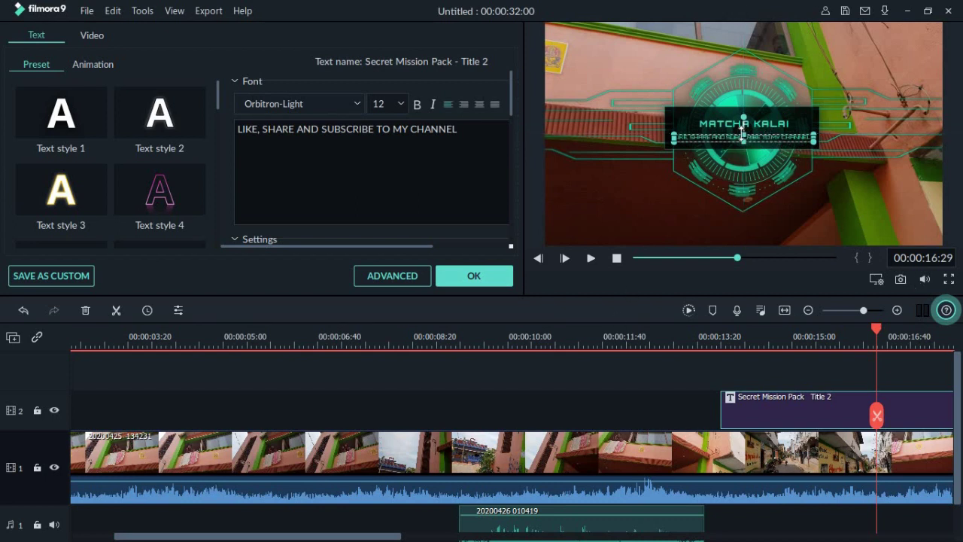
Move the title's headline text up above the black banner, keeping it horizontally centred
mouse_move(777, 124)
left_mouse_down()
mouse_move(721, 117)
mouse_move(742, 96)
mouse_move(753, 118)
mouse_move(745, 123)
mouse_move(776, 125)
left_mouse_up()
left_click(768, 173)
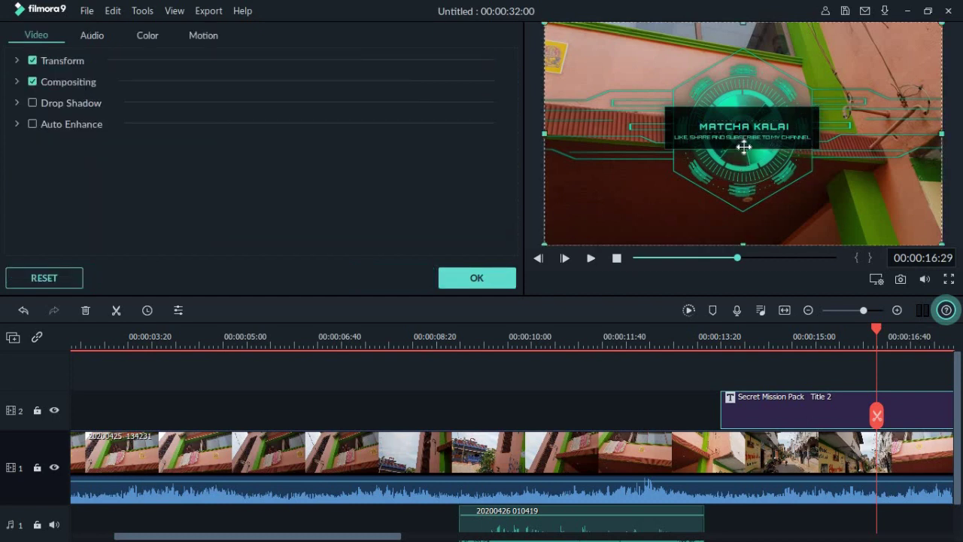
left_click_drag(743, 126, 744, 84)
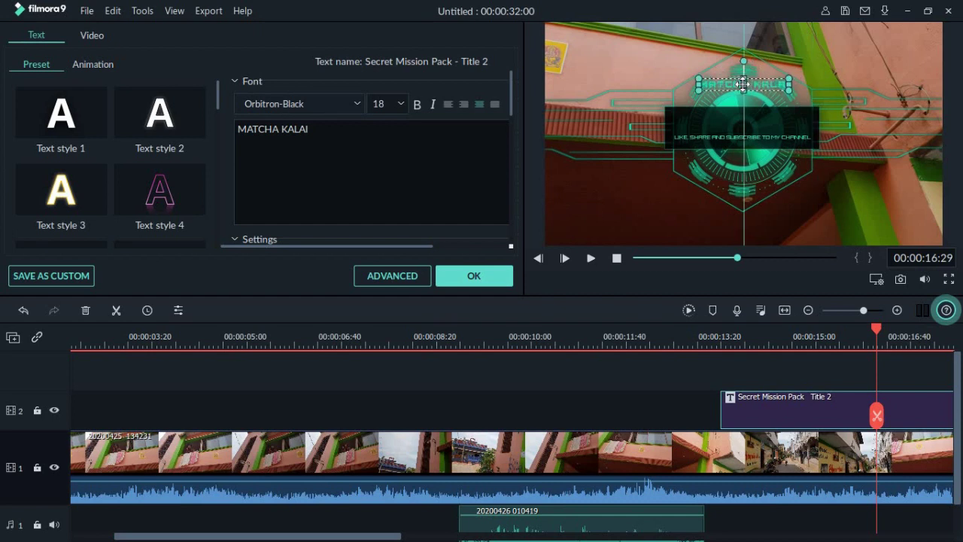
left_click_drag(744, 85, 743, 84)
Delete the Secret Mission Pack Title 2 clip from the timeline
left_click(809, 309)
right_click(536, 409)
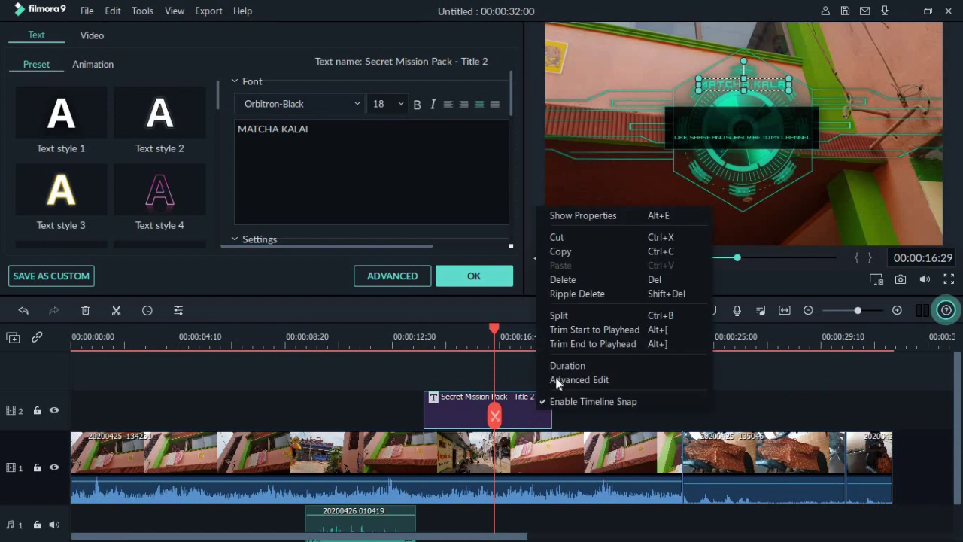
left_click(571, 281)
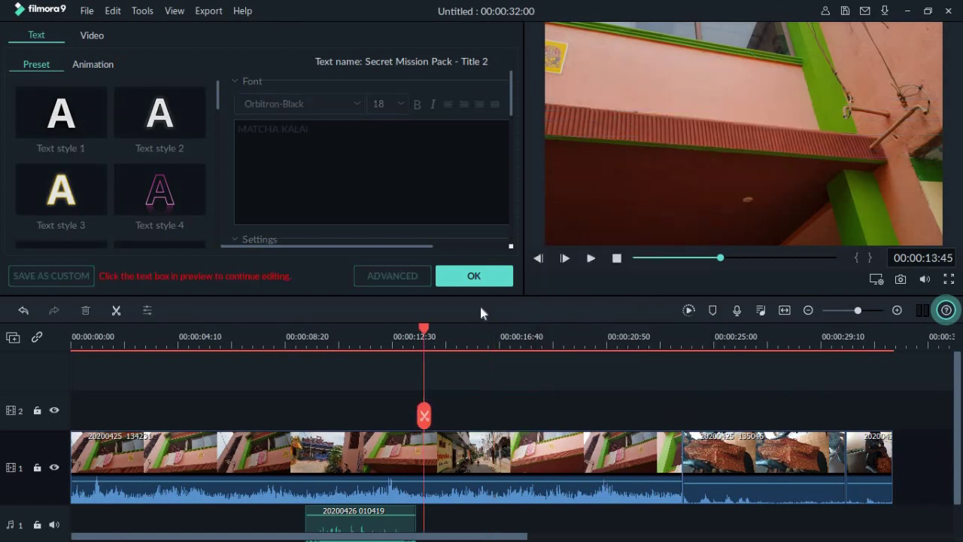
Close the title editor and look through the title library, previewing Subtitle 8, 9, 10, 12 and 13
left_click(484, 284)
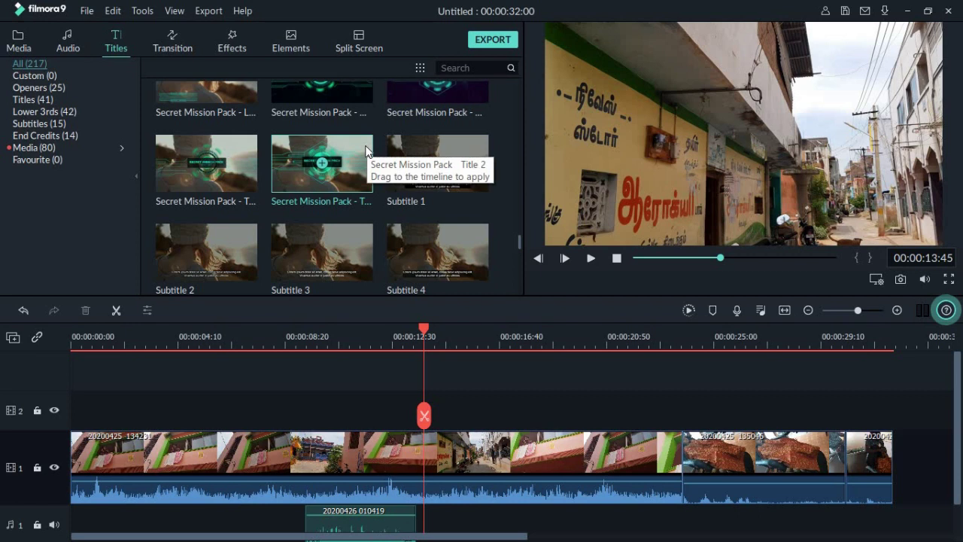
scroll(368, 149, "down", 10)
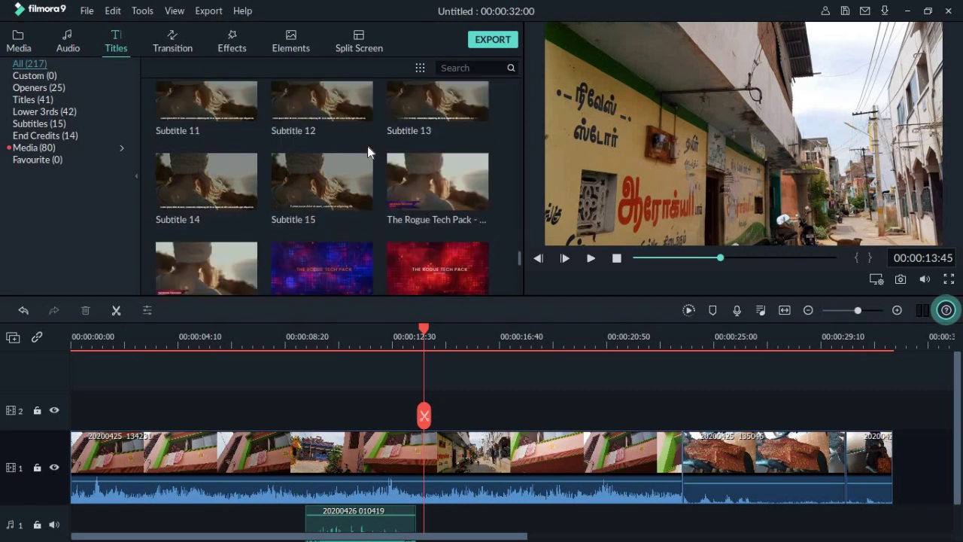
scroll(368, 149, "up", 10)
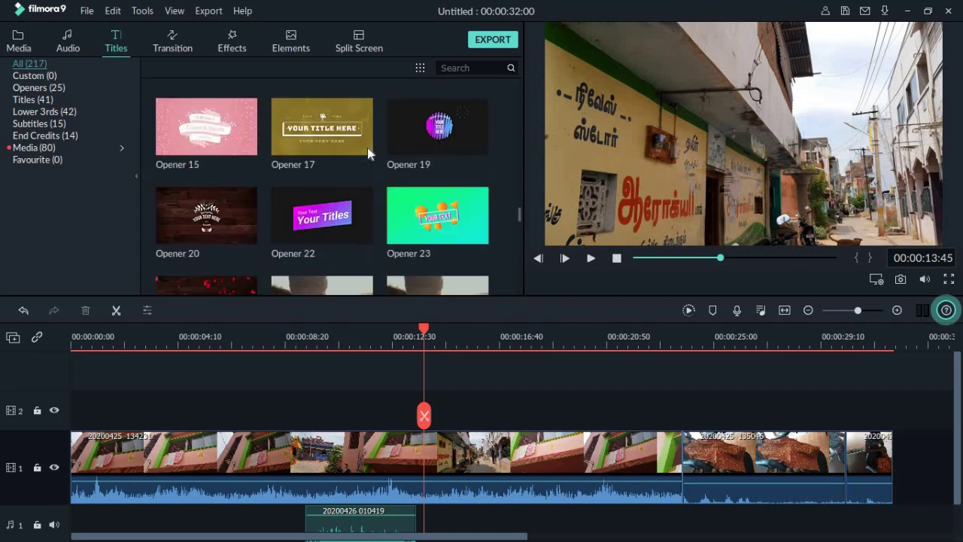
scroll(367, 149, "down", 4)
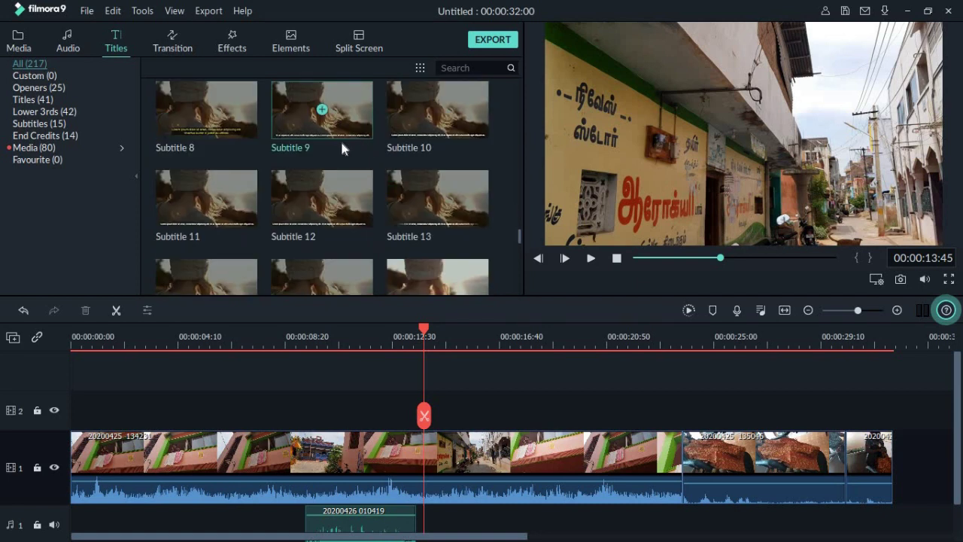
left_click(401, 111)
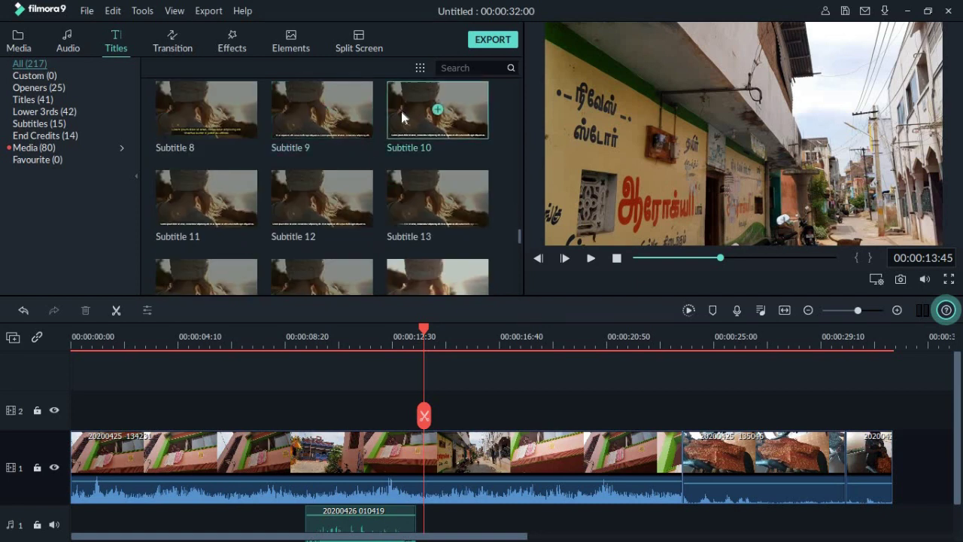
left_click(338, 143)
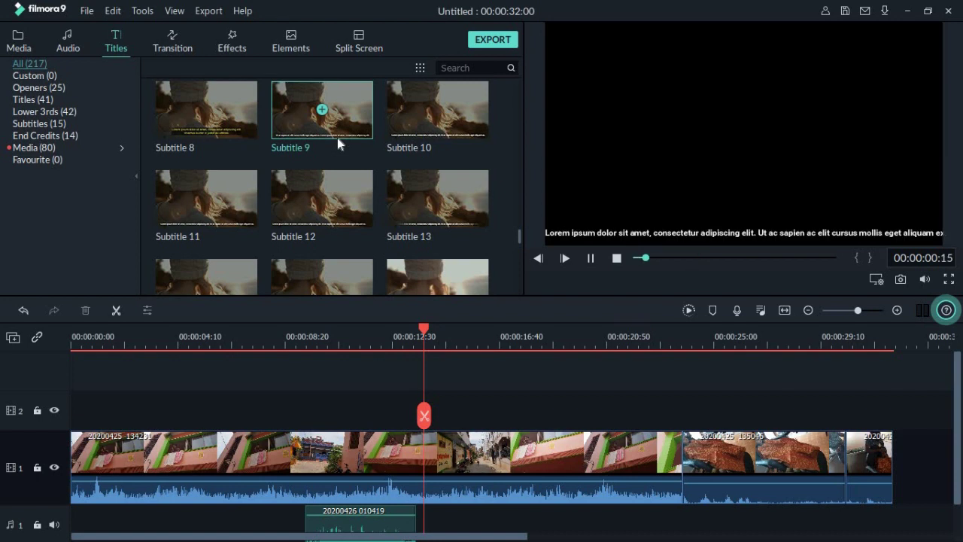
left_click(237, 102)
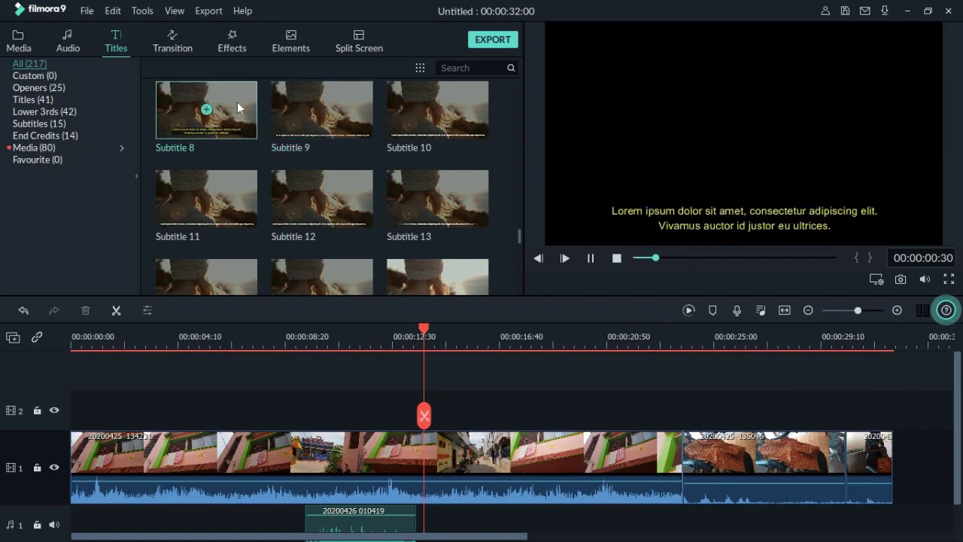
left_click(303, 203)
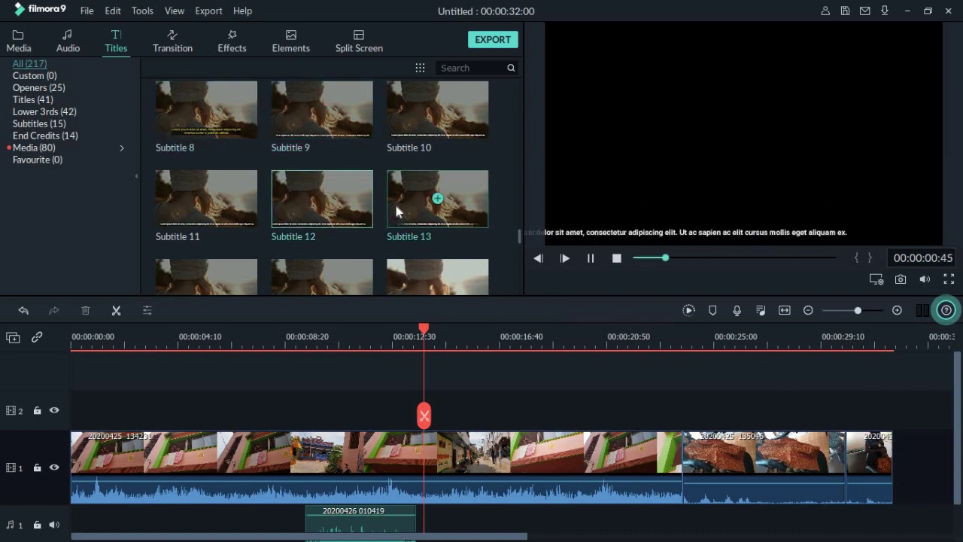
left_click(396, 205)
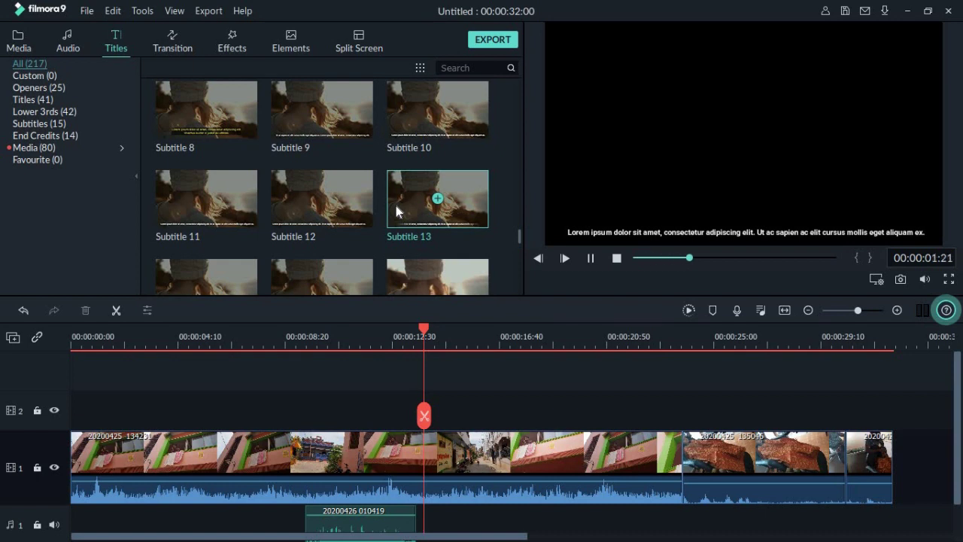
scroll(402, 244, "down", 5)
scroll(361, 151, "up", 3)
scroll(362, 151, "up", 6)
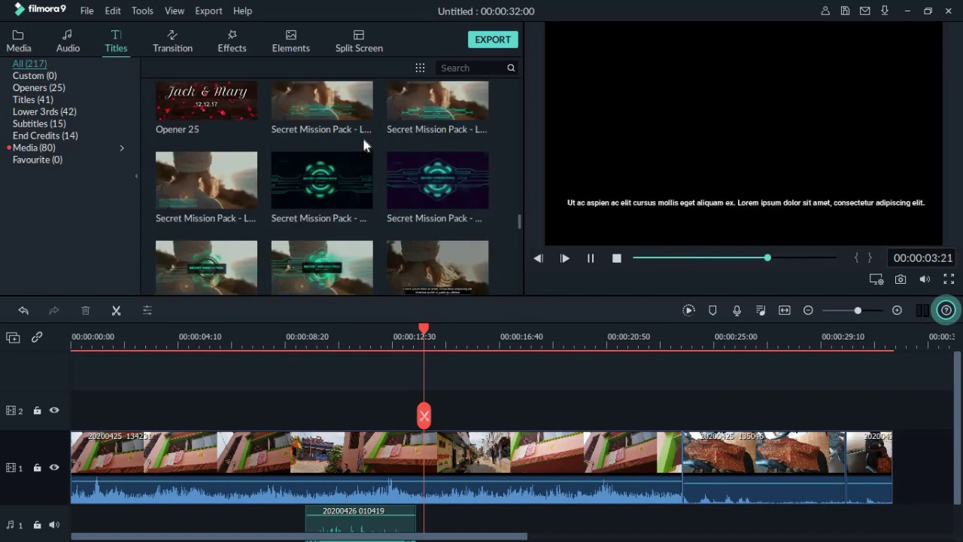
scroll(384, 169, "up", 10)
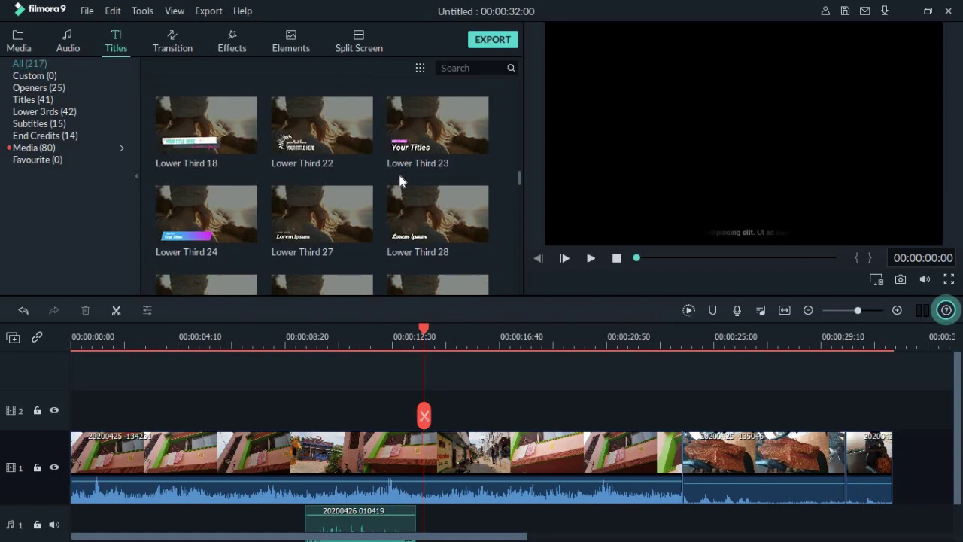
scroll(368, 159, "up", 5)
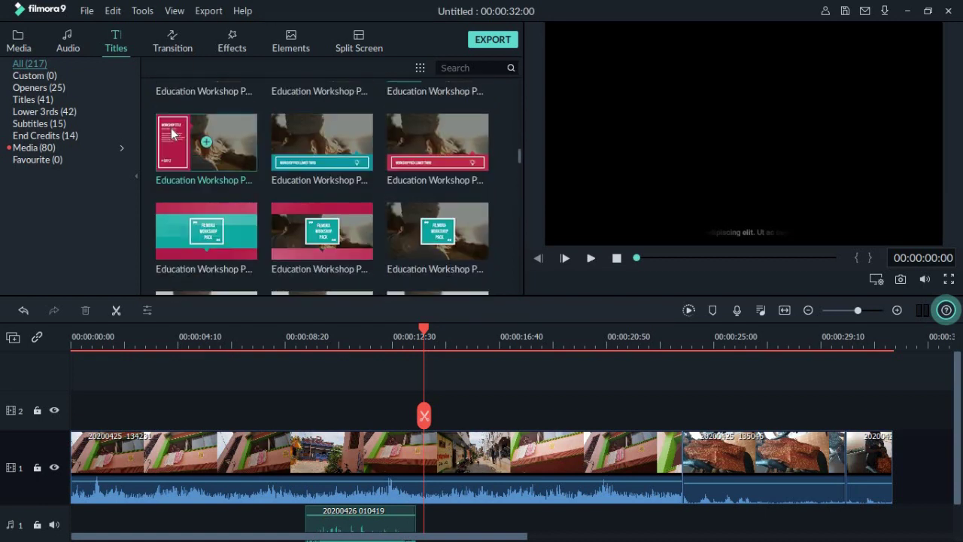
Add Subtitle 1 to the second video track at about 14:18 and replace its text with "like share and subscribe to my channel"
left_click(47, 126)
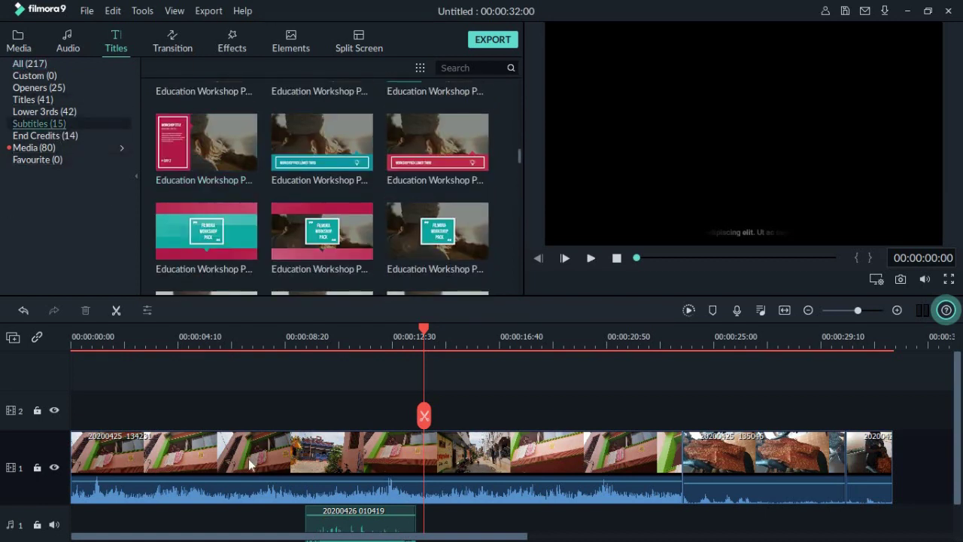
left_click_drag(228, 138, 439, 408)
double_click(490, 412)
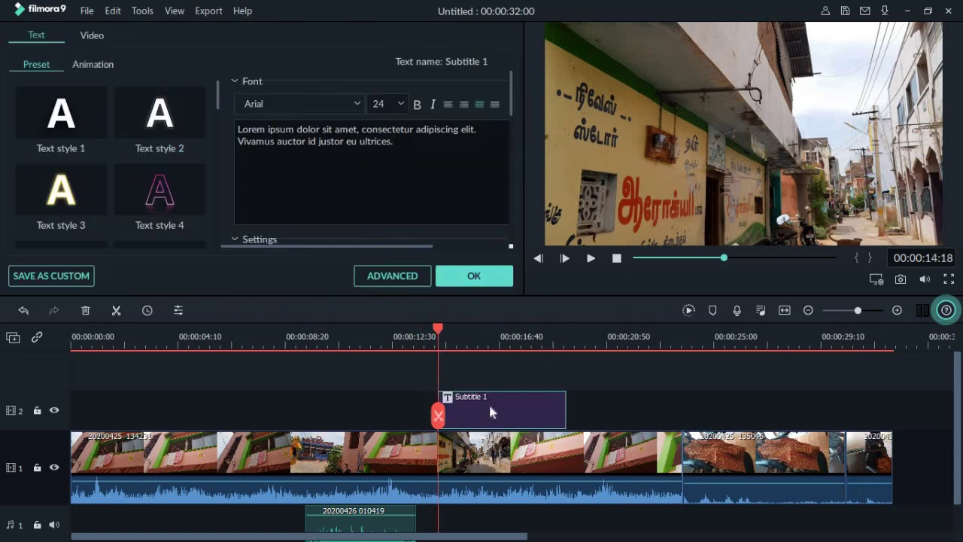
left_click_drag(393, 141, 220, 132)
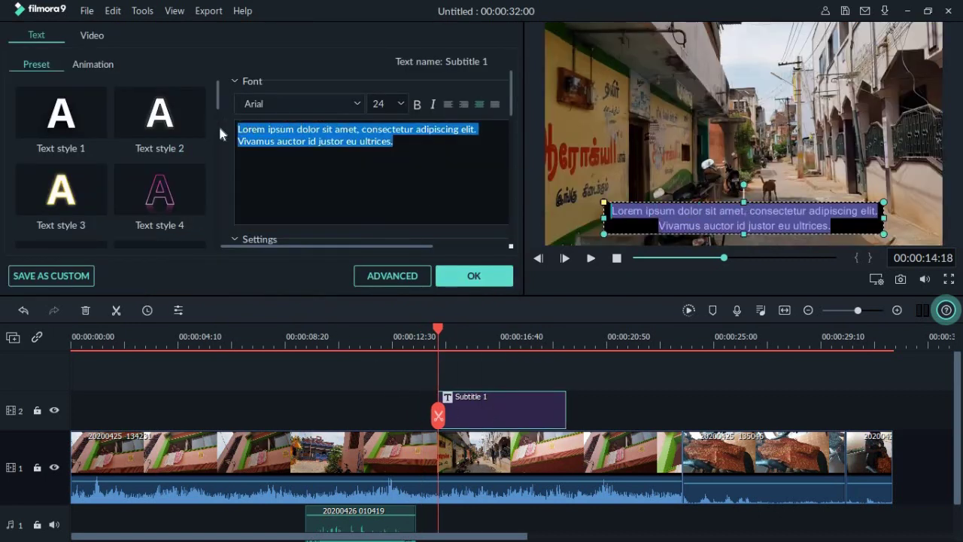
key("BackSpace")
type("lik")
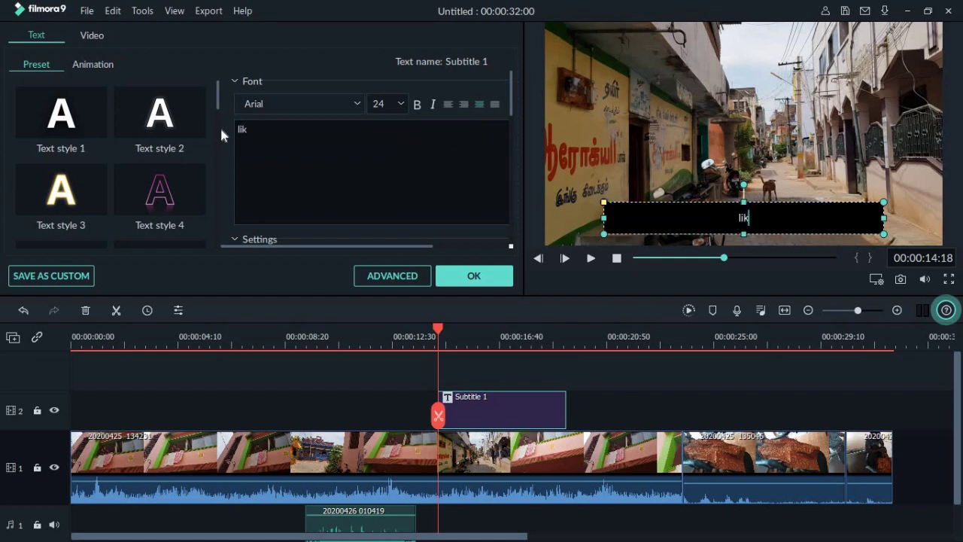
type("e share a")
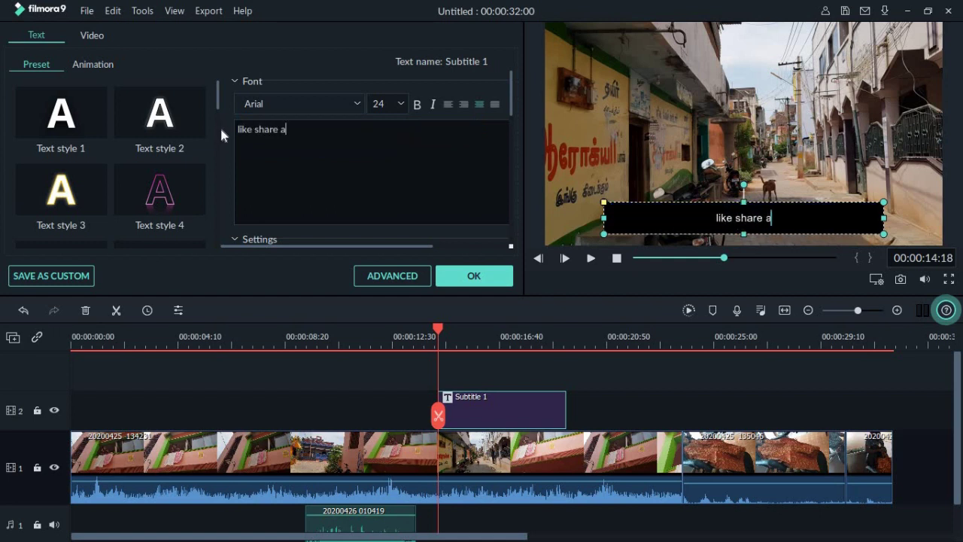
type("nd ")
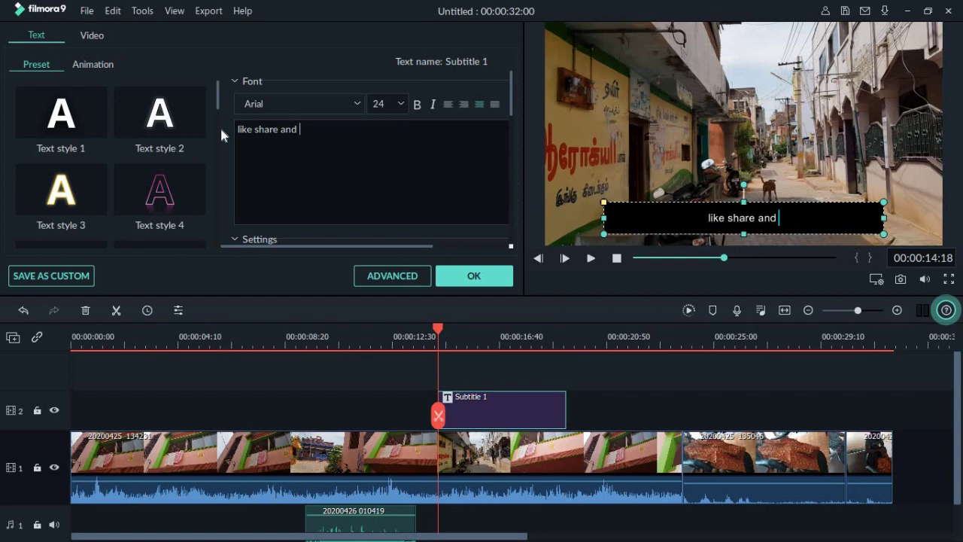
type("subscribe")
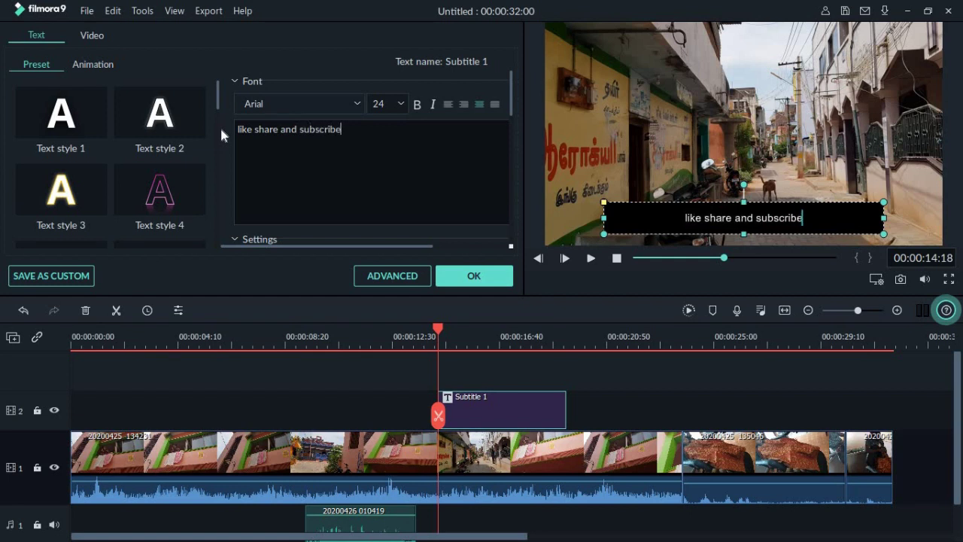
type(" to my c")
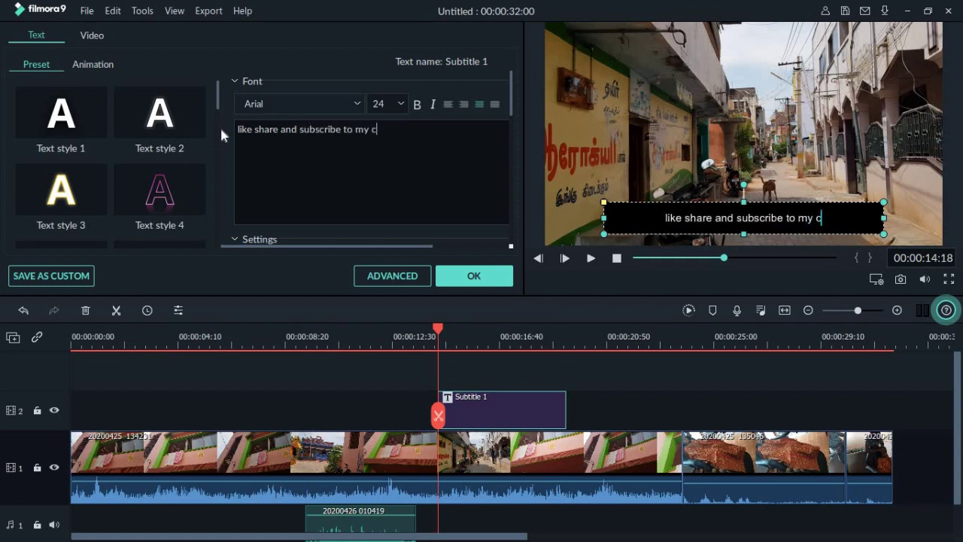
type("hannel")
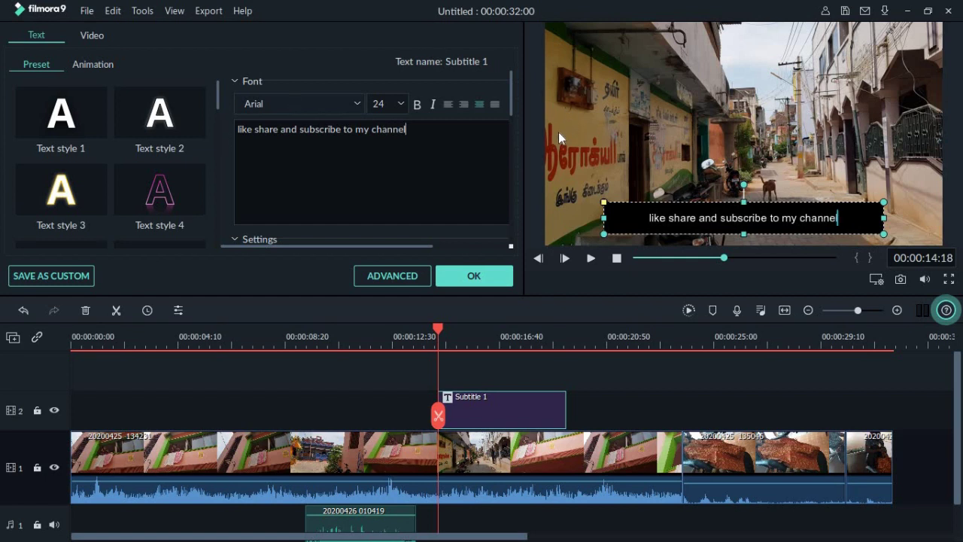
left_click(493, 276)
Lower the audio volume of the first video clip on the timeline to about -51 dB
left_click(419, 346)
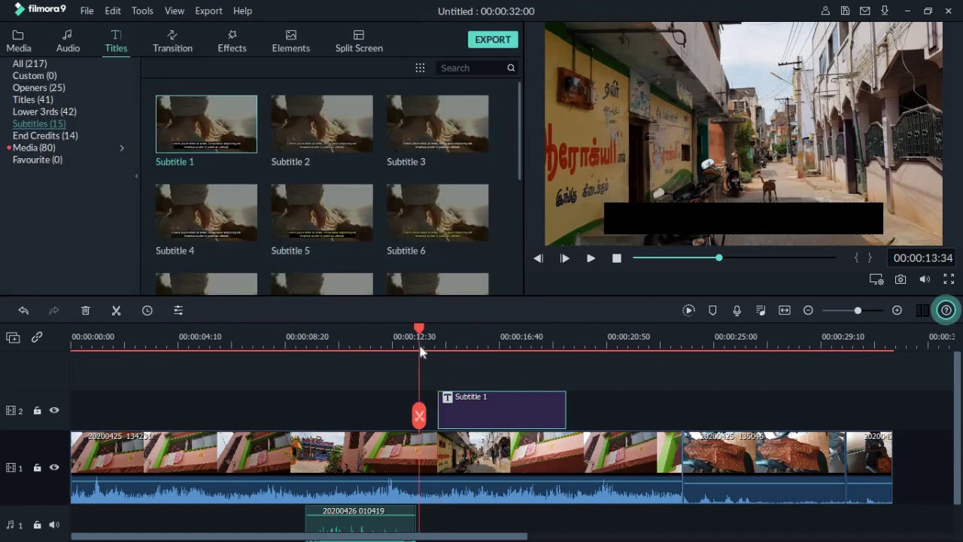
left_click_drag(475, 479, 477, 508)
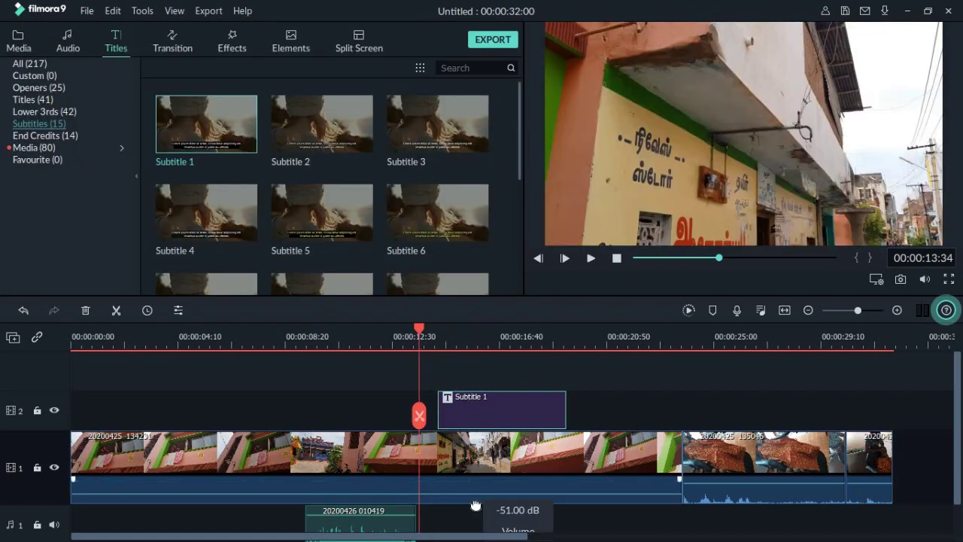
Play the timeline through the subtitle section and delete the Subtitle 1 clip from the second video track
scroll(530, 434, "down", 1)
key("space")
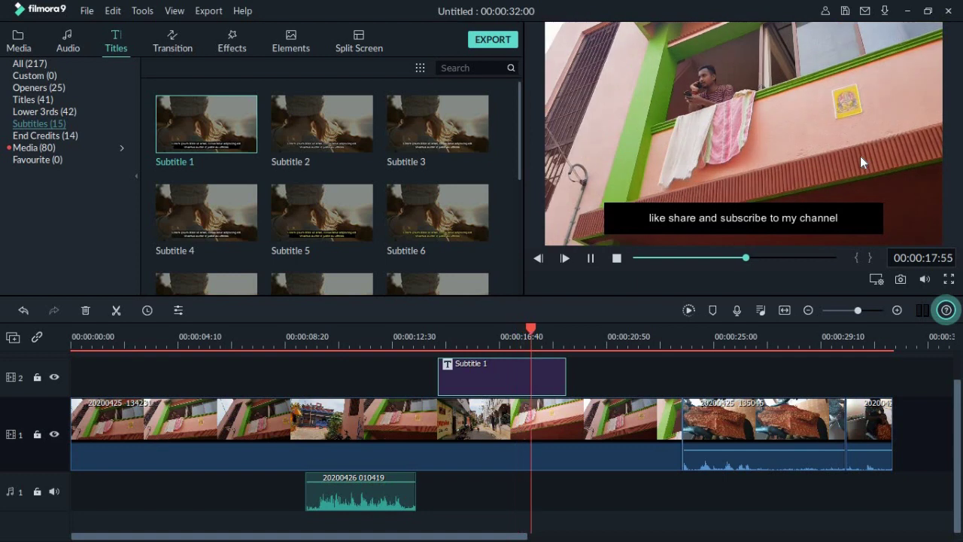
key("space")
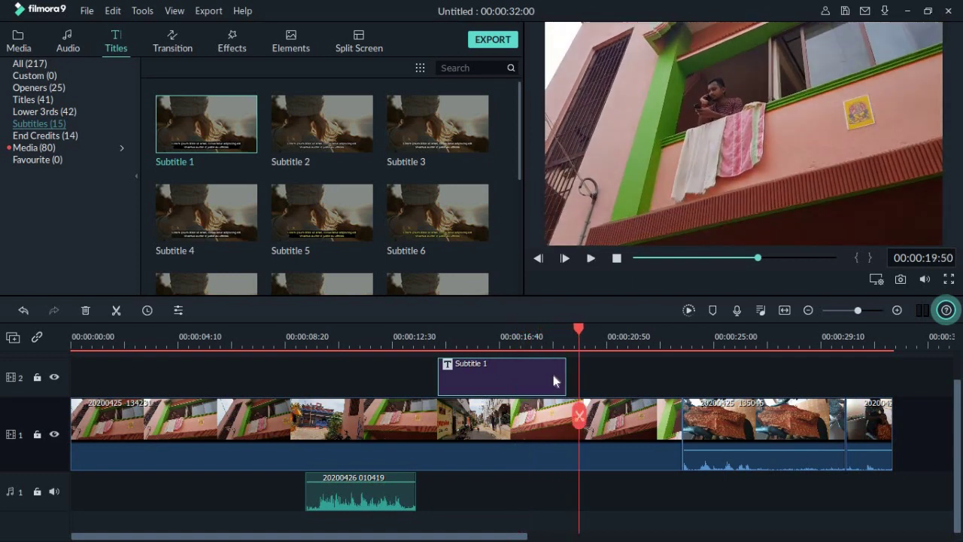
key("Delete")
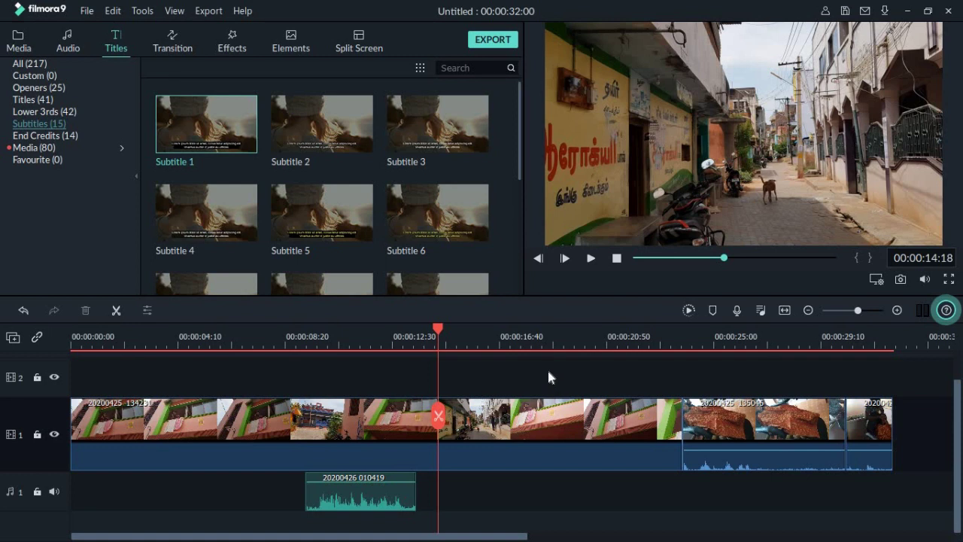
Browse the Lower 3rds titles, preview Lower Third 4 and add it to the second video track at about 14:18
left_click(47, 110)
scroll(406, 147, "down", 5)
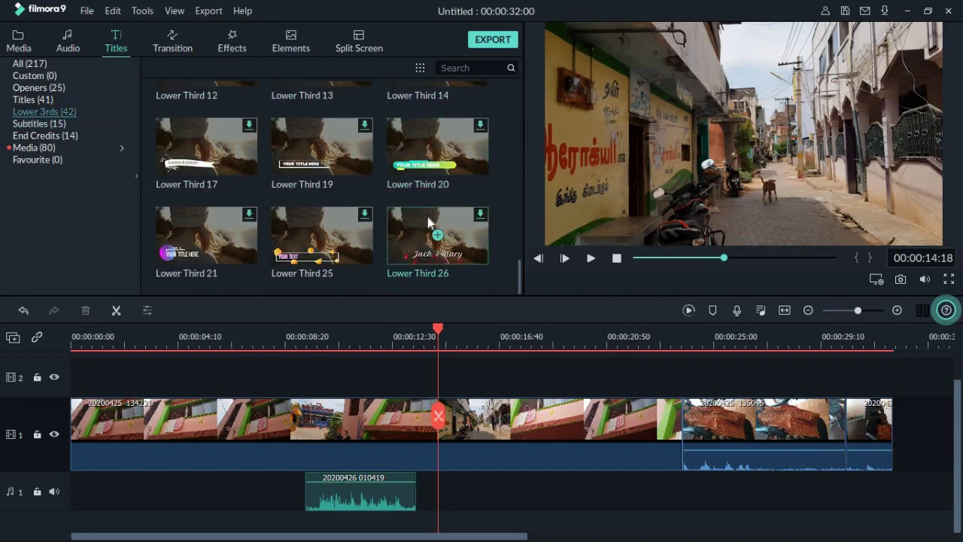
scroll(427, 217, "up", 5)
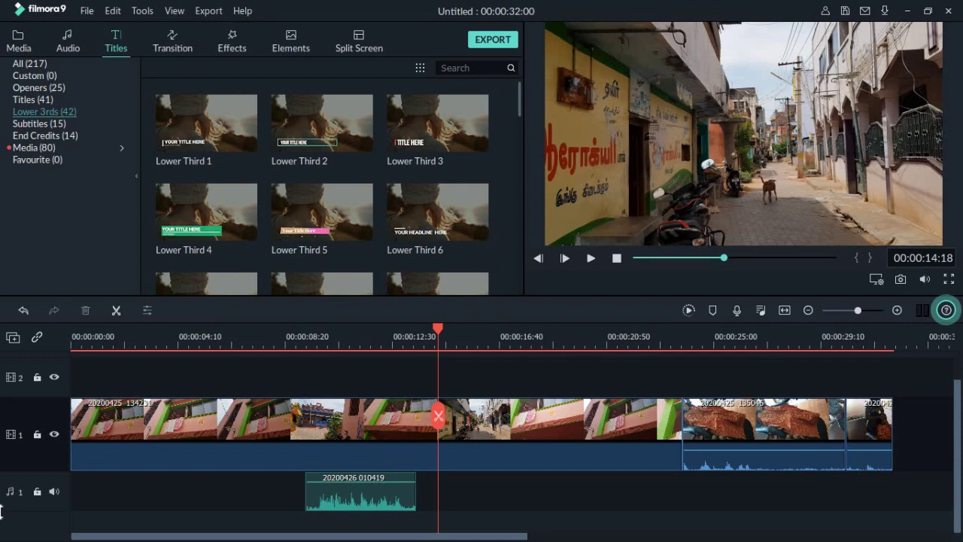
double_click(201, 244)
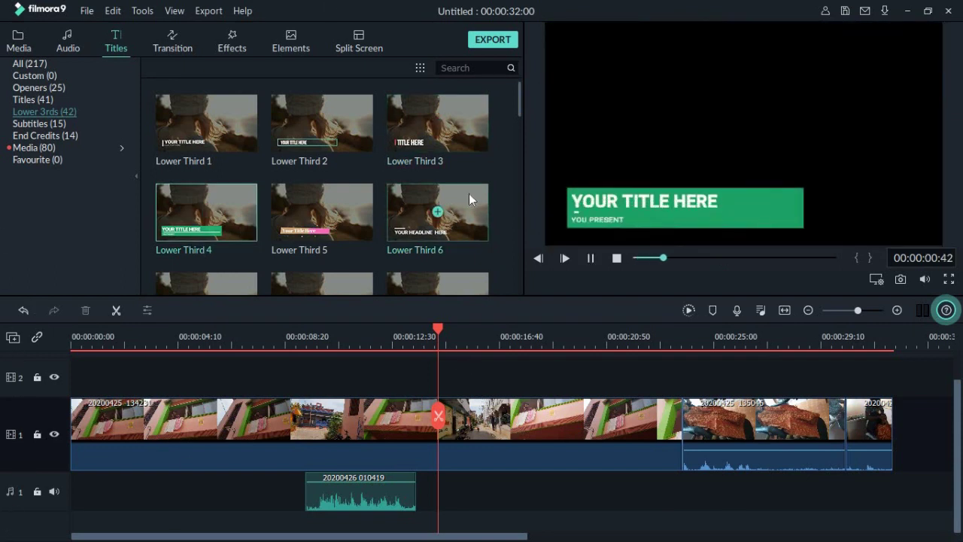
left_click_drag(237, 201, 443, 372)
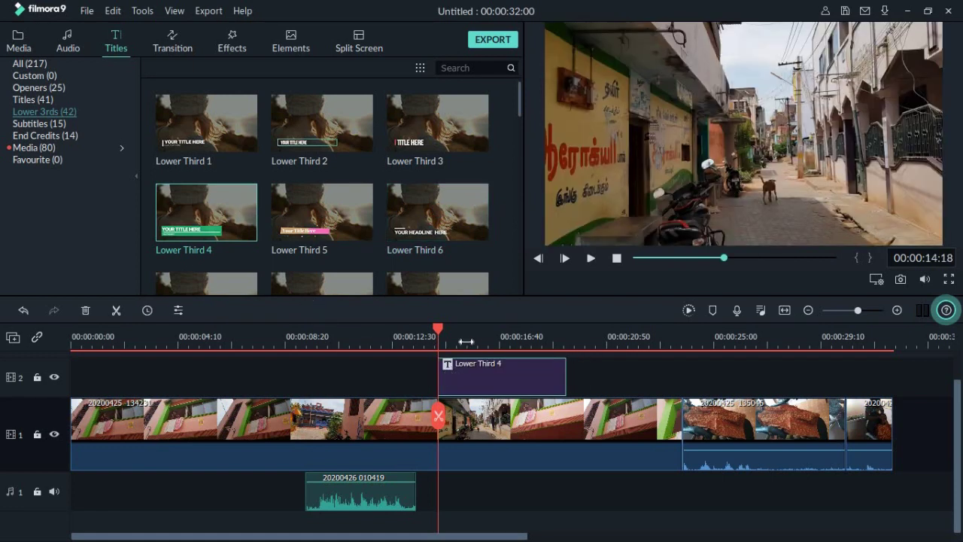
Replace the "YOU PRESENT" line of the Lower Third 4 title with "IAS"
double_click(464, 384)
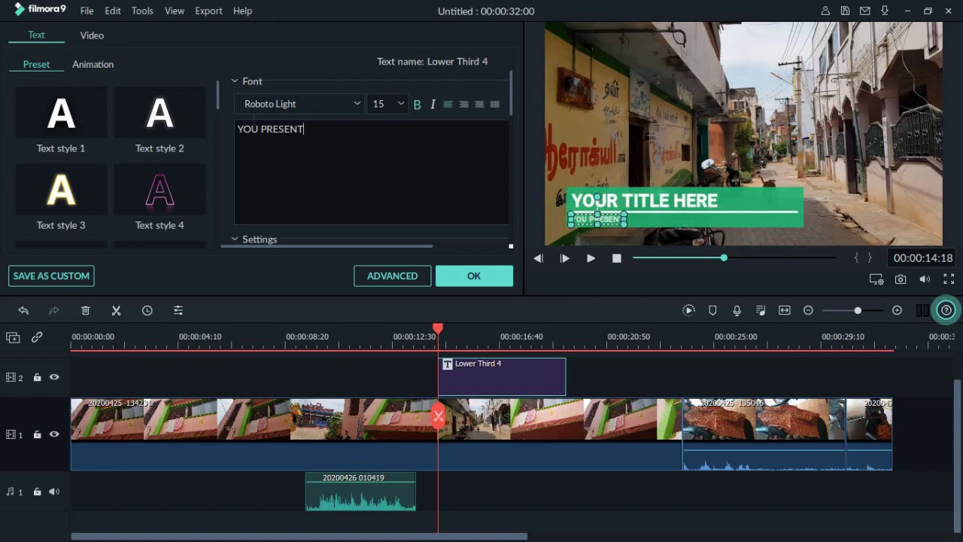
left_click_drag(304, 129, 234, 118)
key("BackSpace")
type("AS")
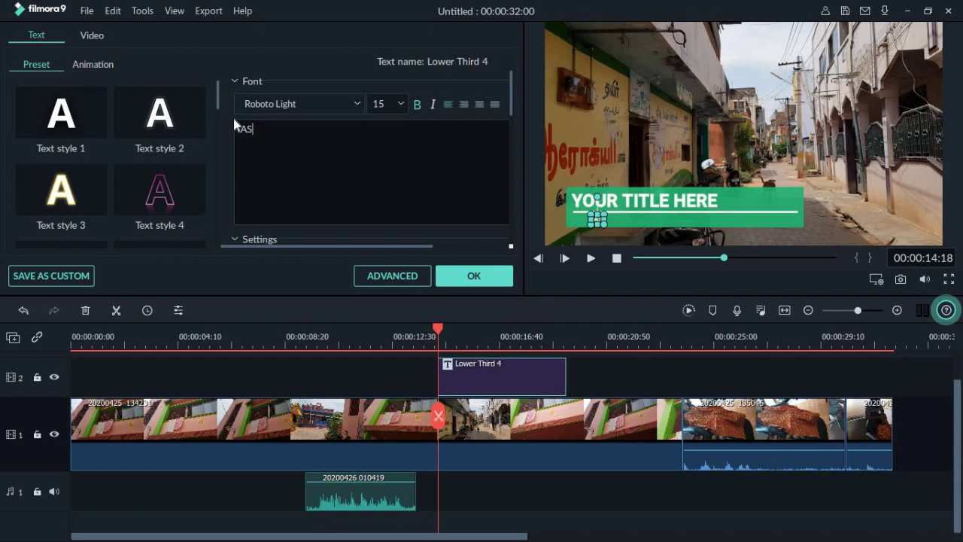
left_click(474, 275)
Replace the "YOUR TITLE HERE" line of the Lower Third 4 title with "NAME OF THEPERSON" and apply the text changes
left_click(621, 202)
double_click(628, 202)
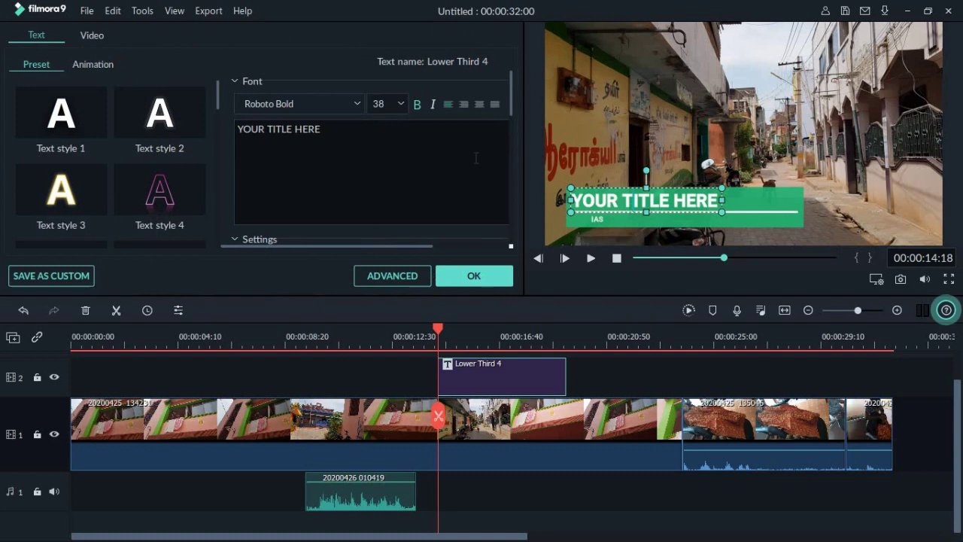
key("ctrl+a")
type("NAME OF")
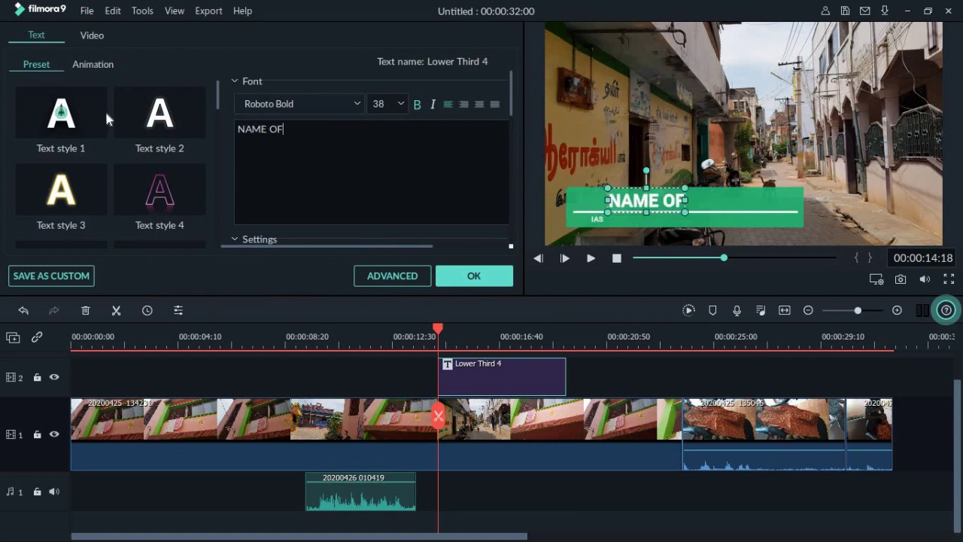
type(" THEPERSON")
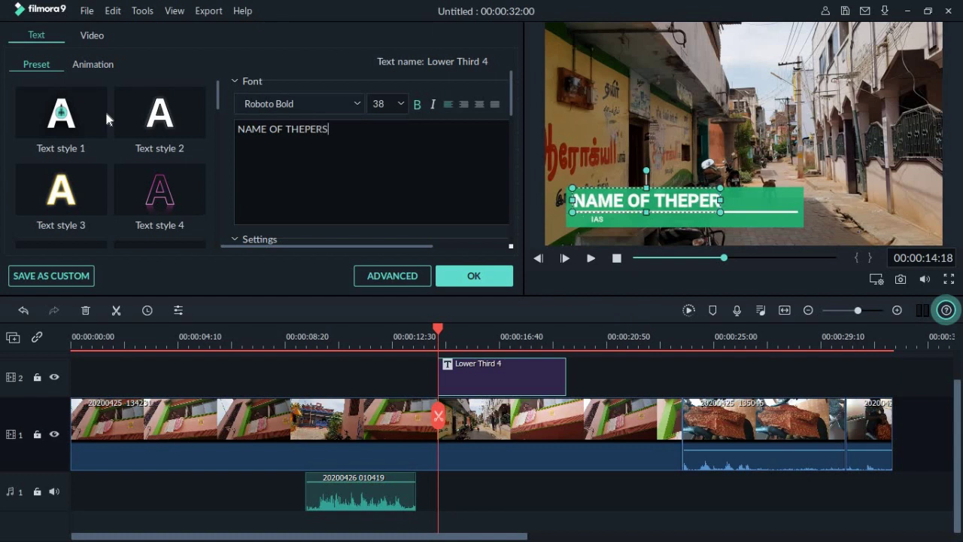
left_click(485, 276)
Reposition the "NAME OF THEPERSON" and "IAS" lines so they align at the left edge of the green Lower Third 4 banner
left_click_drag(589, 201, 606, 202)
left_click_drag(757, 182, 752, 183)
left_click(599, 220)
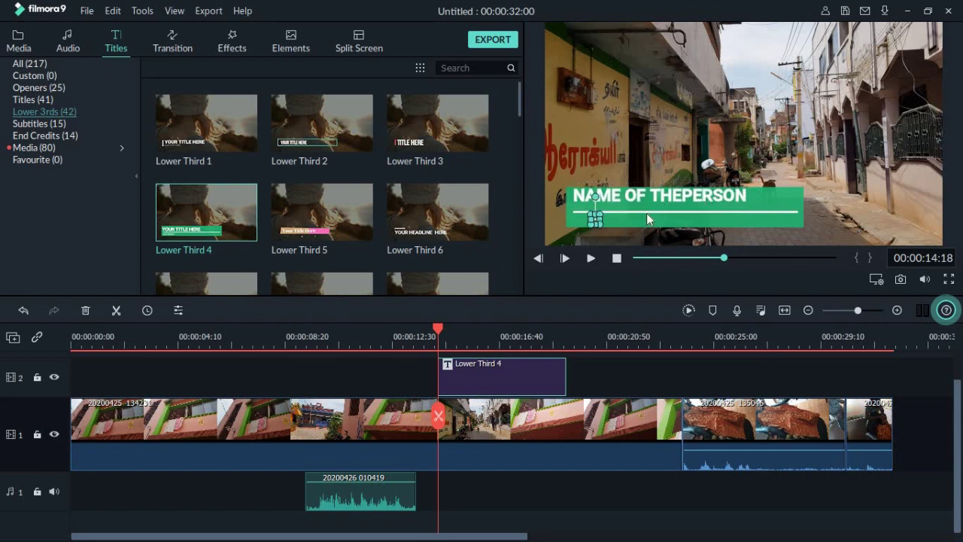
mouse_move(581, 226)
left_mouse_down()
mouse_move(634, 226)
mouse_move(576, 224)
mouse_move(599, 181)
mouse_move(601, 221)
mouse_move(580, 218)
left_mouse_up()
left_click(616, 235)
left_click(673, 451)
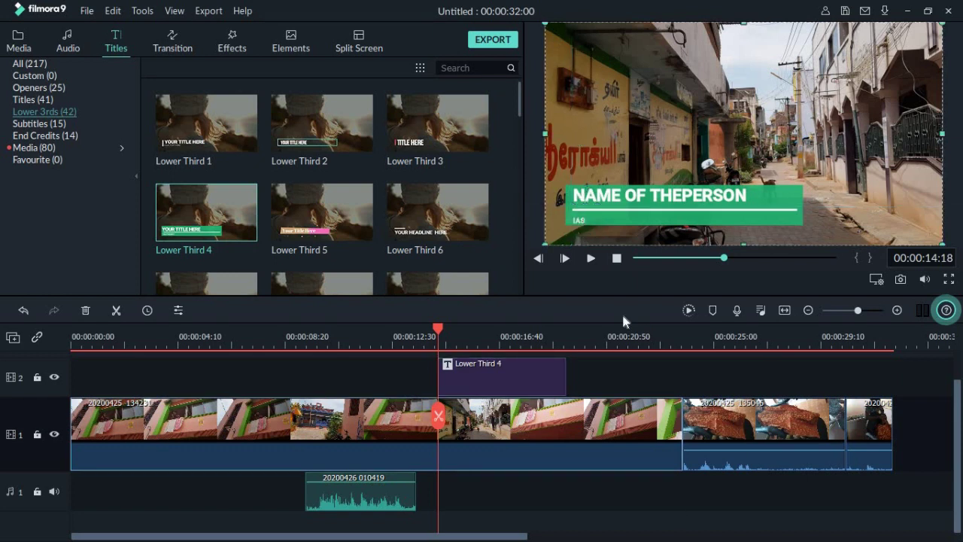
Delete the Lower Third 4 title from the second video track
left_click(524, 383)
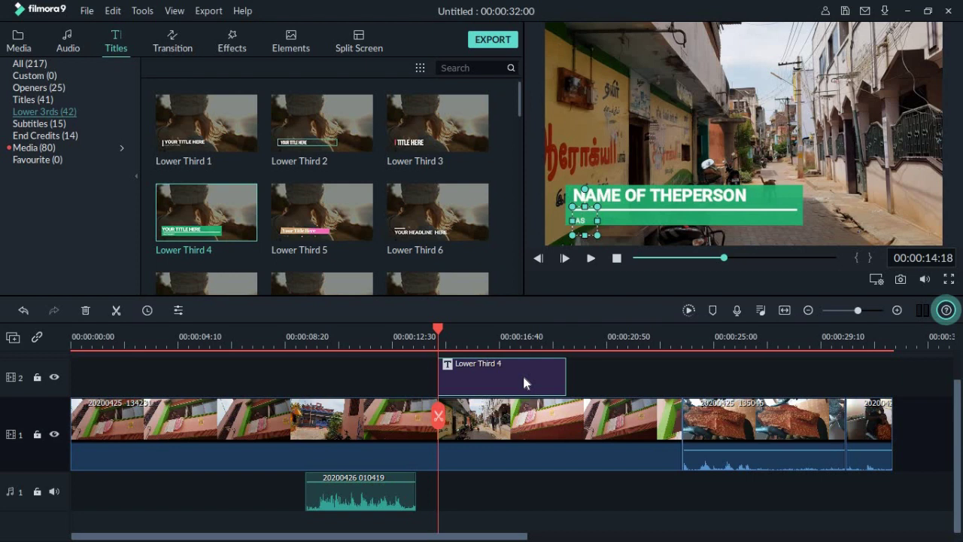
right_click(525, 383)
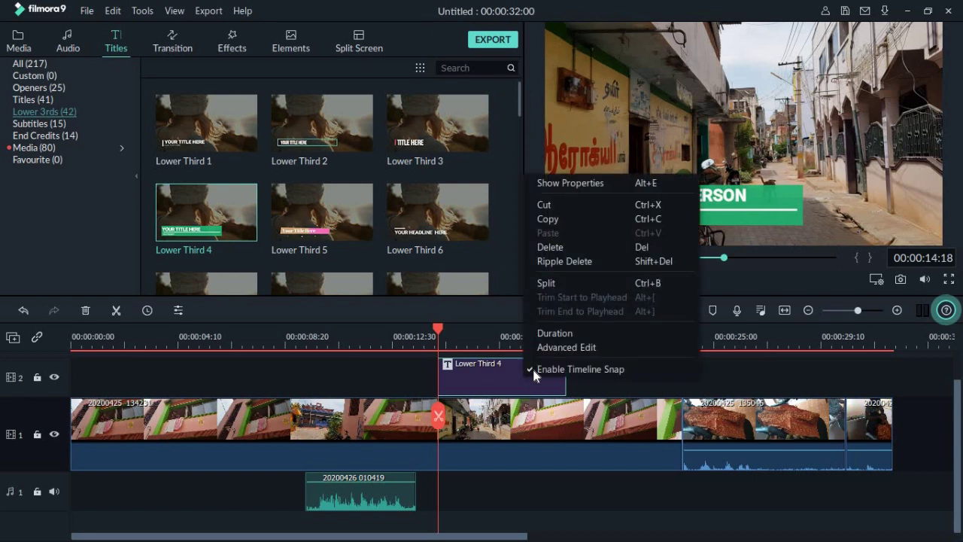
left_click(572, 247)
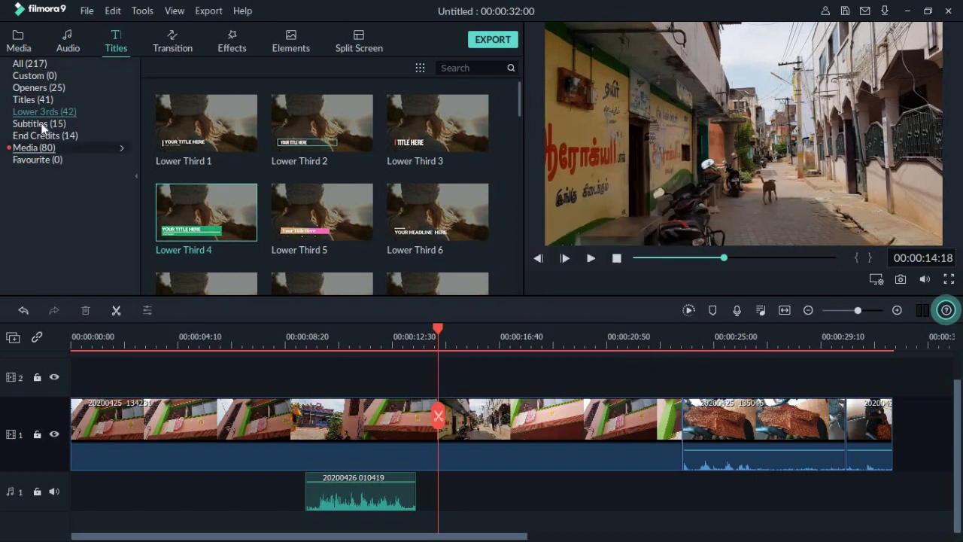
Browse the remaining Lower 3rds title presets, including the downloadable ones up to Lower Third 26
scroll(395, 228, "down", 3)
scroll(395, 228, "down", 3)
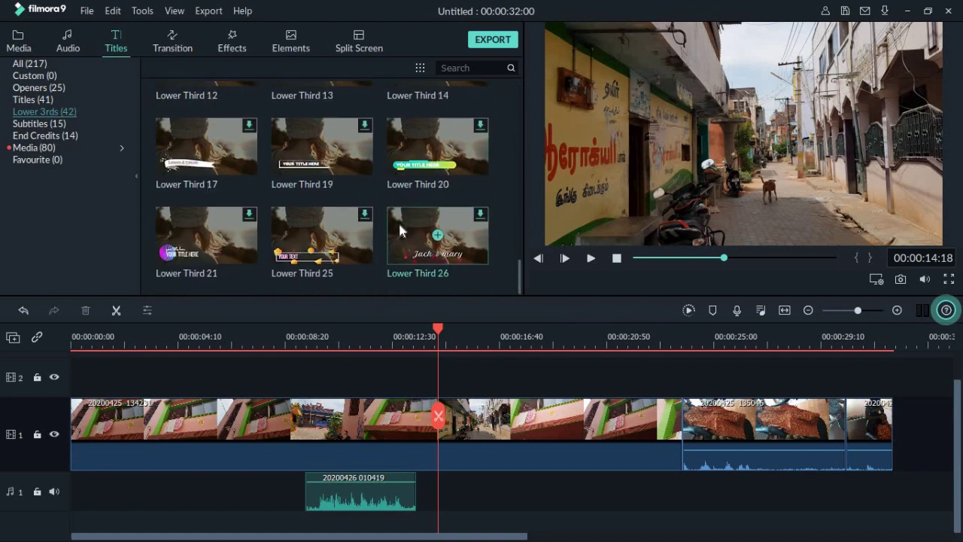
scroll(404, 183, "up", 2)
scroll(155, 149, "down", 2)
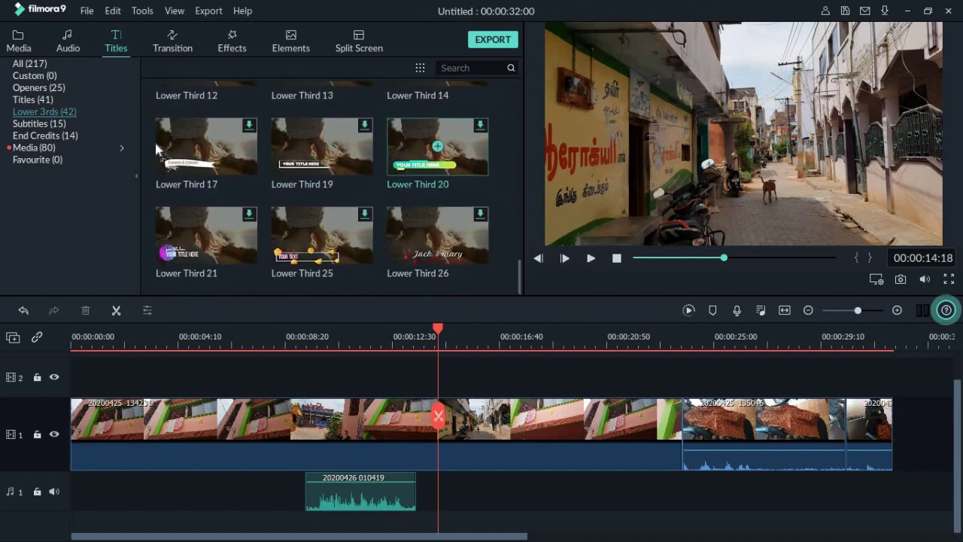
left_click_drag(521, 276, 522, 237)
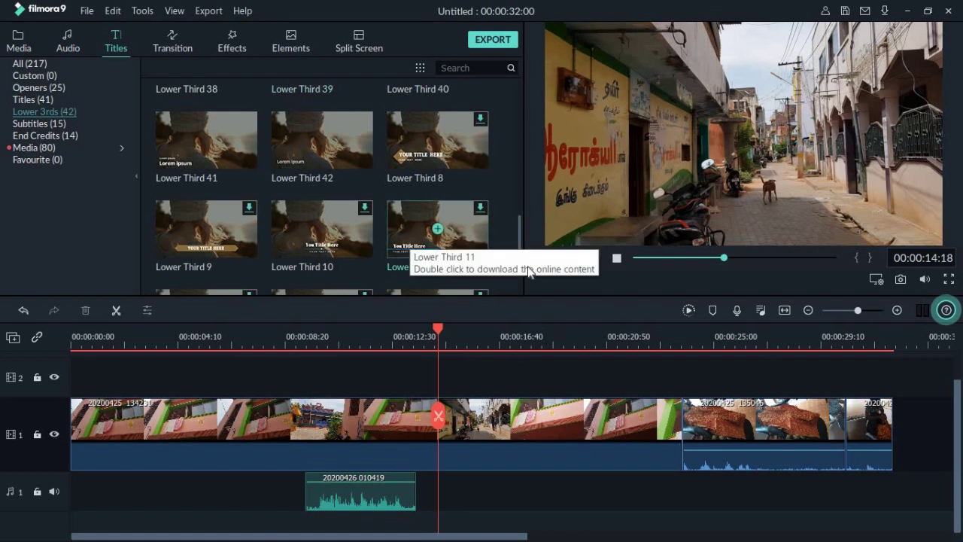
scroll(431, 191, "down", 3)
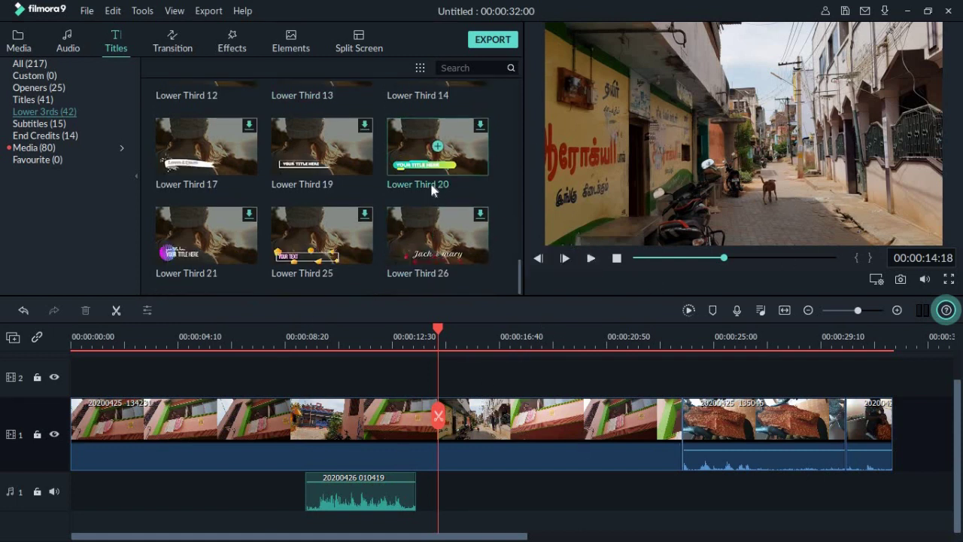
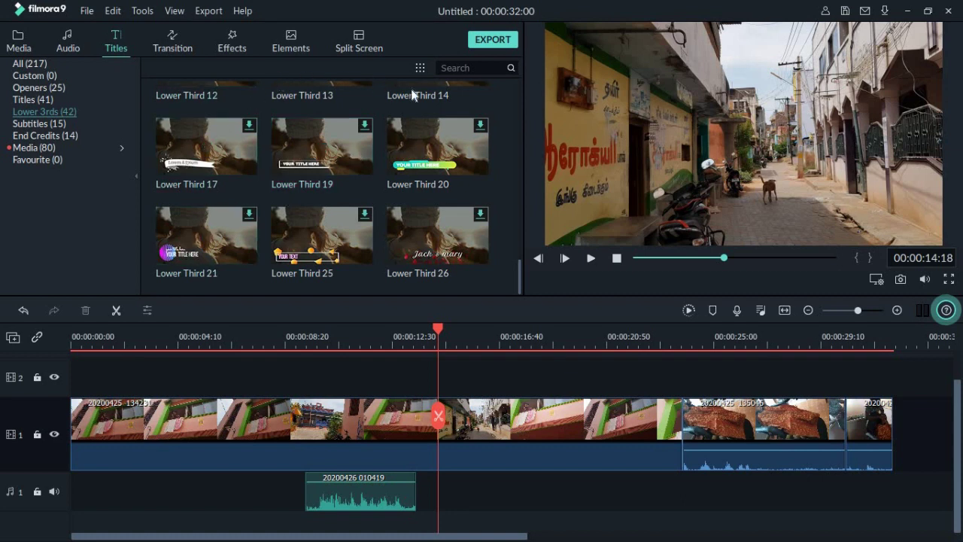
Browse the Media title category and preview a Chalkboard Pack opener, Cosmic Pack - Opener 1 and the weekday-notes Education Kids Pack opener
left_click(37, 148)
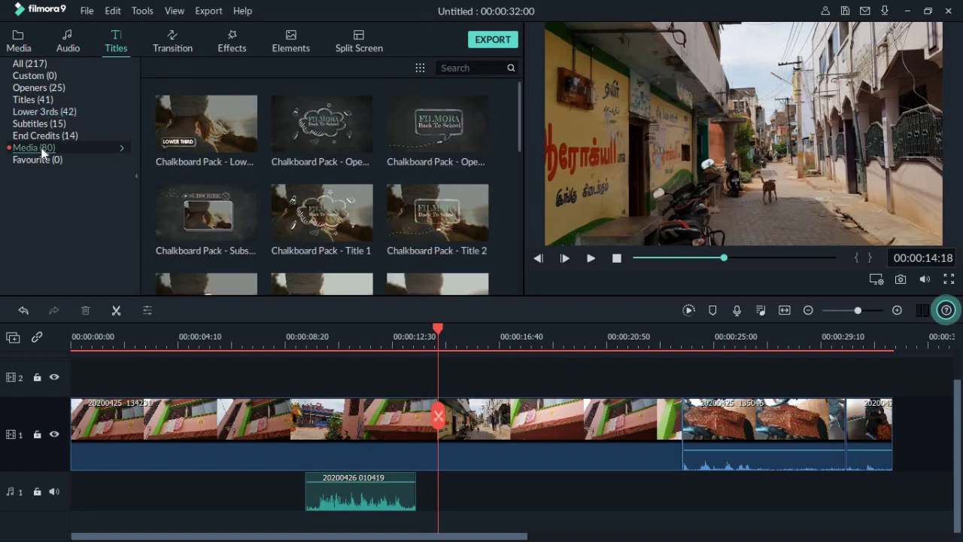
double_click(403, 128)
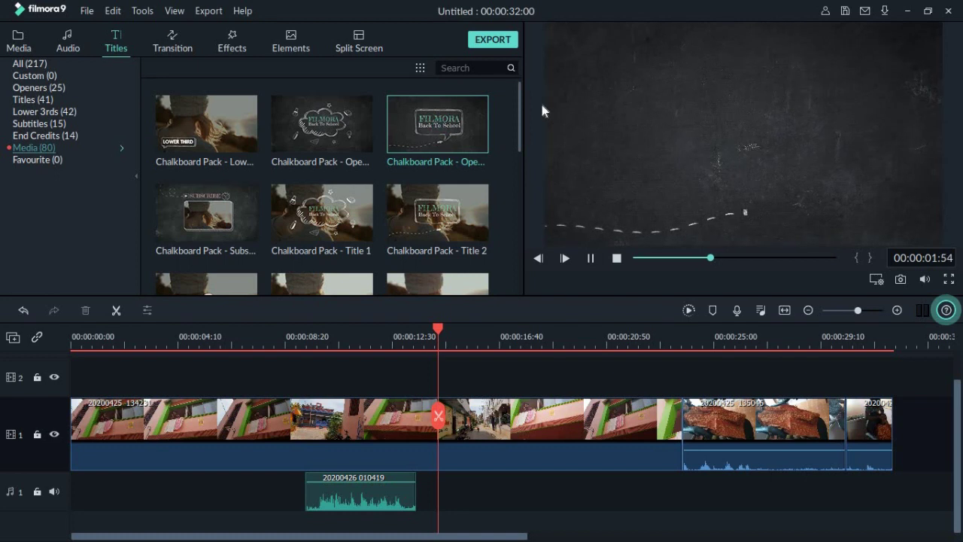
left_click_drag(520, 106, 522, 190)
double_click(476, 173)
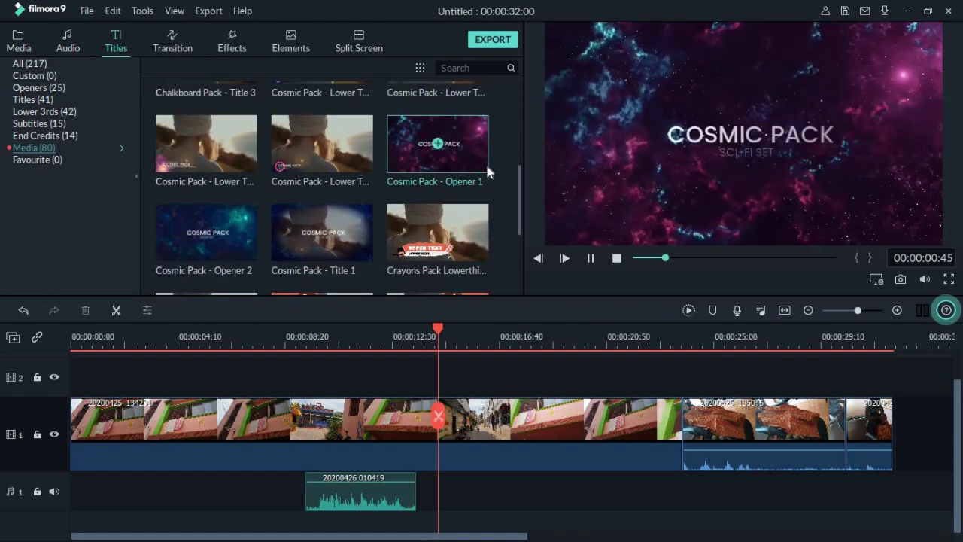
left_click_drag(520, 182, 515, 259)
double_click(424, 155)
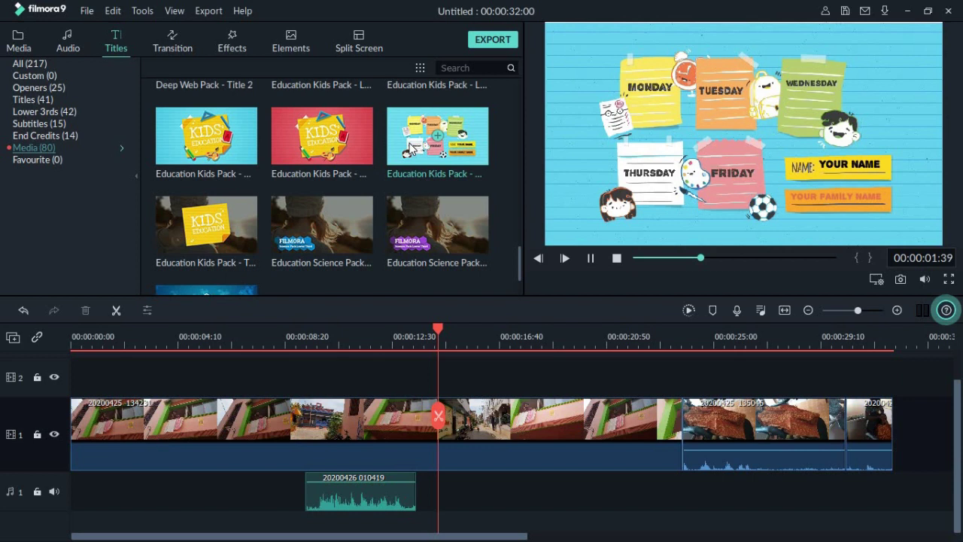
Try out the Education Kids Pack Opener 3 title on the second video track at about 16:34 and remove it again
left_click_drag(441, 138, 498, 363)
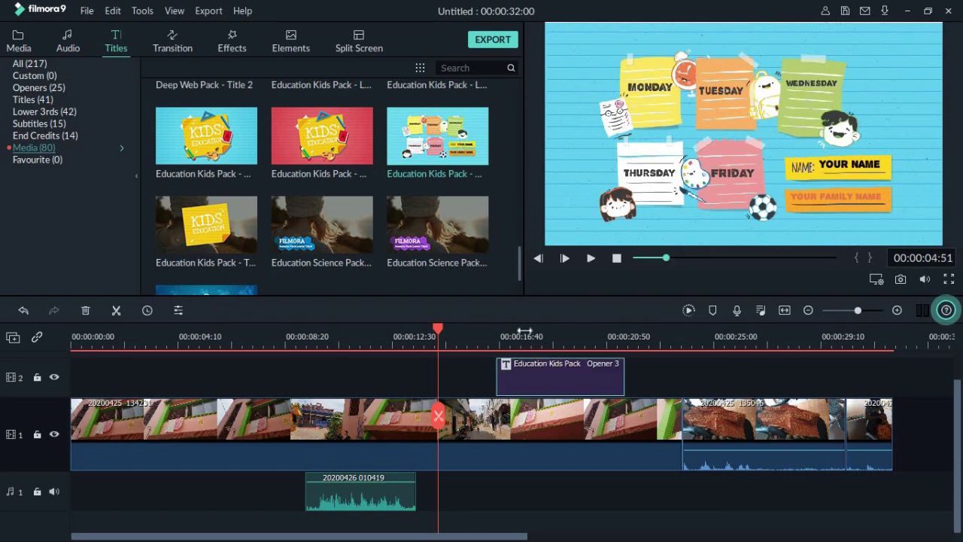
left_click(524, 332)
double_click(546, 381)
left_click(659, 90)
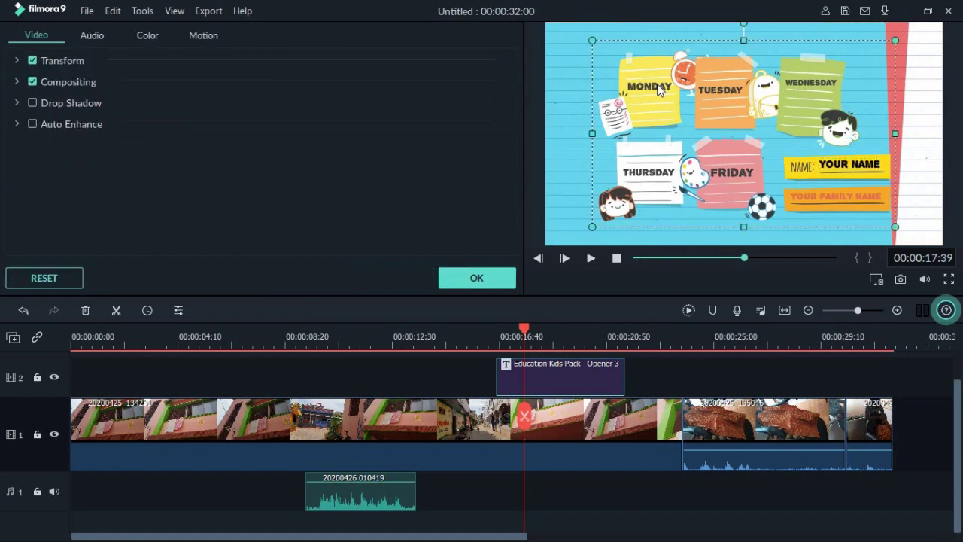
left_click(477, 278)
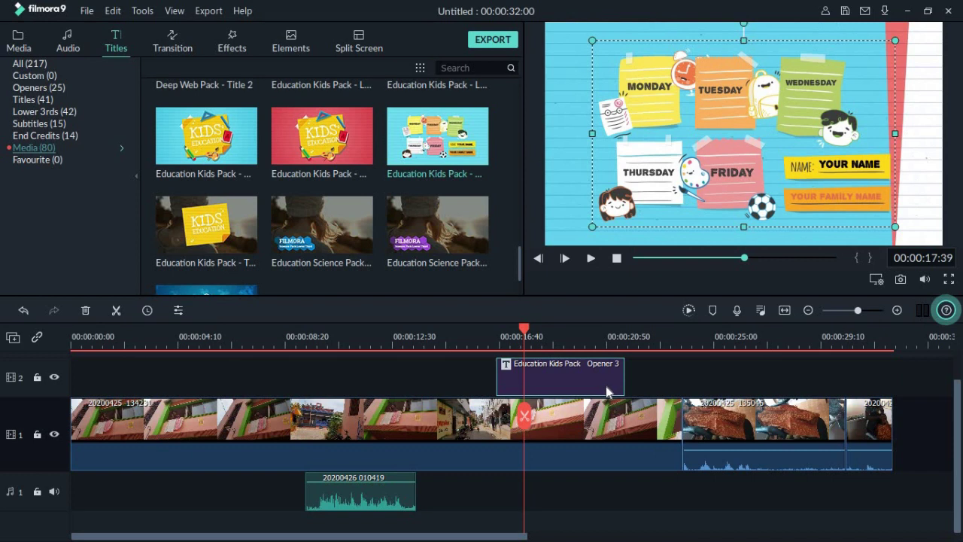
key("Delete")
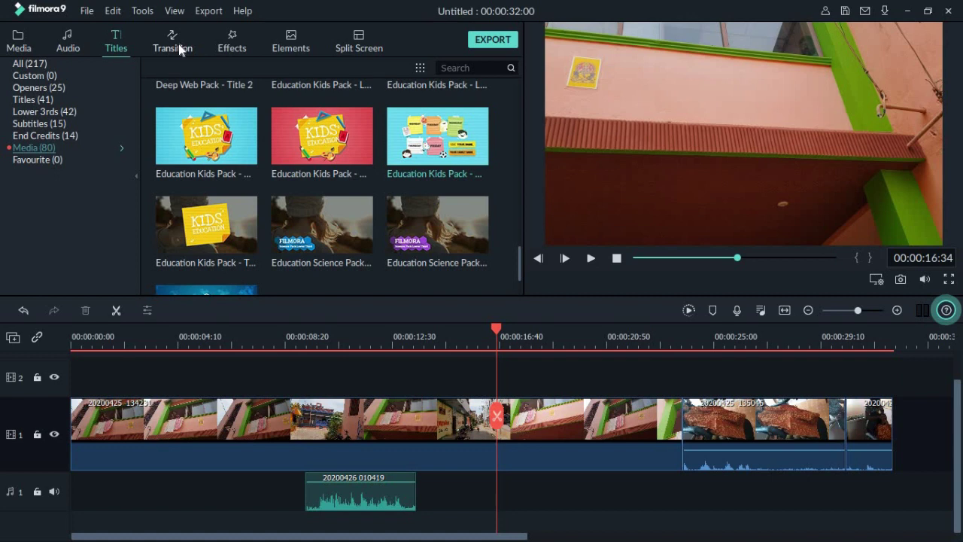
Look through the remaining Media title packs and open the transition library
scroll(403, 194, "down", 15)
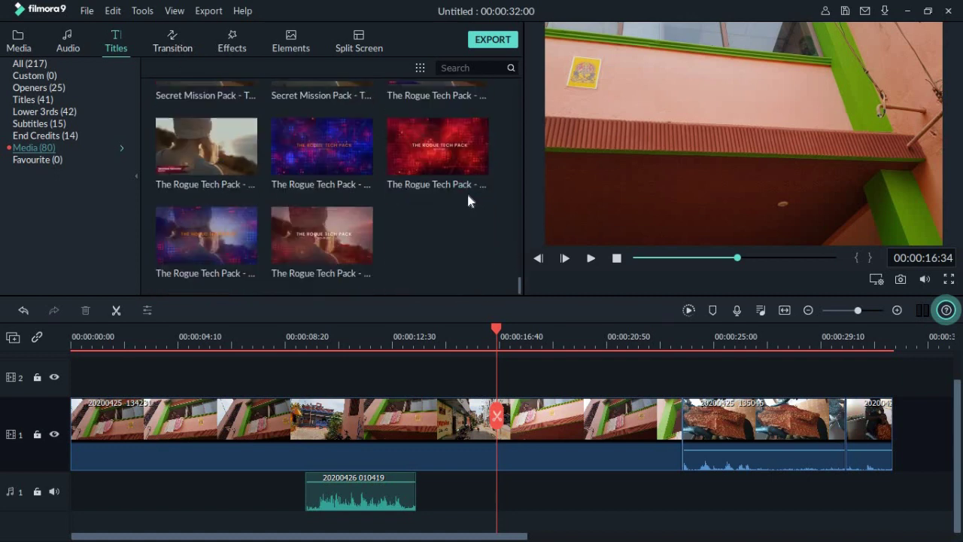
scroll(452, 194, "up", 5)
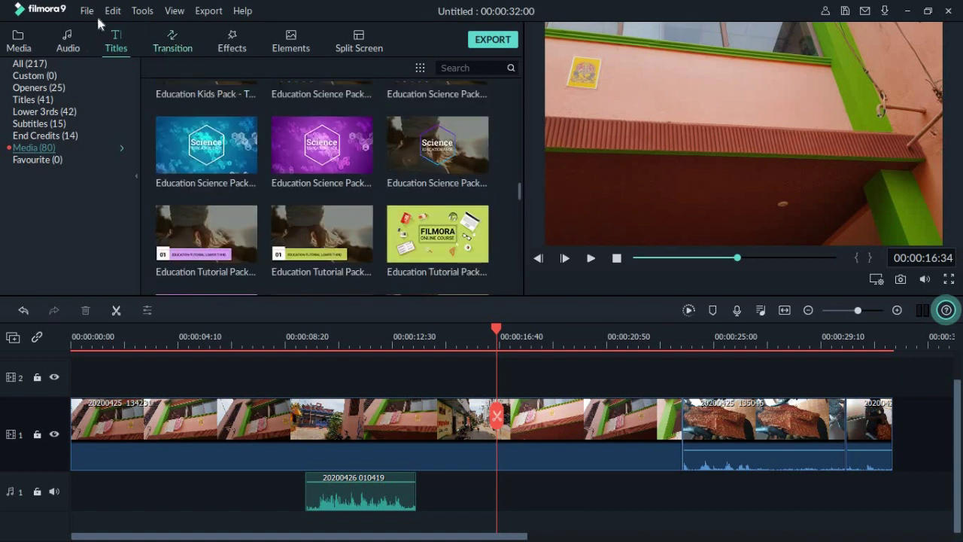
left_click(172, 42)
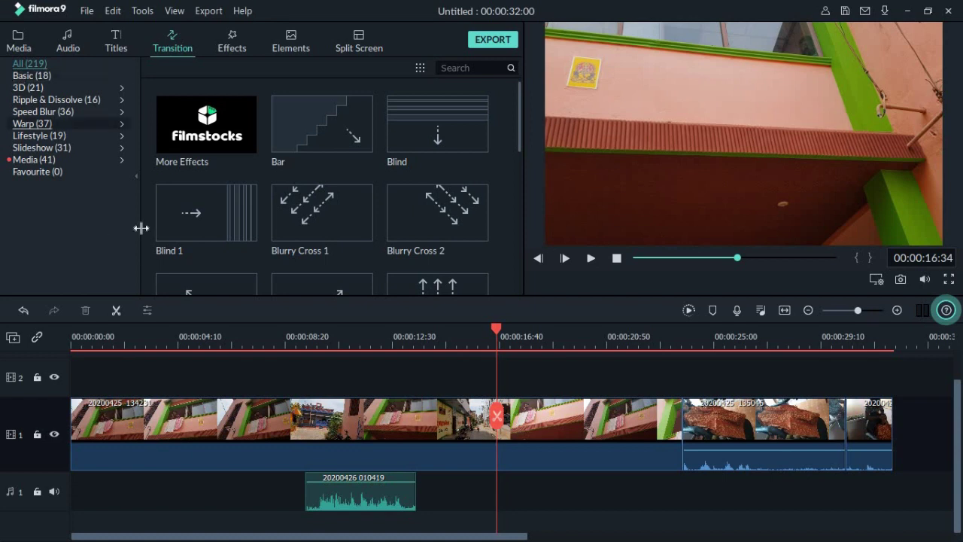
Play the cut between the first and second video clips and lower the second clip's audio volume to near silence
left_click(675, 410)
left_click(662, 342)
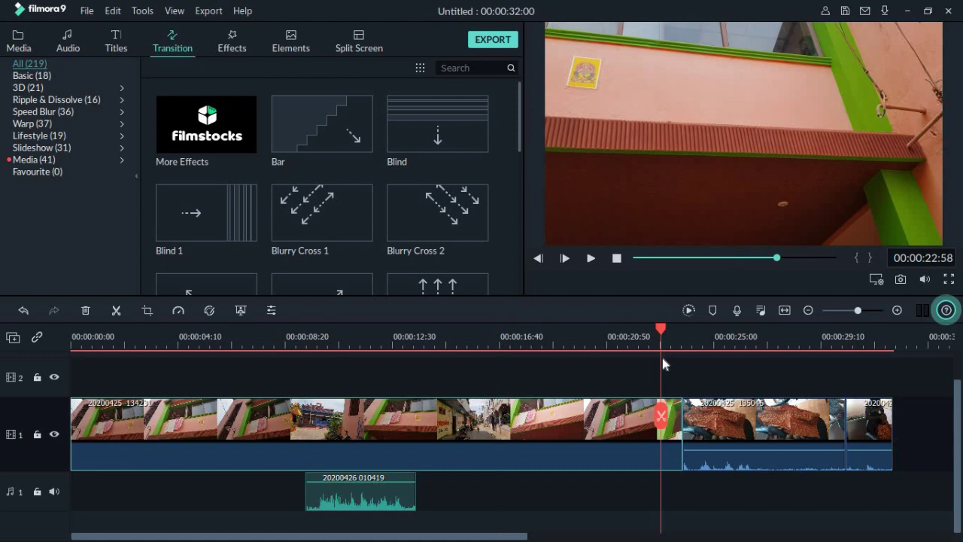
key("space")
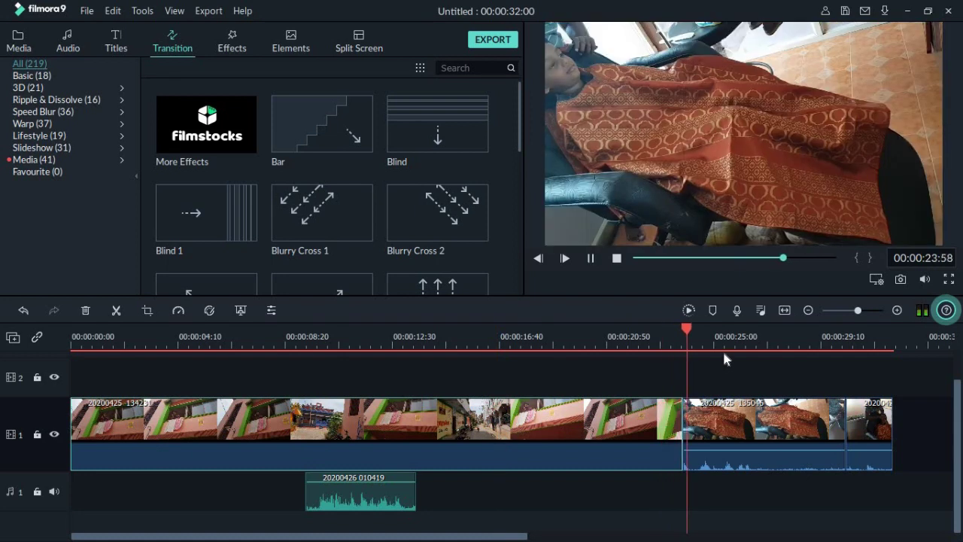
key("space")
left_click_drag(792, 456, 791, 469)
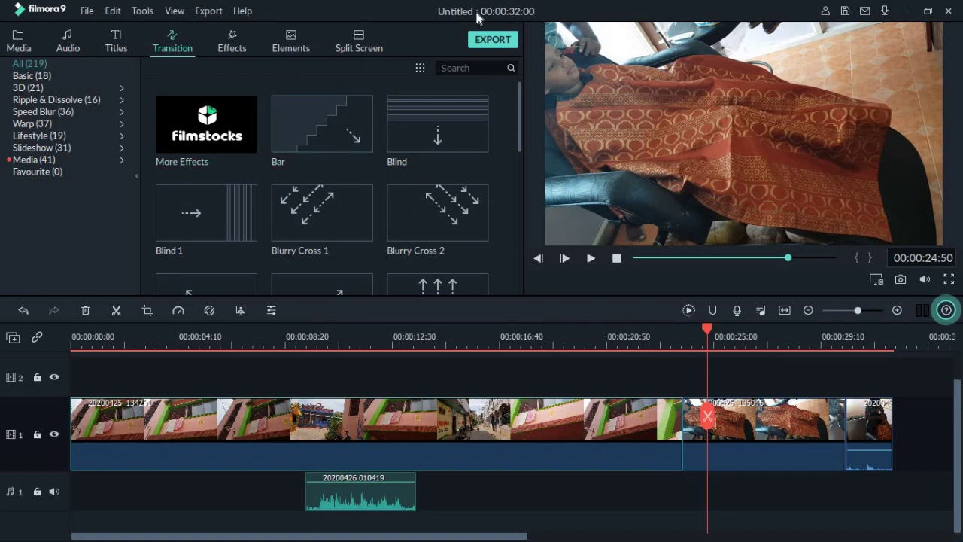
Add the Bar transition at the cut between the first and second video clips and play it from about 21:27
mouse_move(334, 130)
left_click_drag(351, 135, 671, 385)
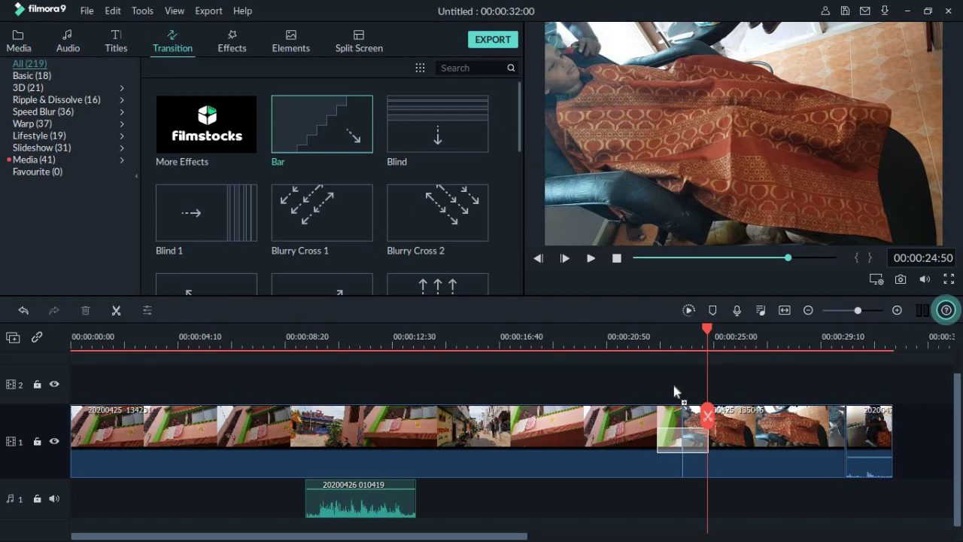
left_click_drag(674, 385, 674, 386)
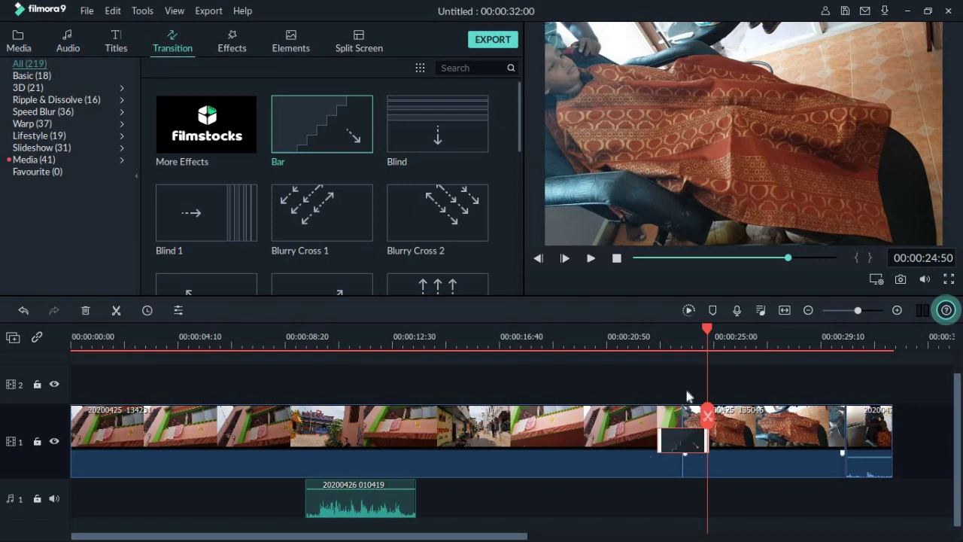
left_click(621, 345)
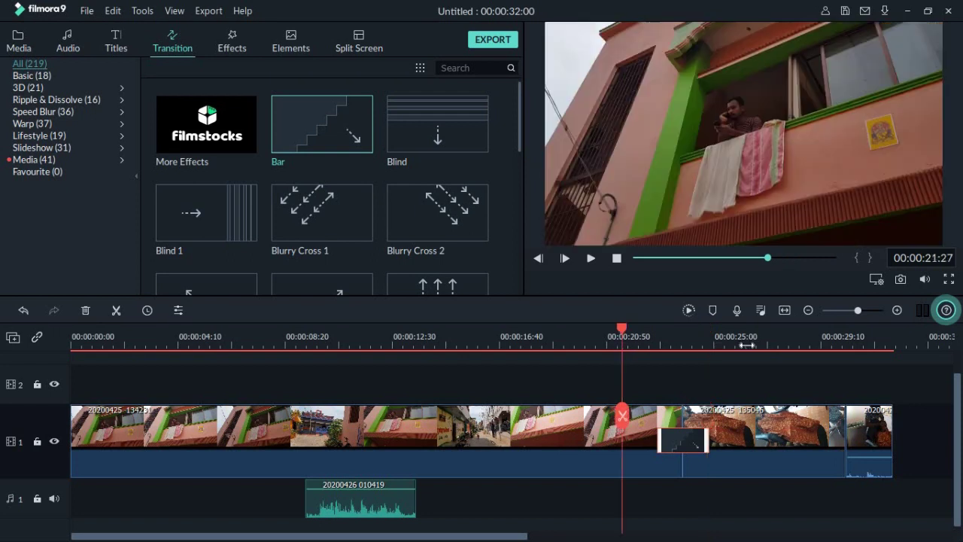
key("space")
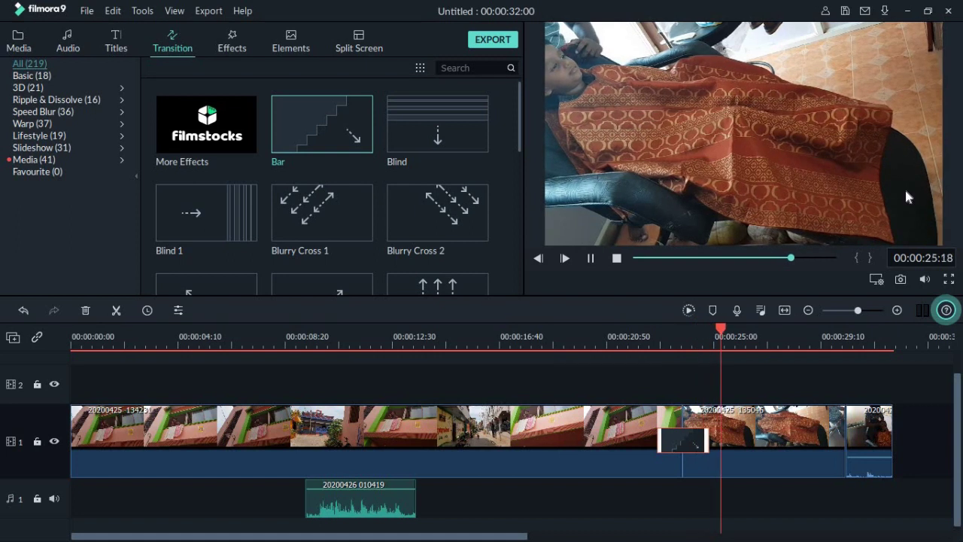
key("space")
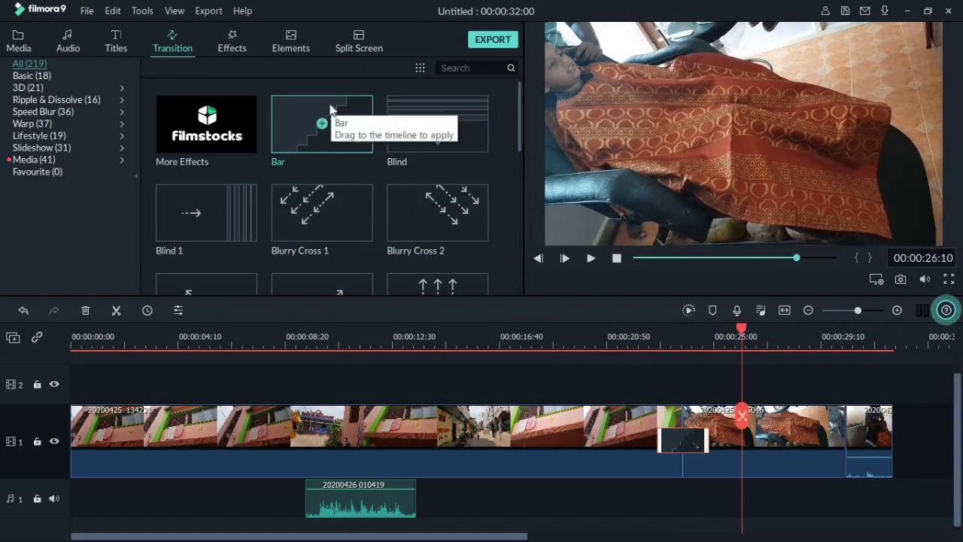
Browse all transitions and preview a Hive Mind Pack transition and Move Rectangle 2
scroll(382, 160, "down", 5)
scroll(392, 162, "down", 5)
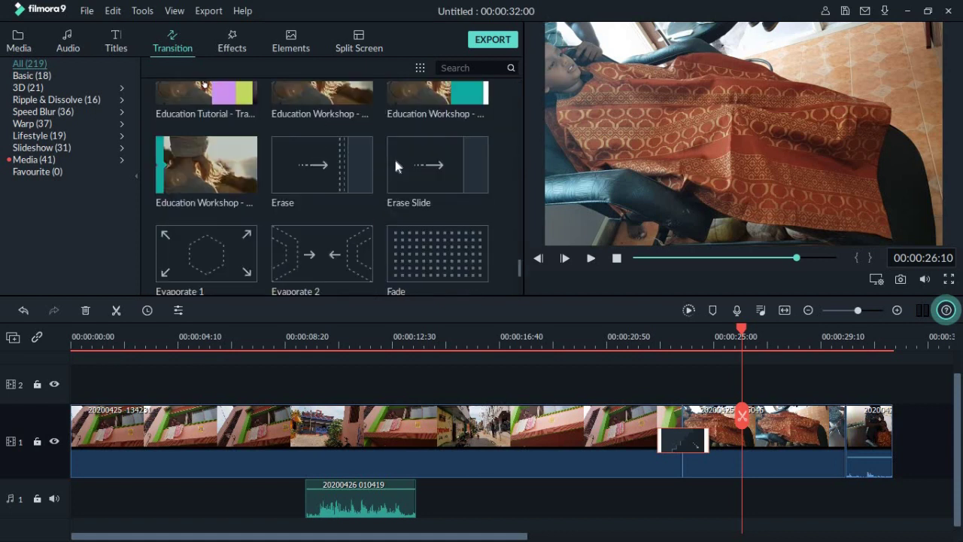
left_click(362, 149)
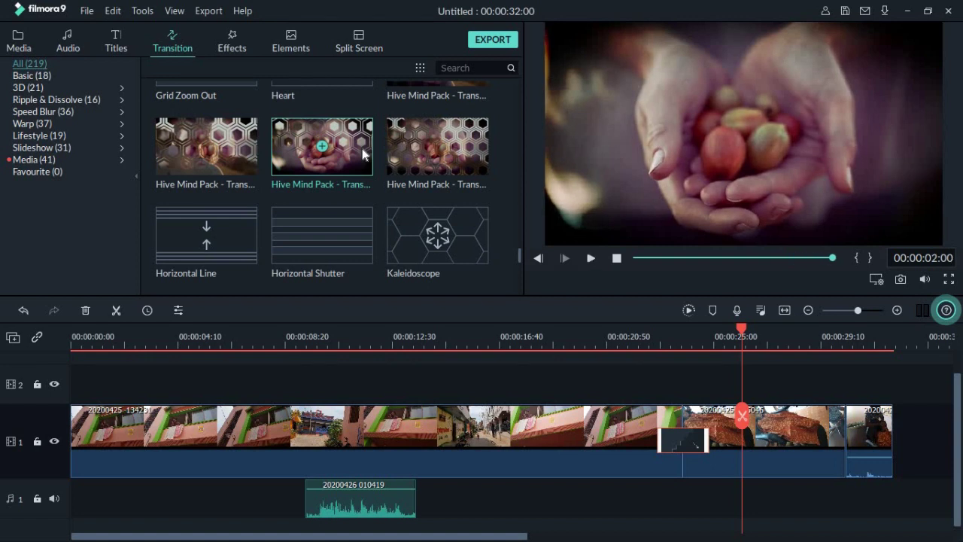
scroll(450, 196, "down", 8)
left_click(479, 183)
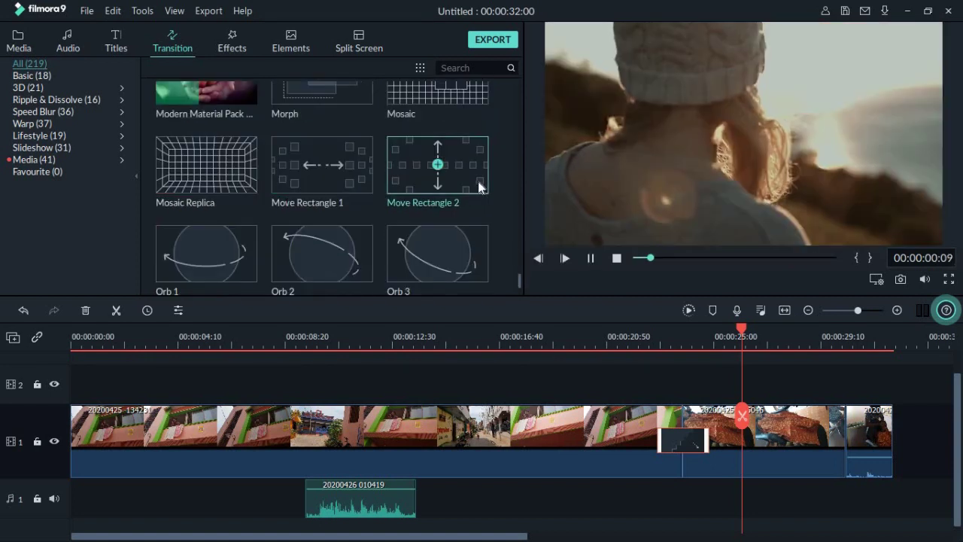
Preview the Ripper and Roll Clockwise transitions from the full transition list
scroll(444, 225, "down", 5)
left_click(463, 182)
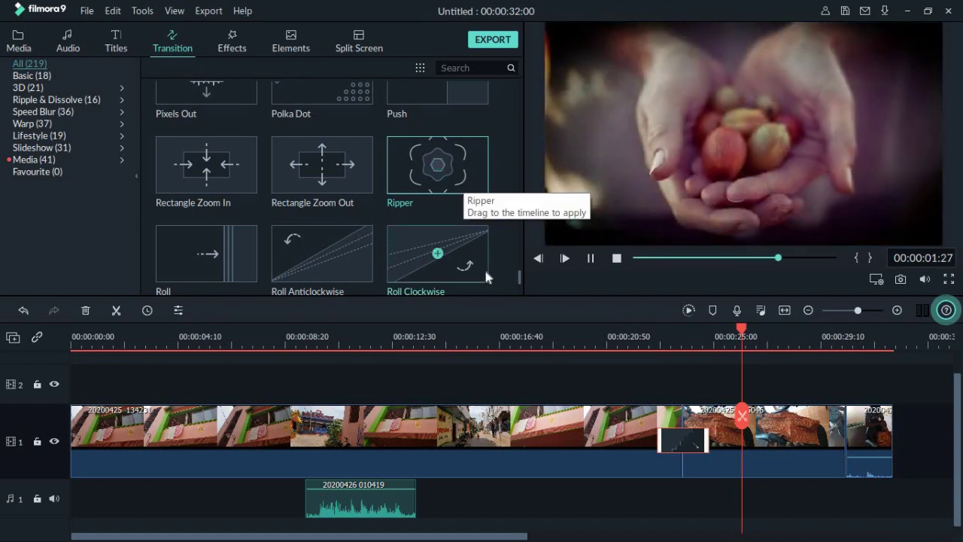
left_click(470, 253)
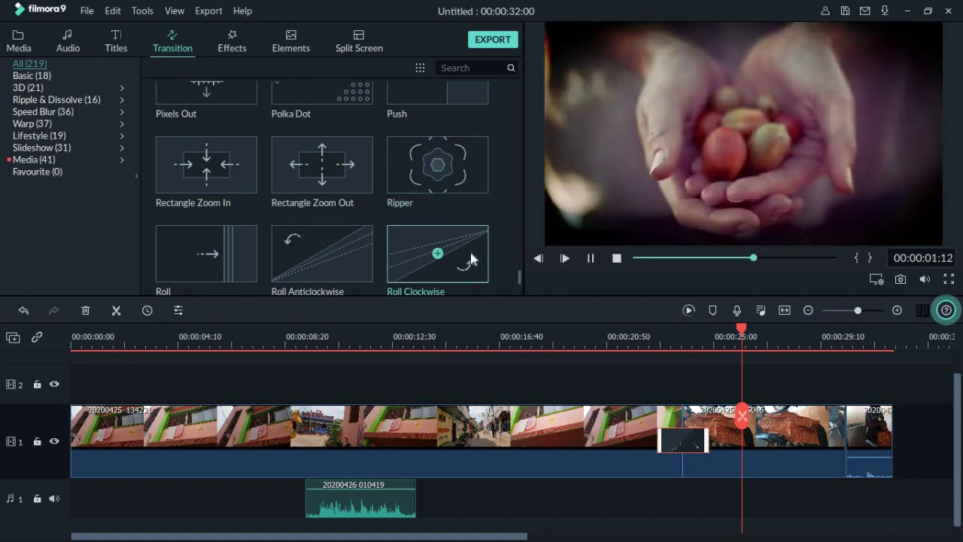
left_click(458, 183)
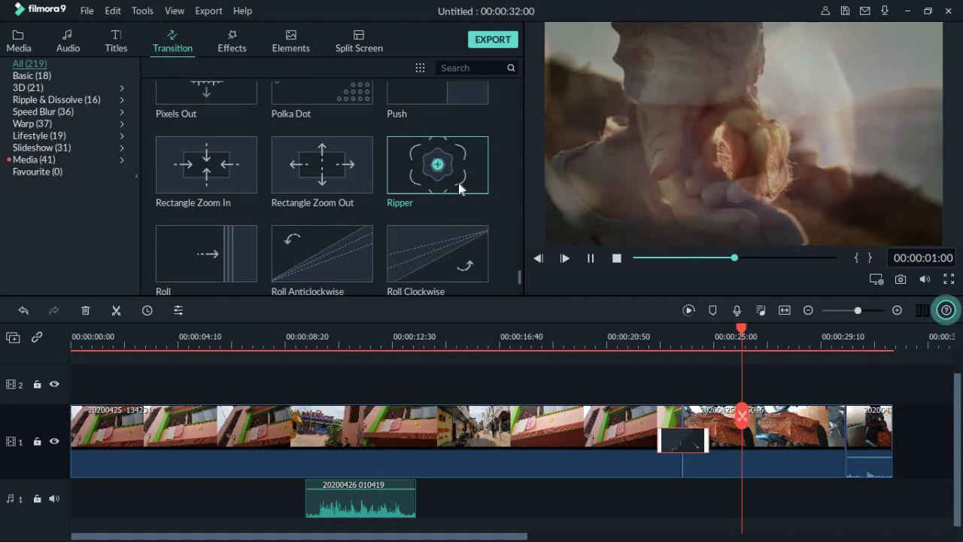
Add the Ripper transition at the cut between the second and third video clips and play it through
left_click_drag(844, 297, 826, 396)
left_click(799, 332)
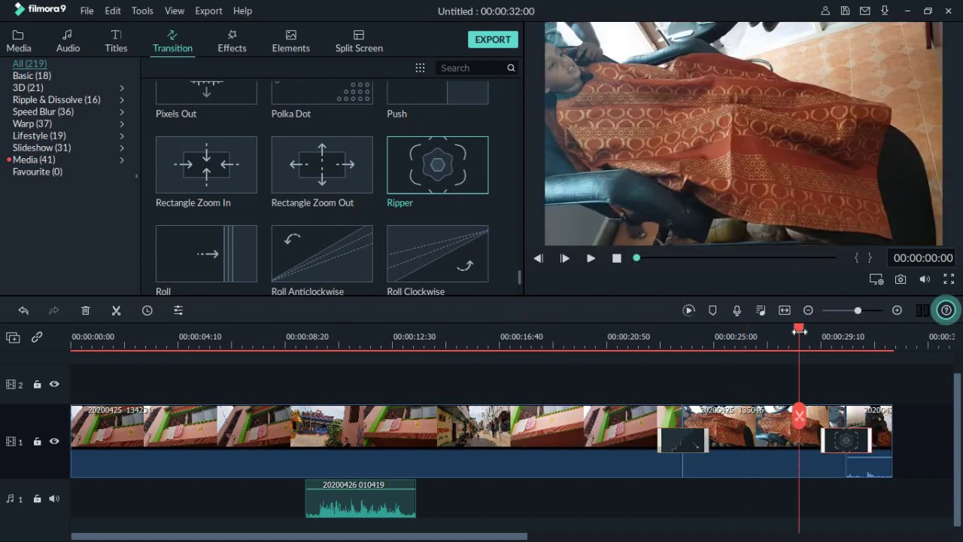
key("space")
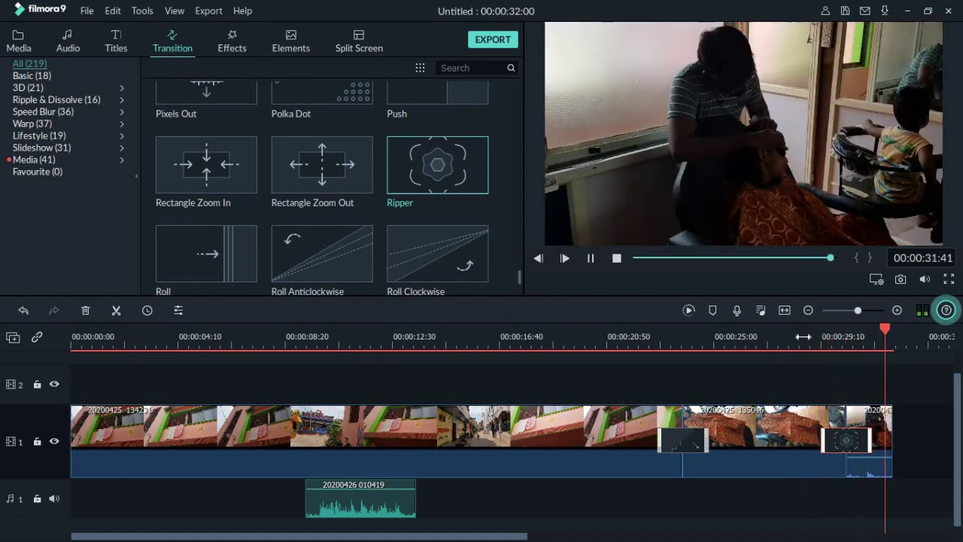
Show the Media transition packs and split the first video clip at about 16:58
left_click(43, 159)
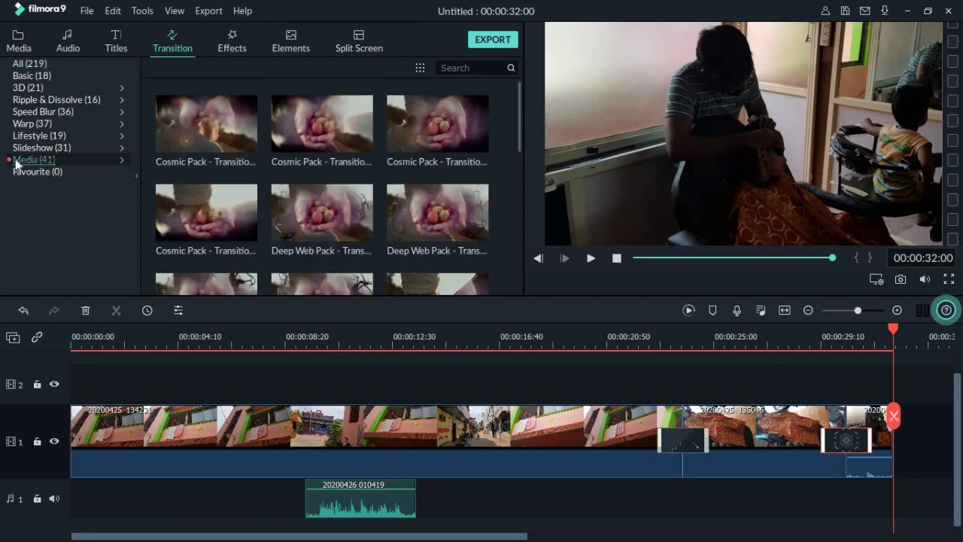
scroll(465, 165, "down", 10)
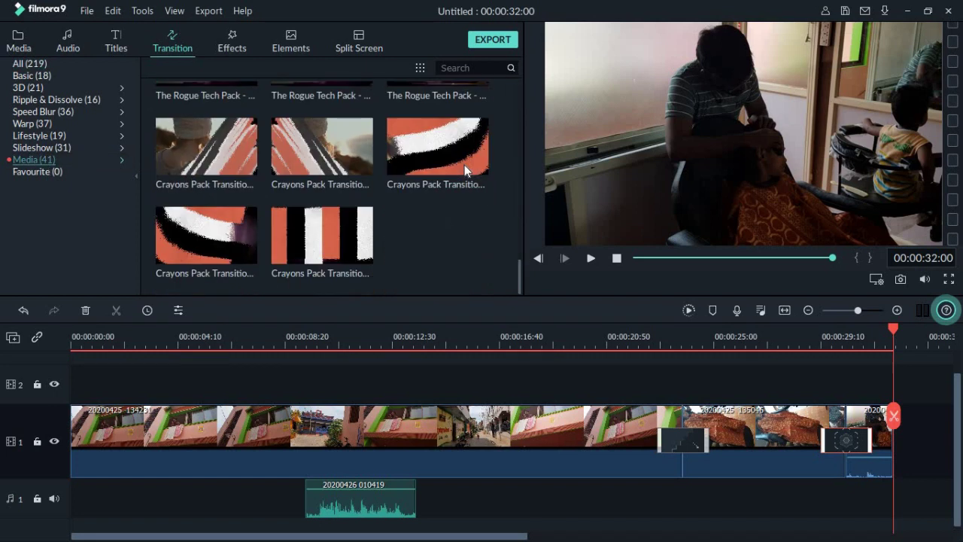
left_click(809, 310)
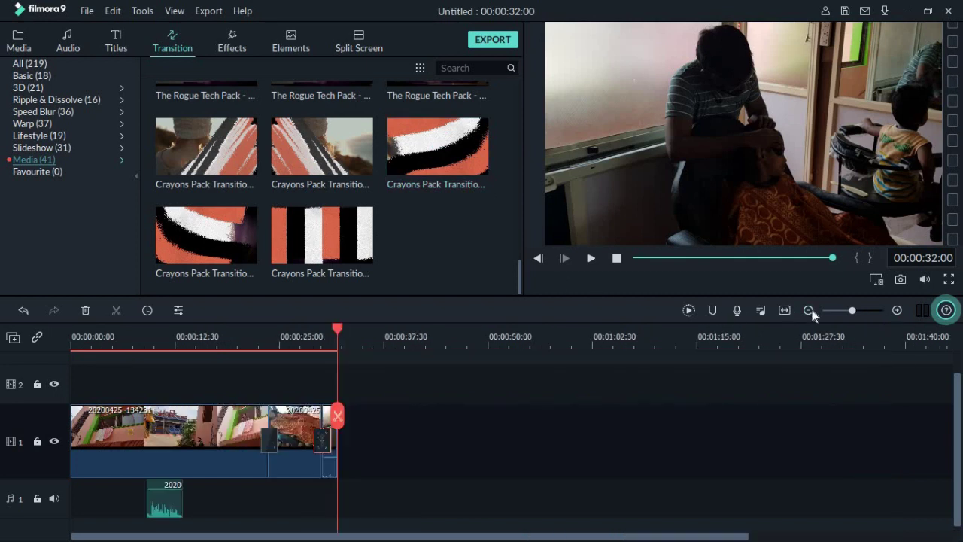
left_click(211, 337)
left_click(211, 414)
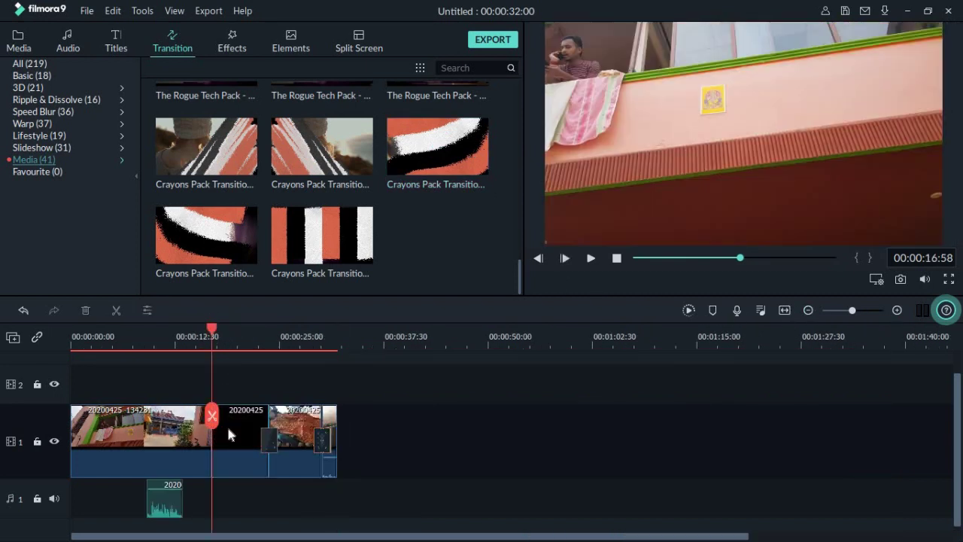
Try to add a Crayons Pack transition at the new cut in the first video clip
left_click_drag(437, 148, 210, 432)
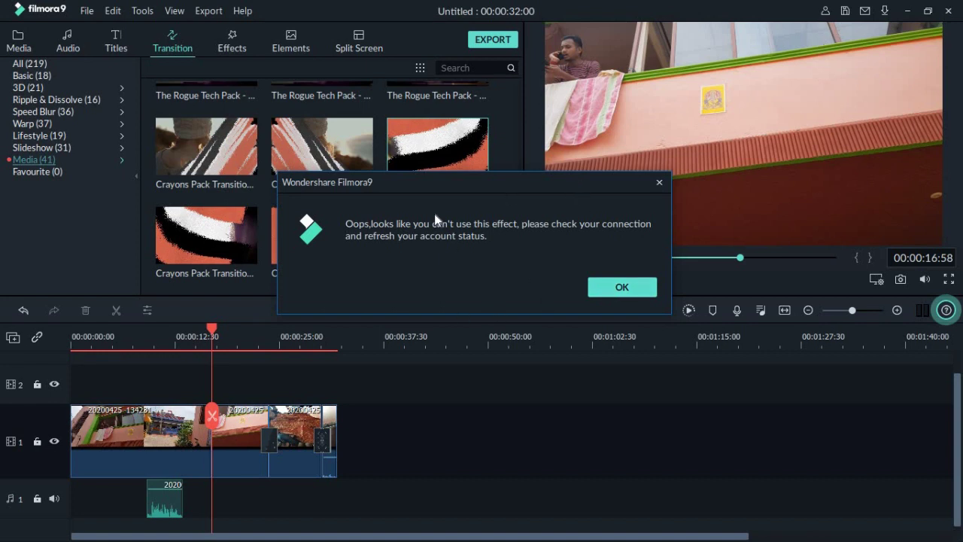
left_click(626, 288)
scroll(475, 218, "down", 5)
Add the third Cosmic Pack transition at the cut at 16:58 and play it from about 15:22
scroll(452, 207, "up", 5)
left_click_drag(477, 130, 208, 447)
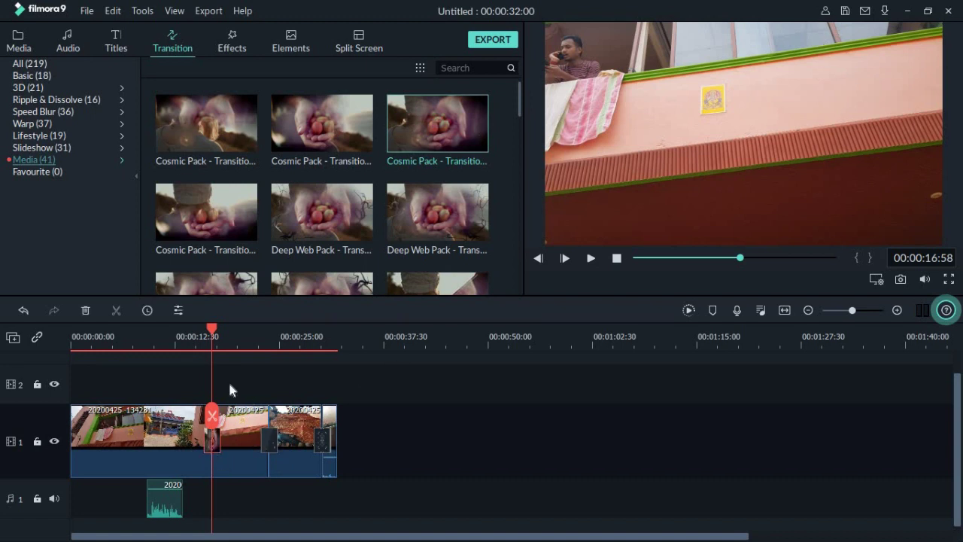
left_click(198, 337)
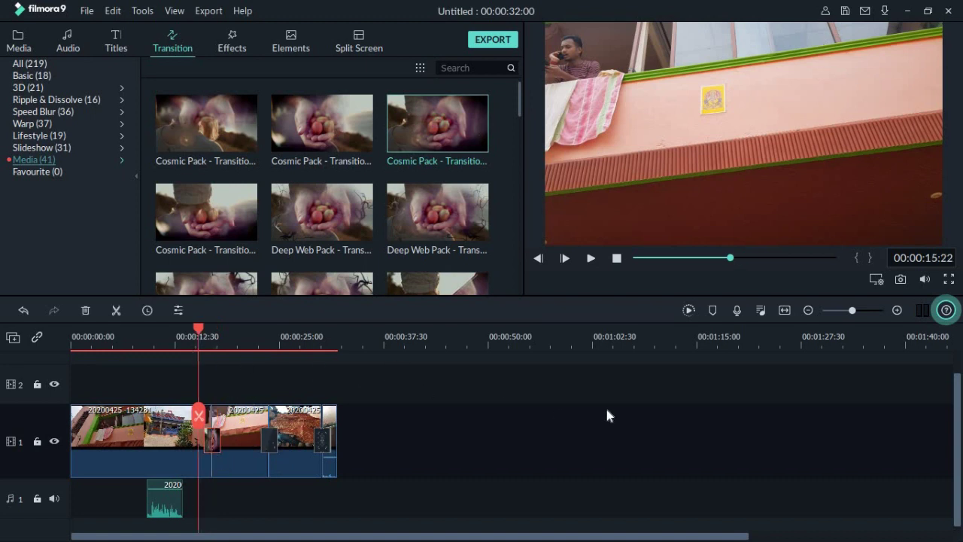
key("space")
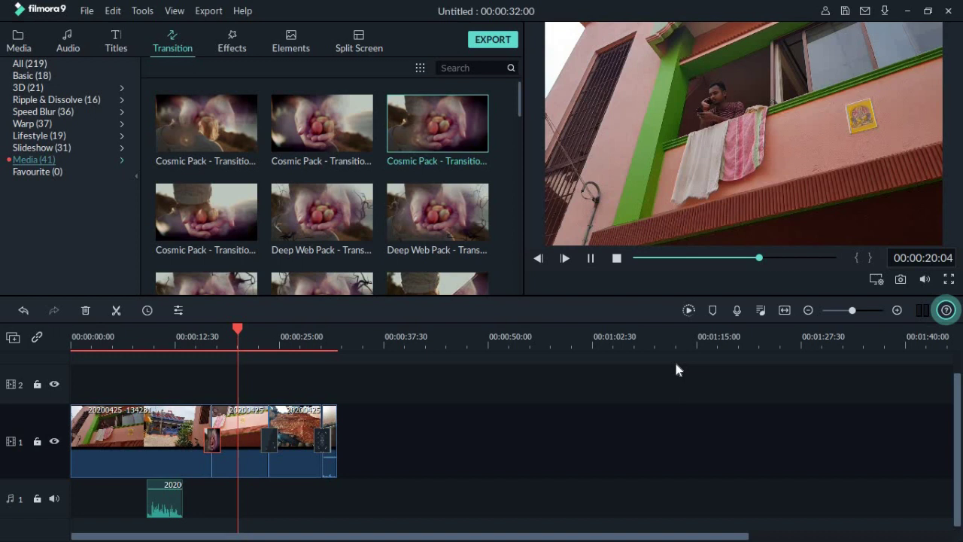
Enlarge the timeline and play through the Bar transition, pausing at about 24:34
left_click(863, 308)
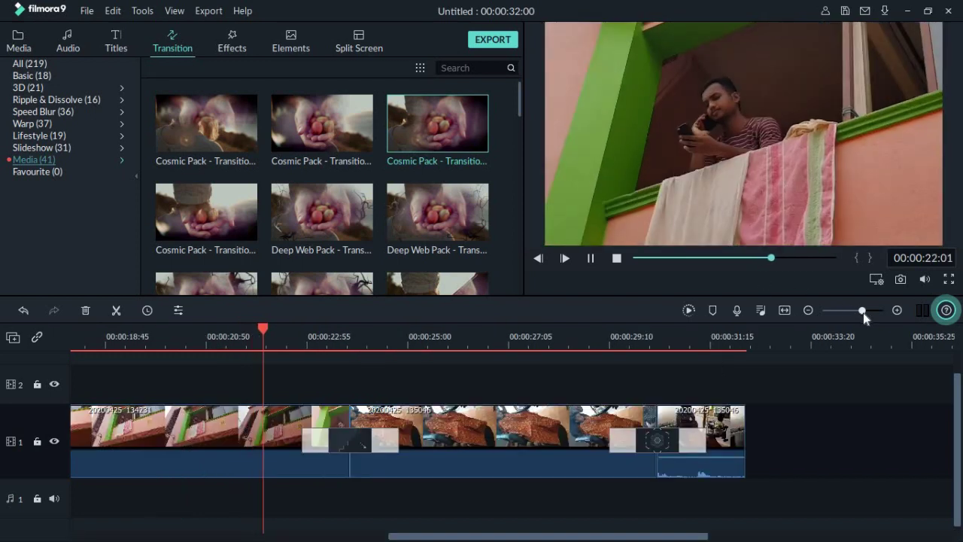
key("space")
key("space")
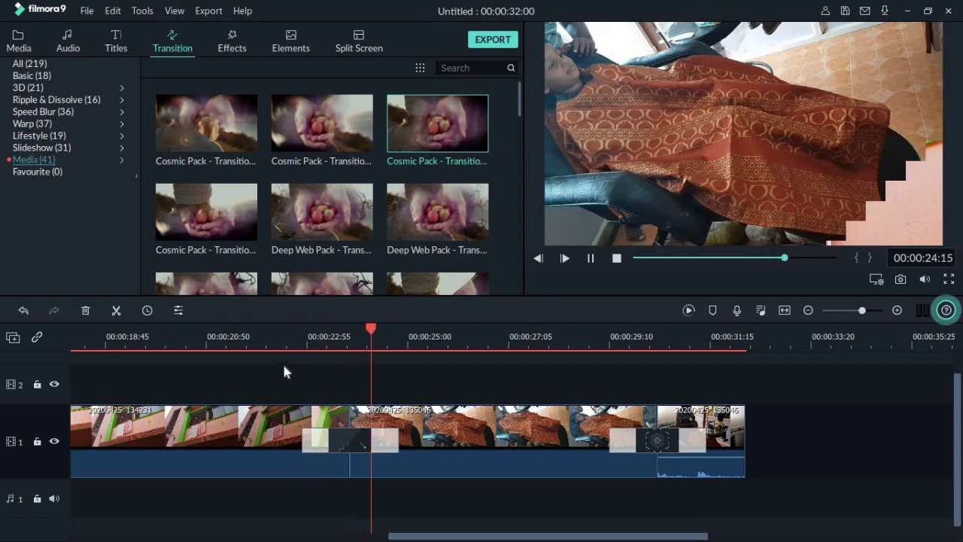
key("space")
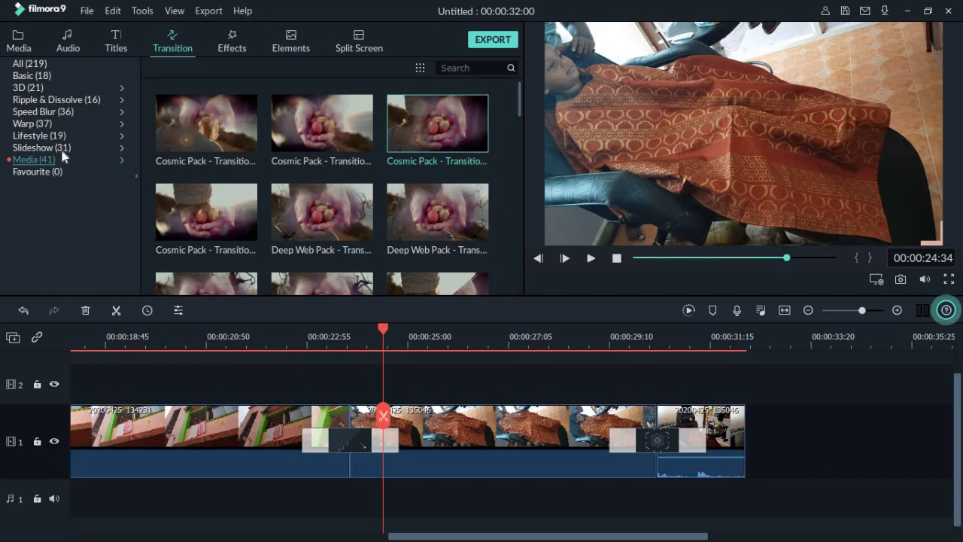
Look through the Warp transitions and open the effects library
left_click(36, 123)
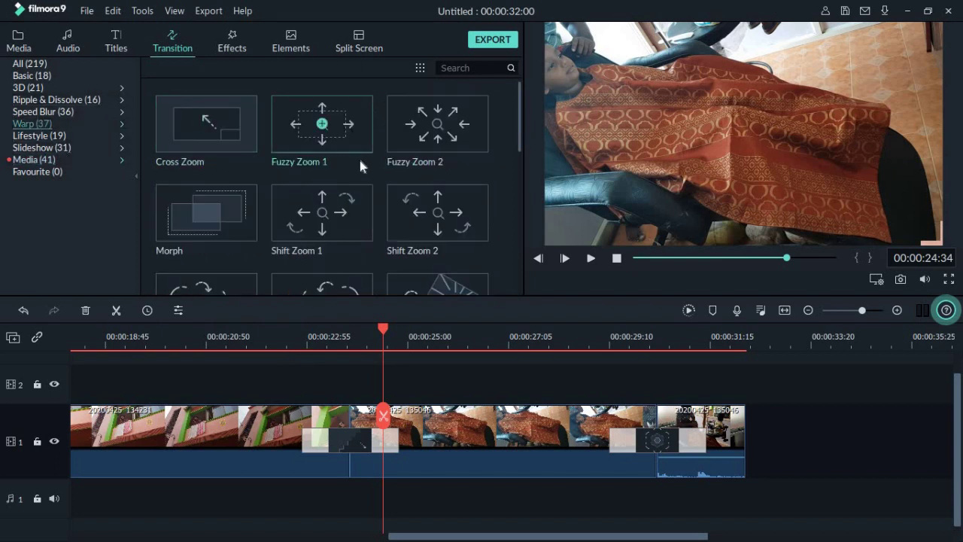
scroll(360, 161, "down", 10)
scroll(373, 153, "up", 10)
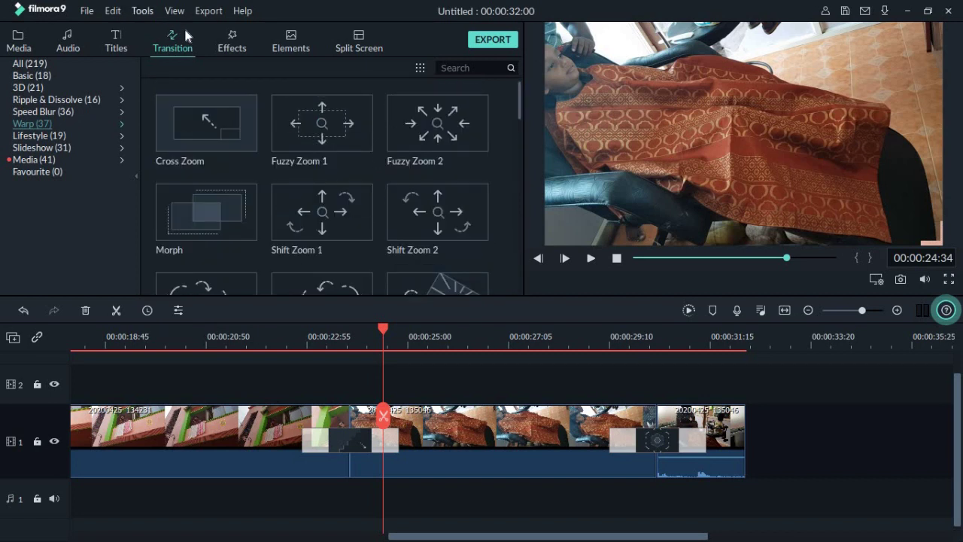
left_click(224, 44)
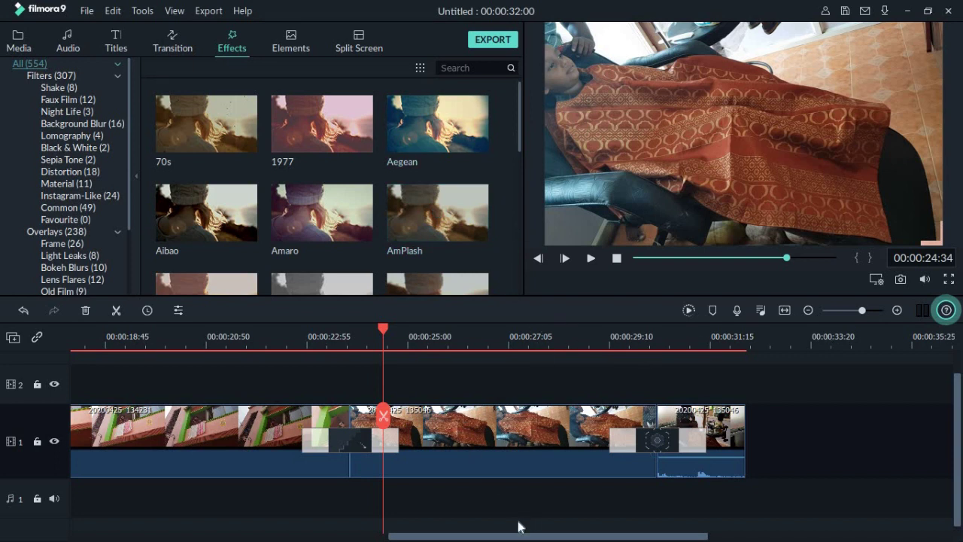
Try to apply the Aegean filter to the clip between the Bar and Ripper transitions and play that clip
scroll(709, 414, "left", 5)
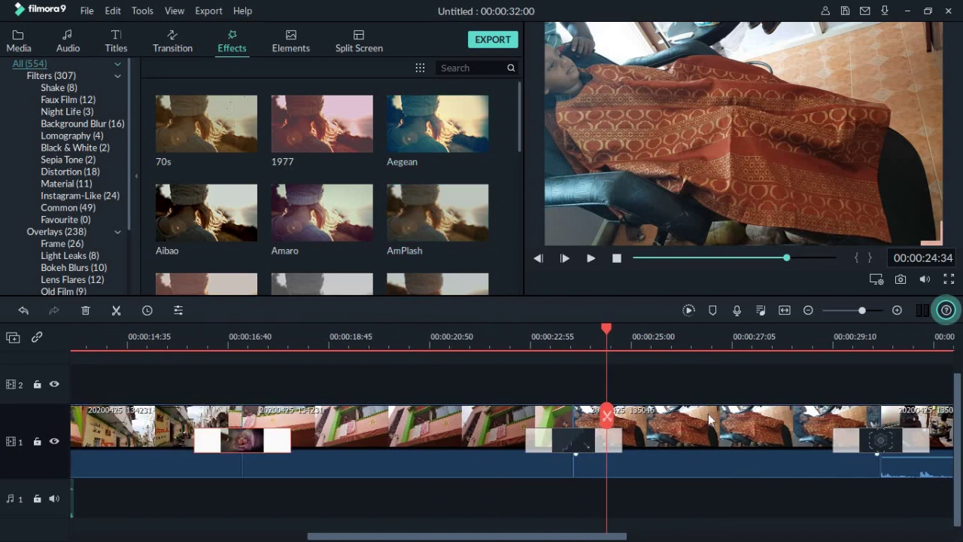
left_click(708, 414)
left_click_drag(599, 536, 655, 536)
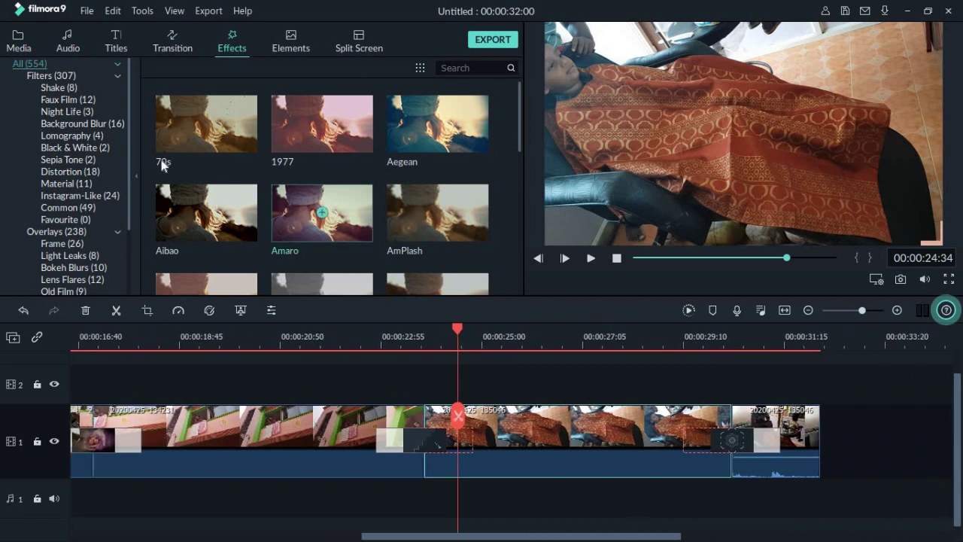
left_click_drag(474, 143, 419, 158)
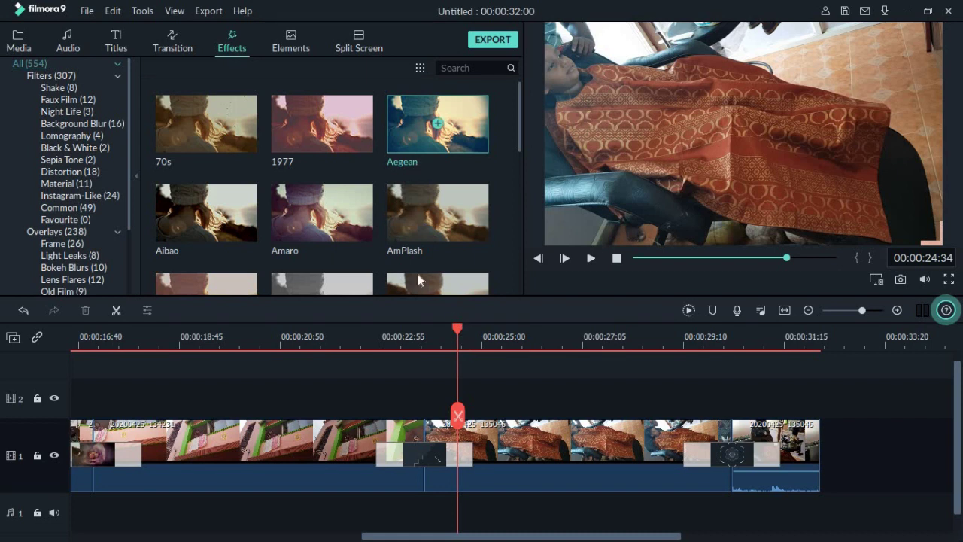
left_click(416, 335)
key("space")
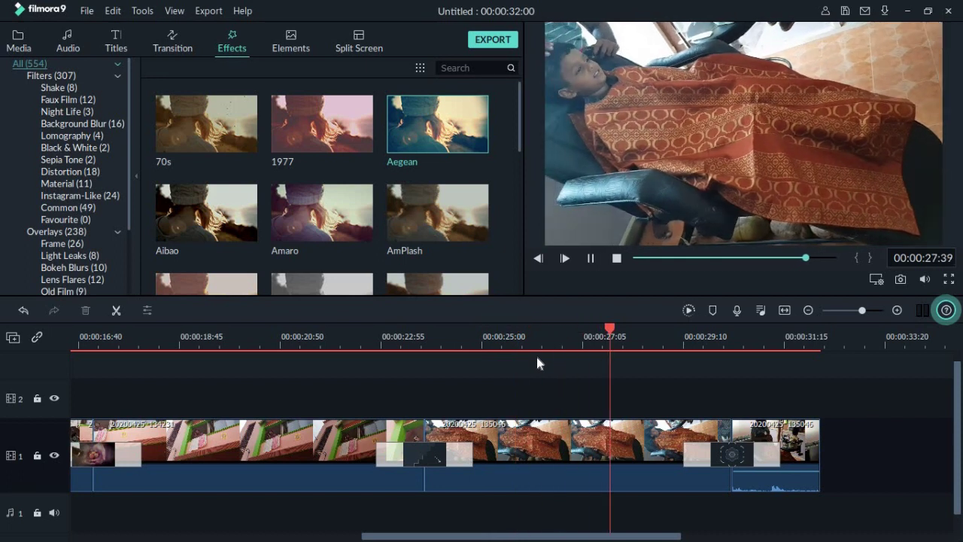
key("space")
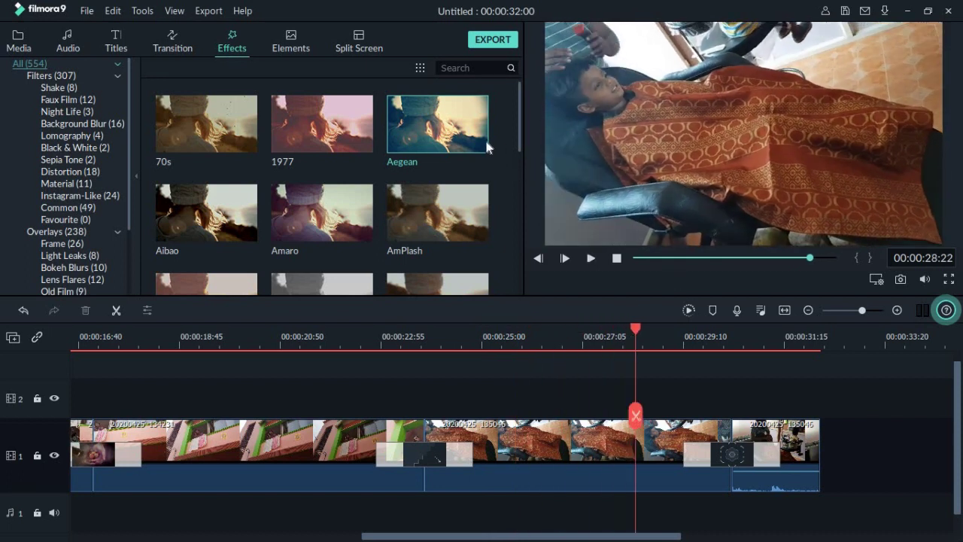
Apply the Aegean filter to the clip between the Bar and Ripper transitions and play it from about 23:05
left_click(490, 443)
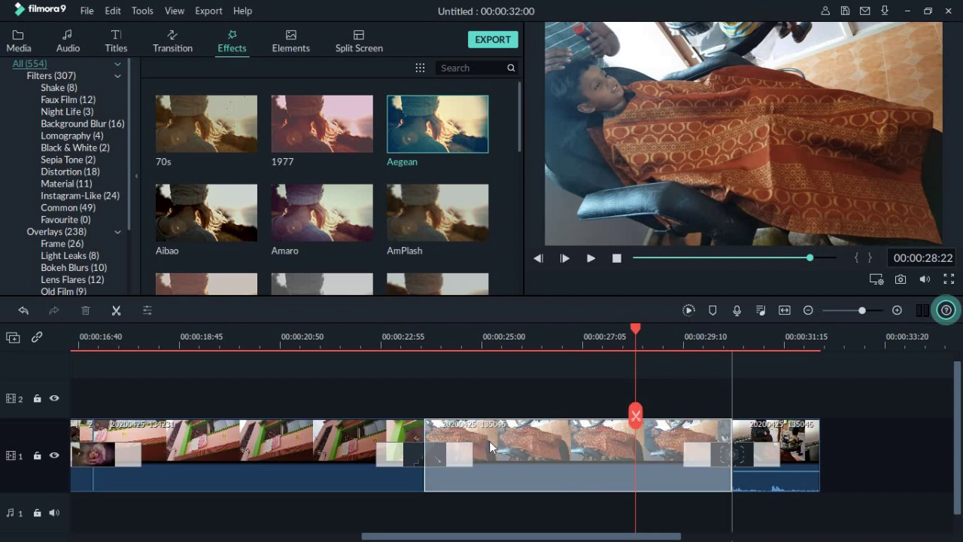
left_click_drag(489, 441, 489, 441)
left_click(404, 339)
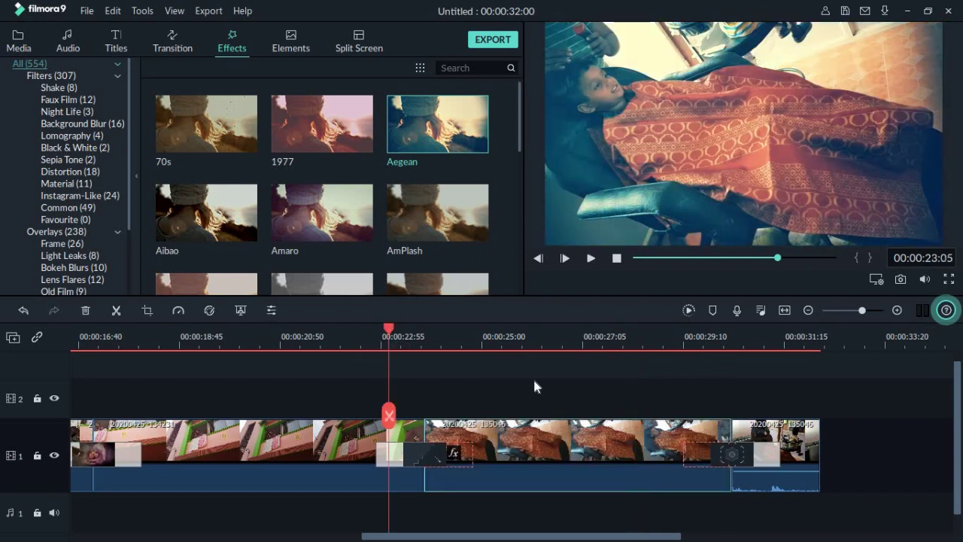
key("space")
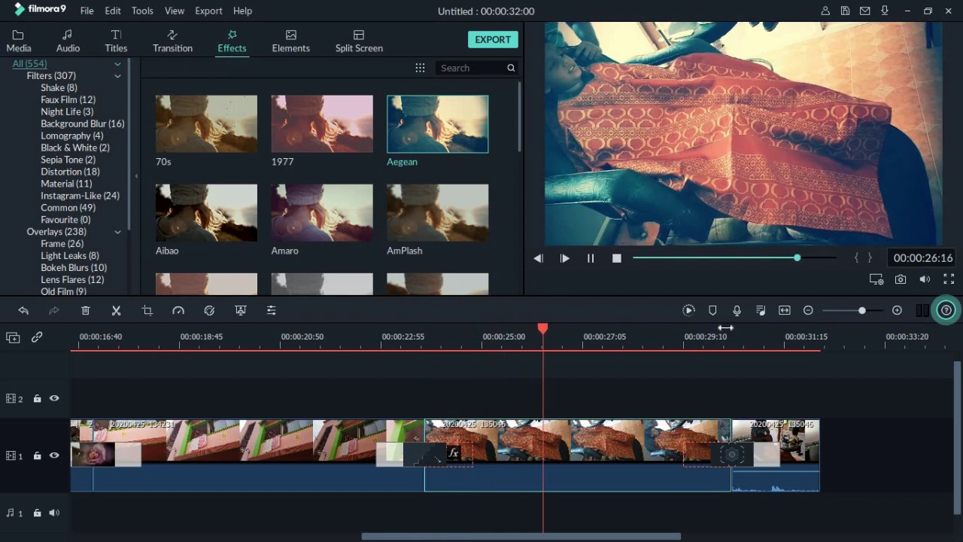
key("space")
Apply the second Deep Web Pack overlay to the clip with the Aegean filter and play it from about 23:31
scroll(369, 195, "down", 15)
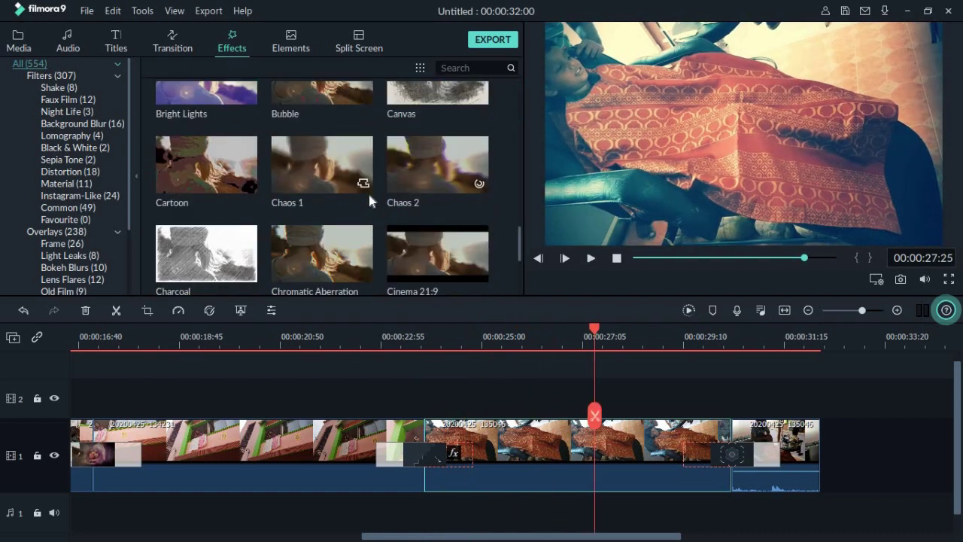
scroll(370, 195, "up", 5)
scroll(369, 196, "down", 5)
scroll(370, 195, "up", 7)
scroll(369, 197, "up", 5)
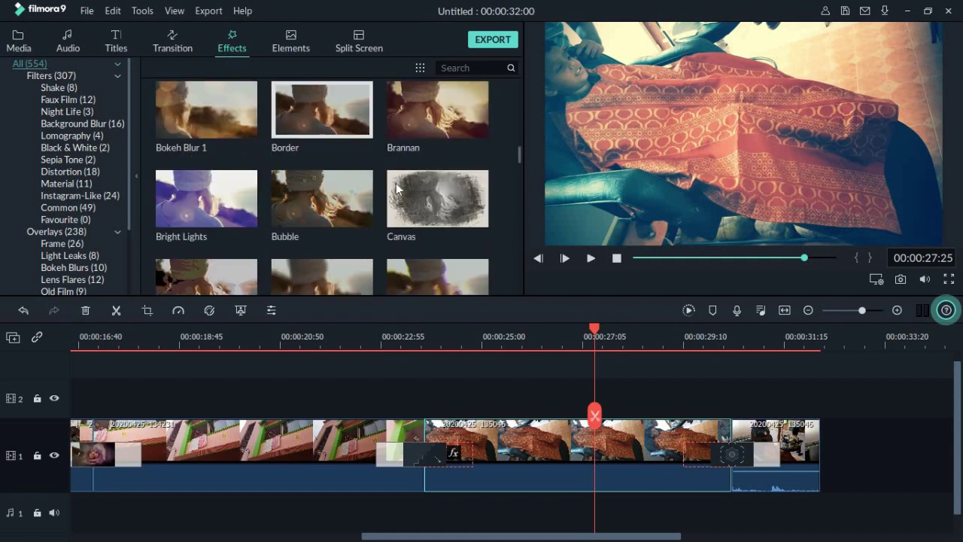
left_click_drag(520, 146, 527, 199)
left_click_drag(482, 221, 479, 433)
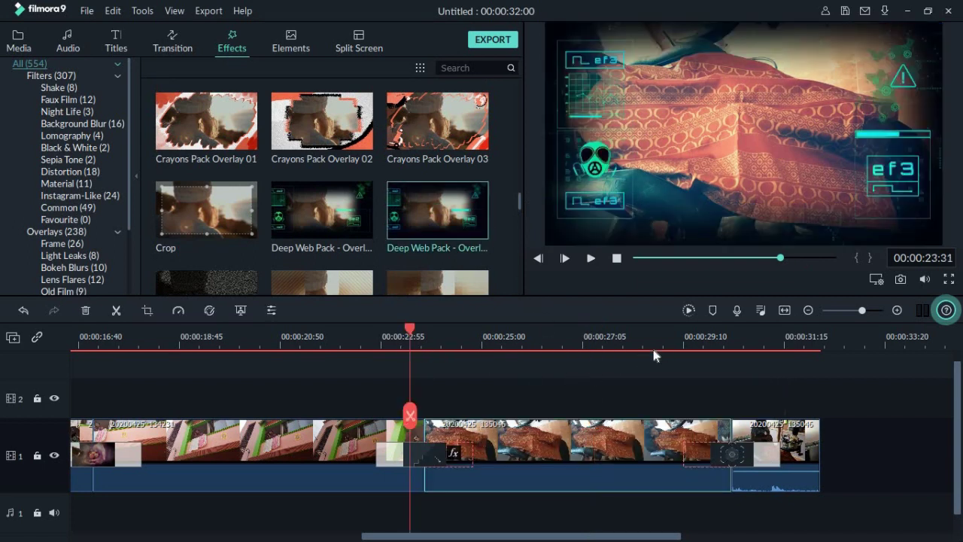
key("space")
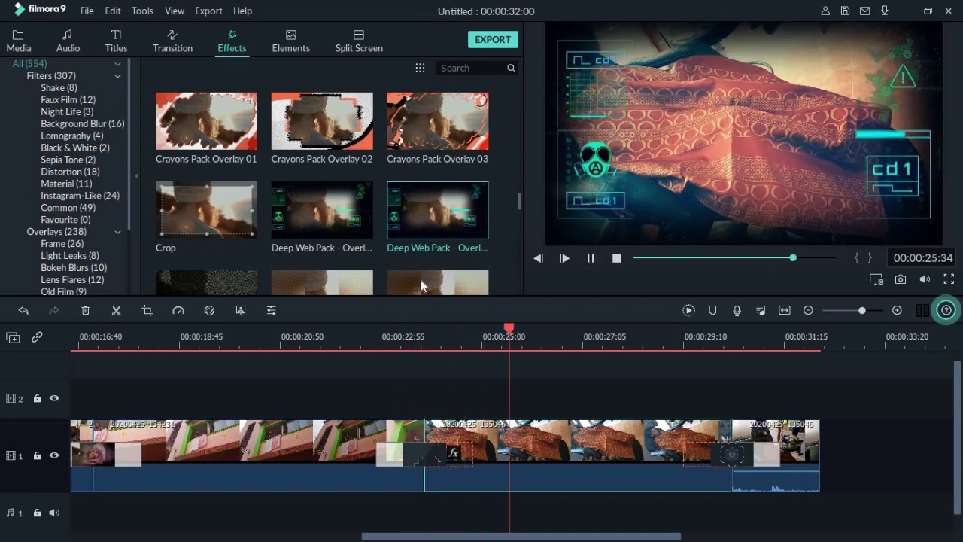
key("space")
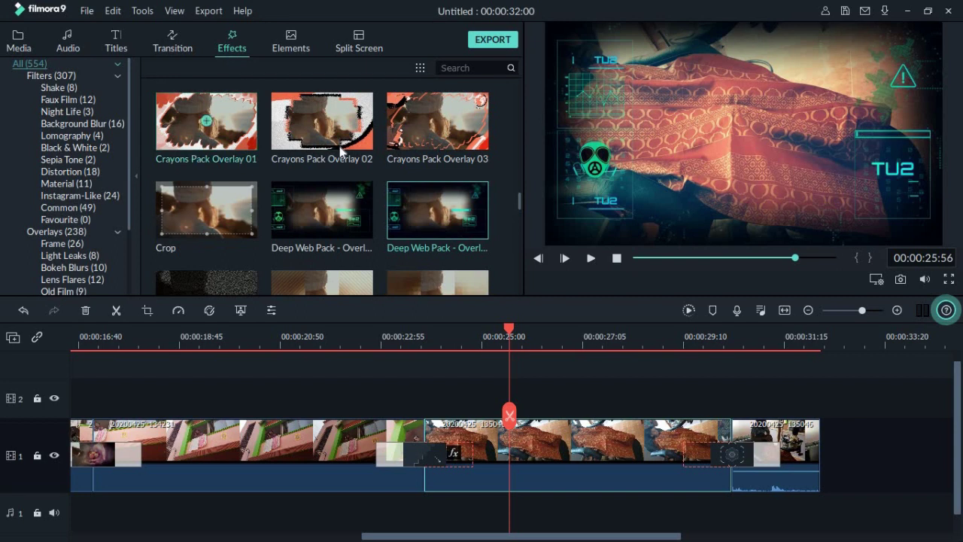
Look through the remaining filters and overlays to the end of the effects library
scroll(355, 150, "down", 15)
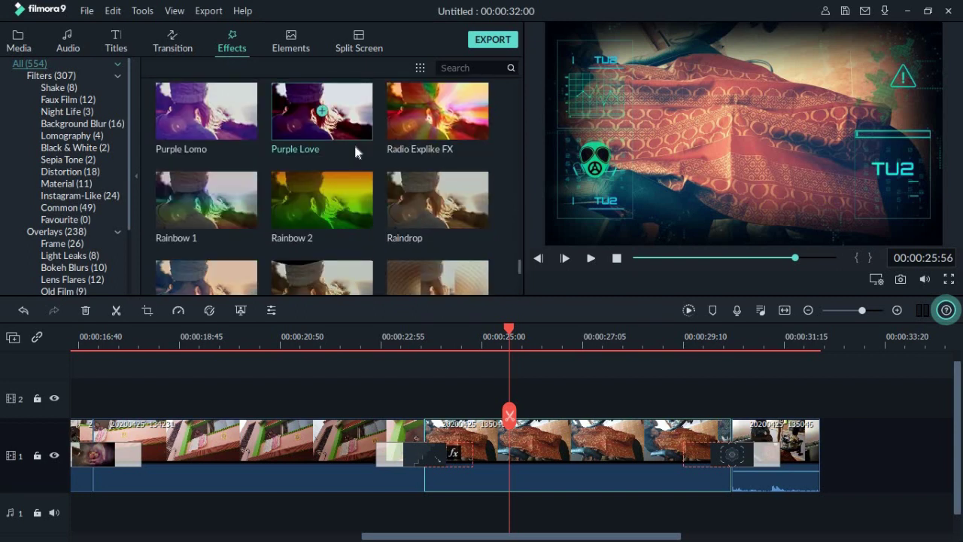
scroll(354, 143, "down", 6)
scroll(354, 152, "down", 9)
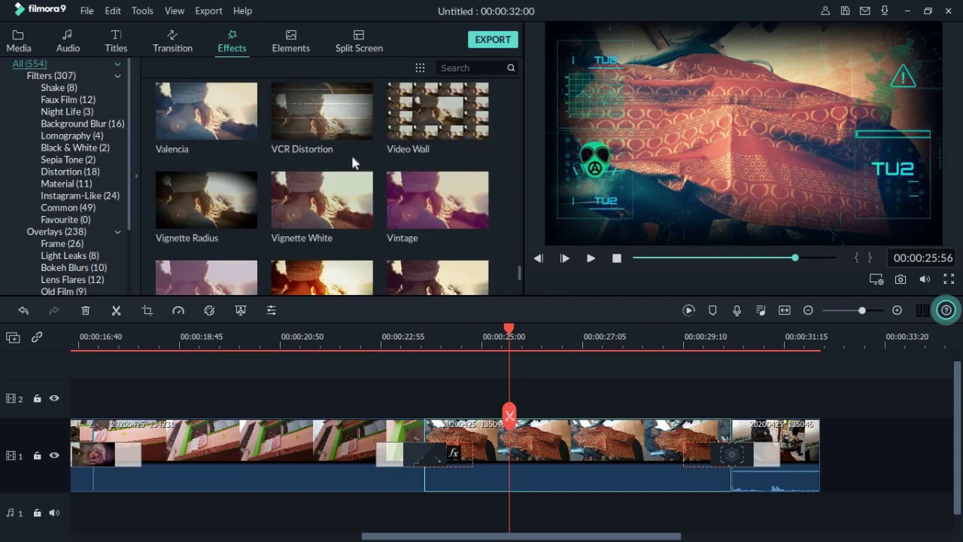
scroll(348, 151, "down", 8)
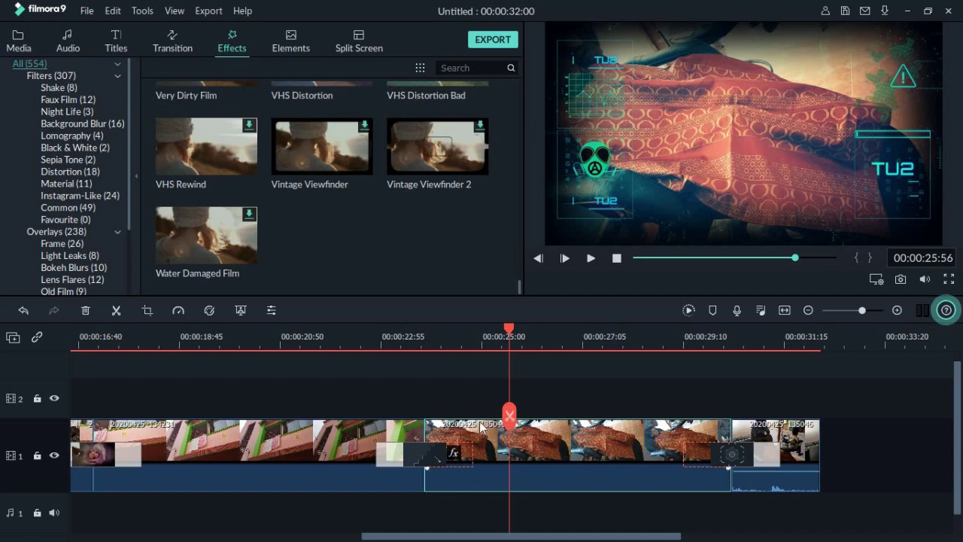
Undo the filter and overlay applied to the clip between the Bar and Ripper transitions
key("ctrl+z")
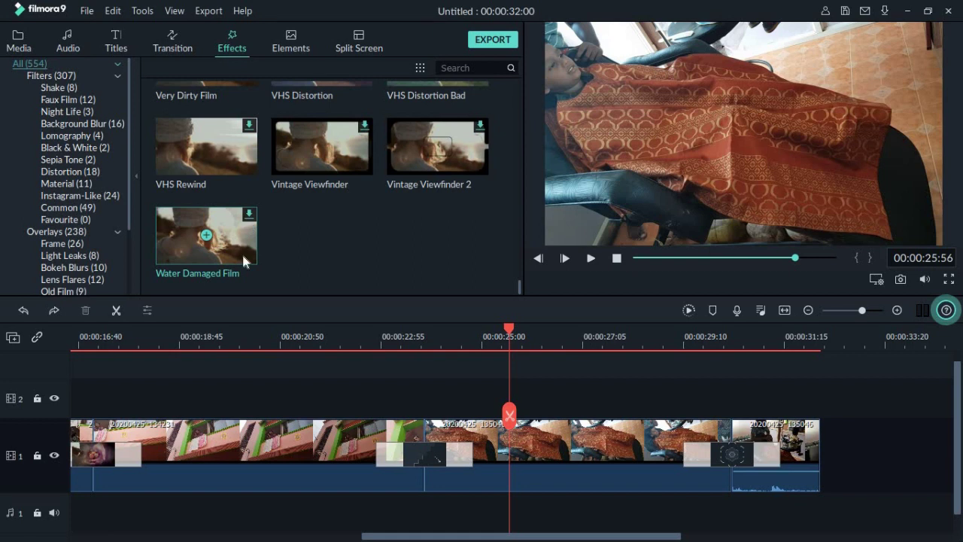
right_click(589, 440)
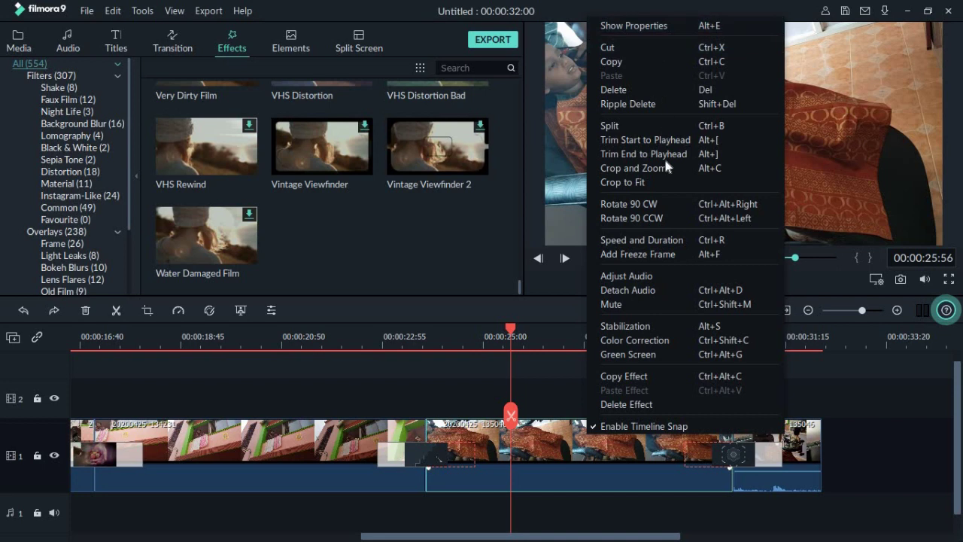
right_click(537, 371)
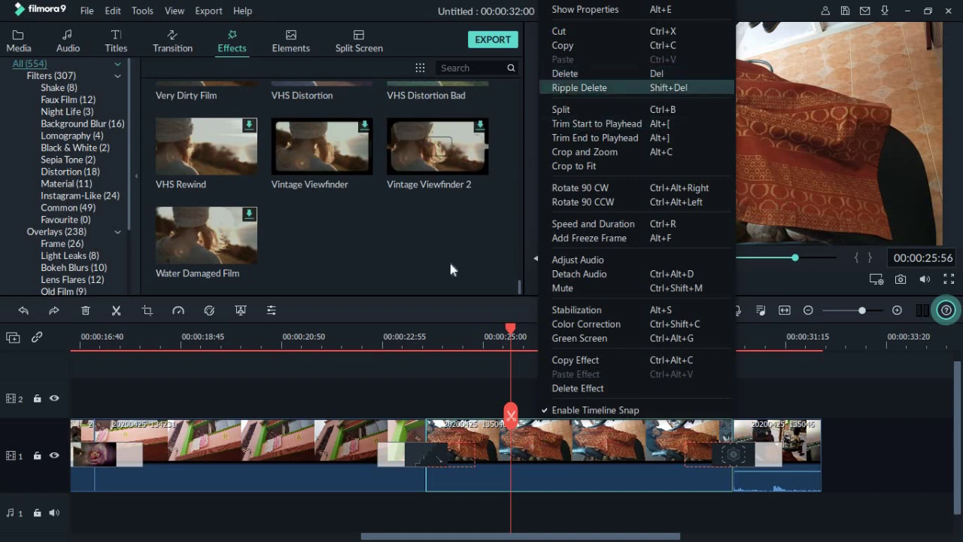
left_click(413, 308)
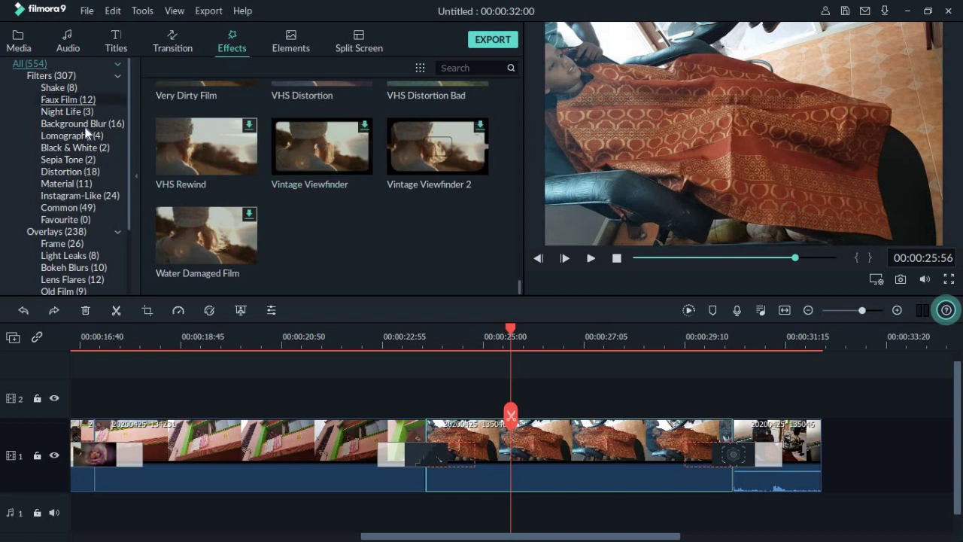
Try the third-from-last Rogue Tech Pack overlay on the clip between the Bar and Ripper transitions, playing it from about 23:33
scroll(86, 132, "down", 3)
left_click(75, 268)
scroll(346, 184, "down", 5)
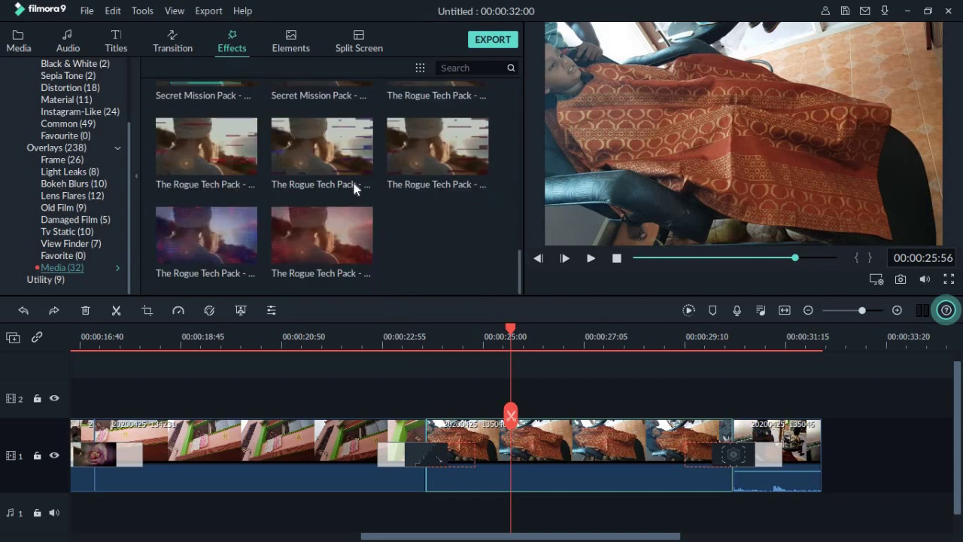
left_click_drag(415, 154, 450, 452)
left_click(414, 343)
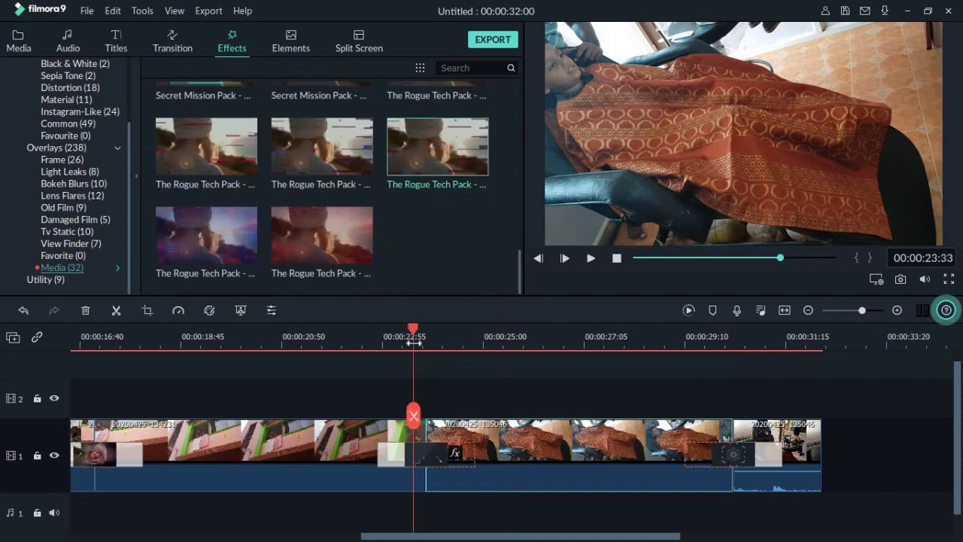
key("space")
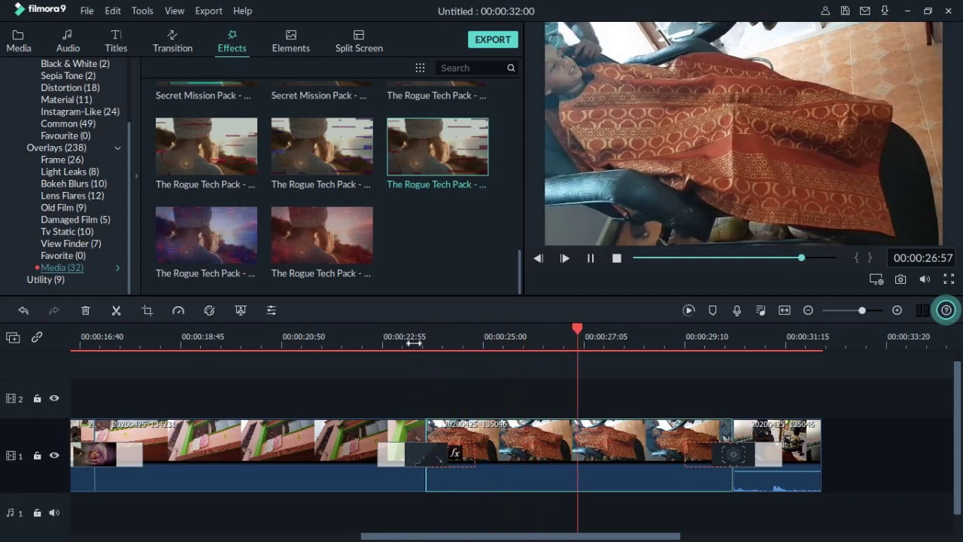
key("space")
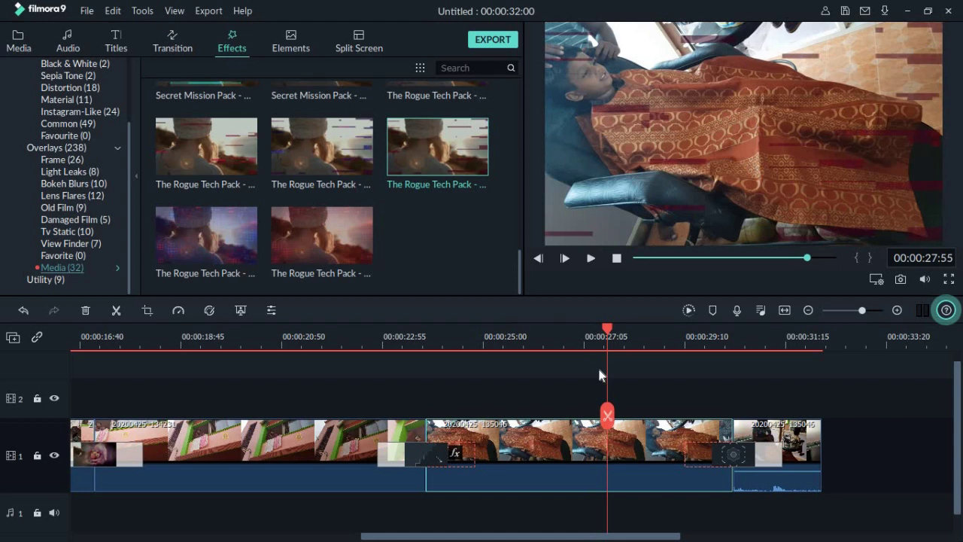
key("ctrl+z")
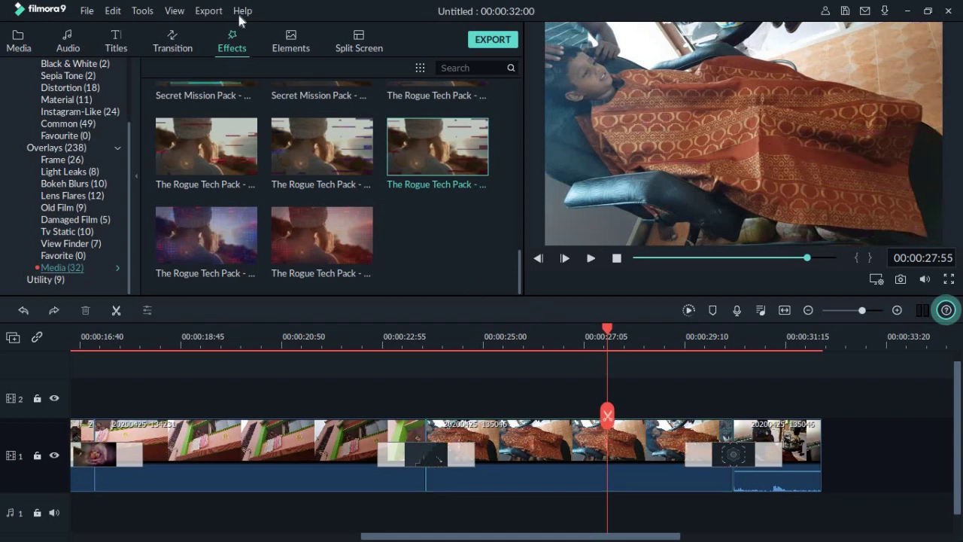
Try to add the bicycle element from the Crayons Pack to video track 2 above the clip after the Bar transition
left_click(292, 42)
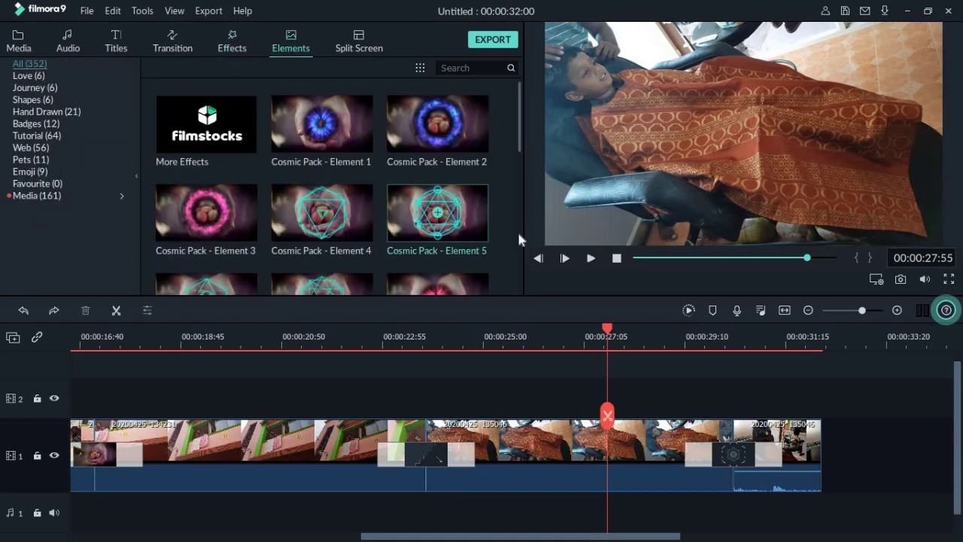
scroll(519, 239, "down", 5)
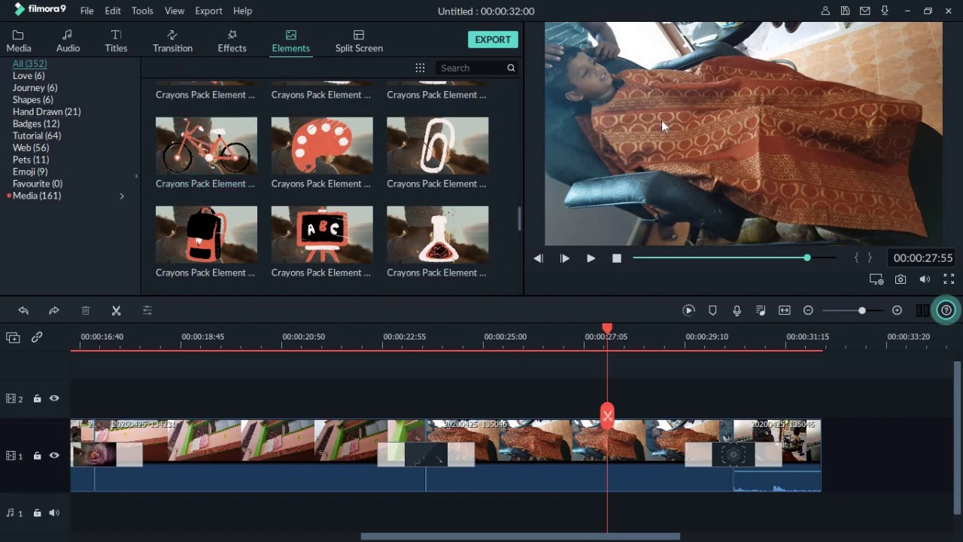
left_click_drag(255, 155, 455, 408)
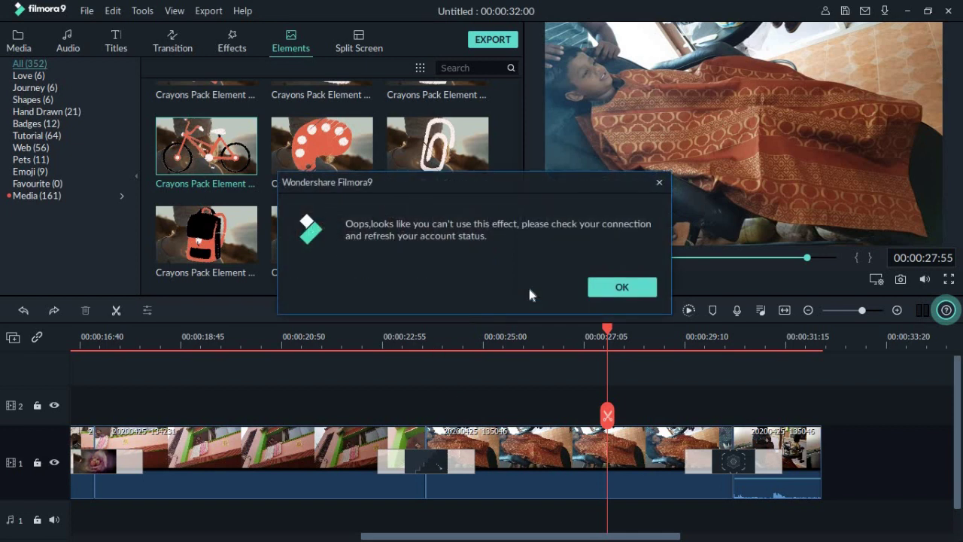
left_click(618, 287)
Add Element Love 6 to video track 2 at about 24:46 and play the timeline from about 24:24
scroll(395, 161, "up", 5)
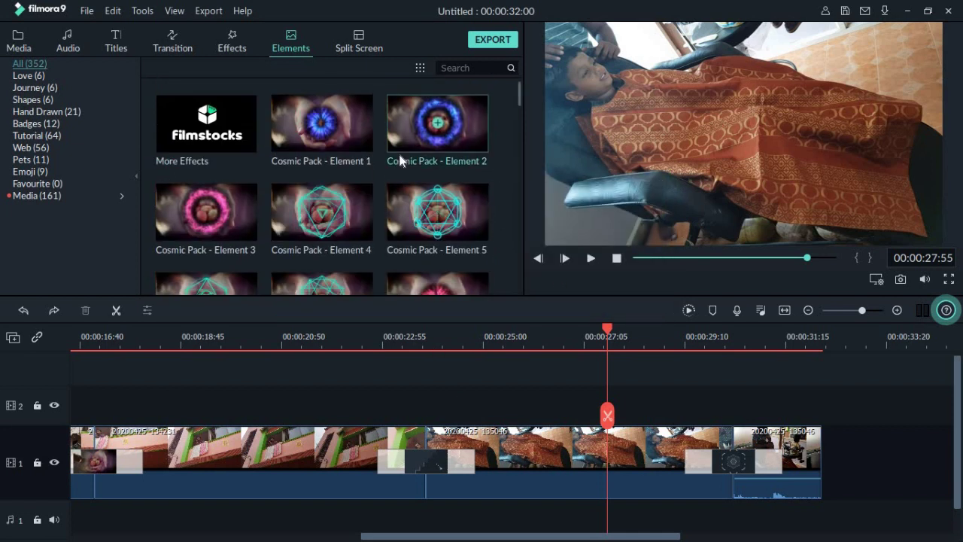
left_click(45, 90)
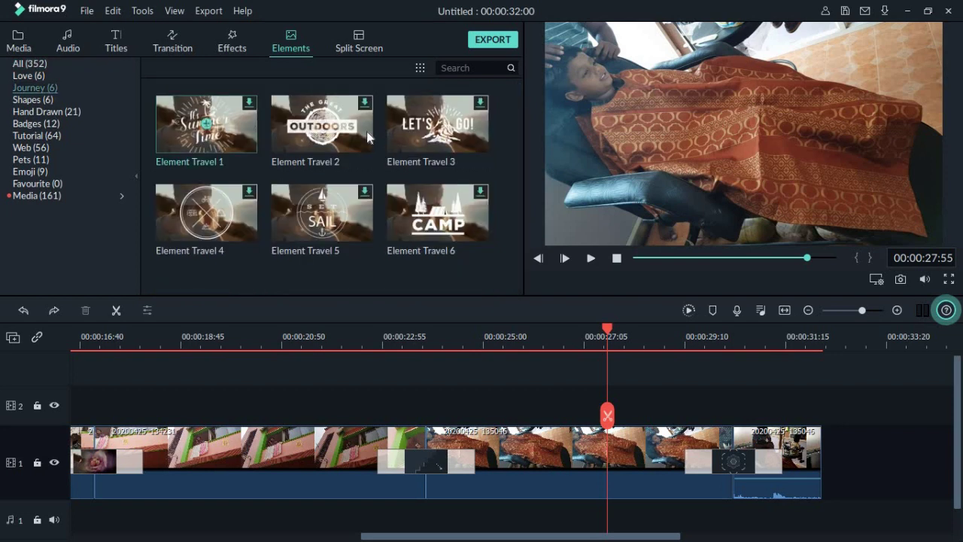
left_click(20, 76)
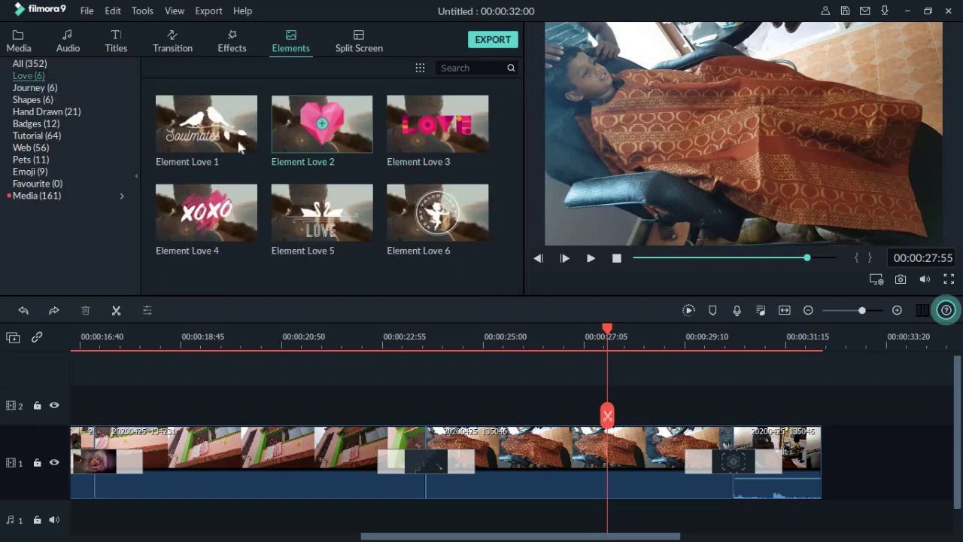
left_click(405, 224)
left_click_drag(405, 223, 472, 394)
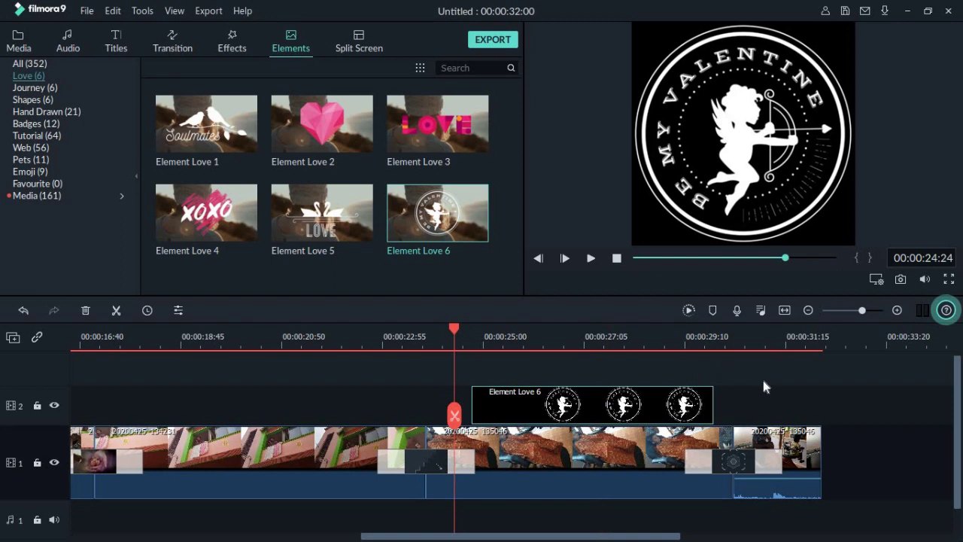
key("space")
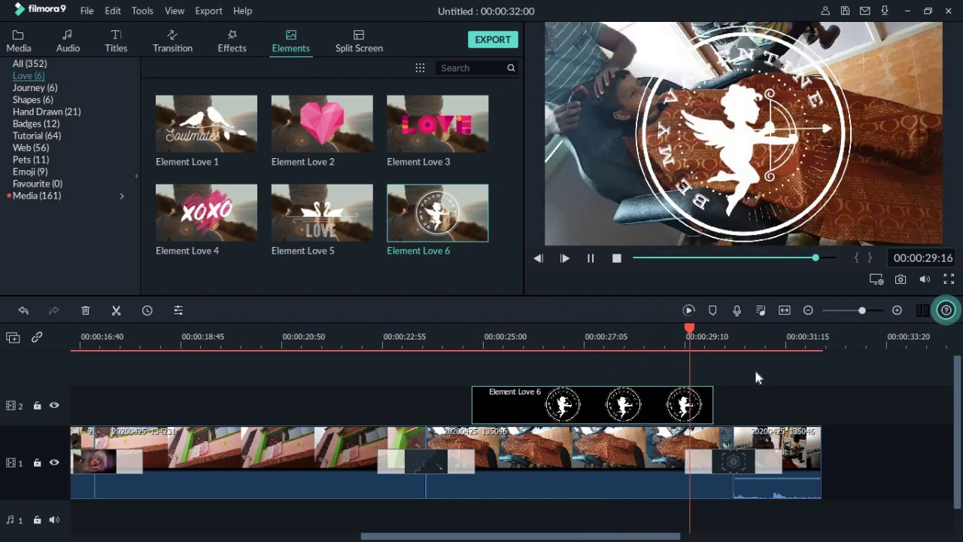
key("space")
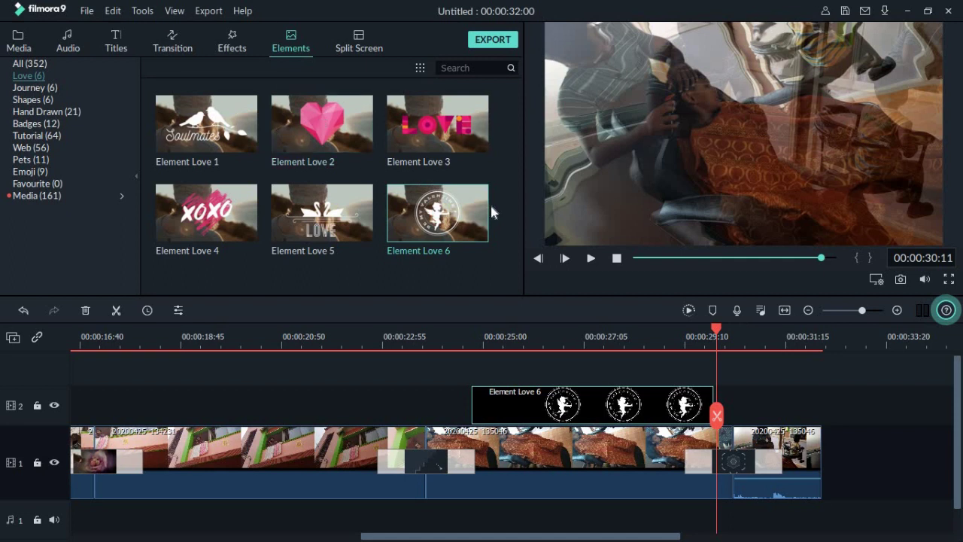
Look through the Pets and Web categories of the elements library
left_click(590, 448)
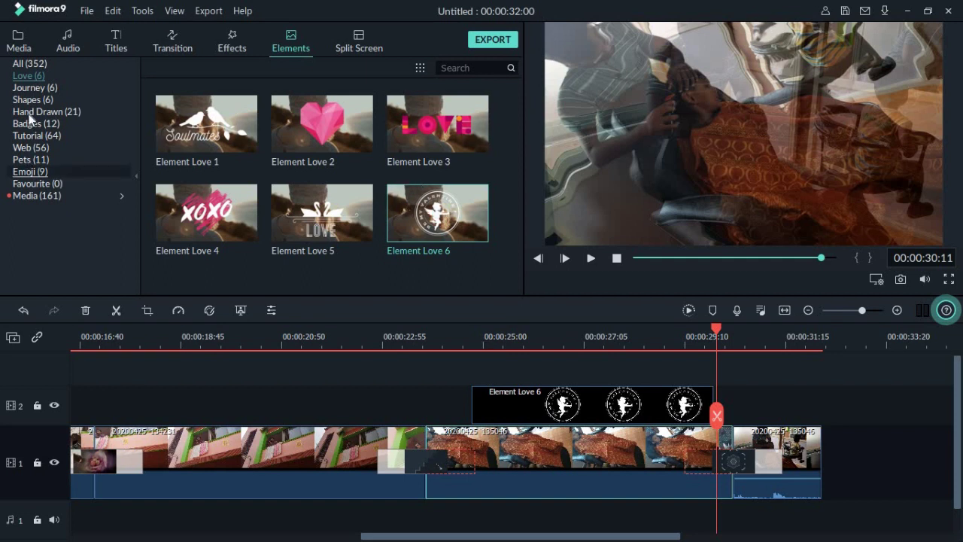
left_click(38, 160)
scroll(438, 187, "down", 2)
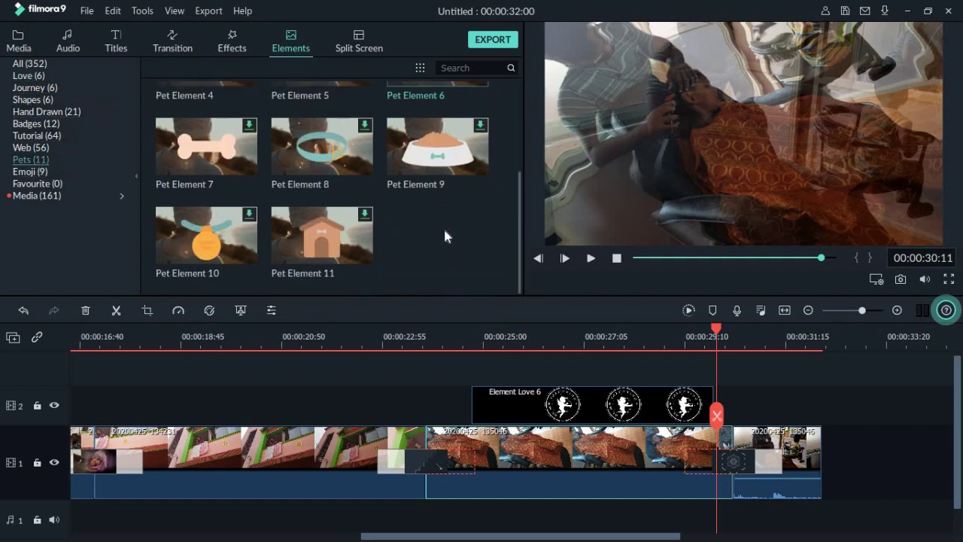
left_click(30, 148)
scroll(342, 186, "down", 5)
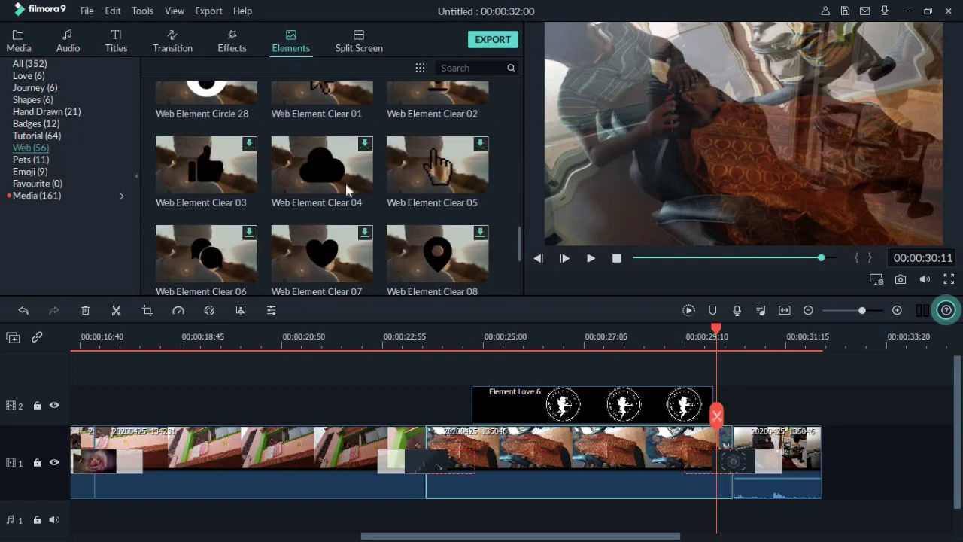
scroll(343, 187, "up", 6)
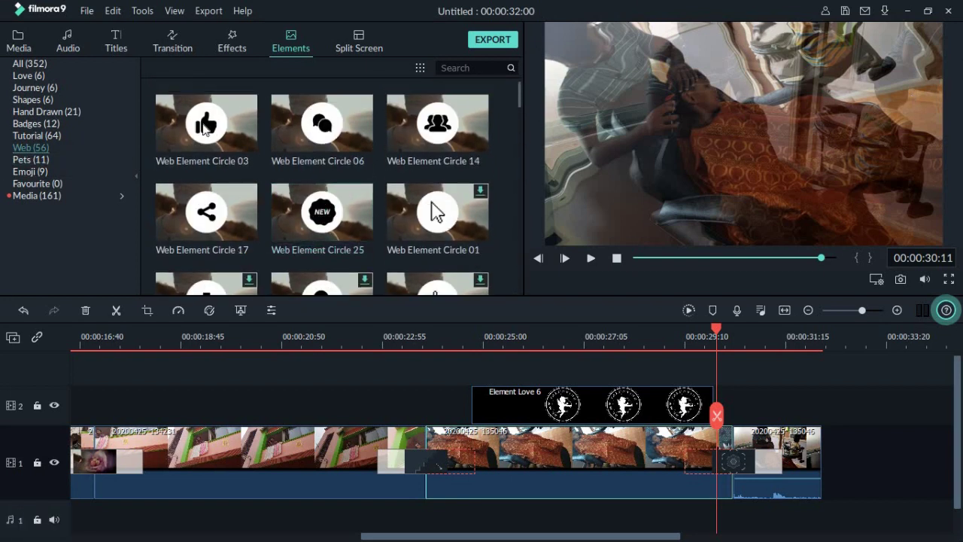
Delete Element Love 6 from video track 2
left_click(621, 398)
key("Delete")
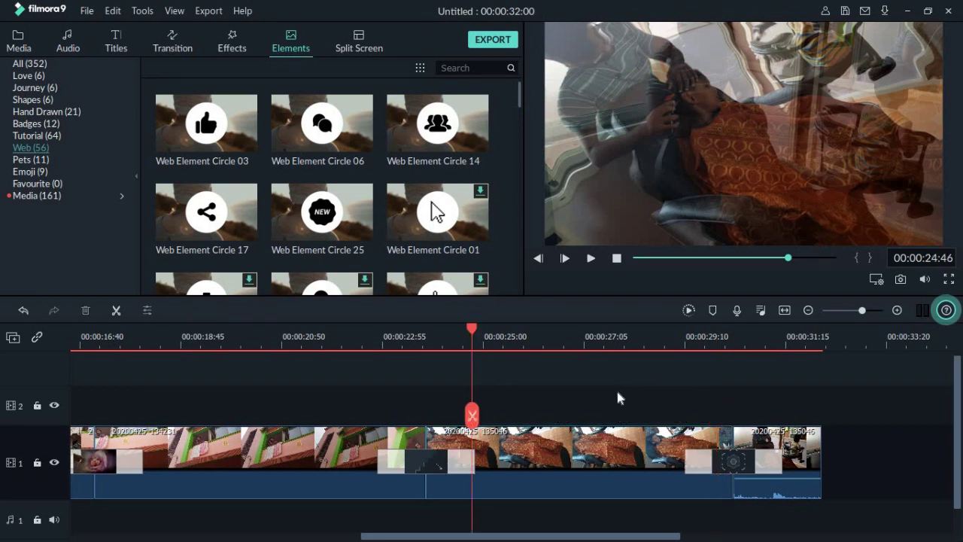
Preview Web Element Circle 03, 06 and 17, and look through the further Web elements
left_click(242, 134)
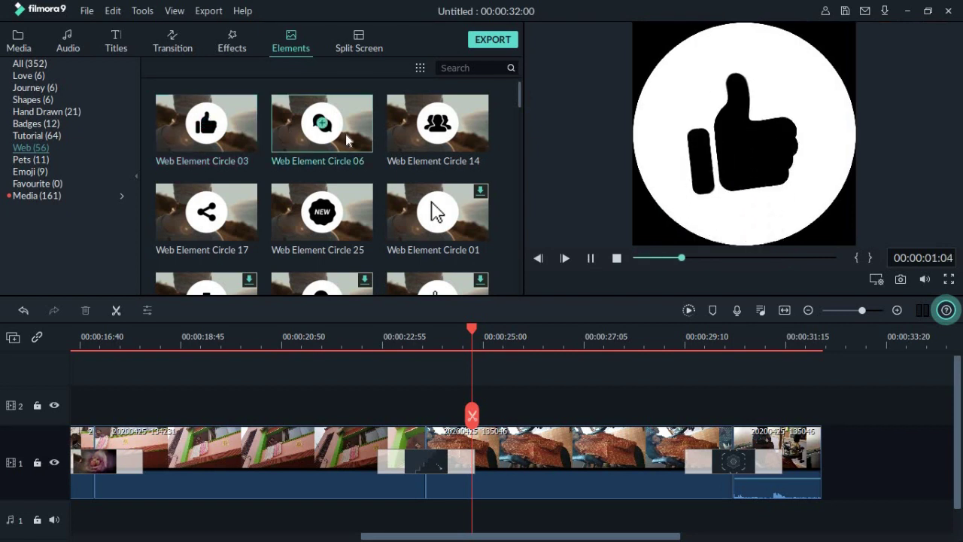
left_click(345, 135)
left_click(231, 211)
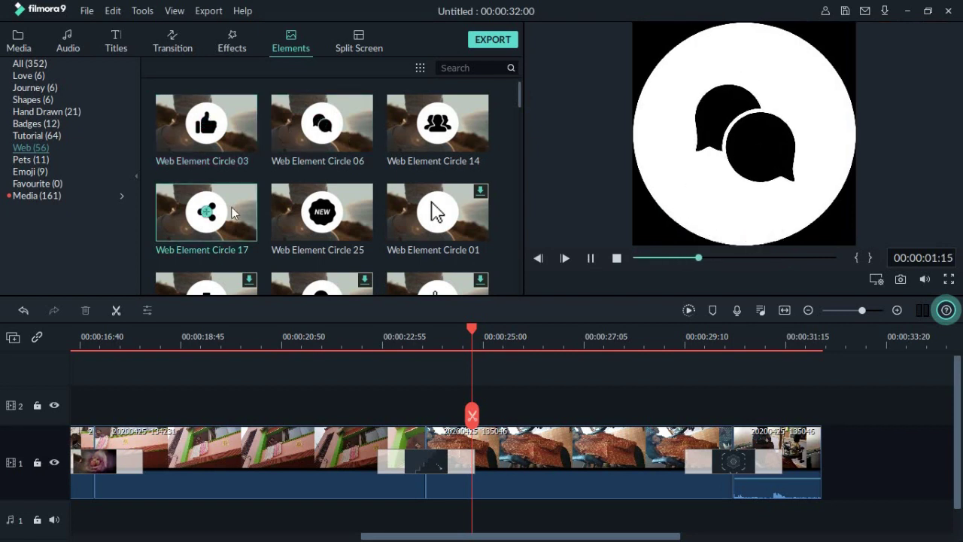
scroll(379, 198, "down", 5)
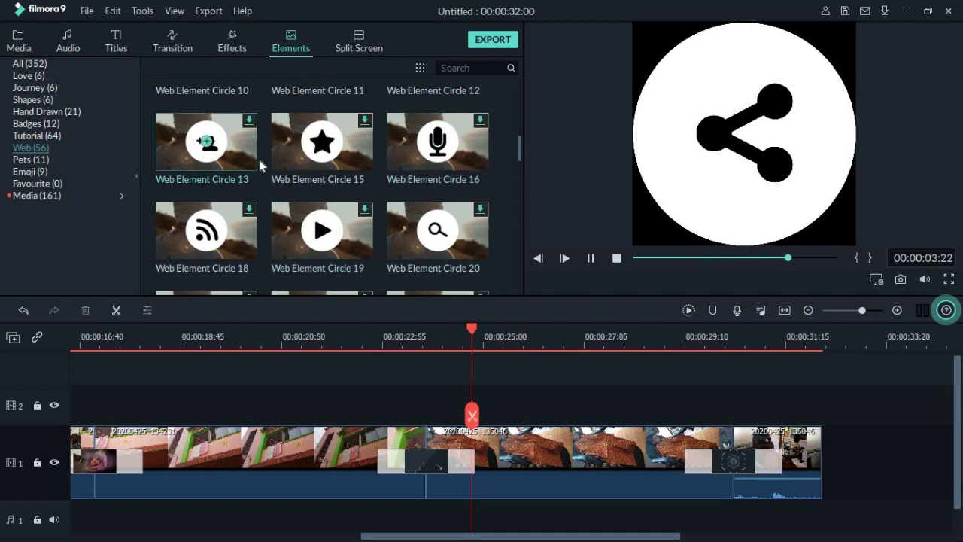
scroll(295, 155, "down", 10)
left_click(296, 155)
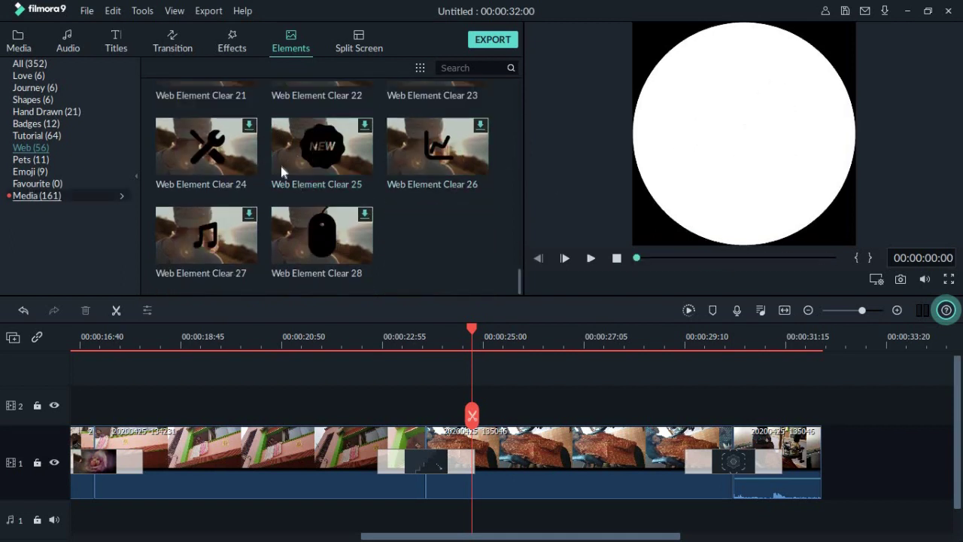
scroll(280, 166, "up", 10)
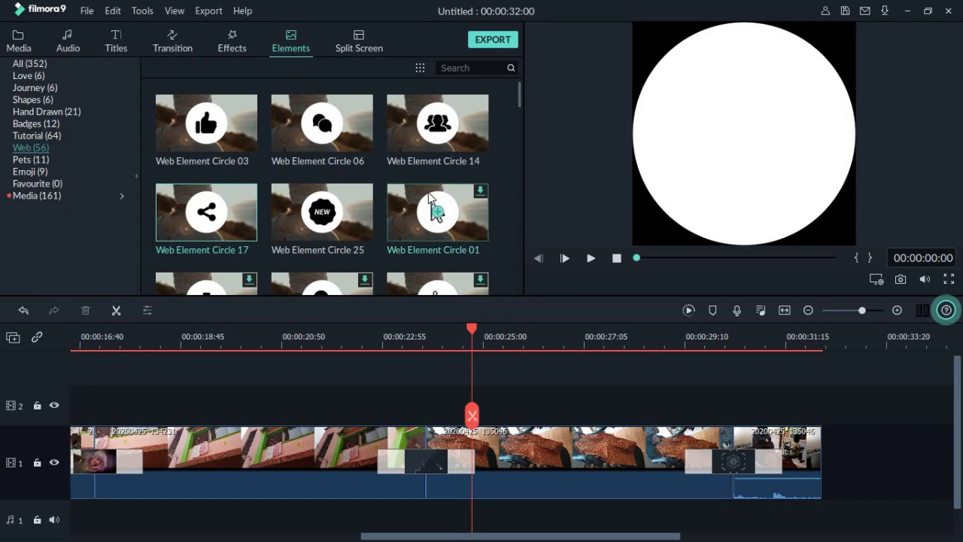
Add the first two-pane side-by-side split screen layout after the last clip on video track 1
left_click(368, 43)
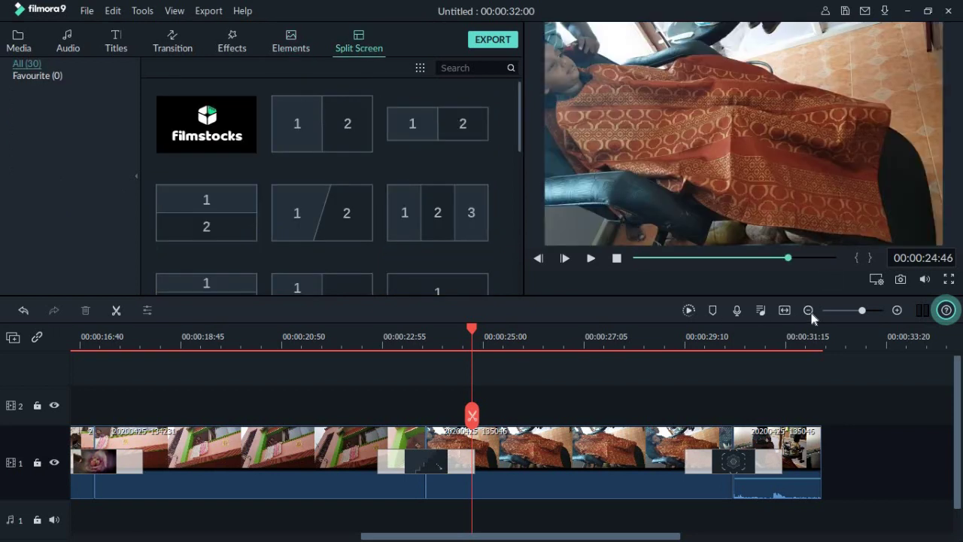
left_click(808, 310)
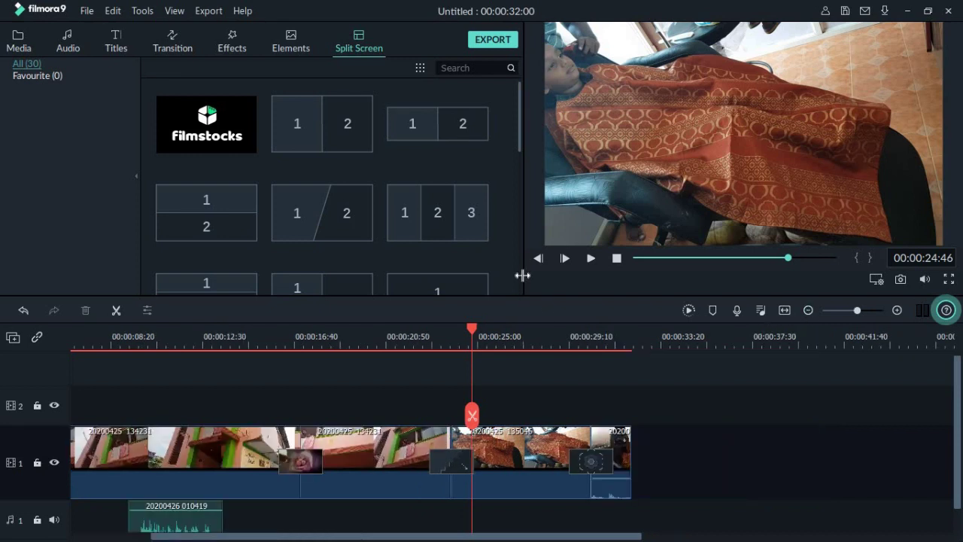
left_click(360, 126)
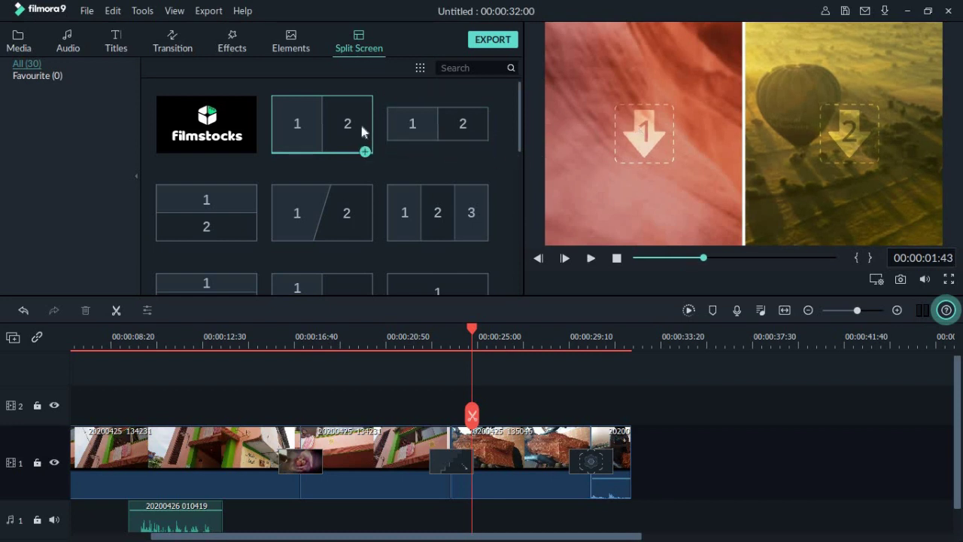
left_click_drag(354, 119, 788, 419)
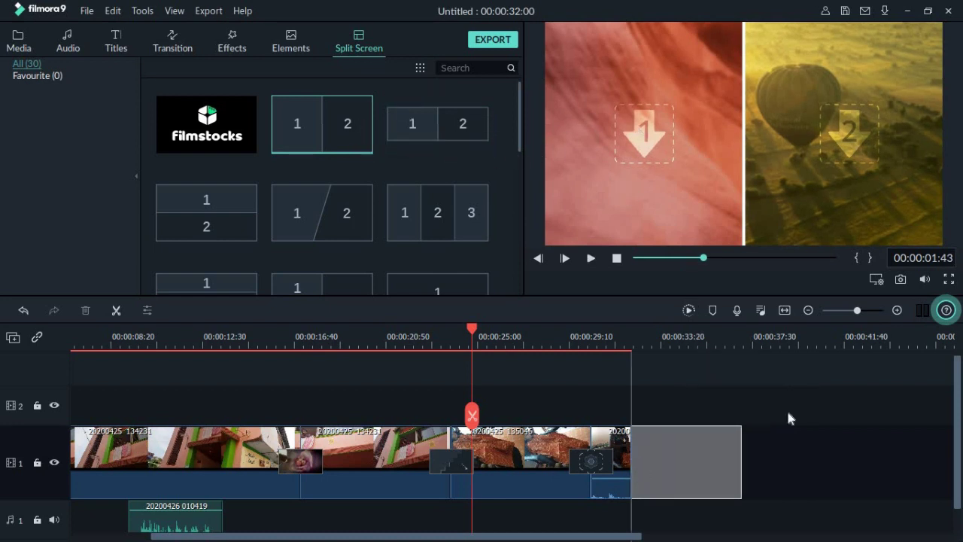
Open the split screen clip for editing and fill pane 1 with the unused 59.9566 fps video
left_click_drag(682, 337, 682, 337)
double_click(684, 449)
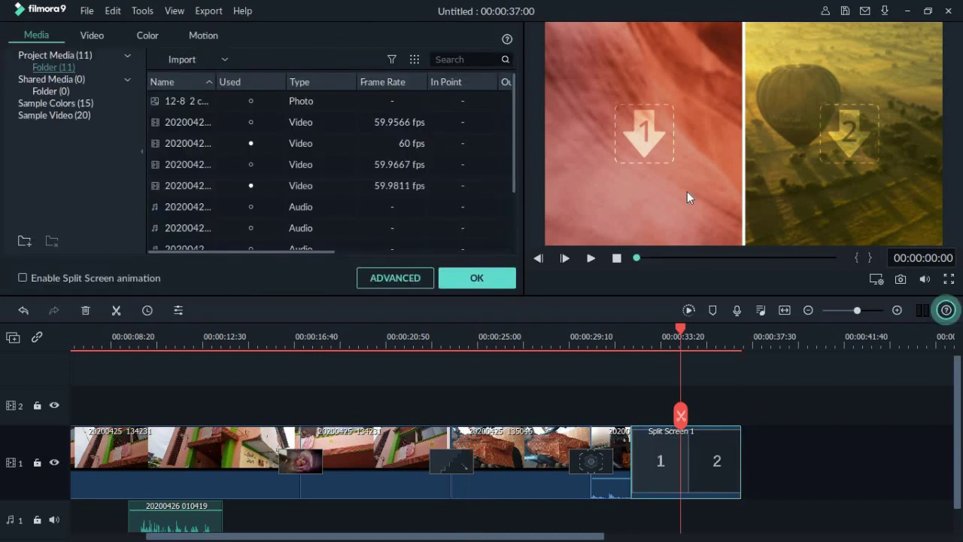
left_click(648, 136)
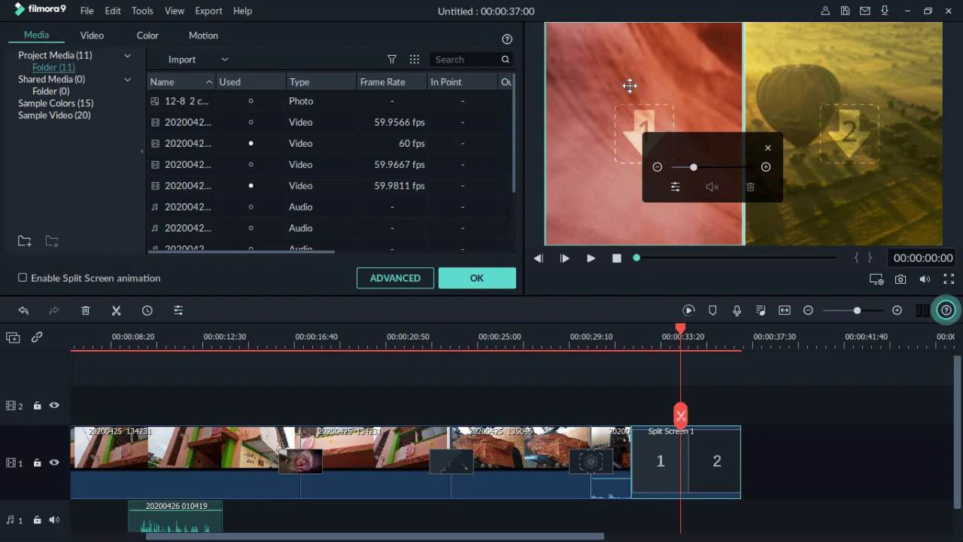
left_click(103, 40)
left_click(53, 35)
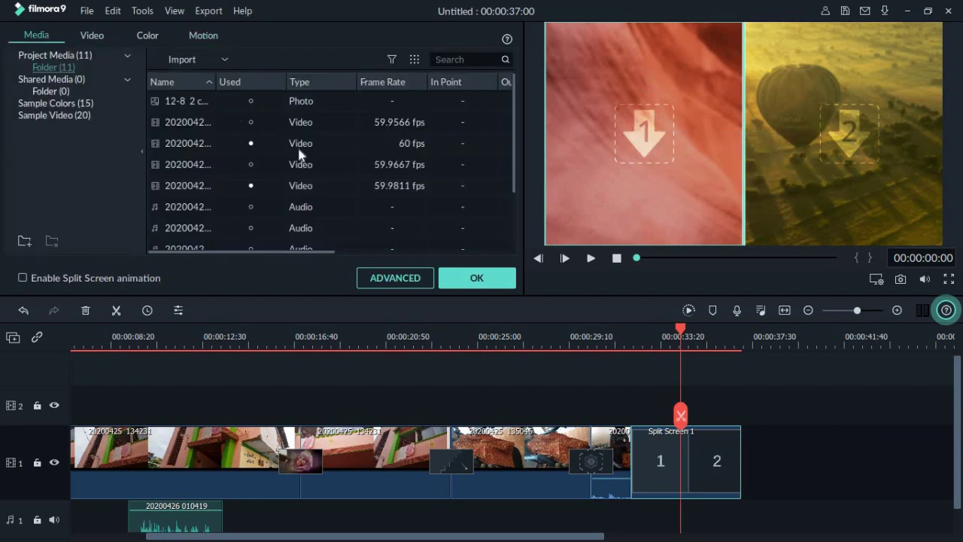
left_click(165, 122)
left_click(185, 125)
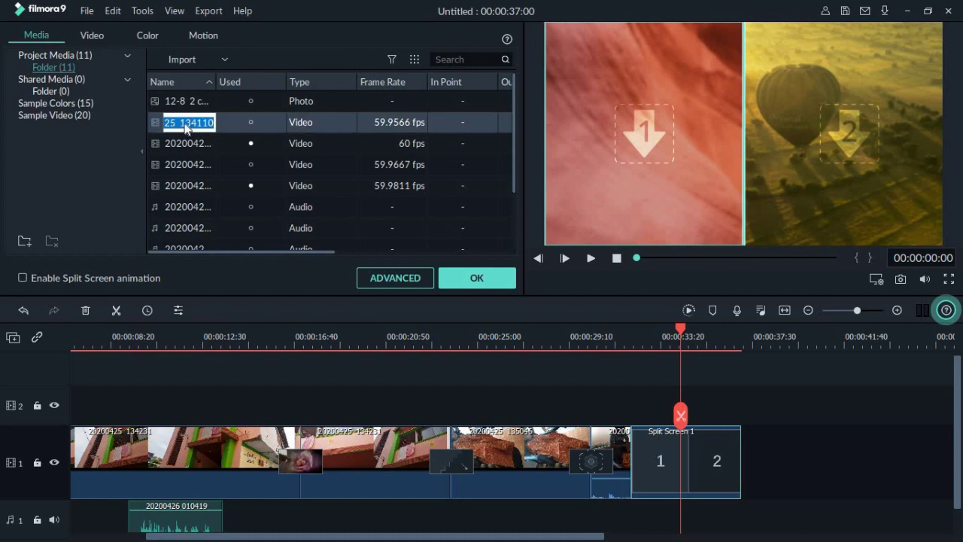
left_click(315, 124)
left_click(226, 128)
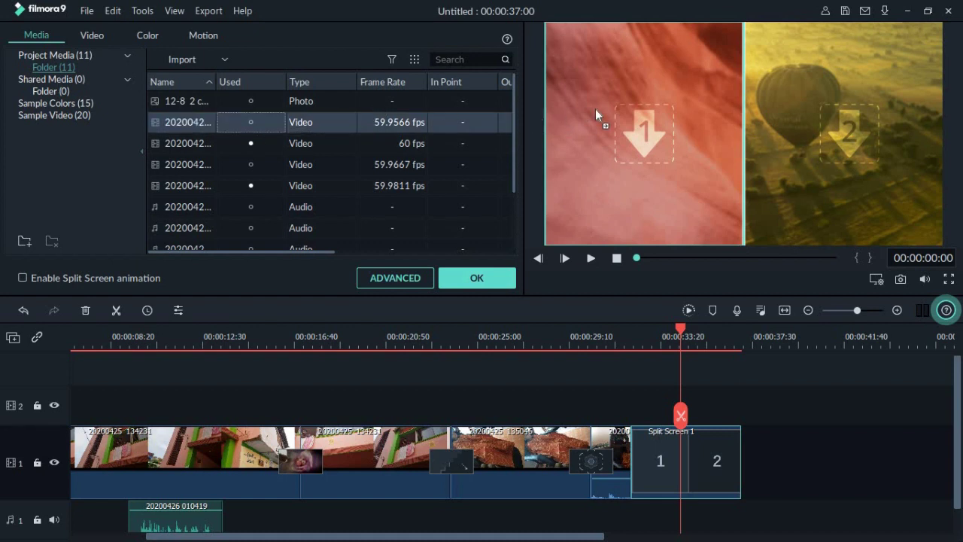
left_click_drag(601, 110, 603, 113)
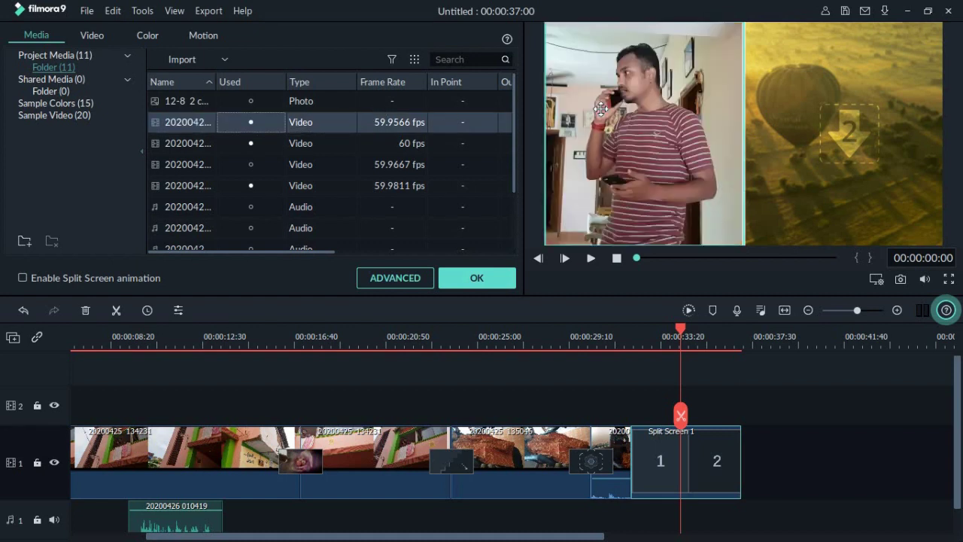
Fill pane 2 of the split screen with the 59.9667 fps video and play back the result in the timeline
left_click(190, 166)
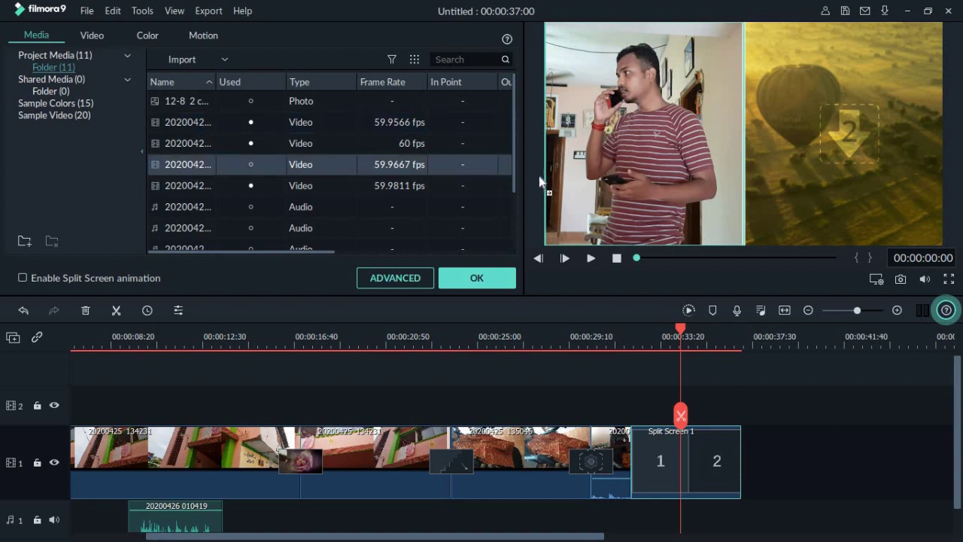
left_click(800, 123)
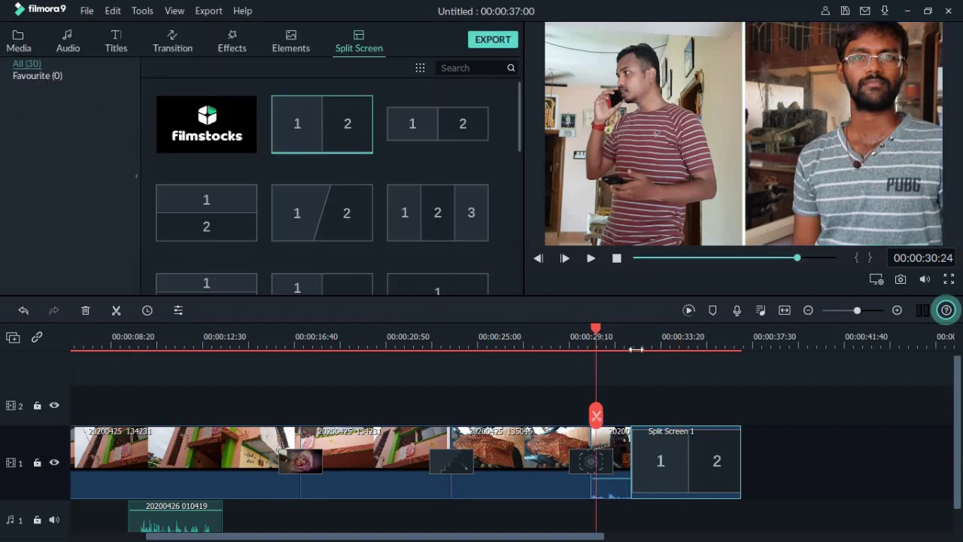
key("space")
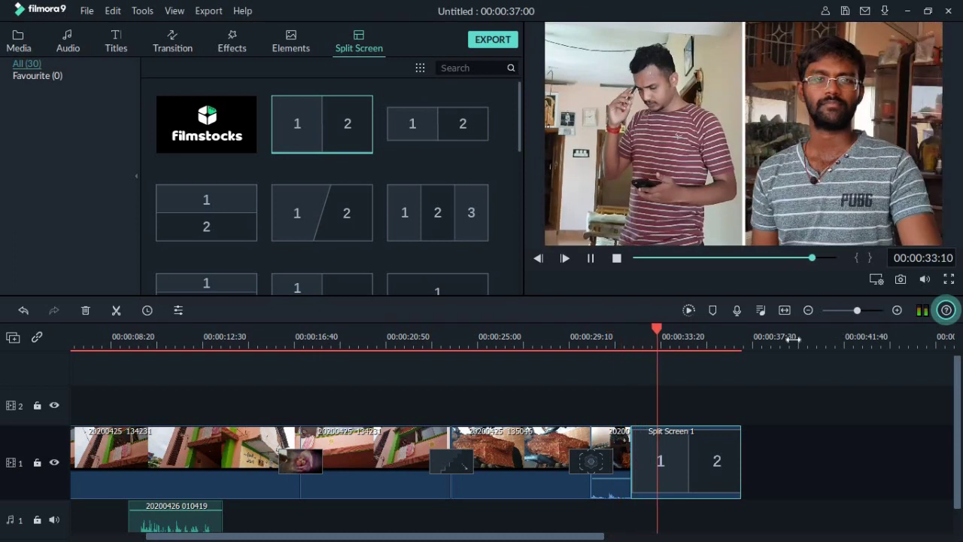
key("space")
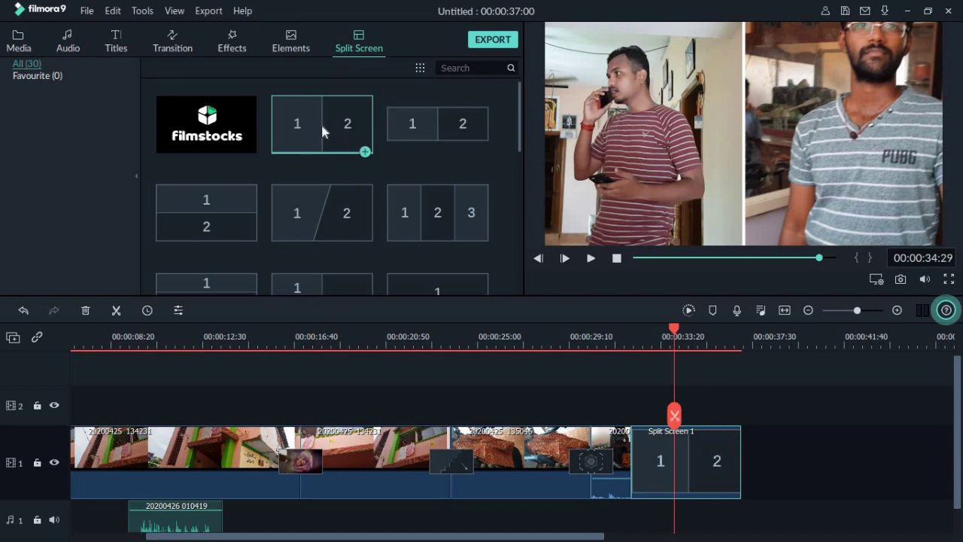
Preview the four-column split screen layout and check the Filmstocks web page for more layouts
left_click_drag(519, 114, 523, 190)
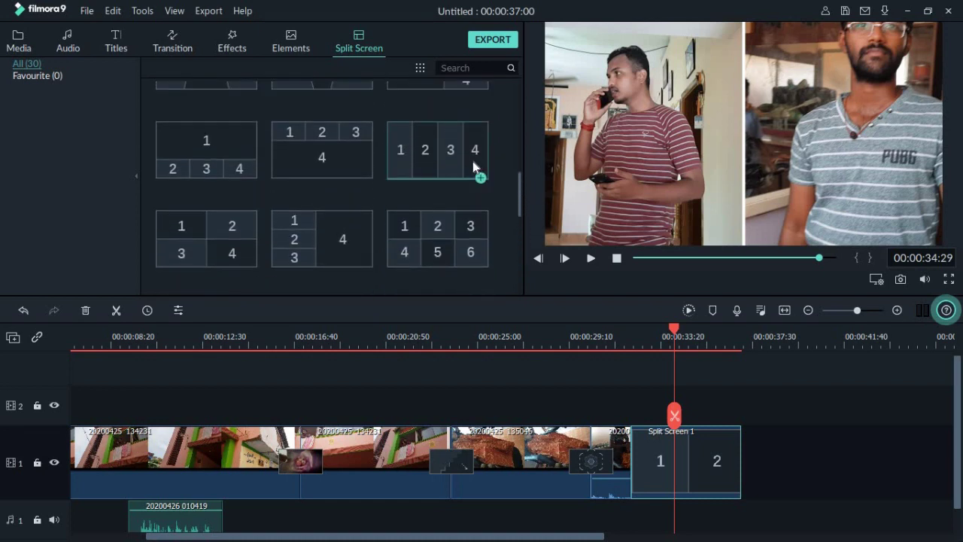
left_click(472, 161)
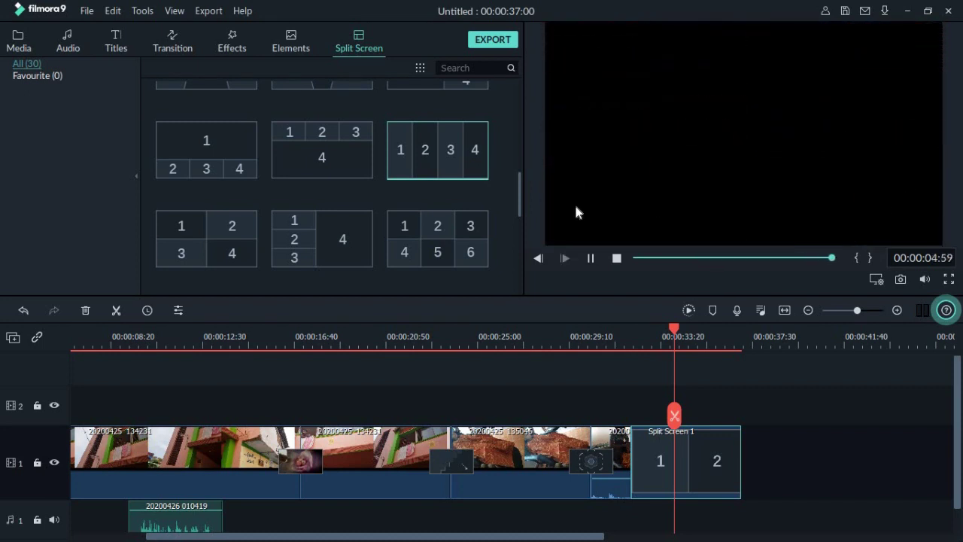
scroll(463, 198, "down", 5)
scroll(470, 204, "up", 10)
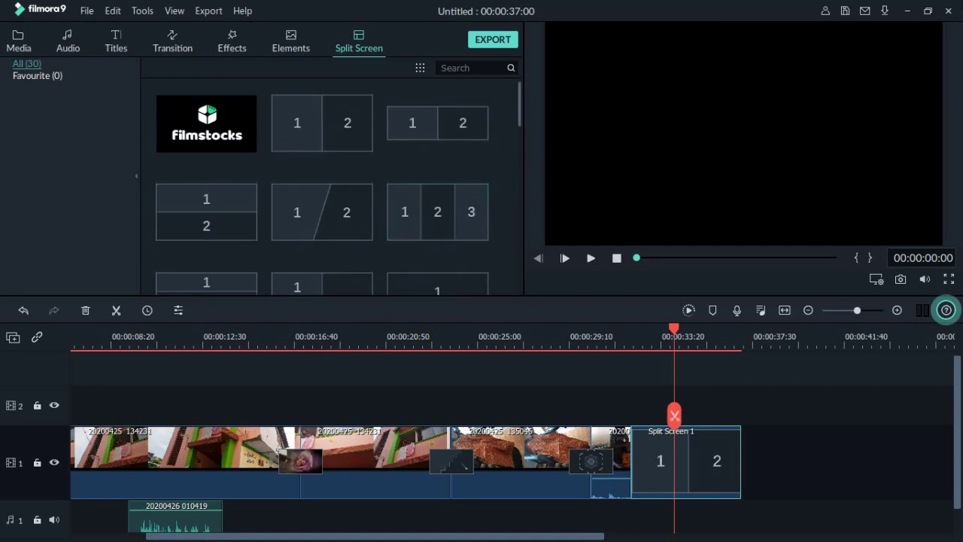
left_click(215, 118)
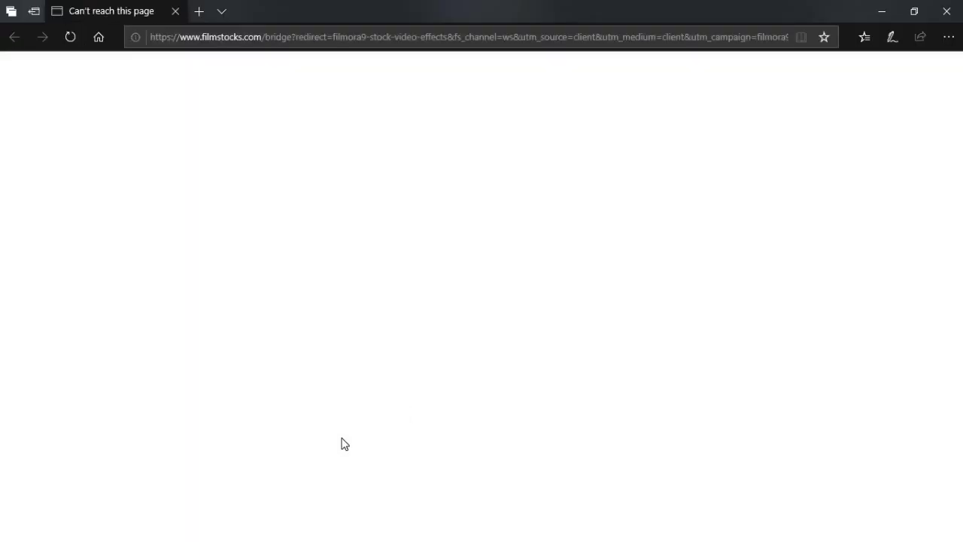
left_click(960, 6)
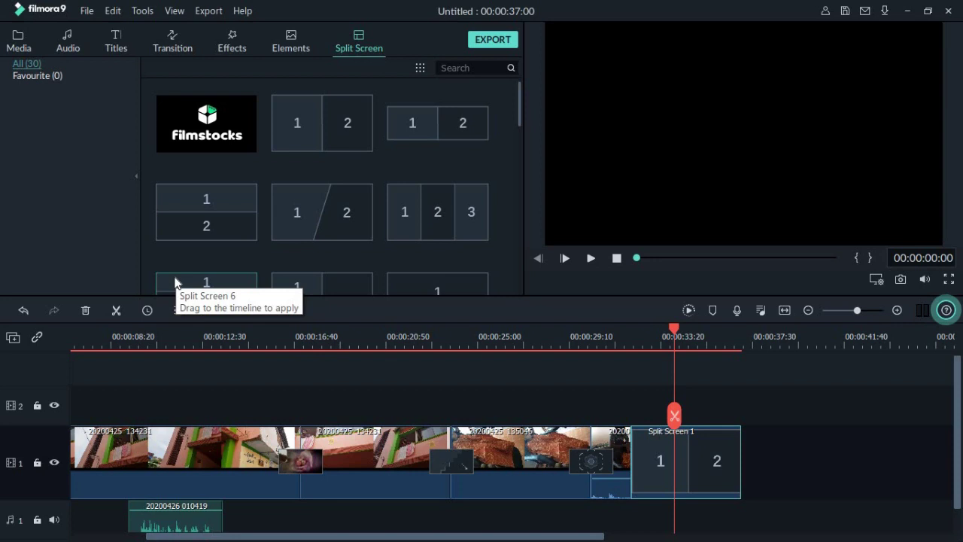
left_click(59, 43)
scroll(286, 150, "up", 5)
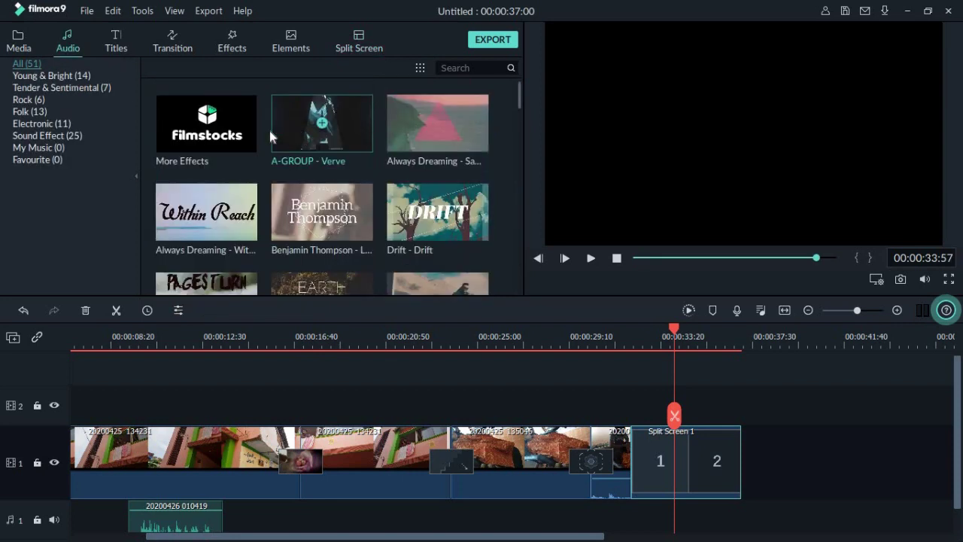
left_click(116, 41)
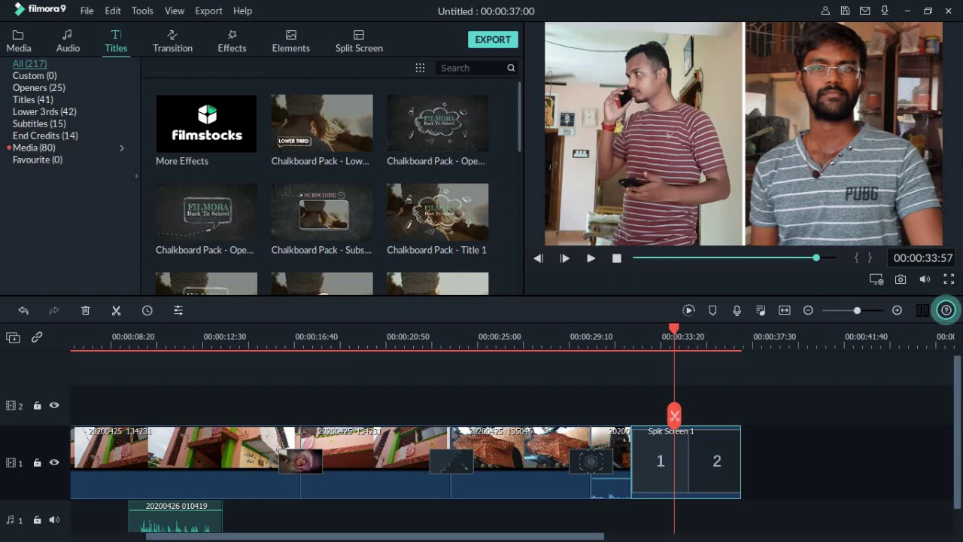
Set the preview playback quality to 1/16 and play the split screen section to judge the picture
left_click(878, 279)
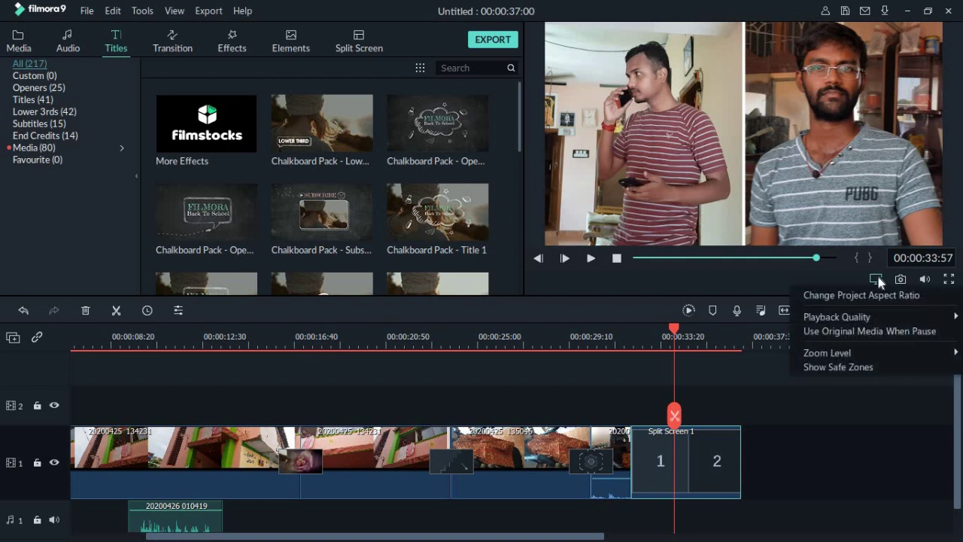
mouse_move(874, 317)
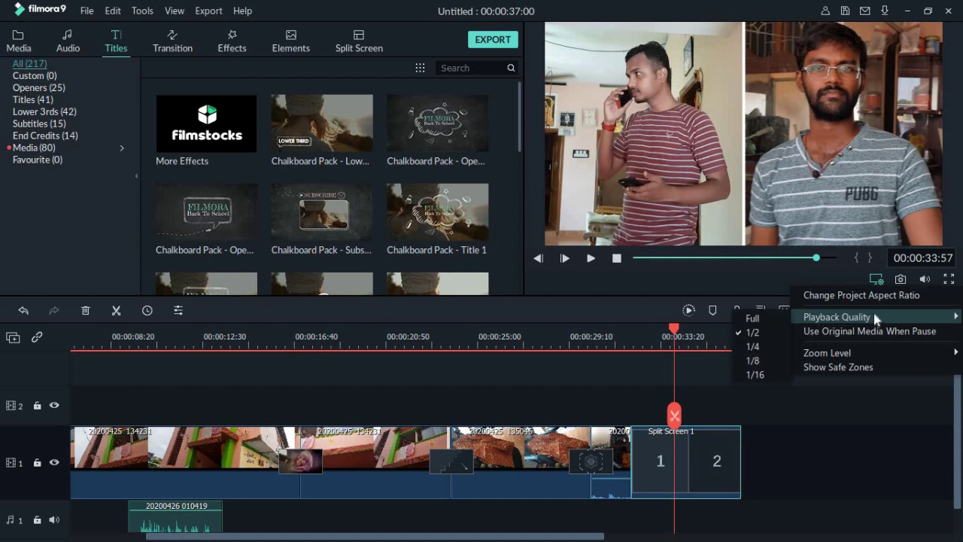
left_click(759, 375)
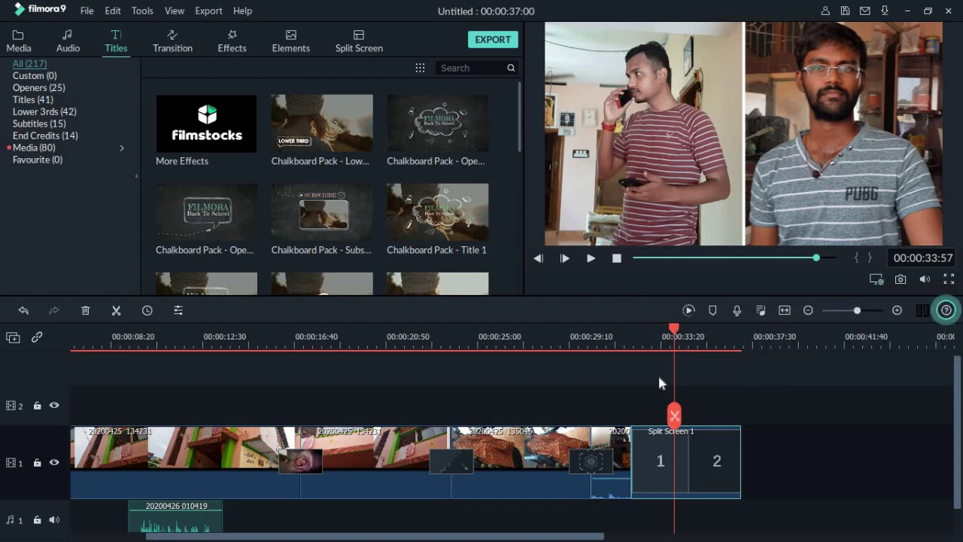
left_click(631, 344)
key("space")
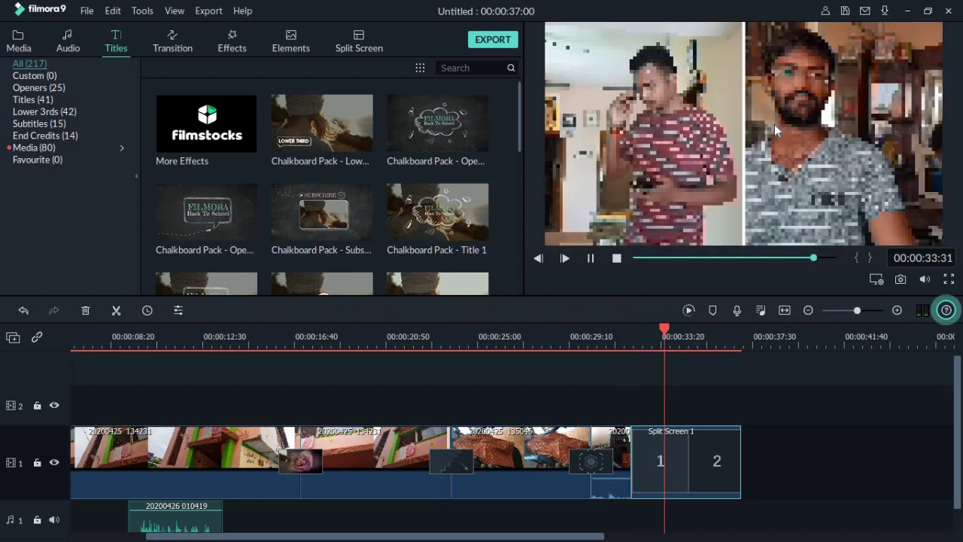
key("space")
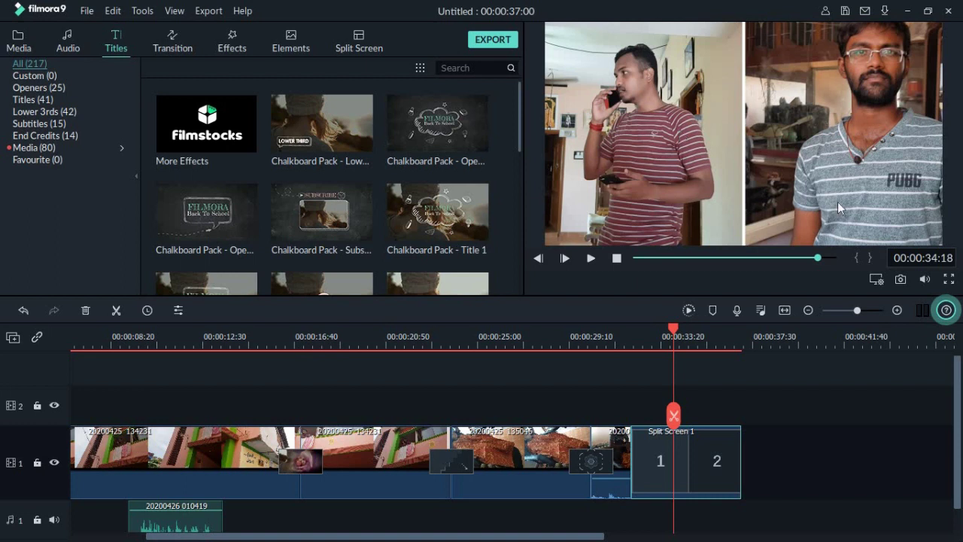
Set the preview playback quality to Full and replay the split screen section for comparison
left_click(880, 283)
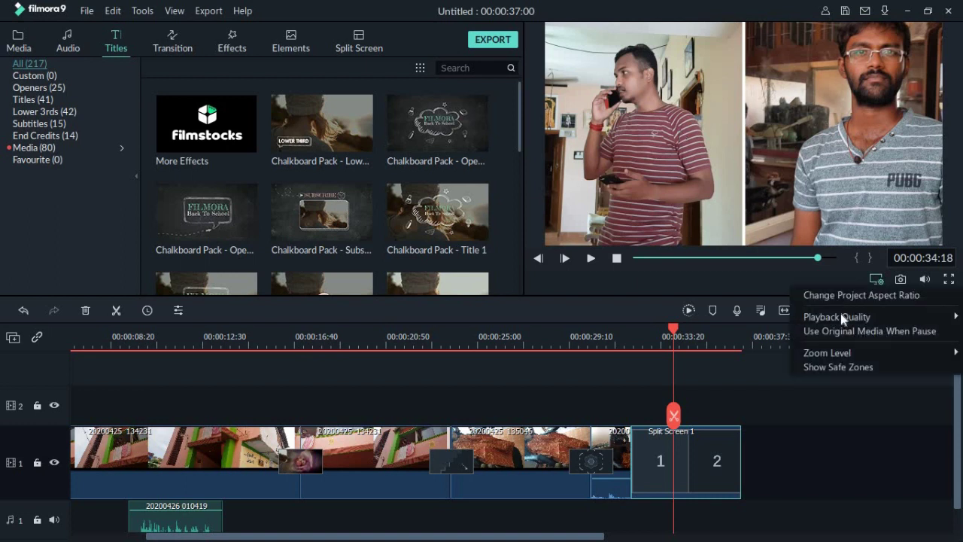
left_click(769, 317)
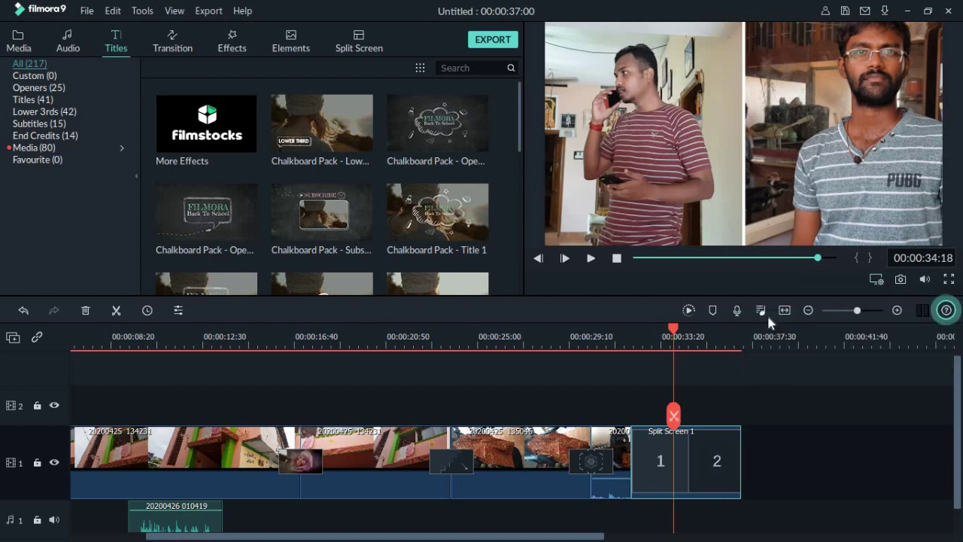
left_click(636, 336)
key("space")
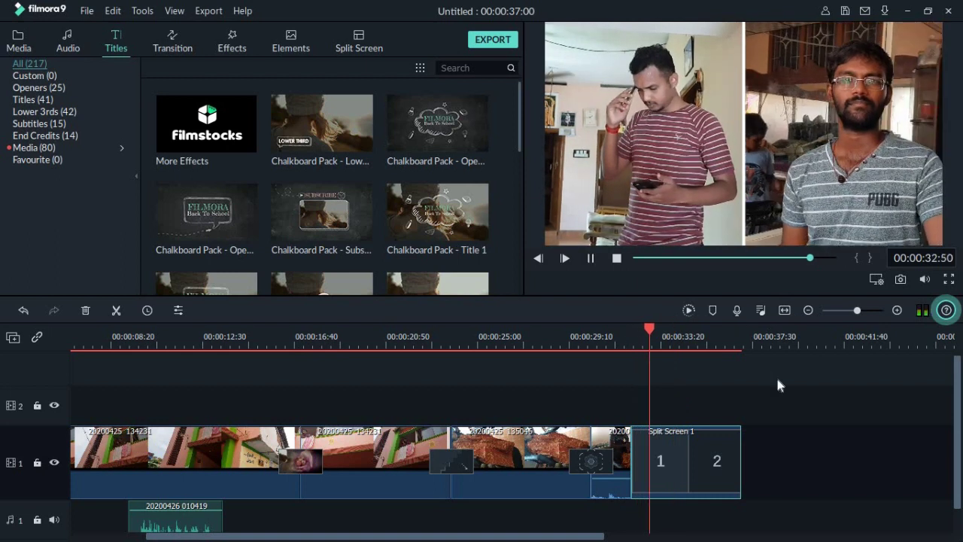
key("space")
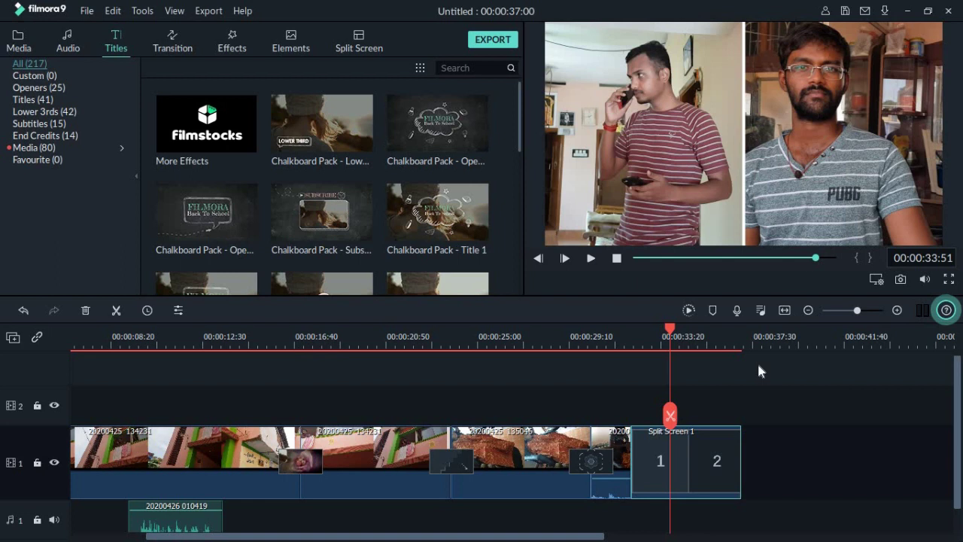
Switch the preview playback quality to one of the lowest fractional settings
left_click(882, 278)
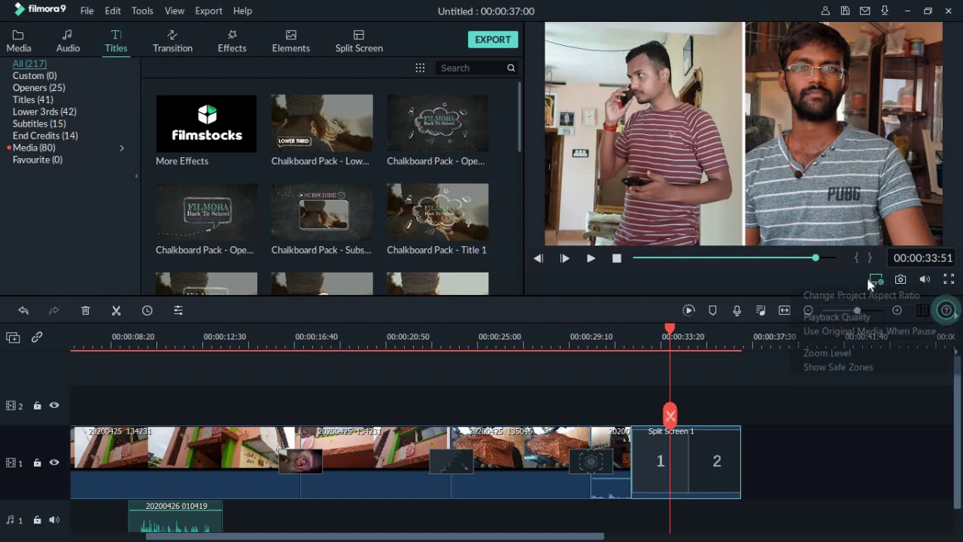
mouse_move(814, 317)
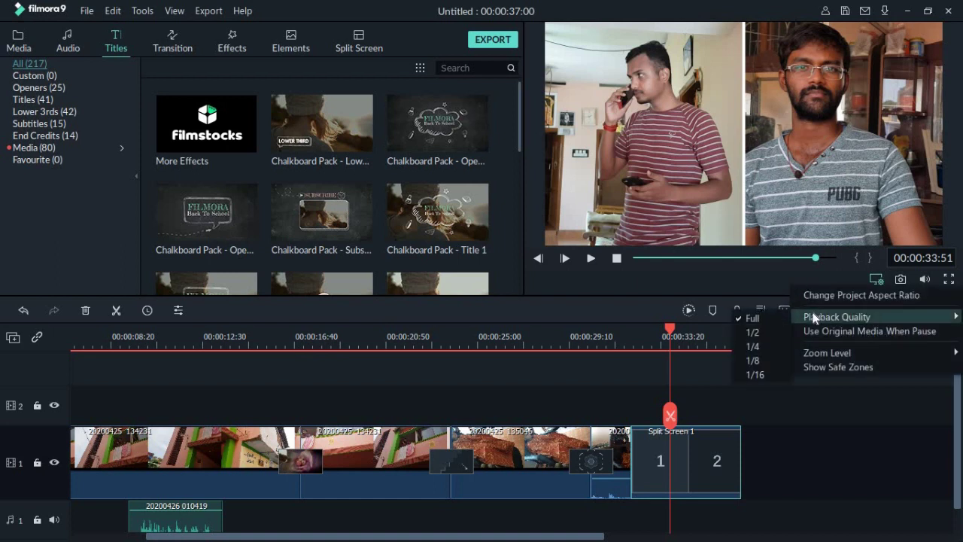
left_click(754, 369)
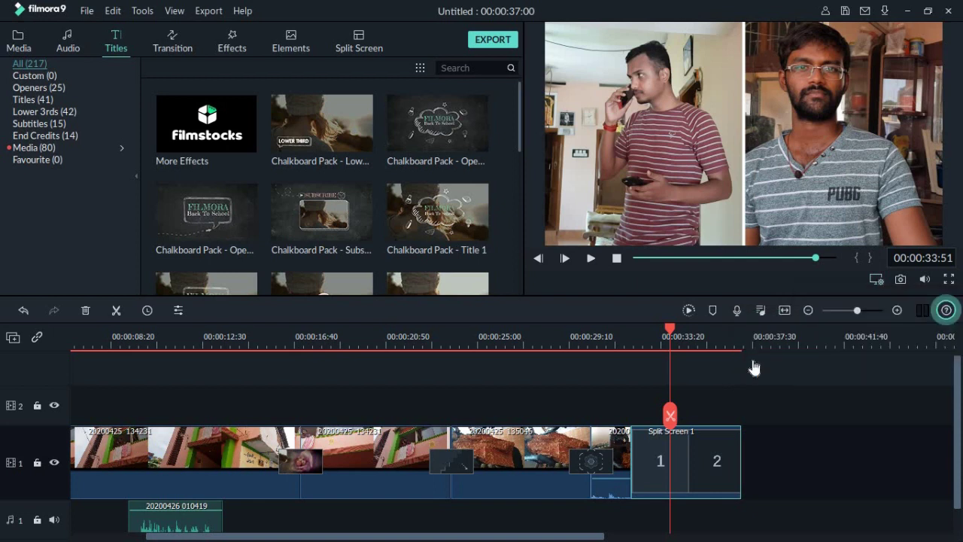
Play the split screen section from its start to judge the picture at the reduced playback quality
left_click(629, 336)
key("space")
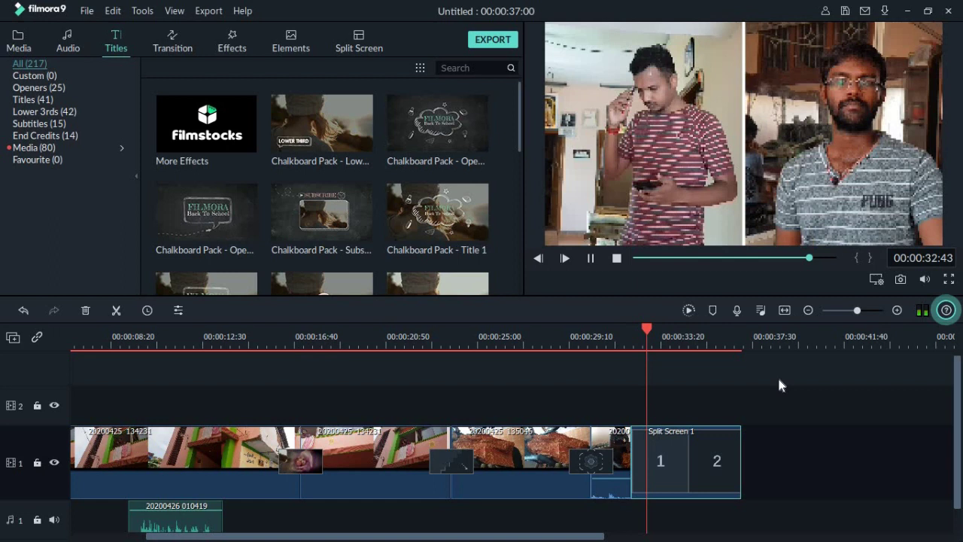
key("space")
Try the preview zoom levels 10% and 75%, and return the preview to Fit
left_click(875, 280)
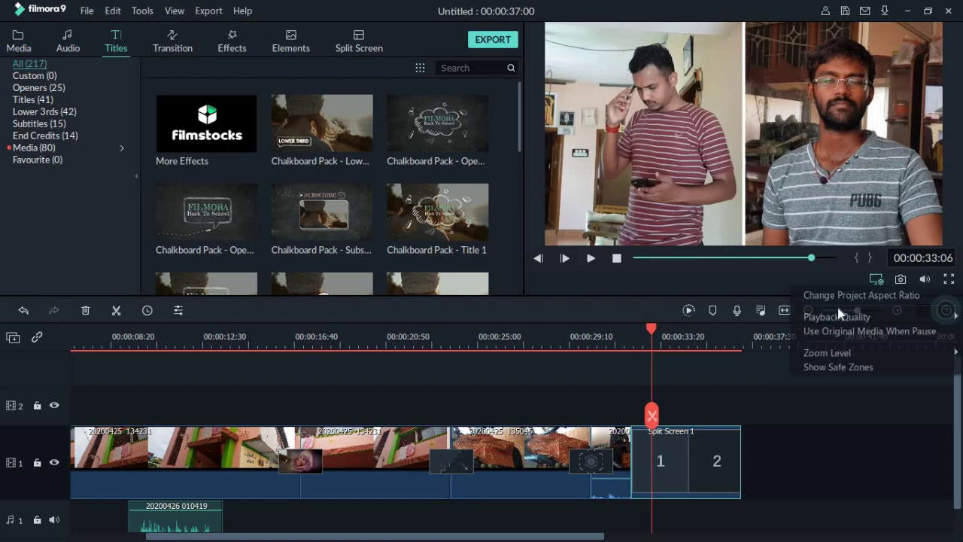
mouse_move(836, 317)
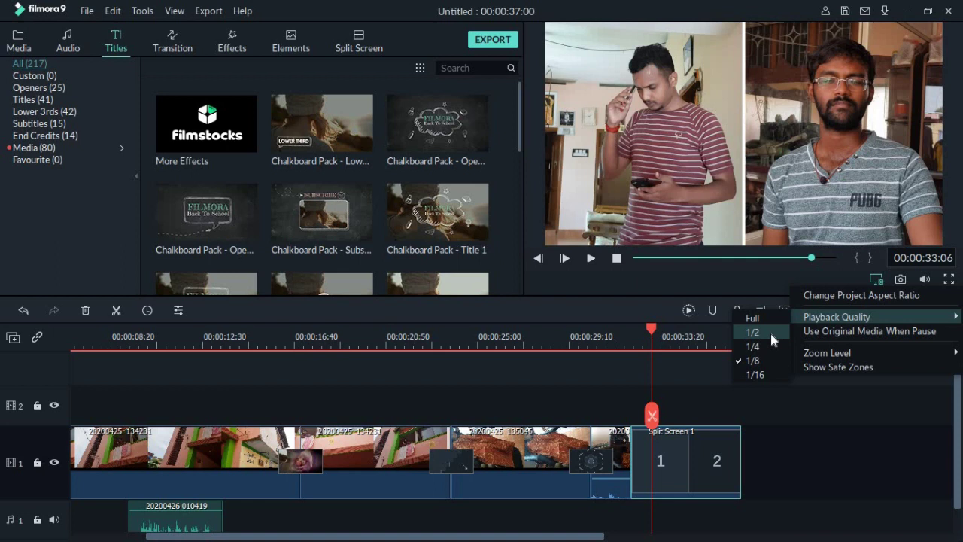
mouse_move(800, 353)
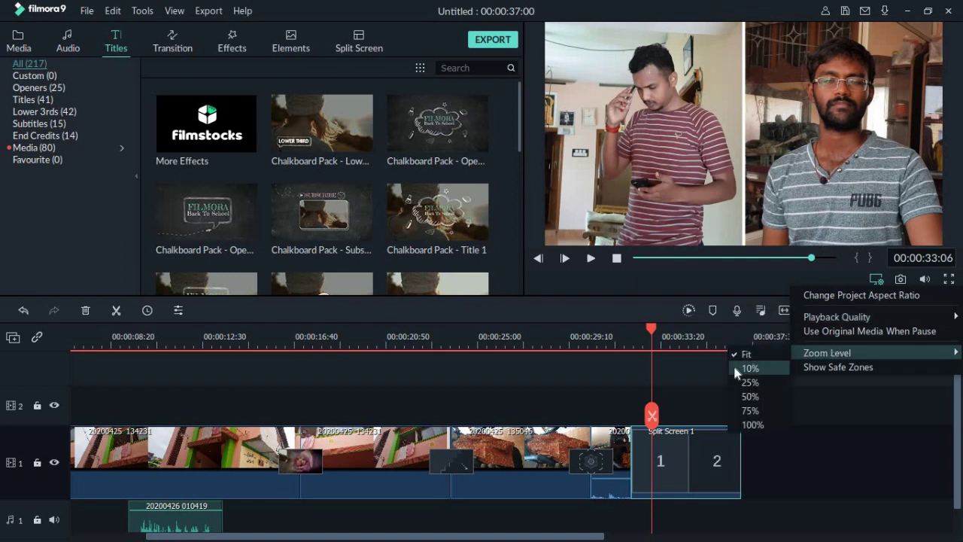
left_click(736, 370)
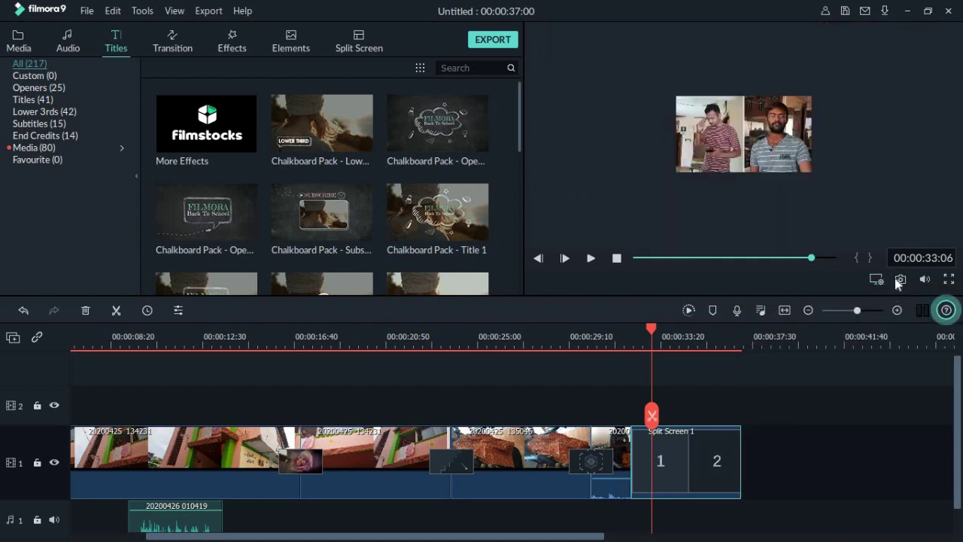
left_click(872, 276)
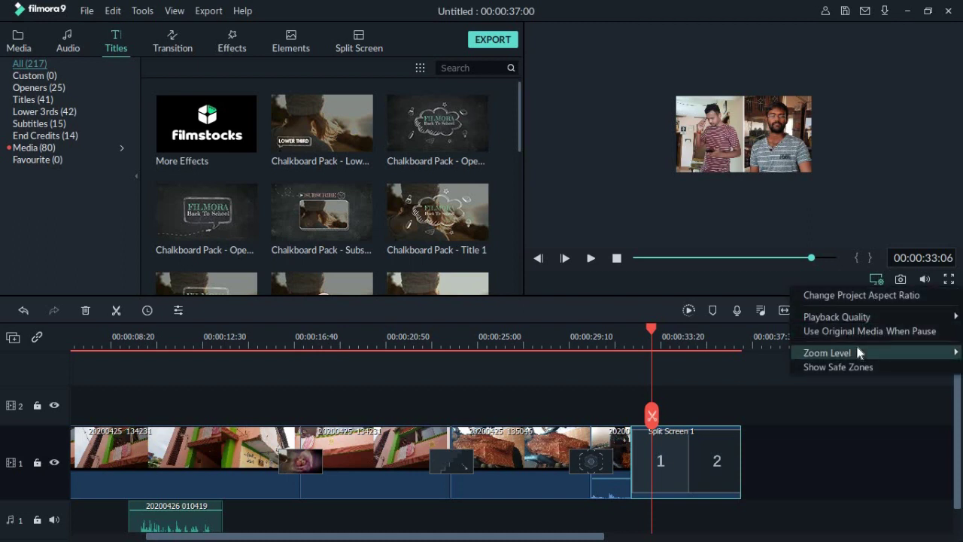
mouse_move(856, 344)
left_click(750, 409)
left_click(875, 278)
mouse_move(854, 358)
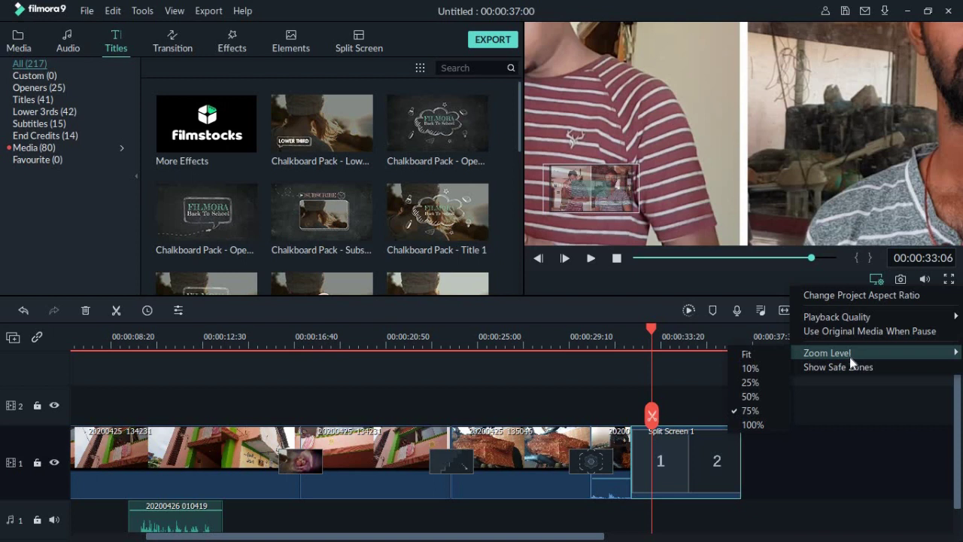
left_click(764, 352)
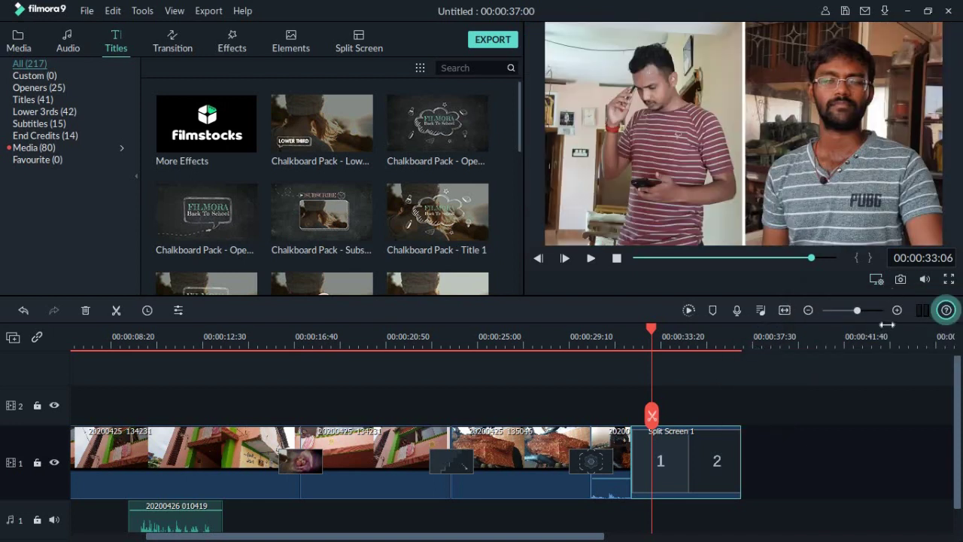
Show the safe zones in the preview and hide them again
left_click(879, 281)
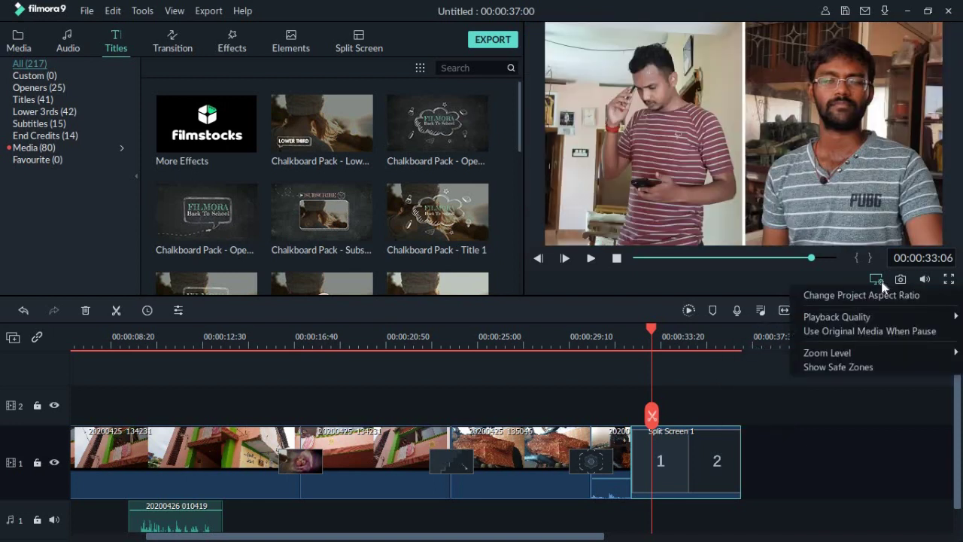
left_click(855, 366)
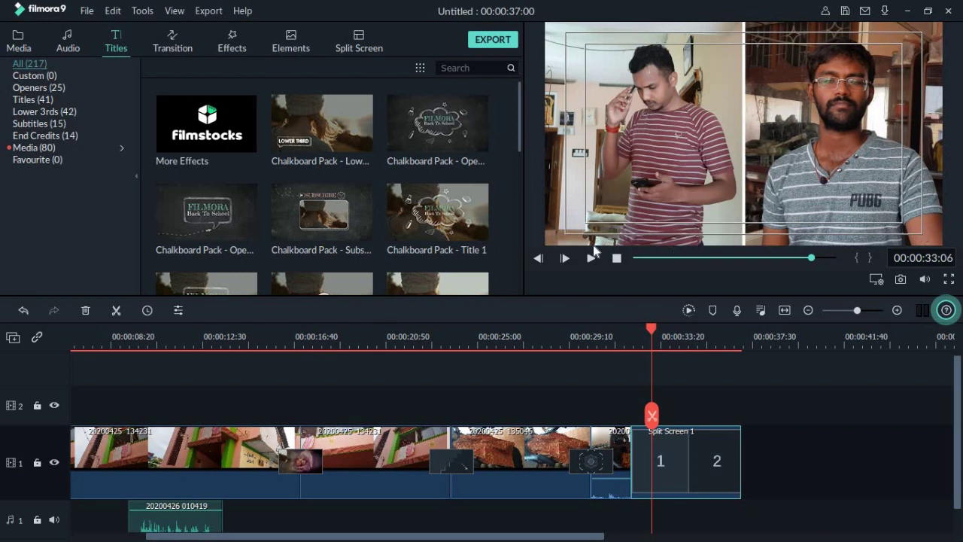
left_click(877, 280)
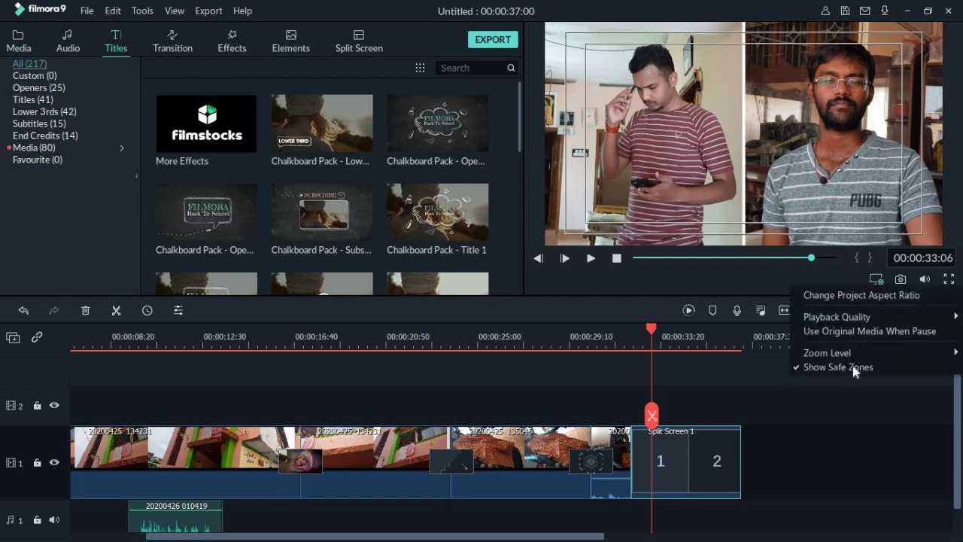
left_click(858, 368)
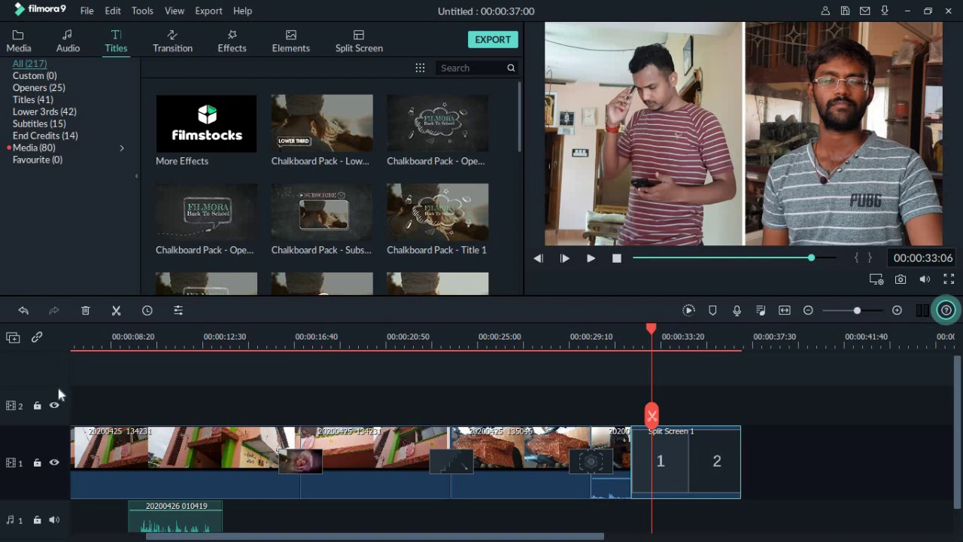
Add a second audio track and place the Drift music clip on it, starting at about 5 seconds
scroll(59, 394, "down", 1)
left_click_drag(220, 538, 4, 537)
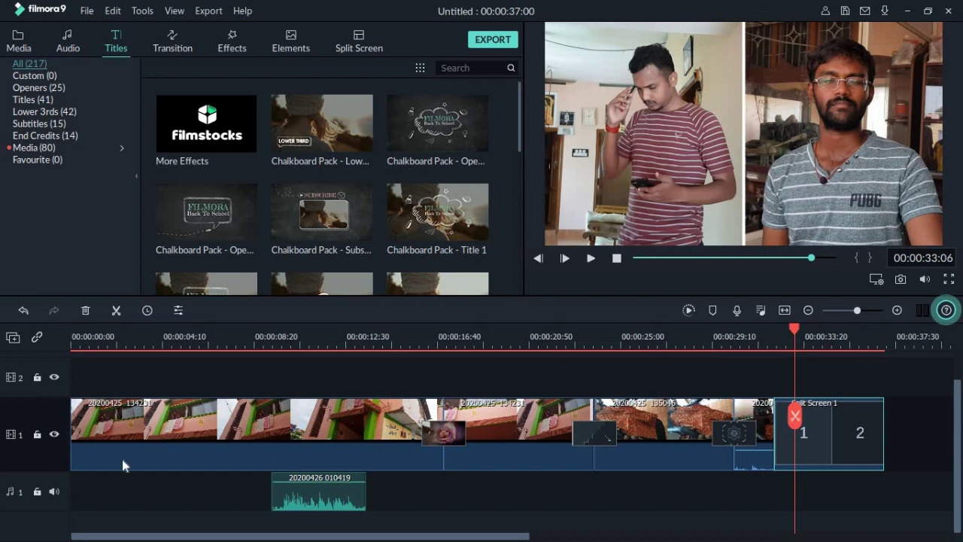
scroll(56, 418, "up", 1)
scroll(52, 429, "down", 1)
scroll(40, 422, "up", 1)
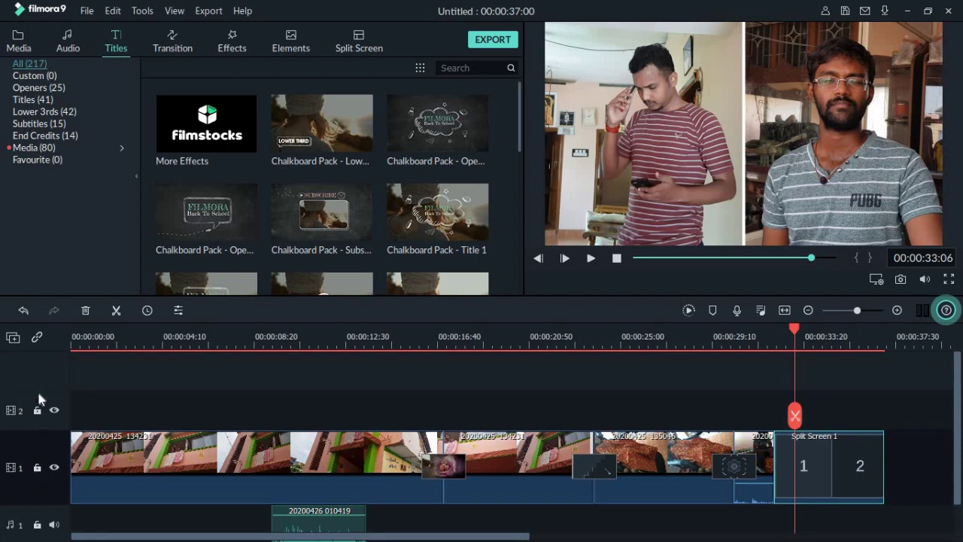
left_click(12, 338)
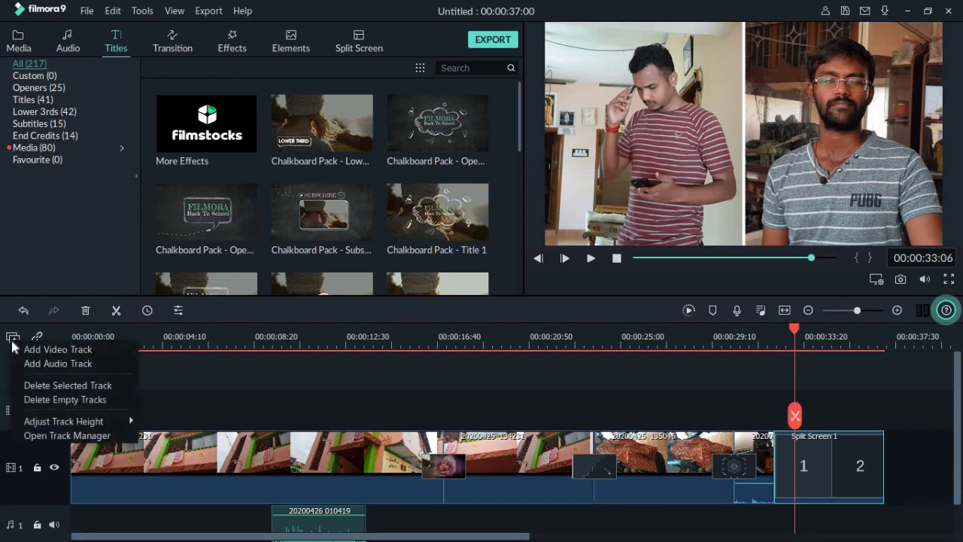
left_click(76, 362)
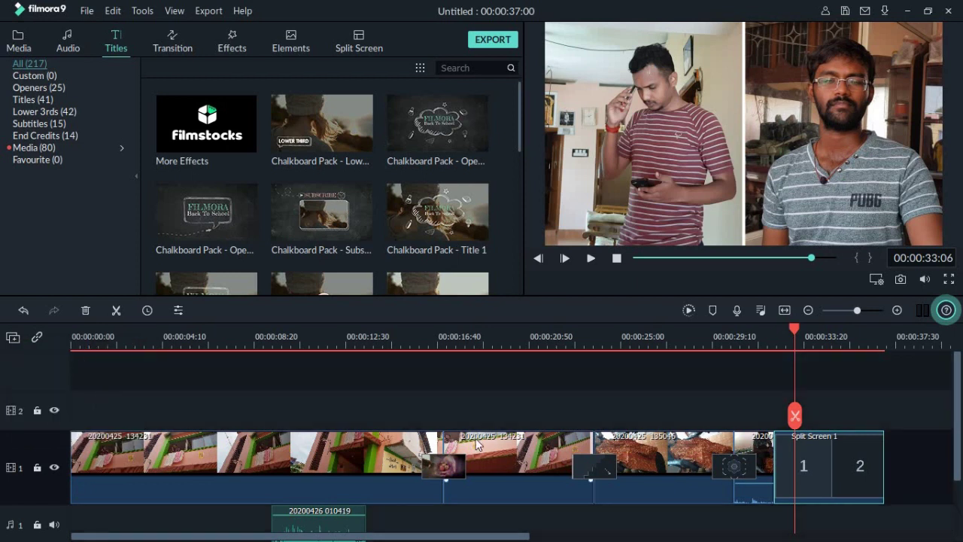
scroll(301, 393, "down", 1)
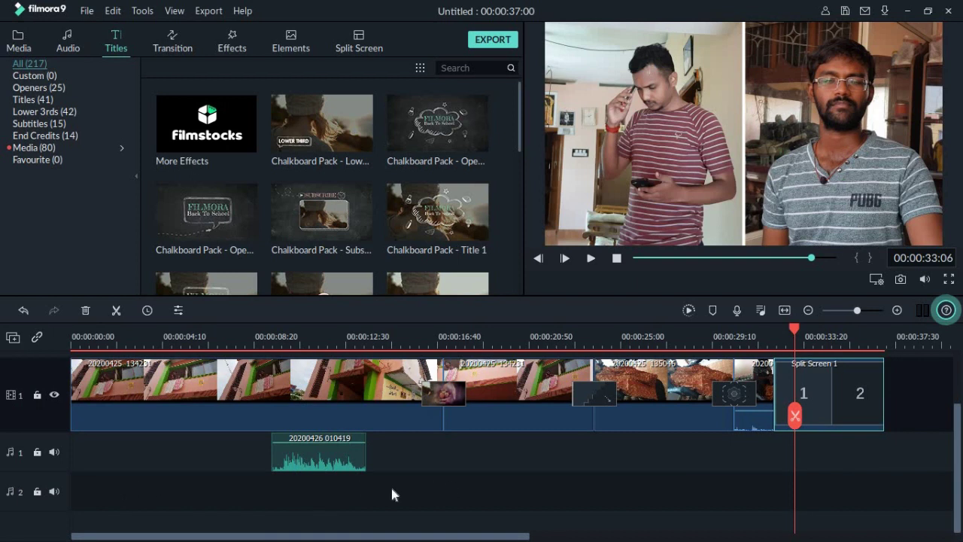
left_click(66, 40)
left_click_drag(399, 207, 200, 492)
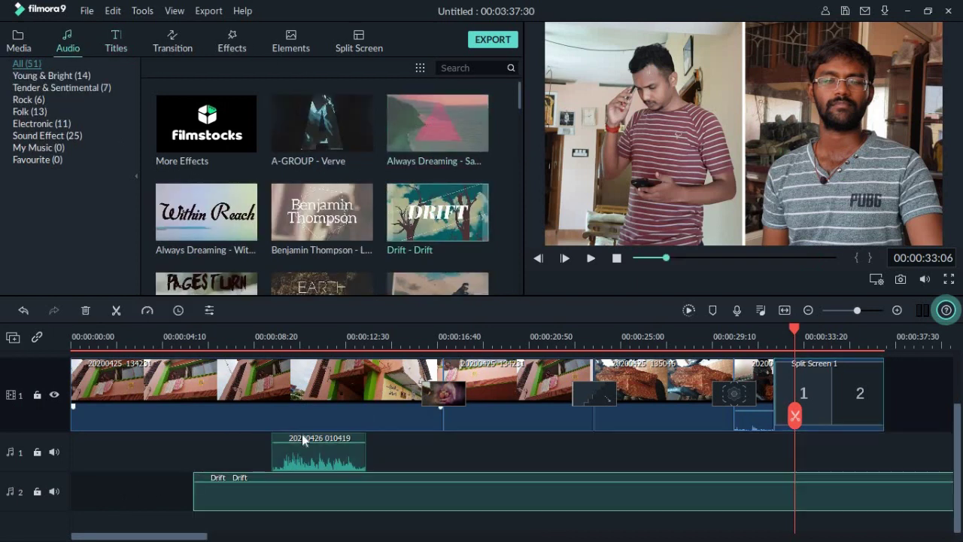
Add a third audio track and place the Benjamin Thompson Lullaby clip on it, starting at about 4 seconds
left_click(13, 340)
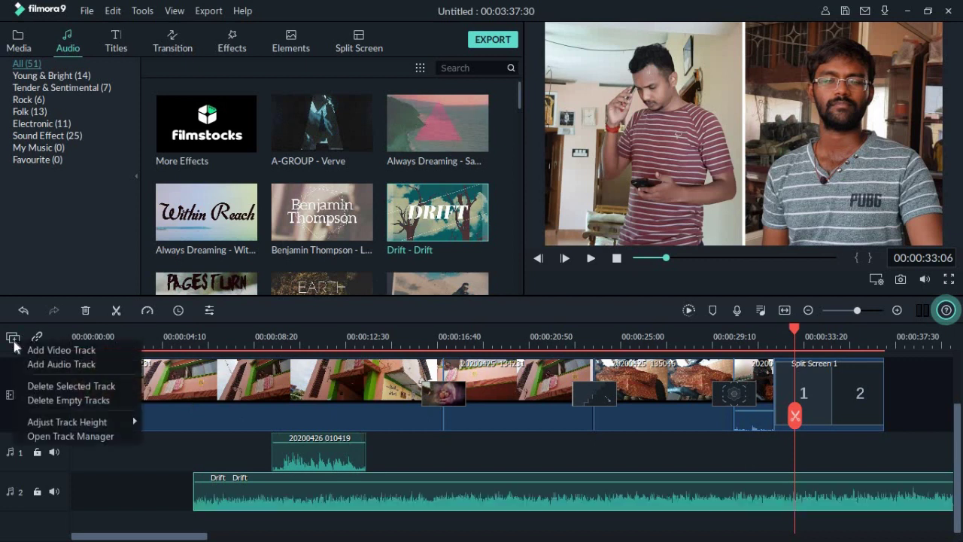
left_click(34, 365)
left_click_drag(322, 226, 155, 506)
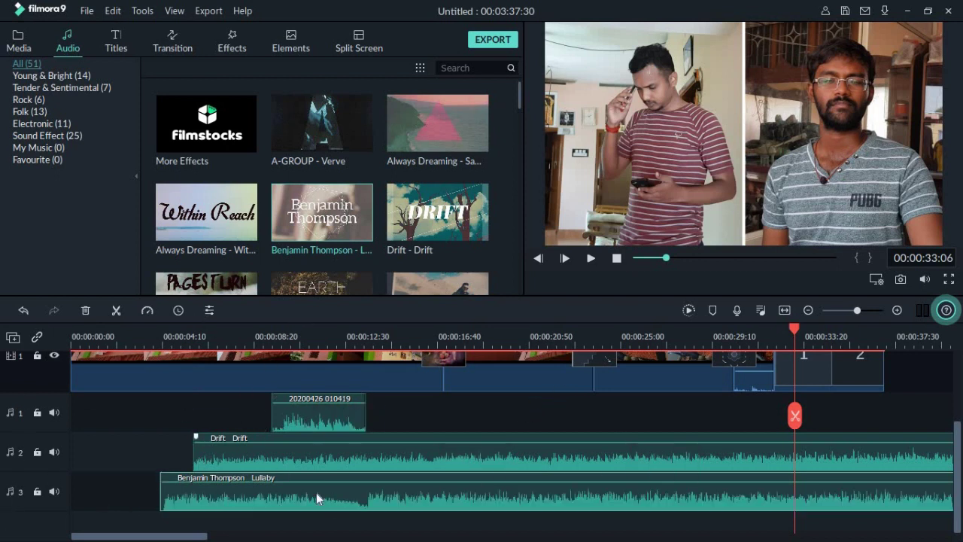
scroll(539, 362, "up", 3)
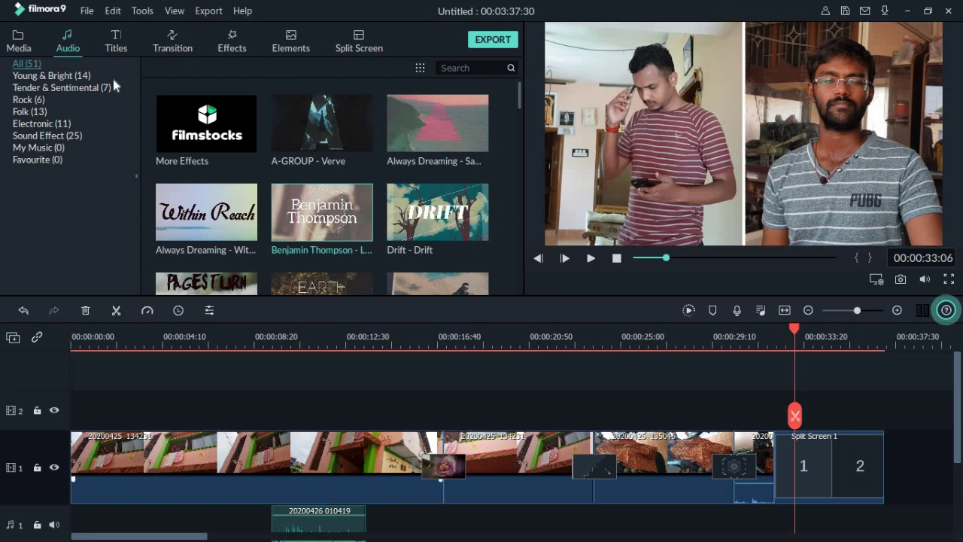
Place the first video from the project media on video track 2, starting at about 7 seconds
left_click(23, 41)
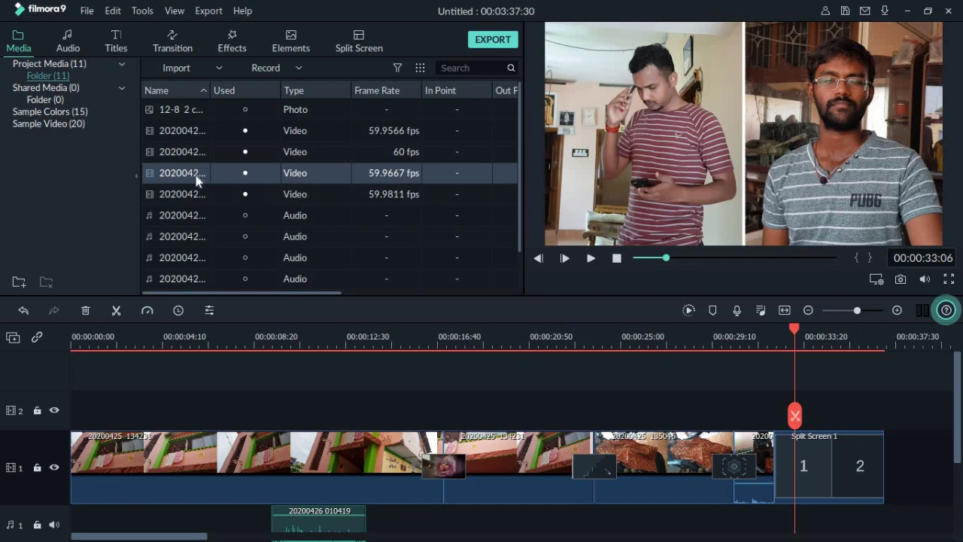
left_click_drag(189, 131, 199, 410)
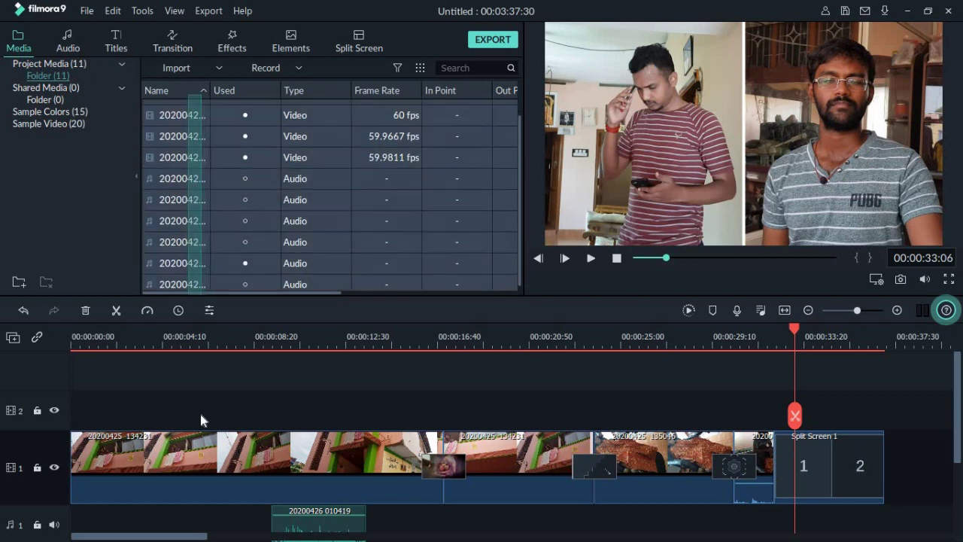
left_click(204, 185)
scroll(203, 162, "up", 1)
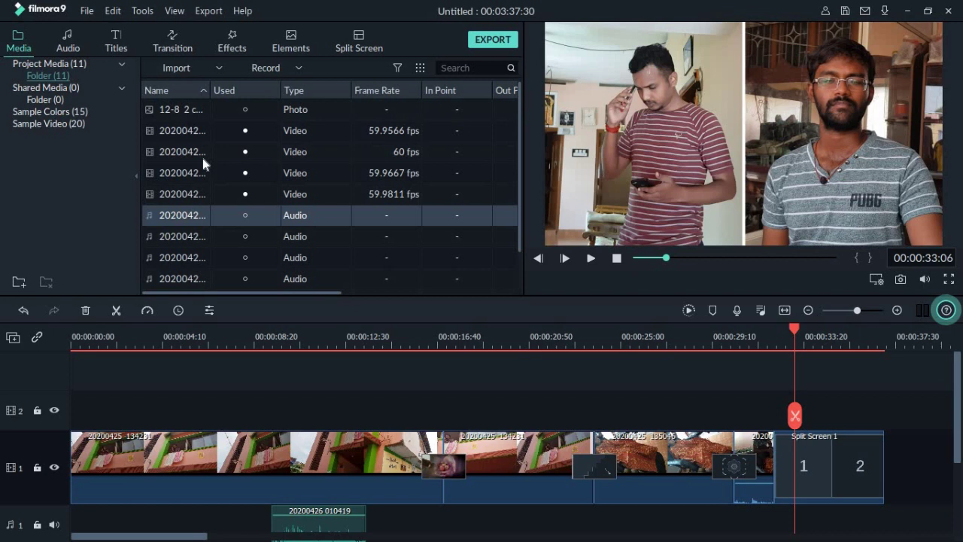
left_click_drag(189, 130, 216, 408)
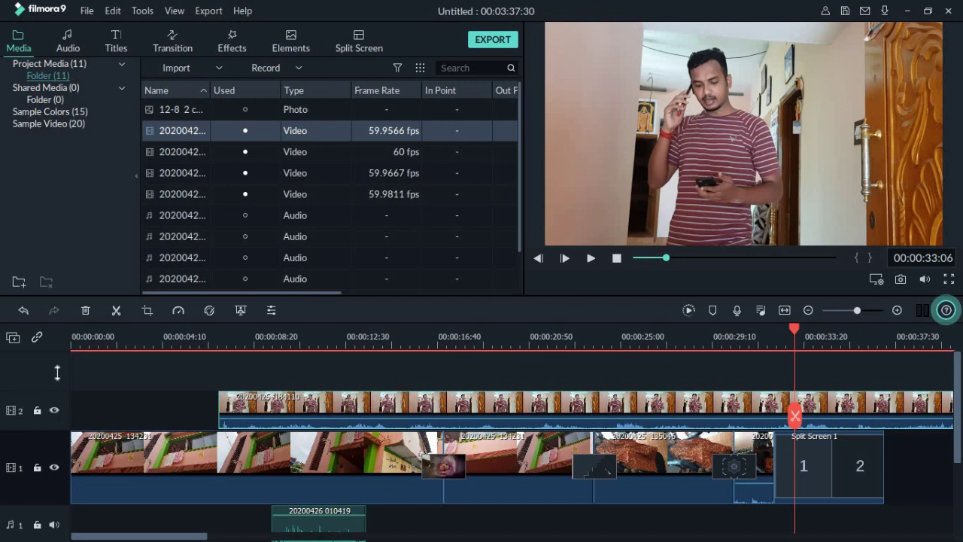
Increase the height of video track 2 to roughly match video track 1 so its clip thumbnails are enlarged
left_click_drag(53, 389, 54, 463)
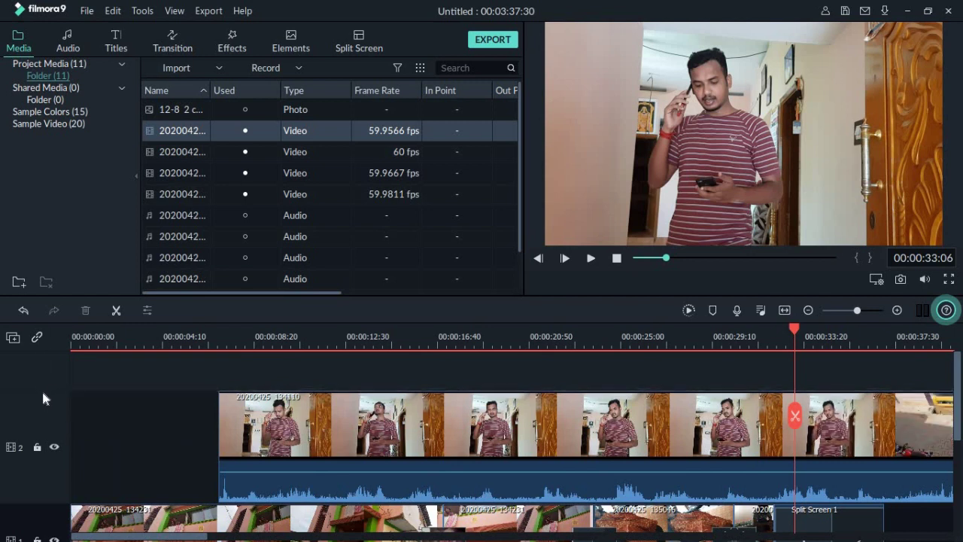
scroll(246, 411, "down", 2)
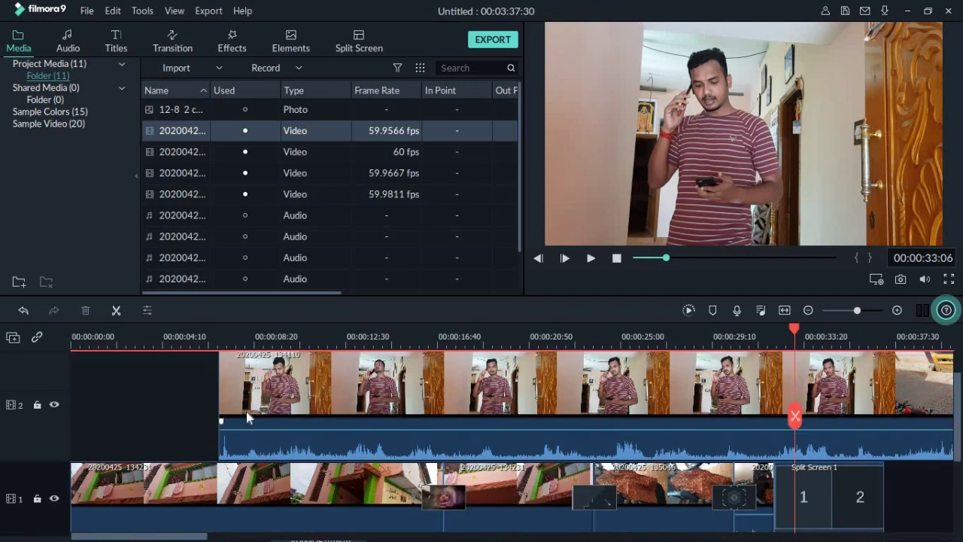
scroll(437, 462, "up", 2)
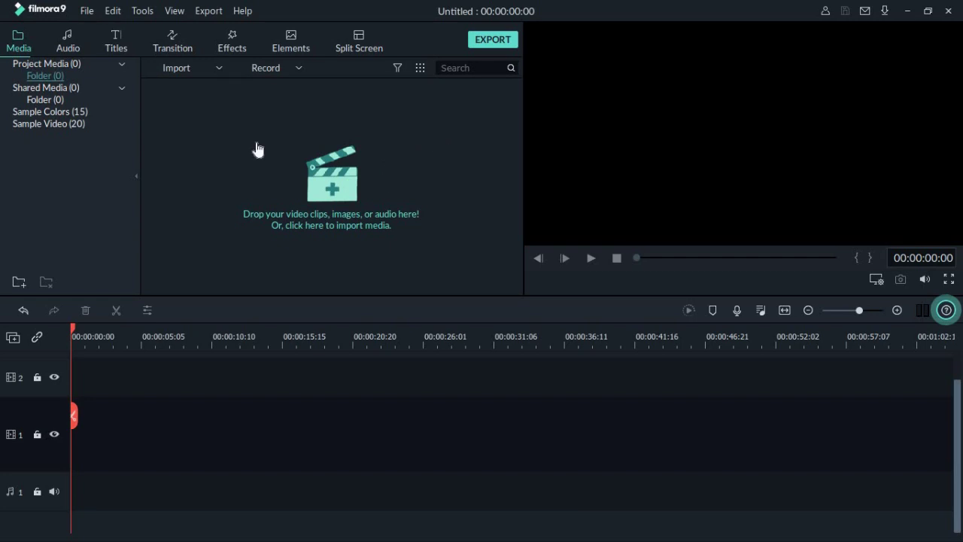
Import video.mp4 from the Downloads folder and the Somnath-Lord-Shiva-statue JPG image from the Desktop into the empty project
left_click(189, 116)
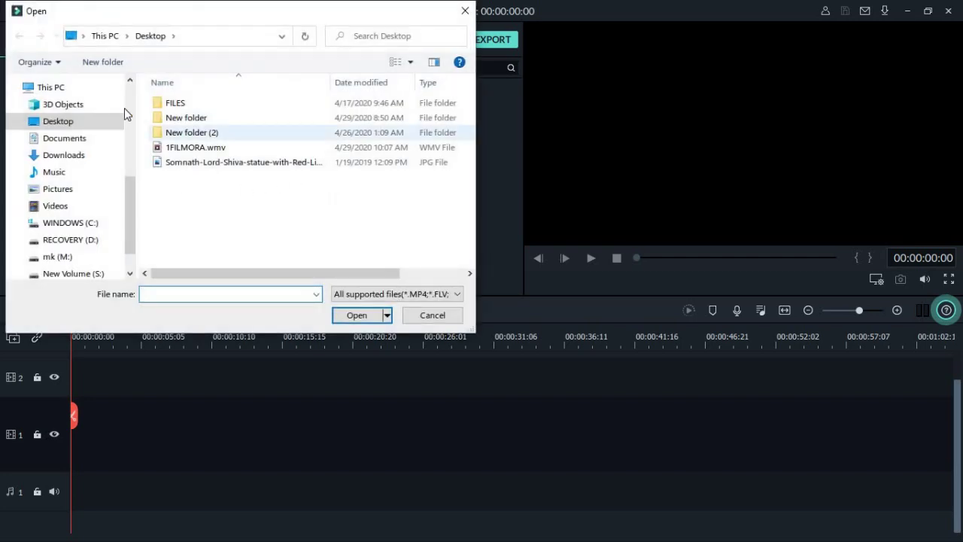
left_click(74, 162)
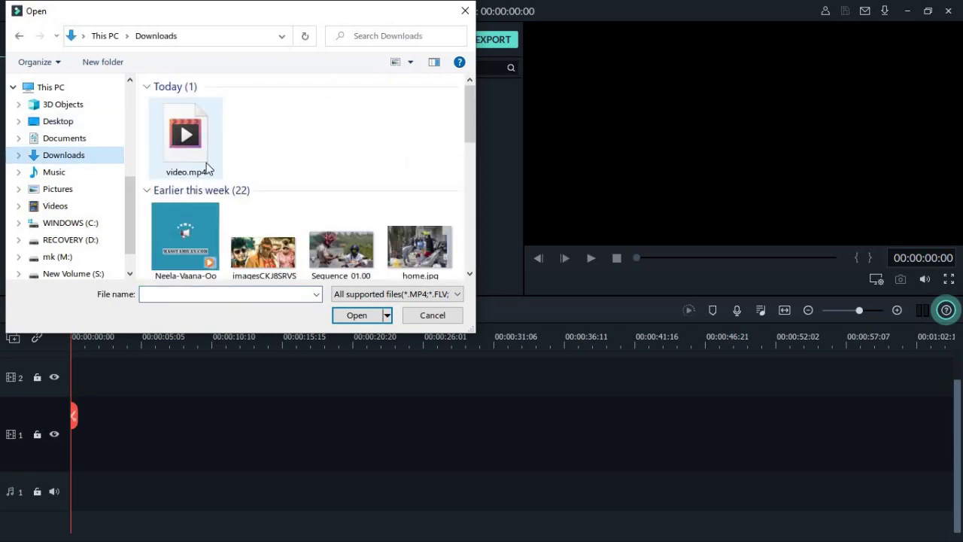
double_click(189, 135)
double_click(286, 203)
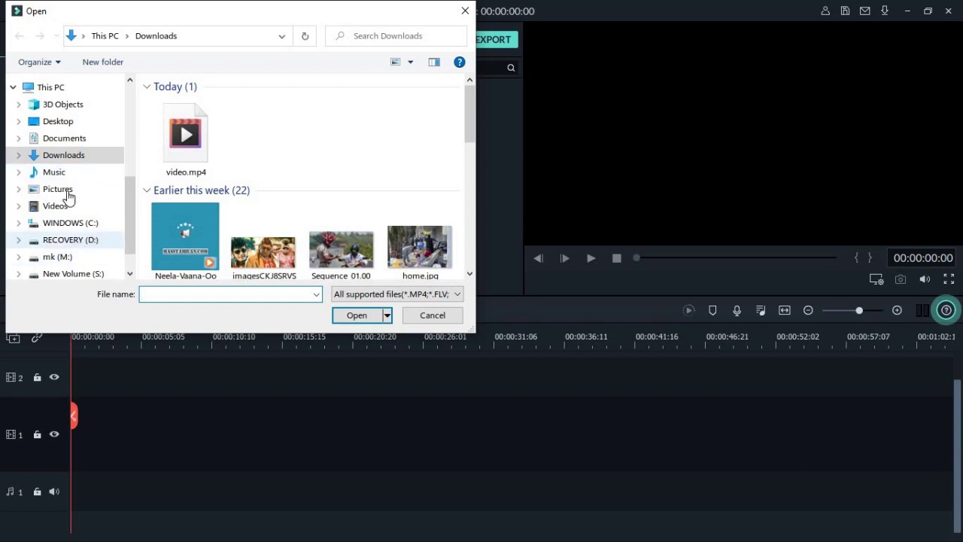
left_click(68, 124)
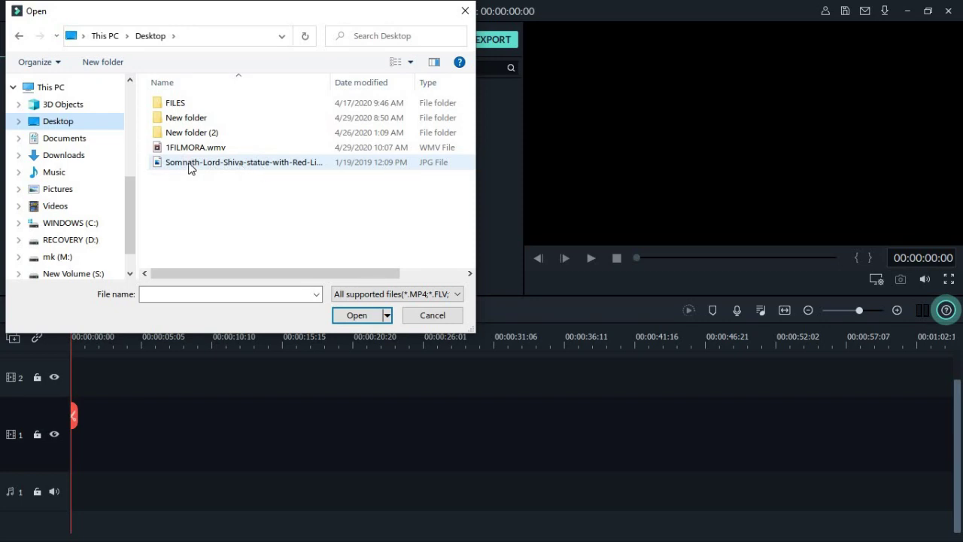
double_click(200, 164)
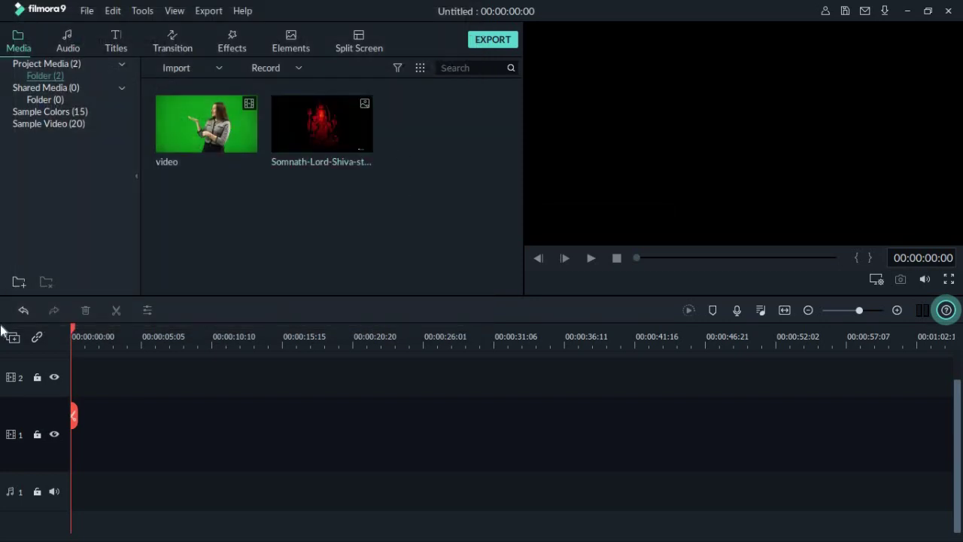
Place the green-screen video clip at the start of video track 1
mouse_move(245, 151)
left_click_drag(238, 139, 79, 457)
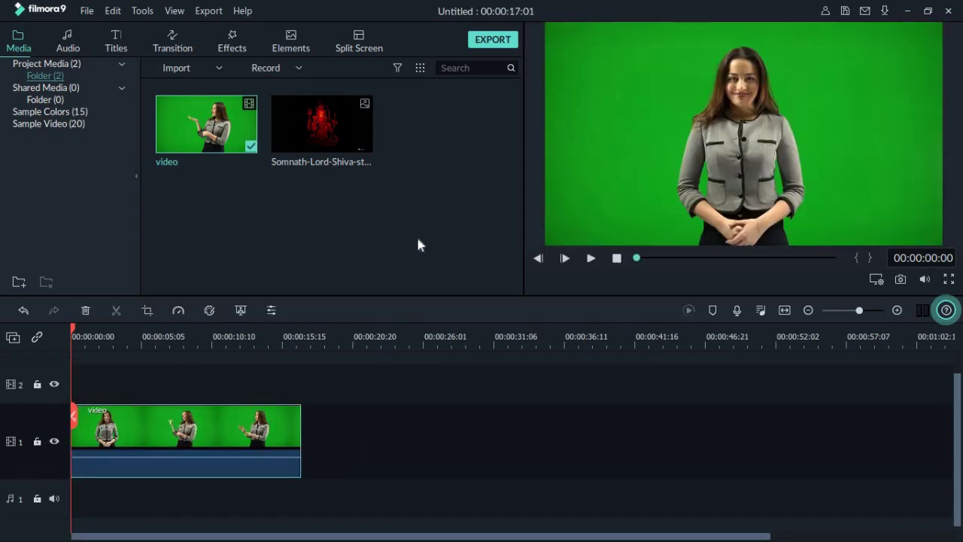
mouse_move(338, 111)
left_click_drag(864, 307, 866, 311)
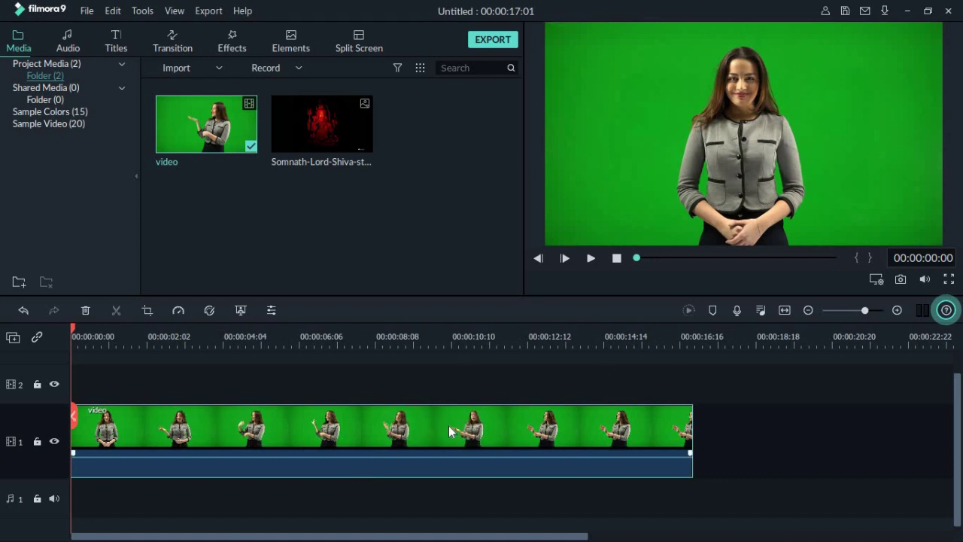
Move the green-screen clip to video track 2 and place the Somnath-Lord-Shiva image beneath it on track 1, extended to the clip's full length
left_click_drag(448, 425, 448, 390)
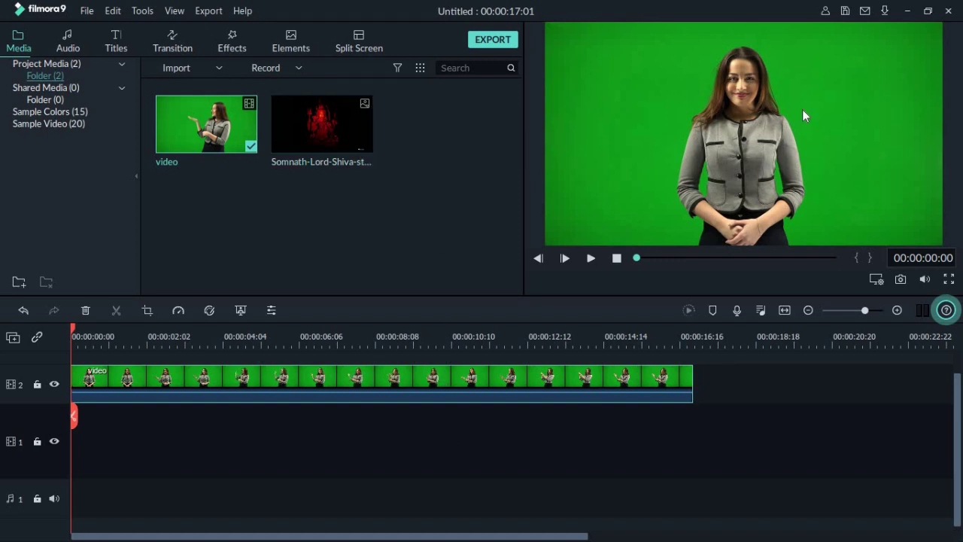
left_click_drag(351, 121, 77, 446)
left_click_drag(253, 440, 690, 436)
Apply the Green Screen effect to the clip on video track 2 and preview the composite over the statue image
left_click(525, 378)
right_click(525, 378)
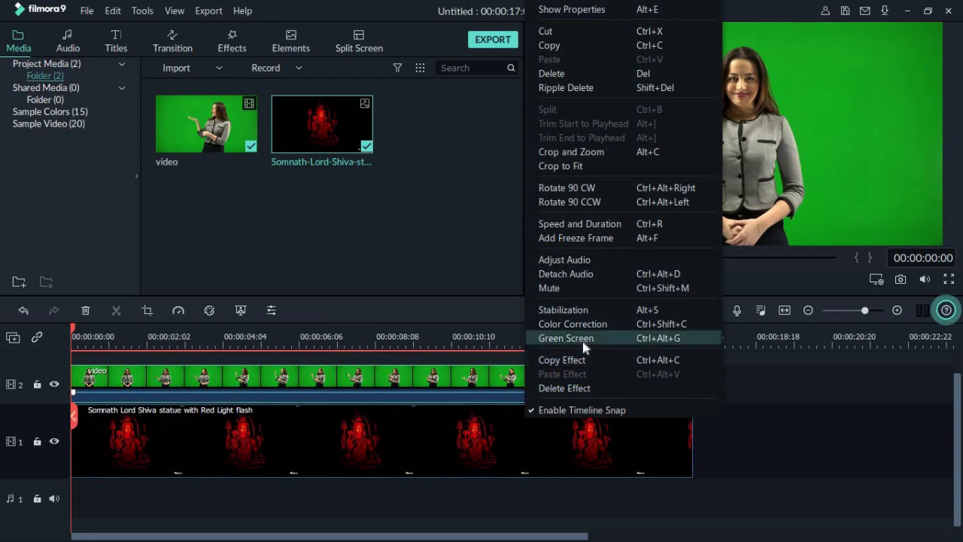
left_click(570, 338)
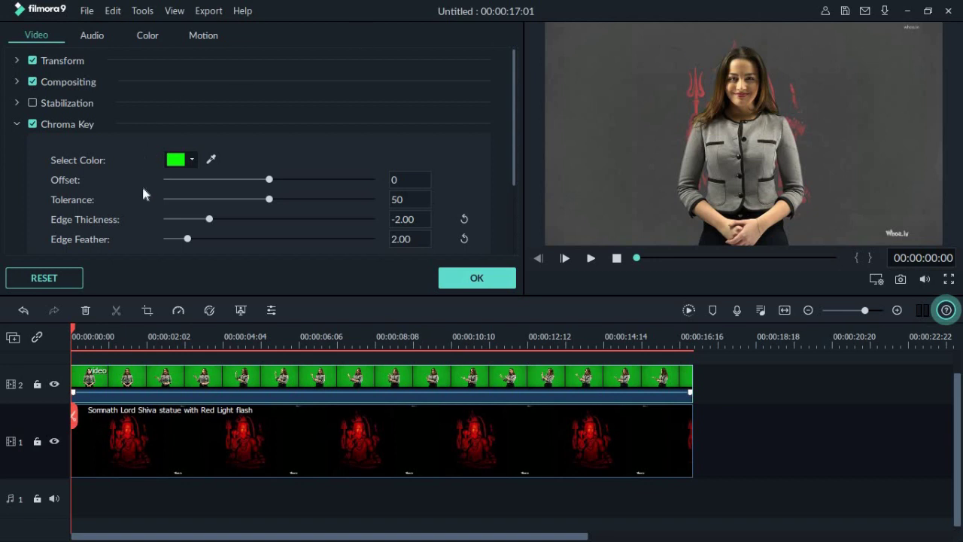
left_click(493, 278)
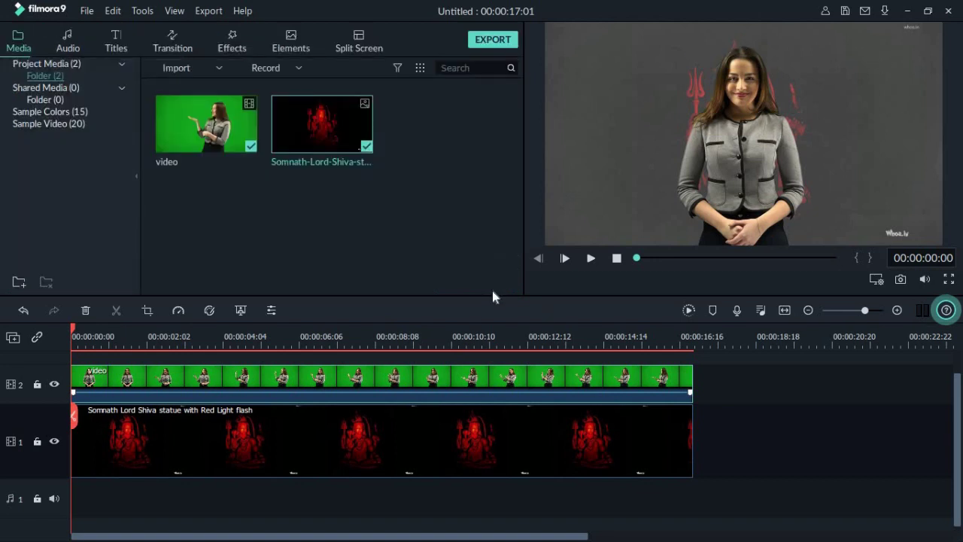
key("space")
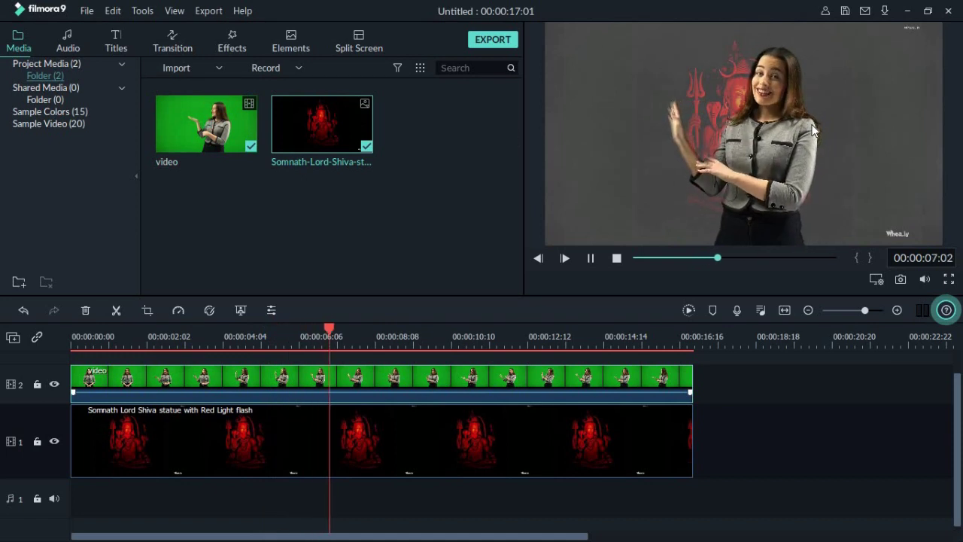
key("space")
Set the green-screen clip's Chroma Key offset to 9 and preview the cleaned-up background
right_click(383, 390)
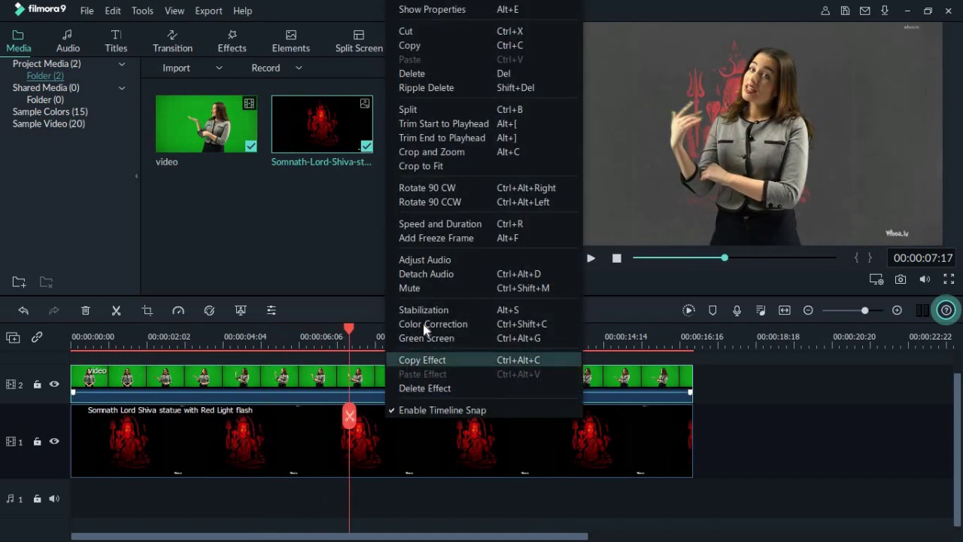
left_click(419, 339)
left_click_drag(279, 178, 302, 185)
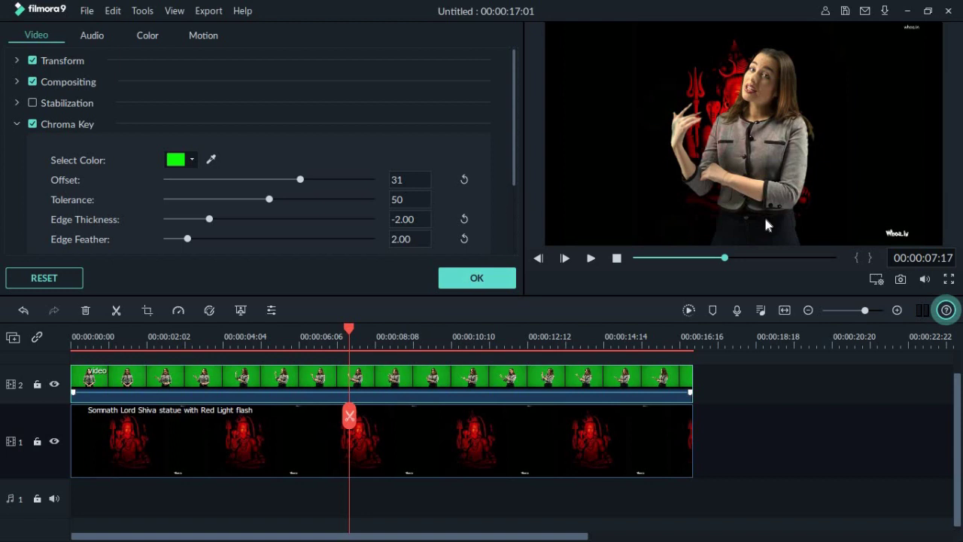
left_click_drag(300, 180, 280, 180)
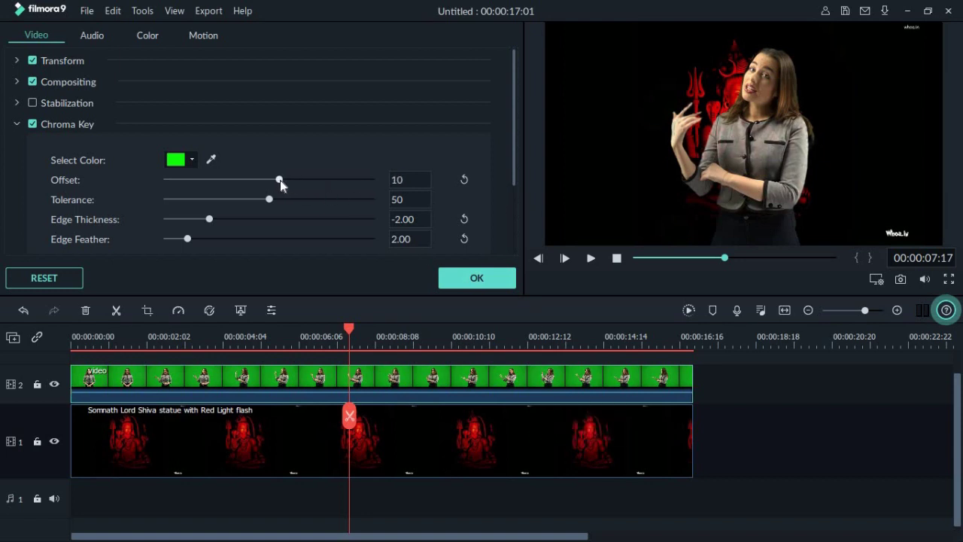
left_click(476, 279)
left_click(276, 336)
key("space")
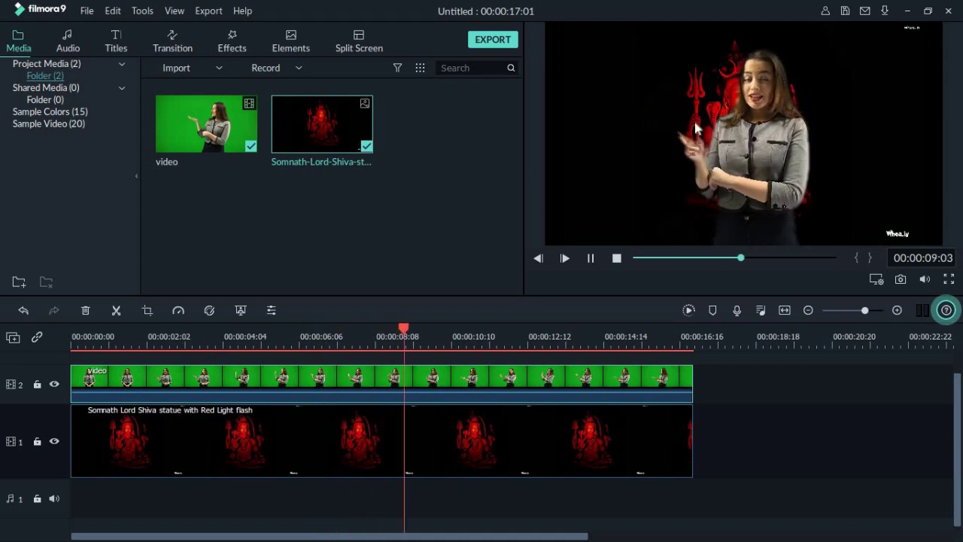
Try a different Chroma Key tolerance, restore it to 50, and raise the edge thickness to 10.00
left_click(404, 376)
right_click(404, 377)
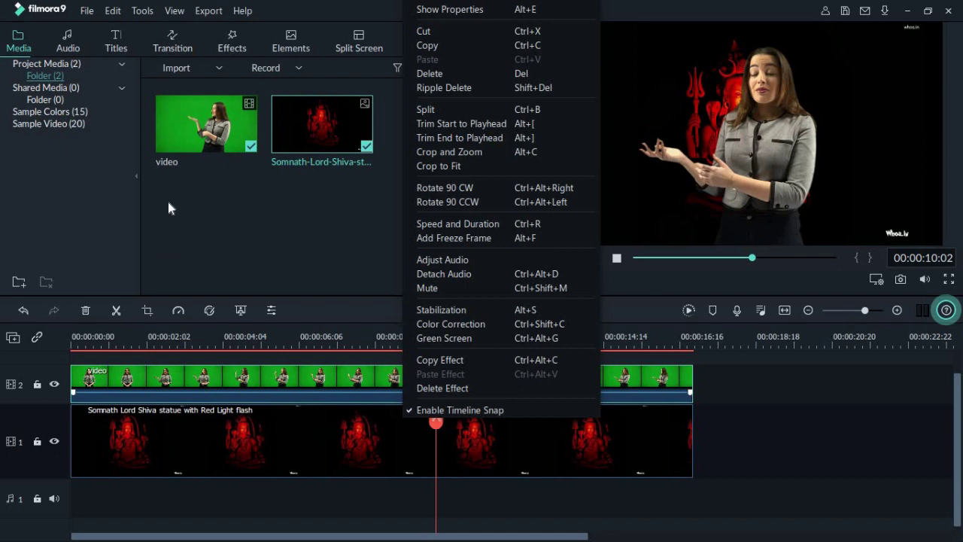
left_click(452, 338)
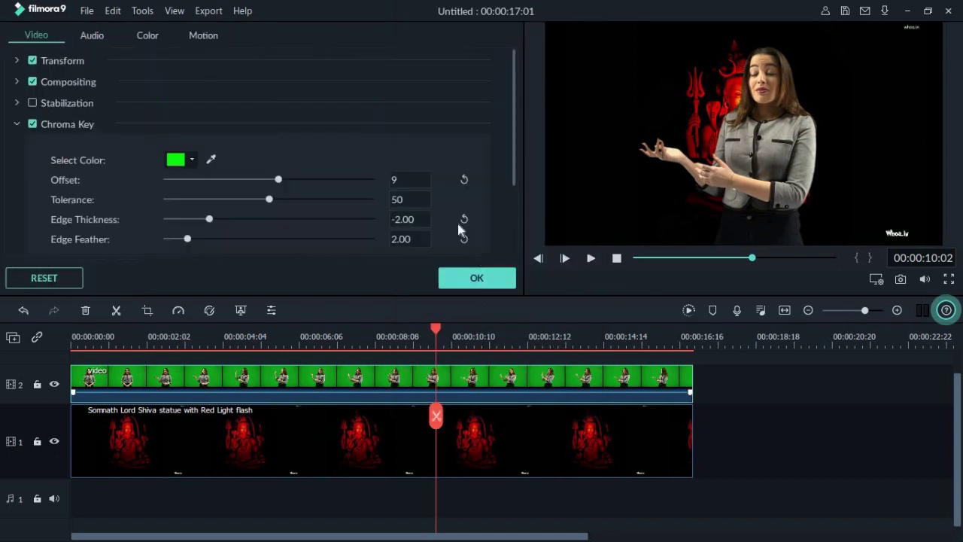
mouse_move(272, 201)
left_mouse_down()
mouse_move(226, 191)
mouse_move(210, 192)
mouse_move(230, 202)
mouse_move(198, 200)
mouse_move(378, 207)
mouse_move(273, 218)
mouse_move(294, 219)
mouse_move(281, 218)
left_mouse_up()
left_click(465, 199)
left_click_drag(210, 219, 620, 153)
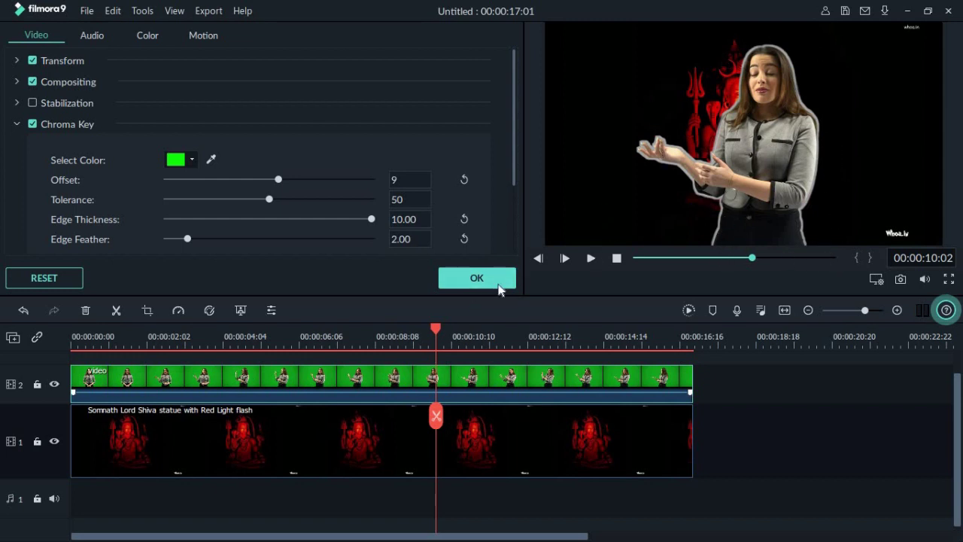
Preview the clip's outline, try a smaller edge thickness, and reset the edge thickness to 0.00
key("space")
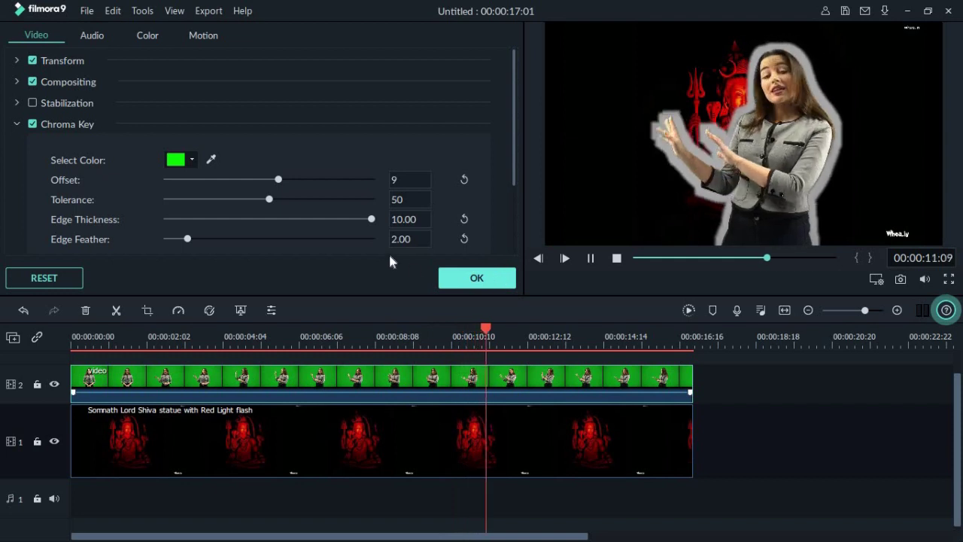
left_click(345, 217)
left_click(294, 219)
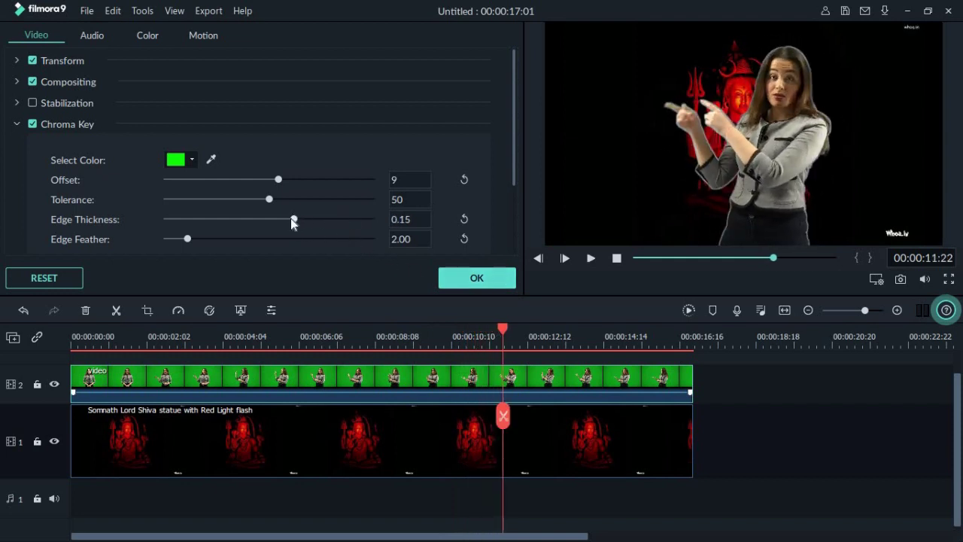
left_click(463, 219)
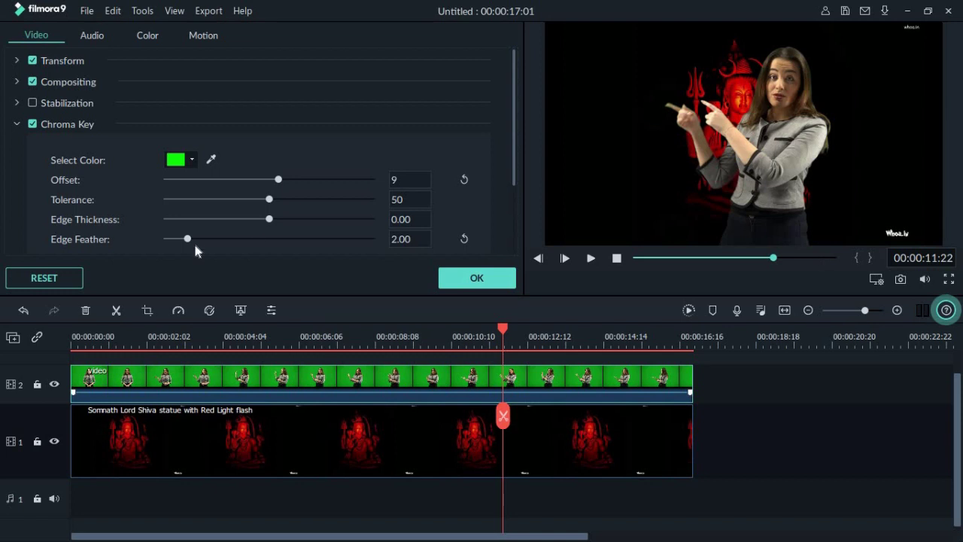
Set the Chroma Key edge feather to 10.48 and preview the softened outline
left_click_drag(188, 241, 274, 239)
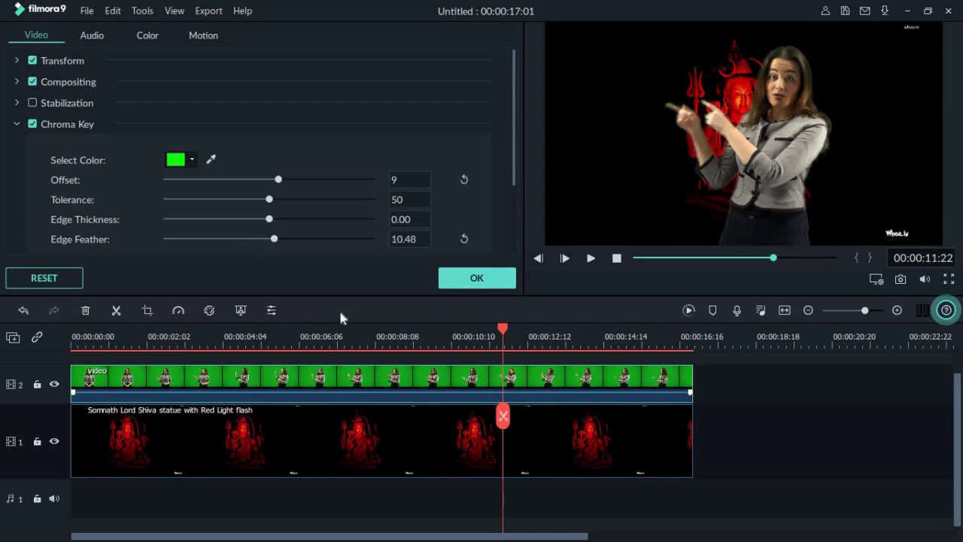
key("space")
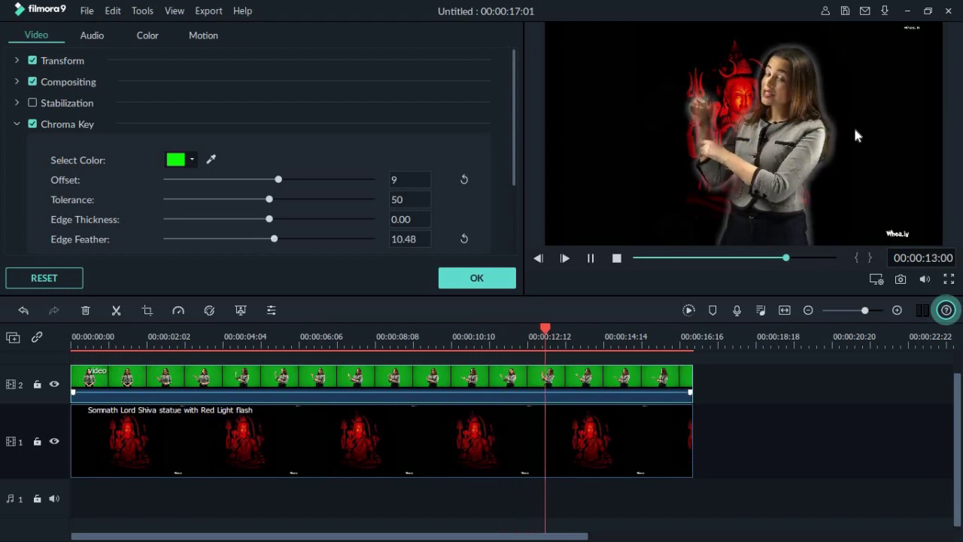
key("space")
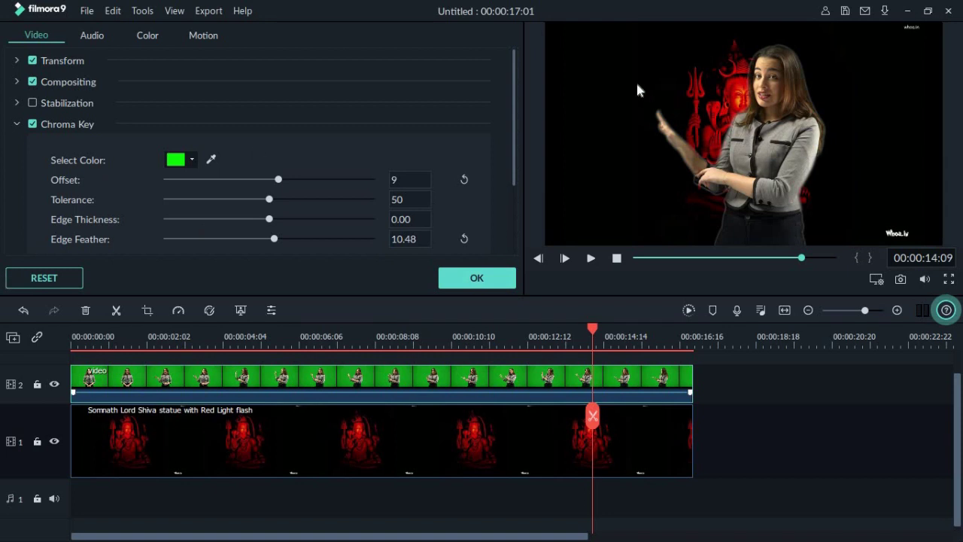
Delete the Somnath Lord Shiva statue image from video track 1
right_click(519, 414)
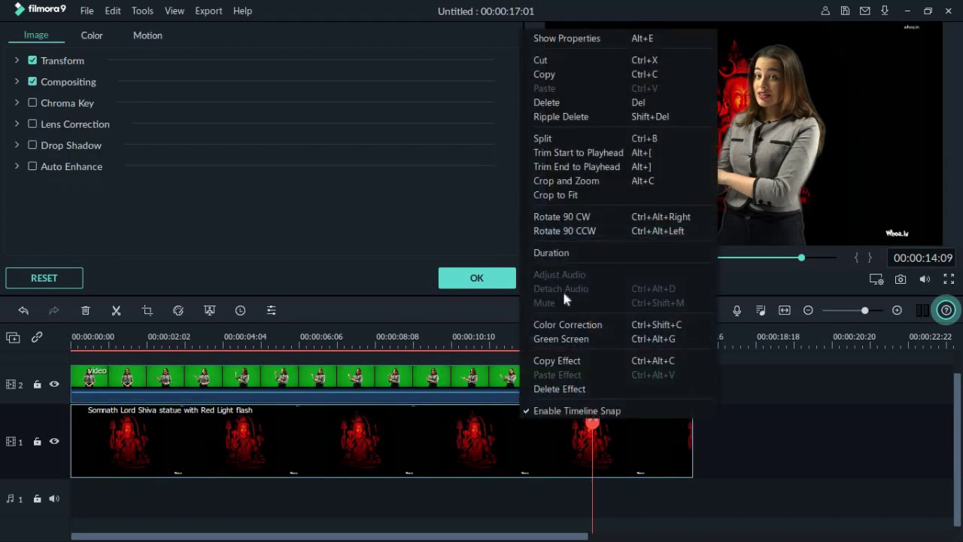
left_click(546, 102)
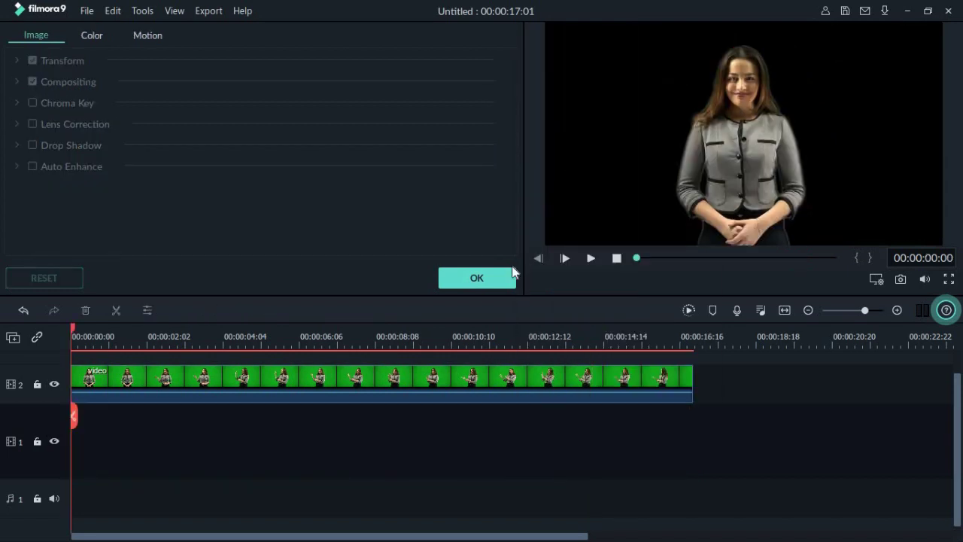
Turn off Chroma Key on the clip on video track 2 and preview its original green background
right_click(472, 376)
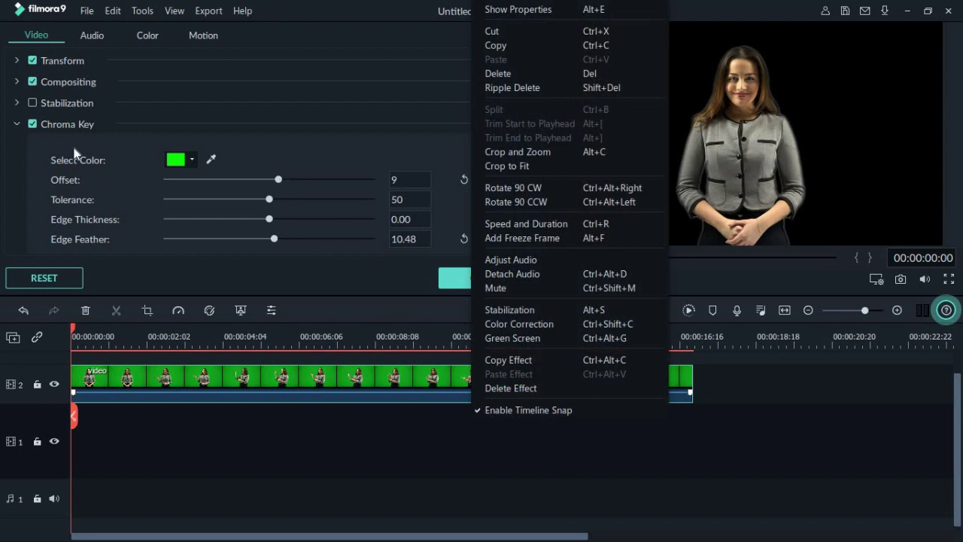
left_click(33, 125)
left_click(465, 275)
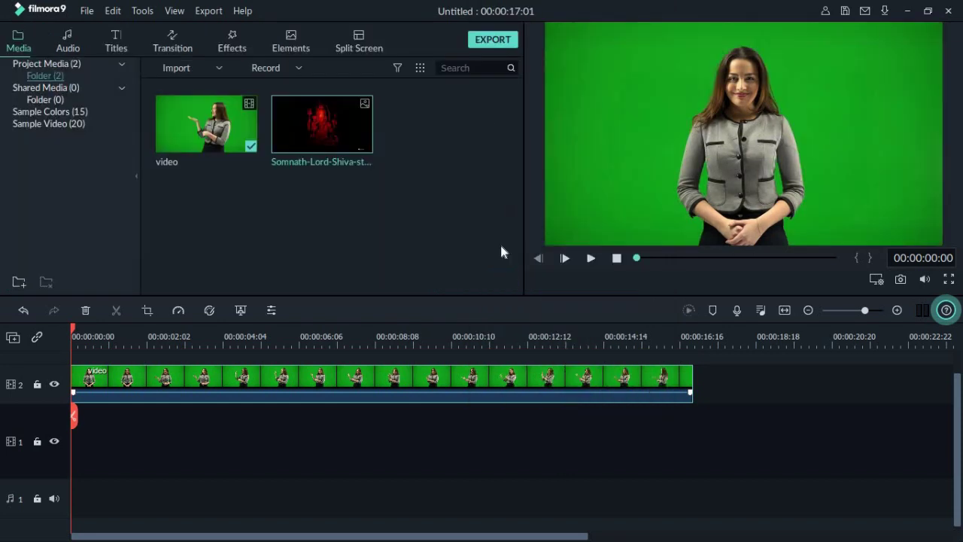
key("space")
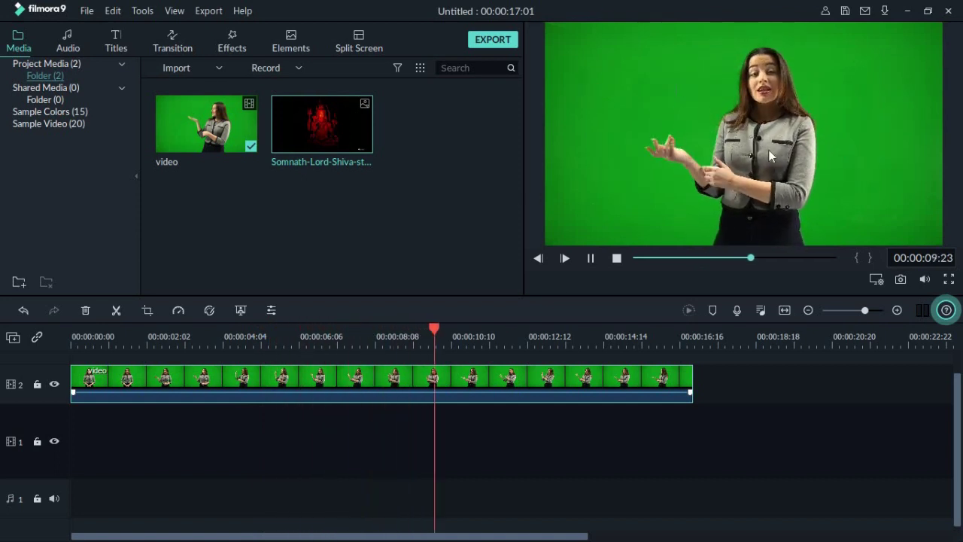
key("space")
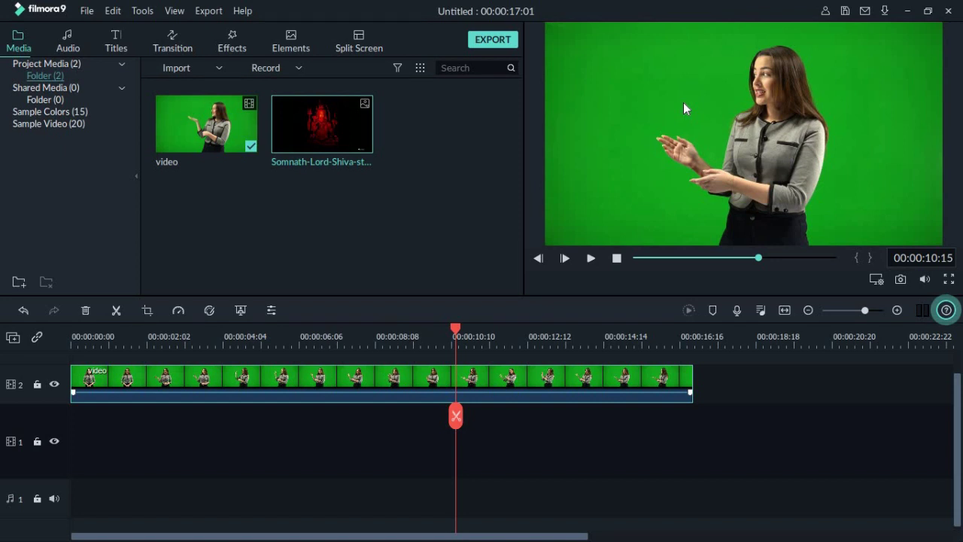
Reapply the Green Screen effect to the clip on video track 2
left_click(169, 419)
left_click(255, 376)
right_click(256, 376)
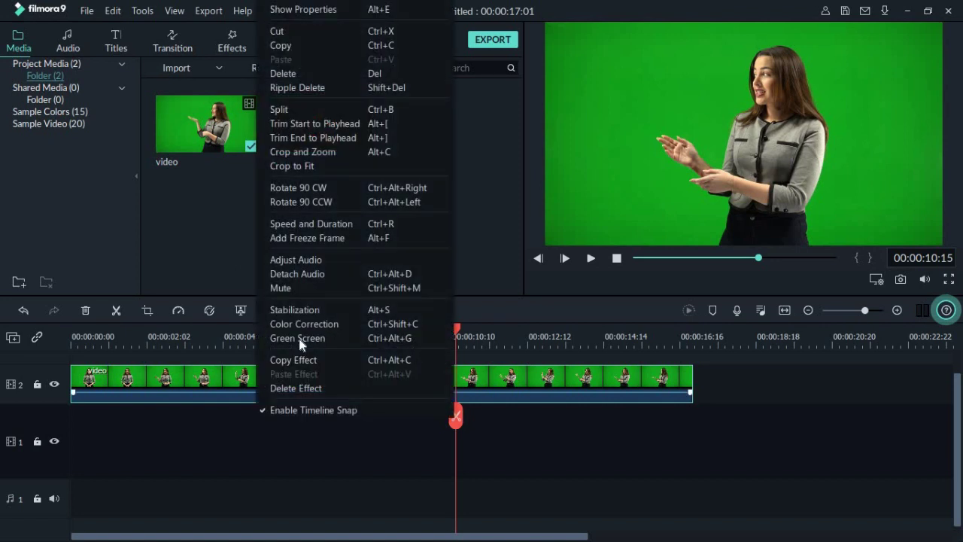
left_click(298, 339)
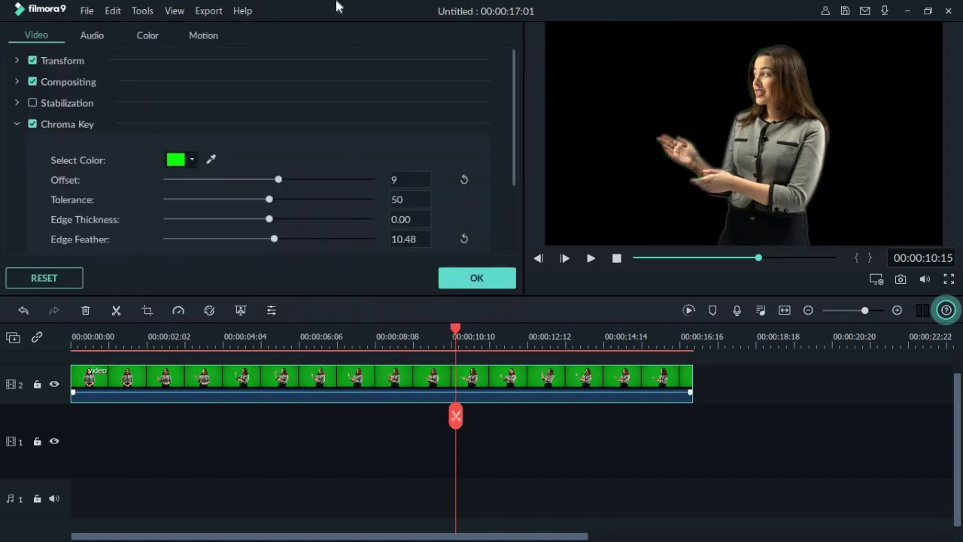
left_click(488, 283)
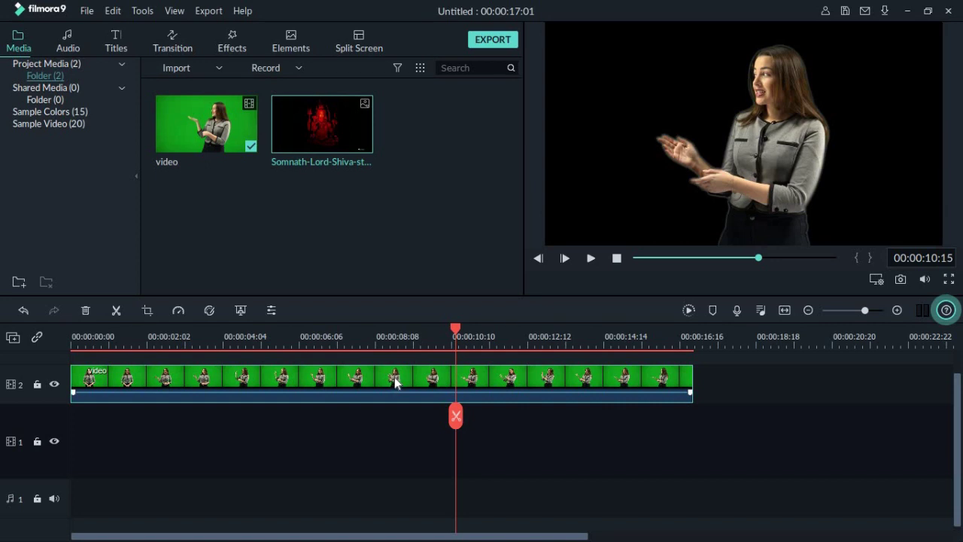
Import the 20200425_140618 video from New folder (2) on the Desktop into the project media
double_click(396, 221)
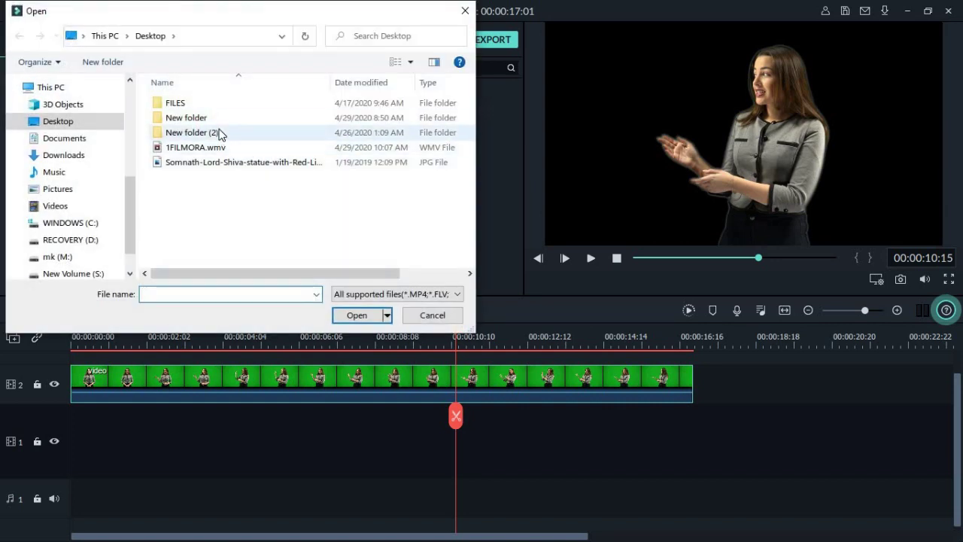
double_click(215, 133)
scroll(444, 221, "down", 3)
scroll(410, 222, "down", 3)
double_click(407, 160)
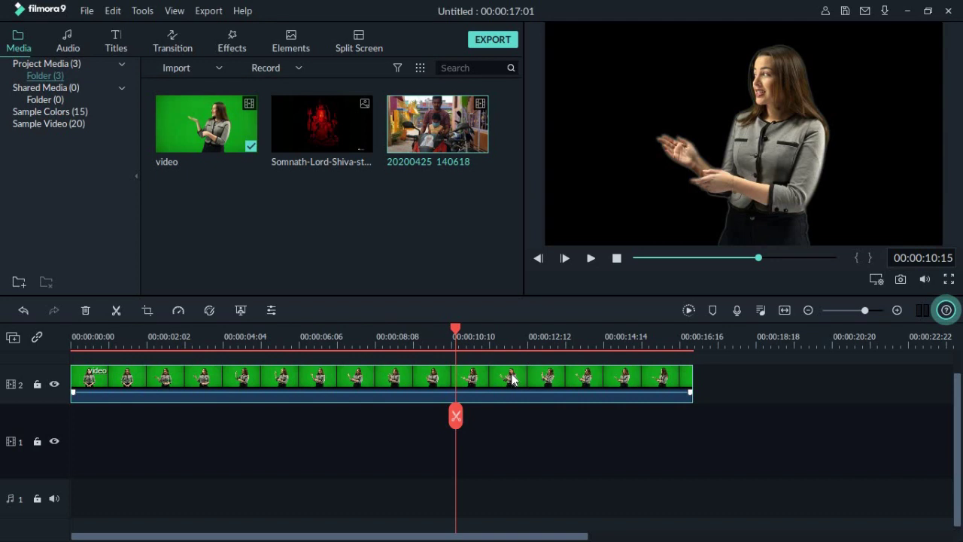
Delete the green-screen clip from video track 2 and place the 20200425_140618 video at the start of track 1
key("Delete")
left_click_drag(454, 172, 13, 428)
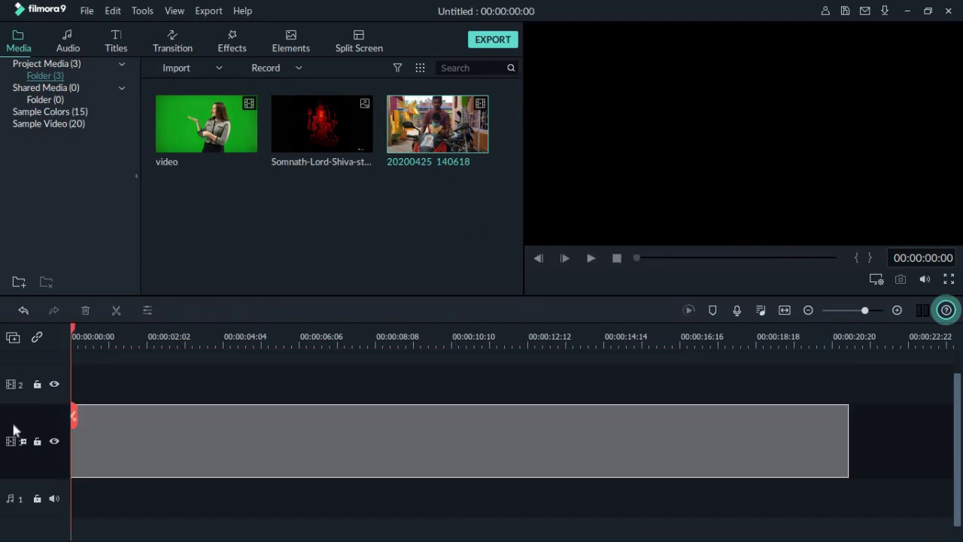
left_click(534, 335)
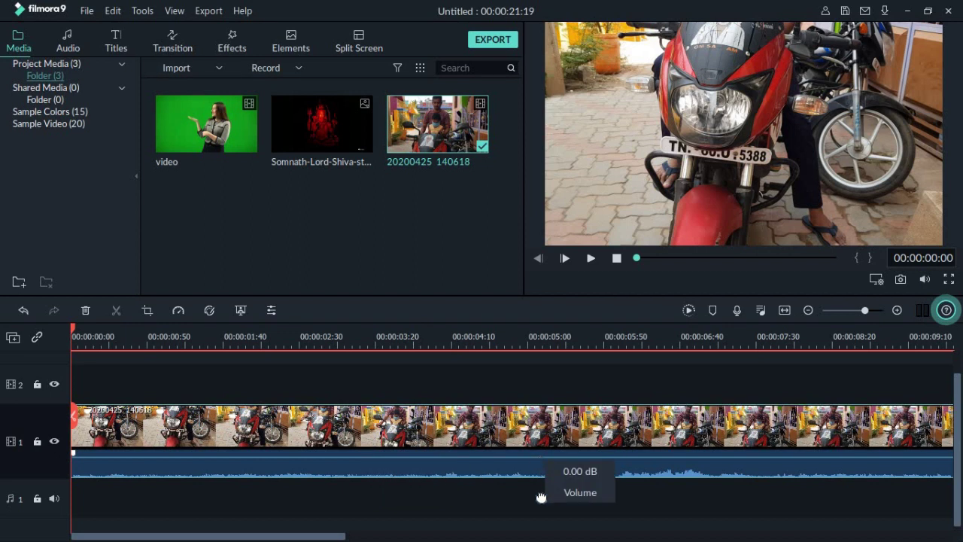
Preview the motorcycle video from its start and from about the 5-second mark to check for camera shake
key("space")
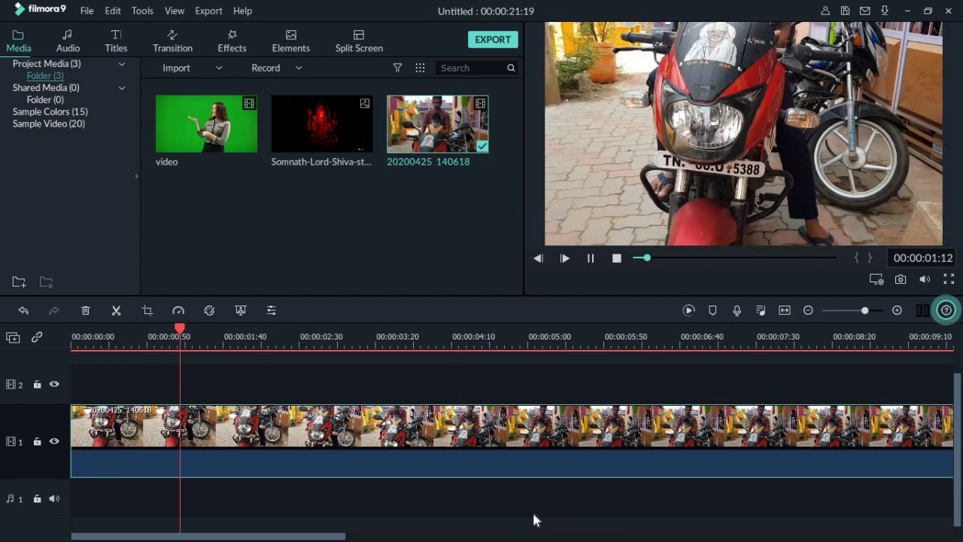
left_click(569, 344)
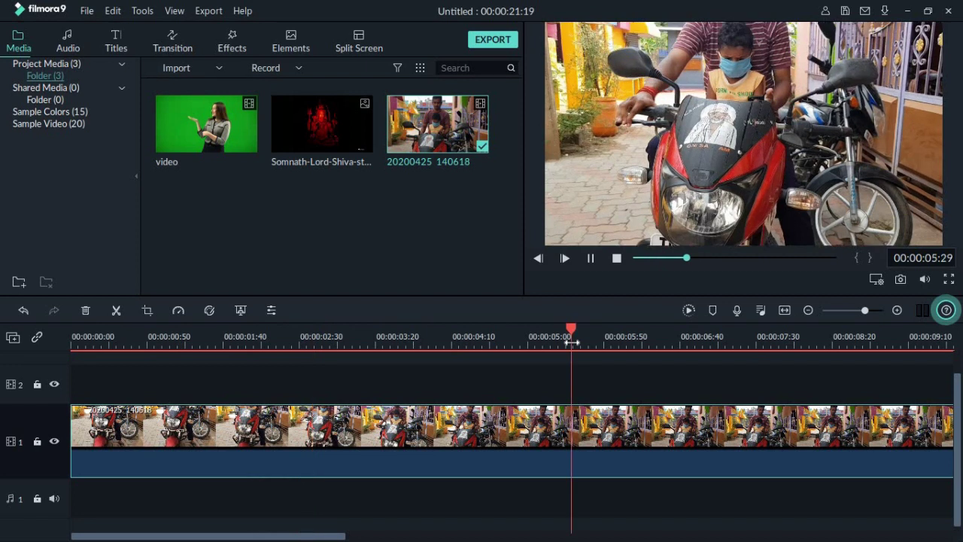
key("space")
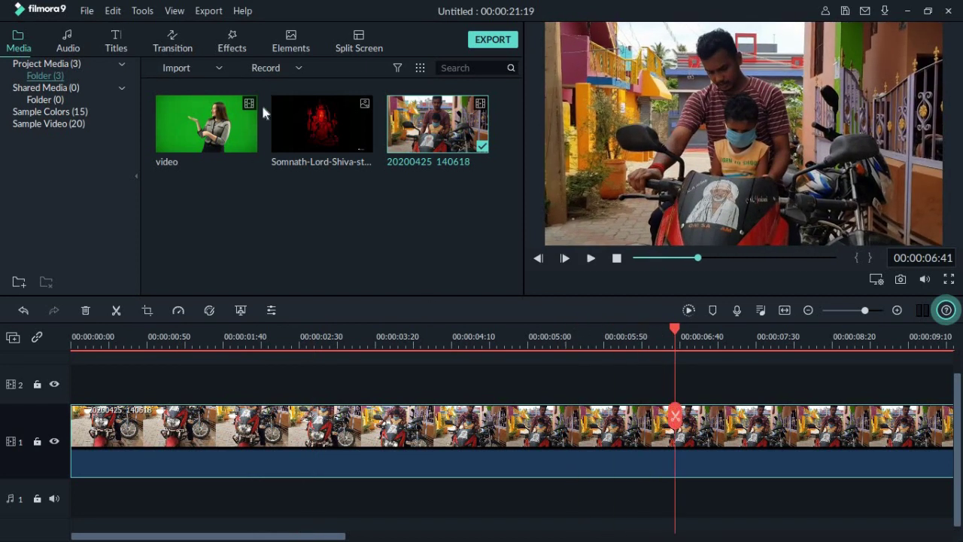
Try to stabilize the motorcycle clip on track 1, cancelling the analysis and closing the clip's settings
right_click(374, 435)
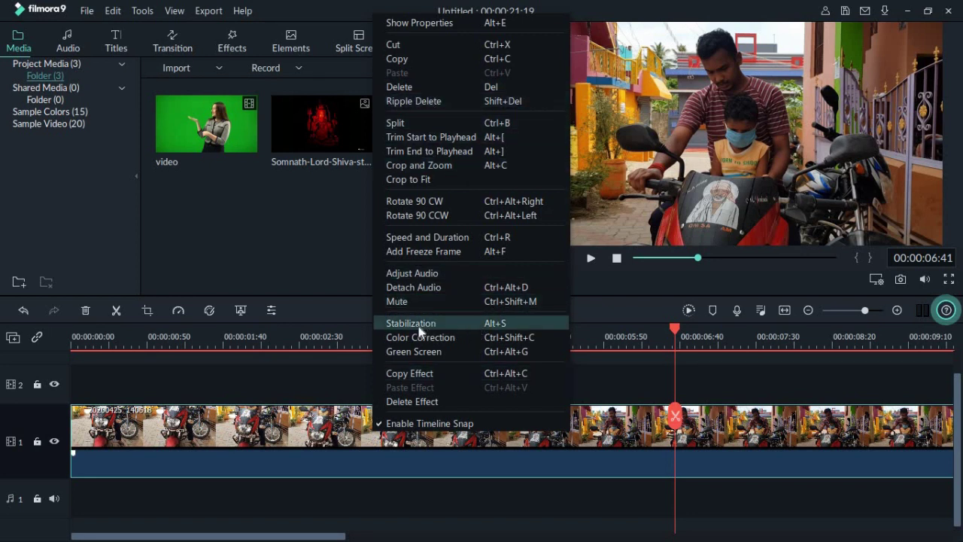
left_click(447, 323)
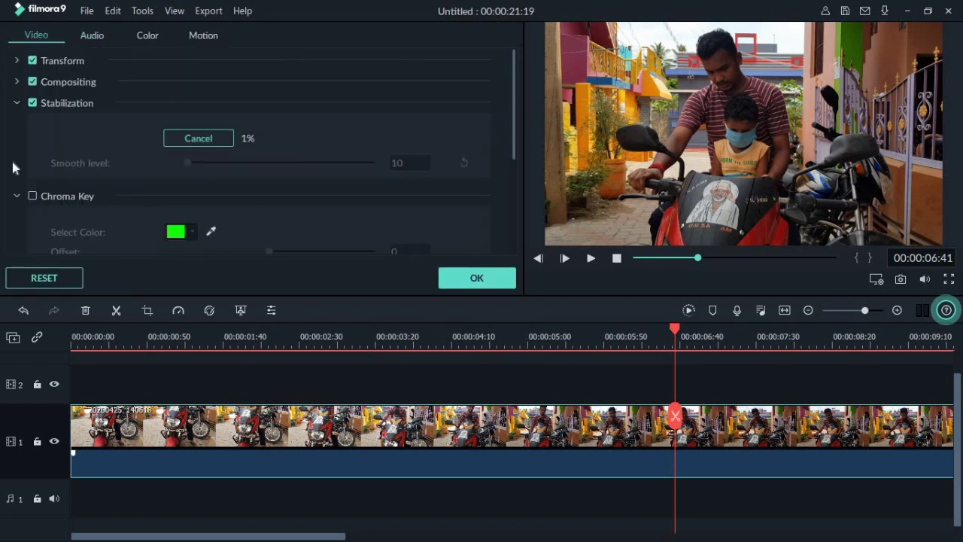
scroll(287, 155, "down", 2)
scroll(289, 152, "up", 2)
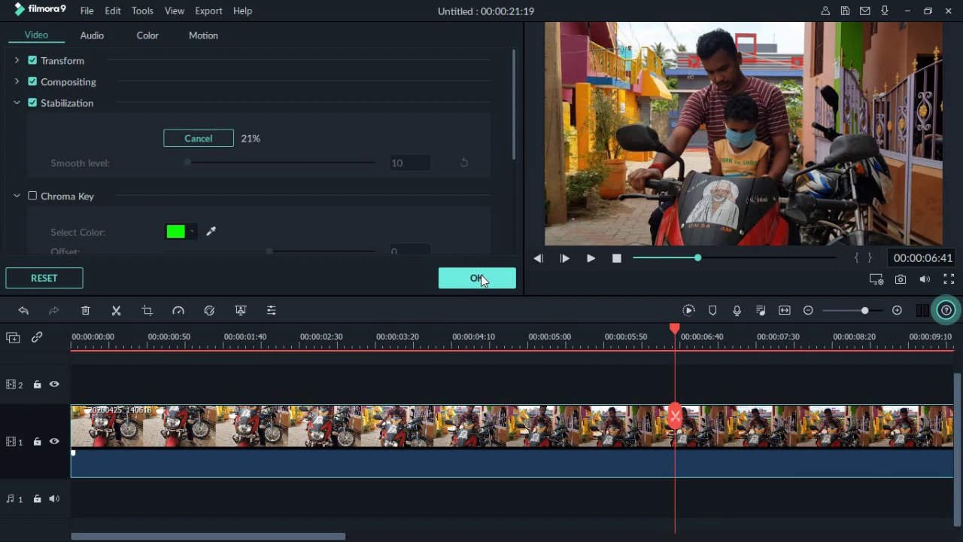
left_click(211, 138)
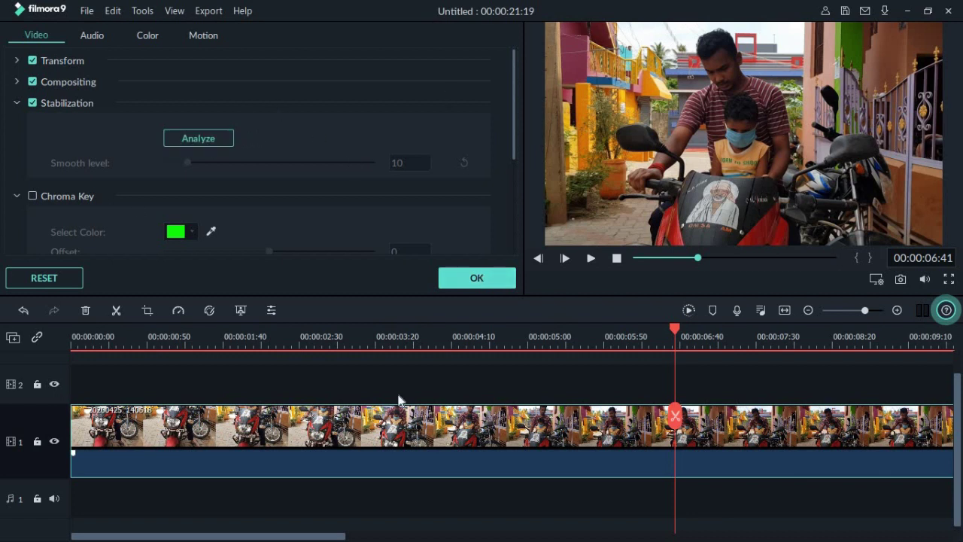
left_click(452, 278)
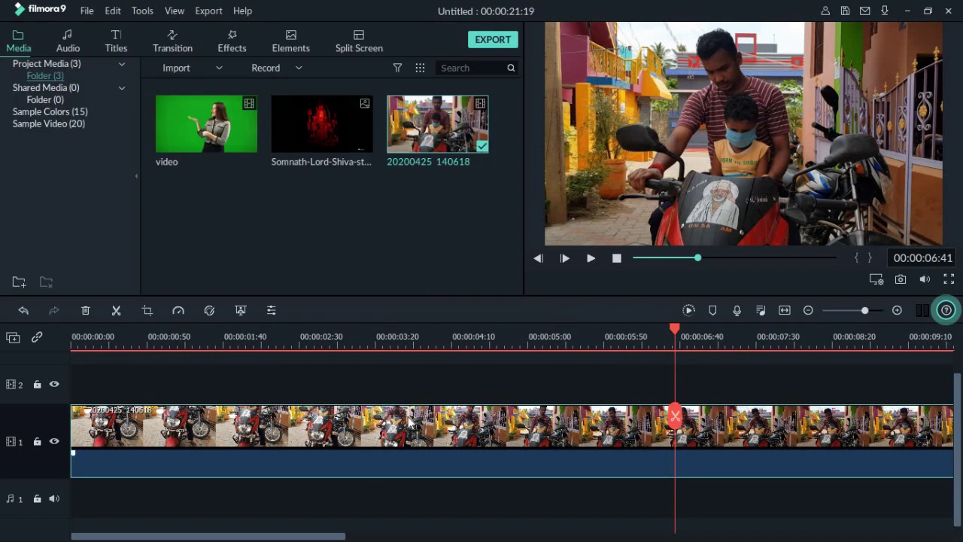
right_click(433, 431)
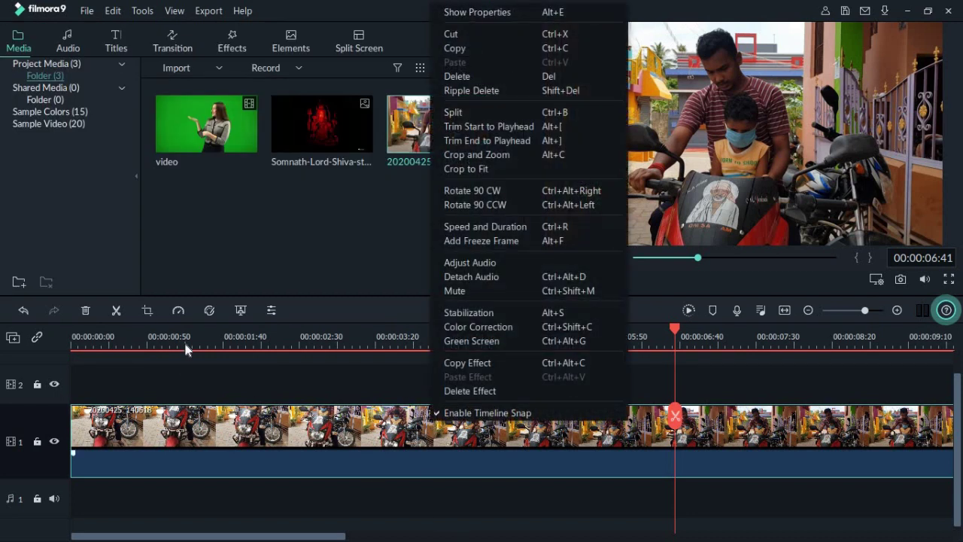
left_click(492, 331)
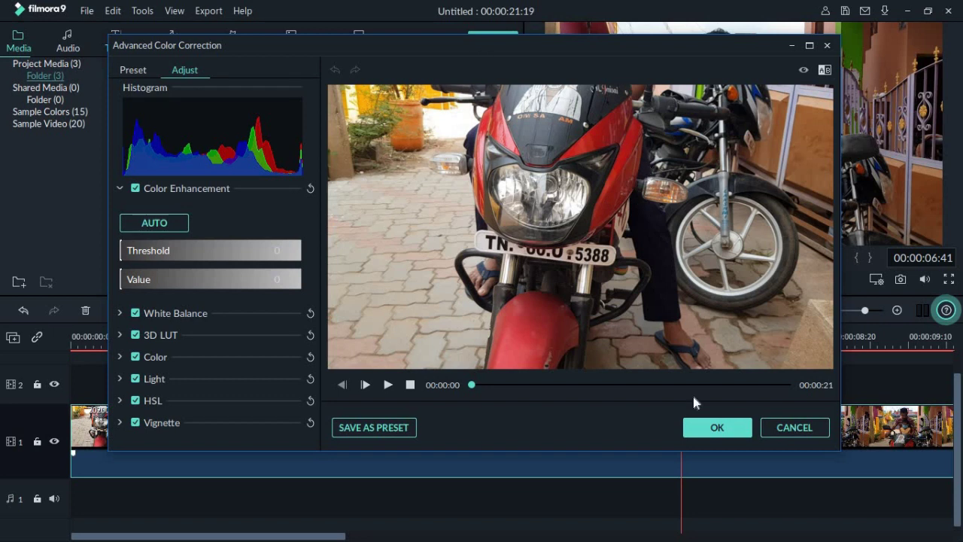
left_click(774, 429)
Import the 20200425_135648 video from New folder (2) on the Desktop and briefly preview it
key("ctrl+i")
scroll(331, 139, "down", 3)
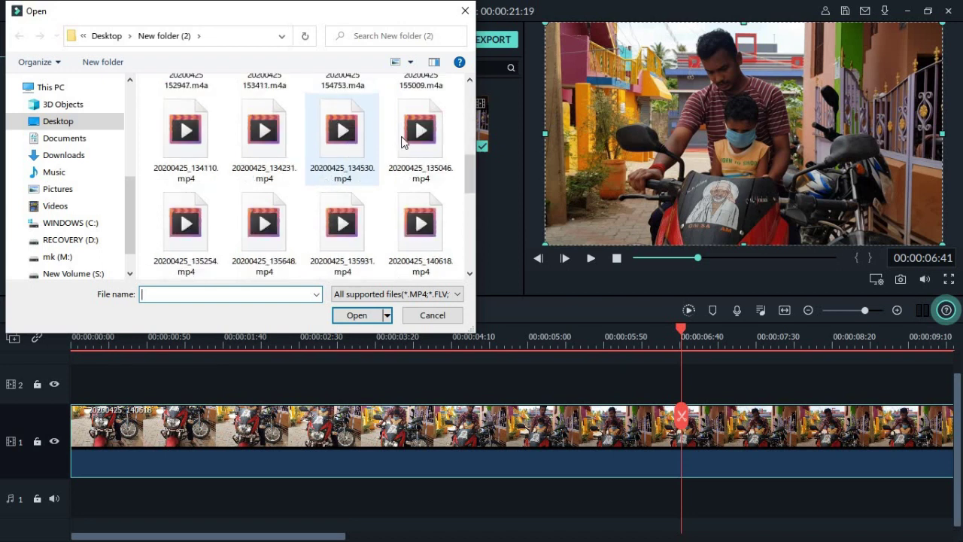
double_click(252, 230)
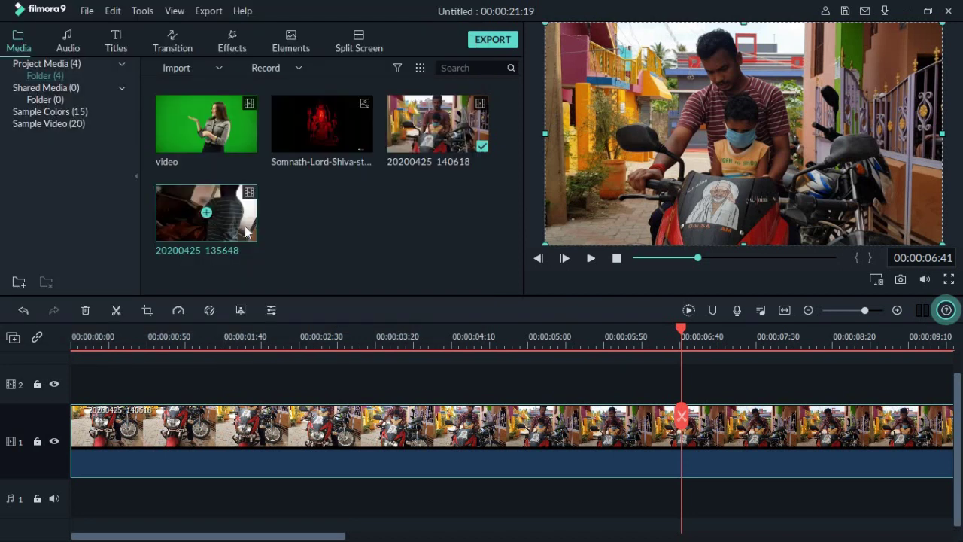
double_click(240, 213)
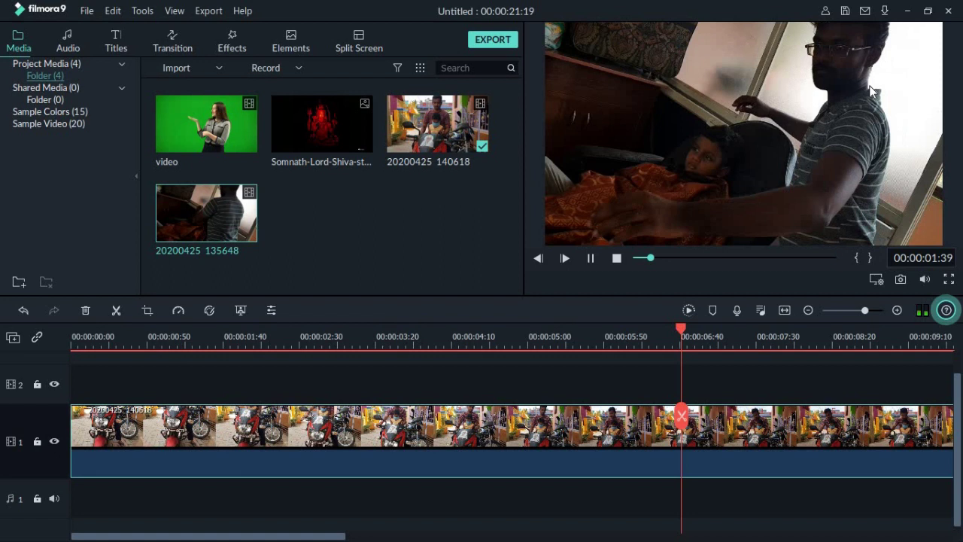
key("space")
Delete the motorcycle clip from track 1 and place the 20200425_135648 video at the start of that track
left_click(693, 444)
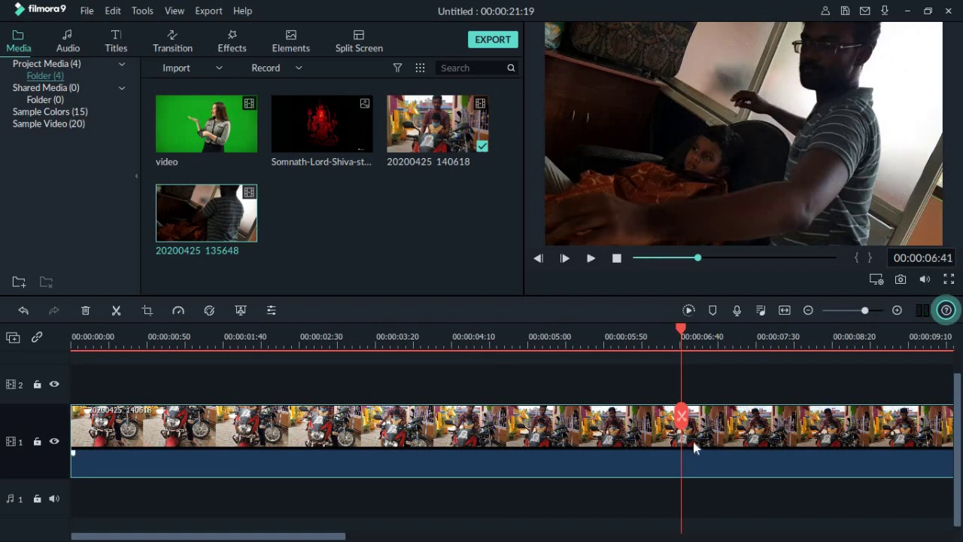
key("Delete")
left_click_drag(251, 228, 80, 429)
left_click_drag(248, 455, 249, 520)
Preview the 20200425_135648 clip on the timeline from near its start to about the 6-second mark
left_click(173, 336)
key("space")
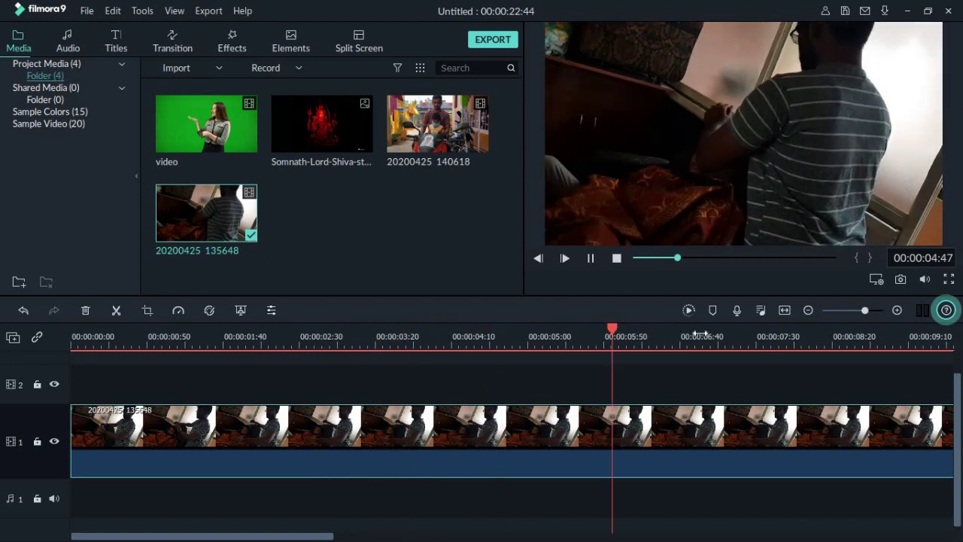
key("space")
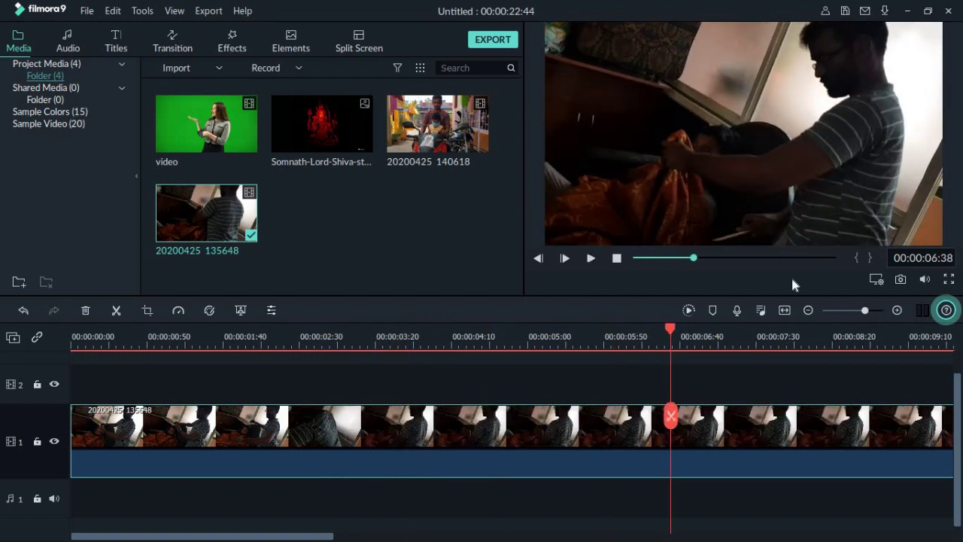
Open Color Correction for the clip, try a White Balance temperature of 5.88, and reset White Balance
right_click(604, 426)
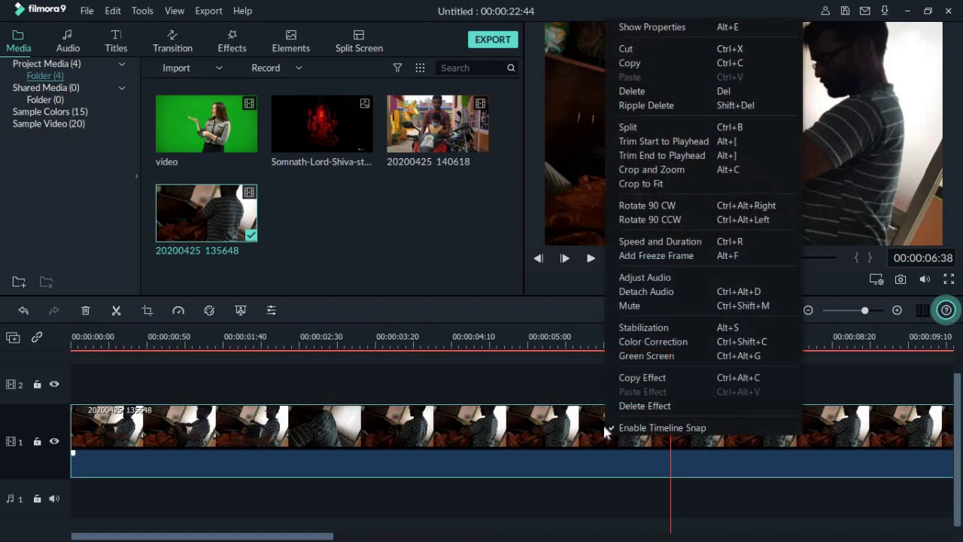
left_click(647, 340)
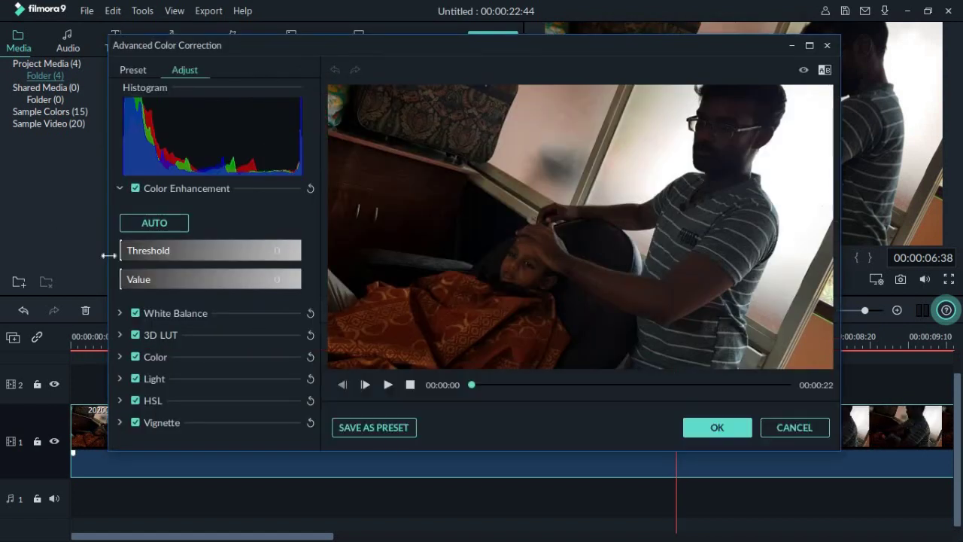
left_click(226, 310)
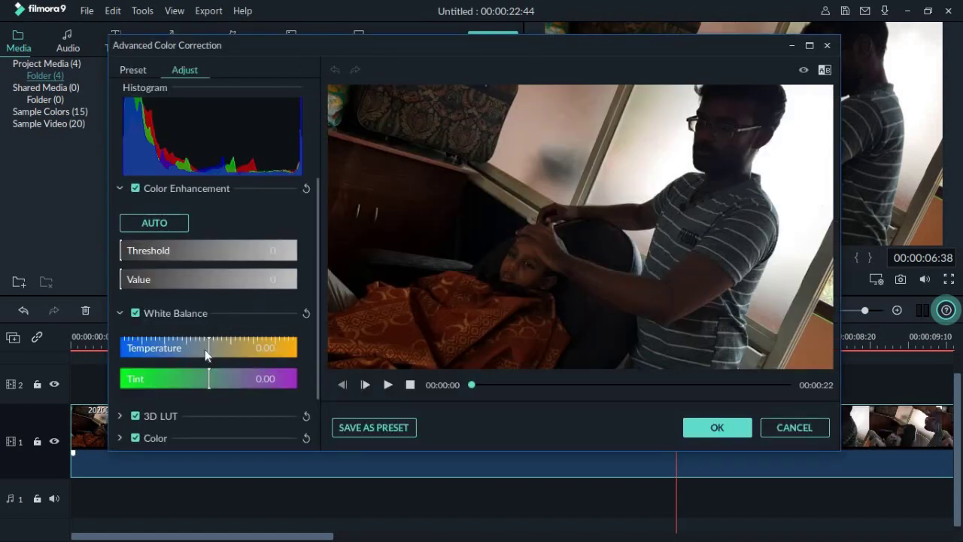
left_click_drag(210, 352, 242, 352)
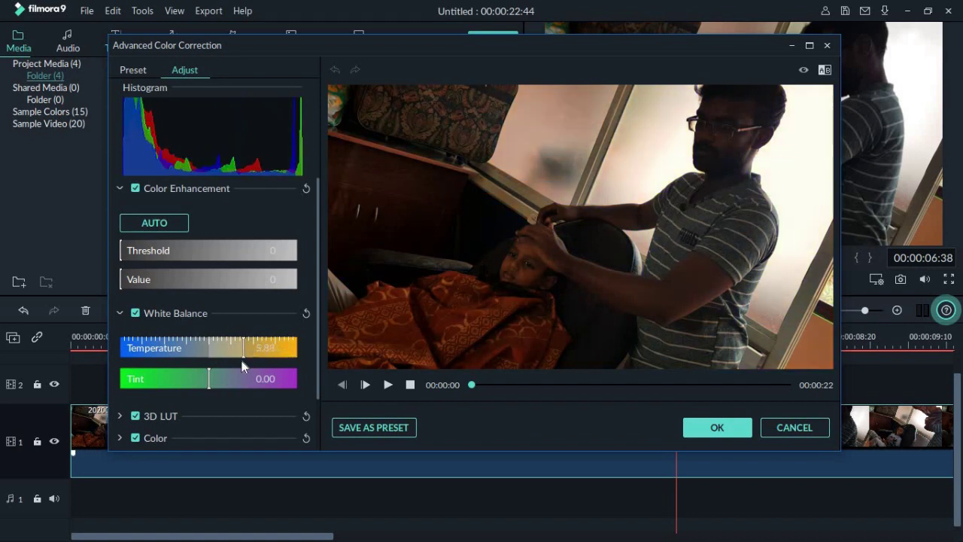
left_click(307, 312)
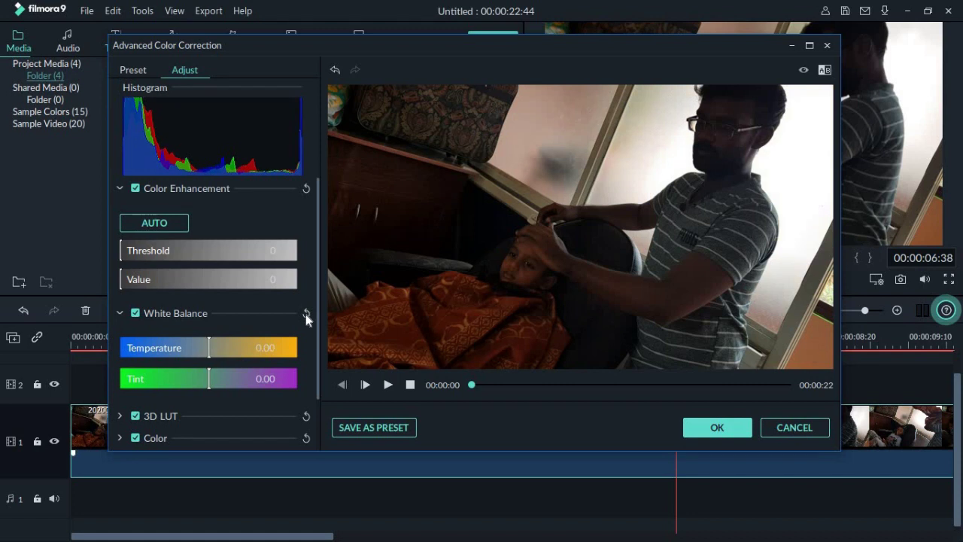
Try raising the exposure with brightness at 19 and contrast at -30, and cancel the color correction
scroll(275, 348, "down", 1)
left_click(249, 374)
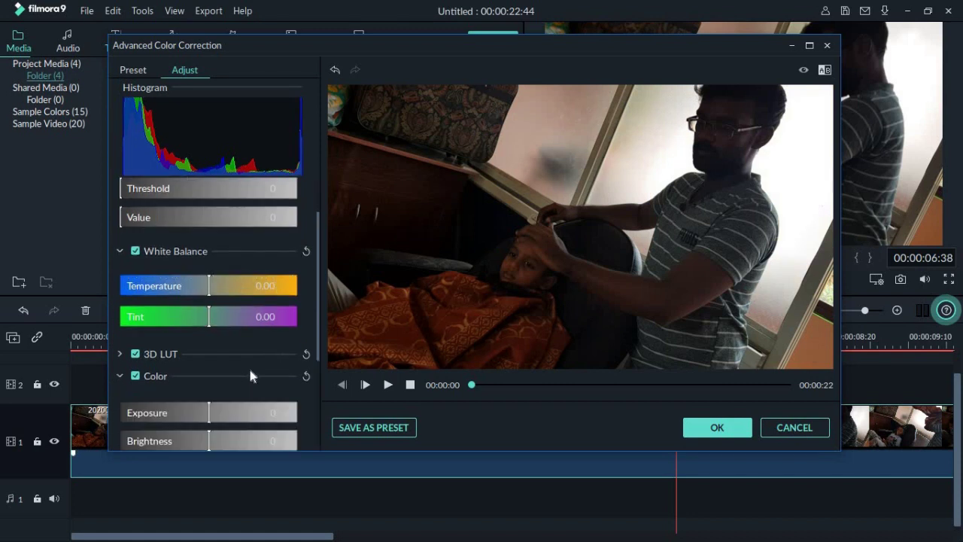
scroll(216, 291, "down", 2)
left_click_drag(219, 288, 269, 289)
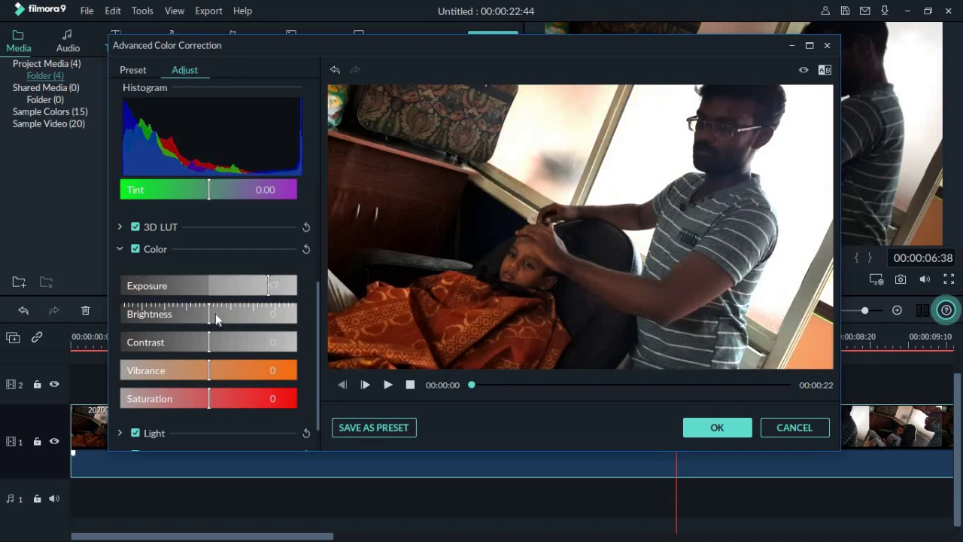
mouse_move(210, 318)
left_mouse_down()
mouse_move(276, 316)
mouse_move(225, 316)
left_mouse_up()
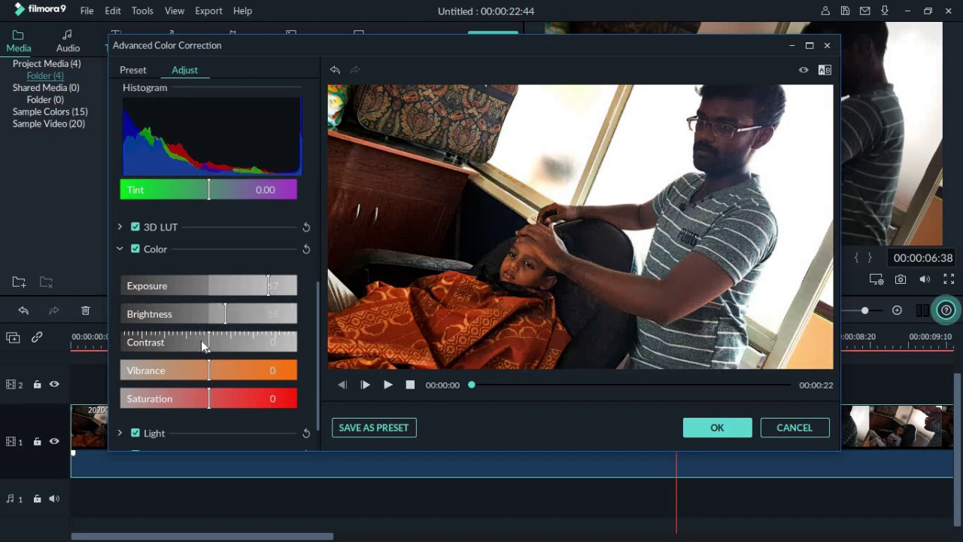
left_click_drag(189, 343, 181, 344)
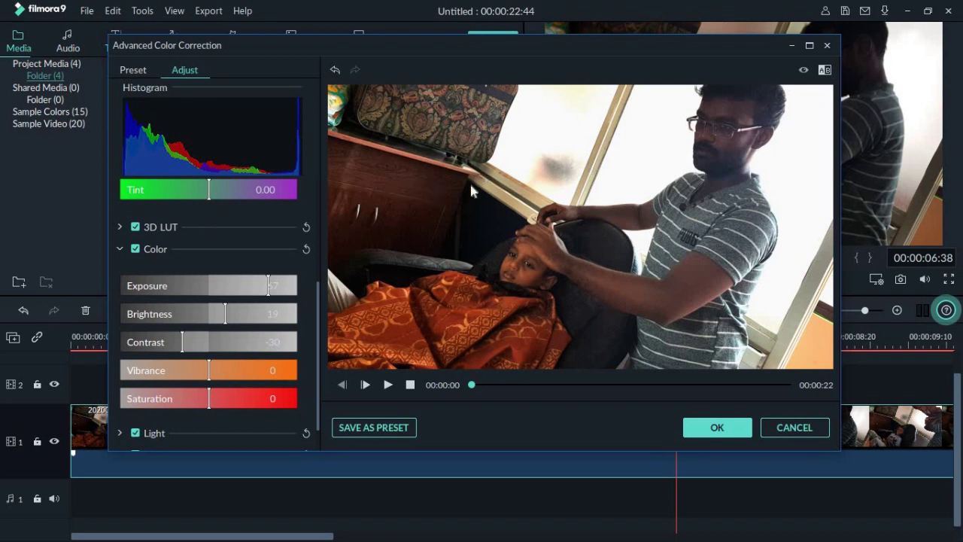
left_click(780, 428)
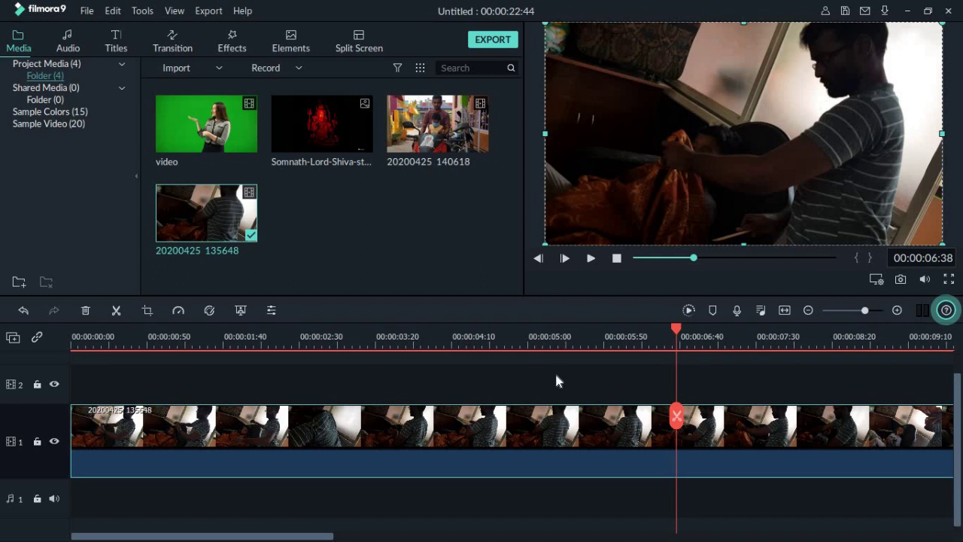
Check the clip's frames around the 5- and 6-second marks
left_click(520, 340)
left_click(563, 341)
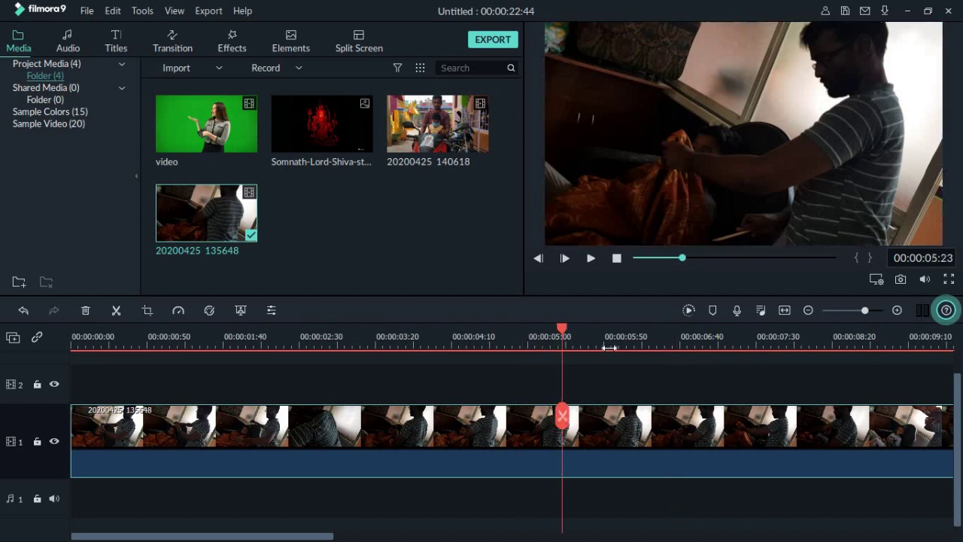
left_click(632, 336)
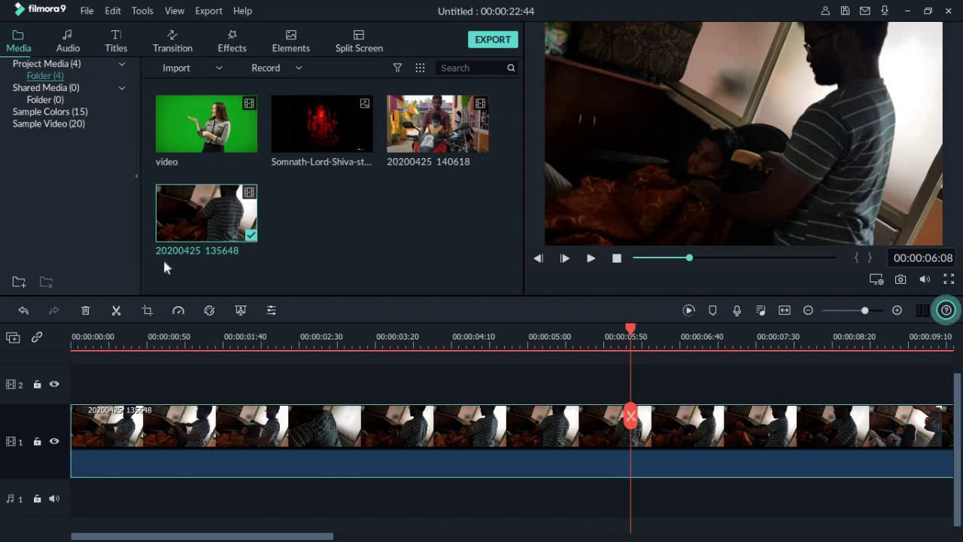
Speed up the clip on track 1 to 13.92x with Custom Speed, keeping Ripple Edit enabled
right_click(157, 426)
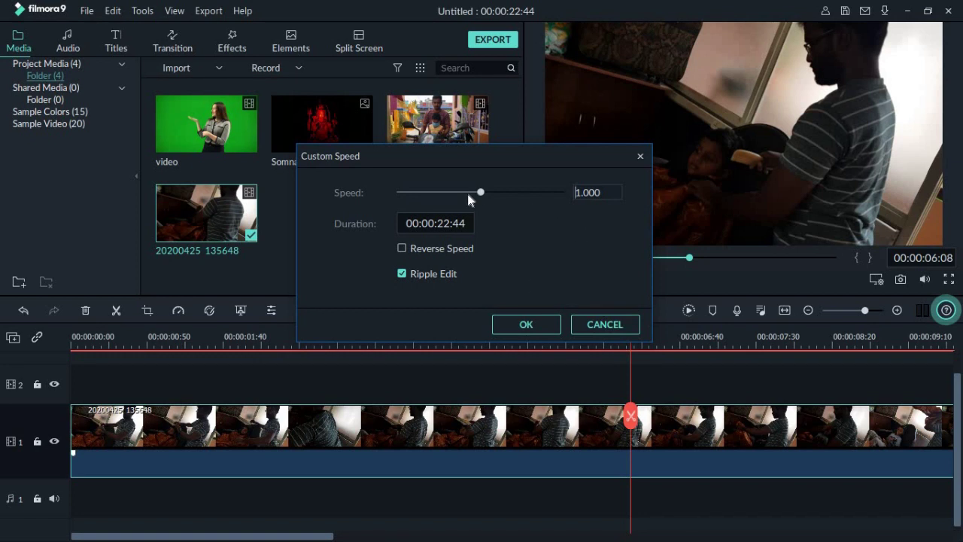
left_click(493, 191)
left_click(527, 327)
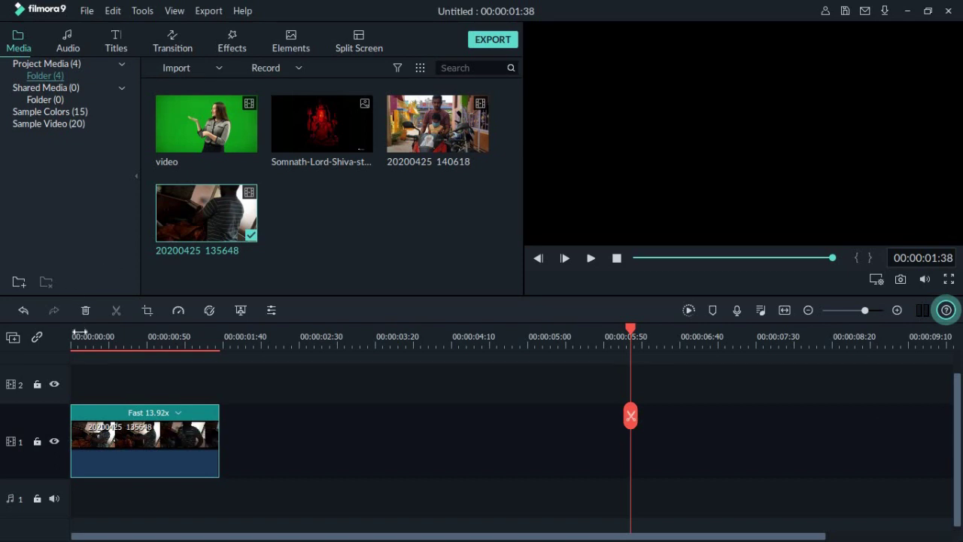
Preview the sped-up clip from its start
left_click(75, 343)
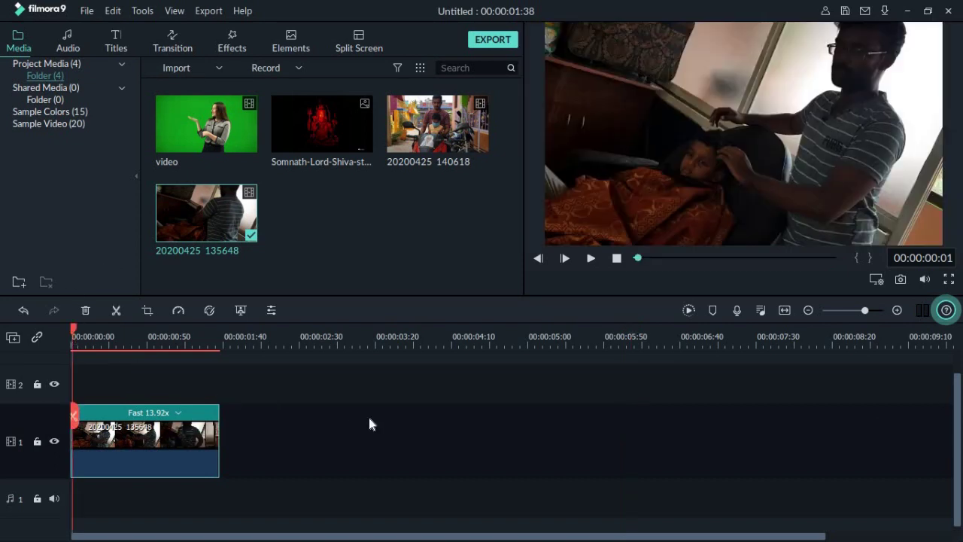
key("space")
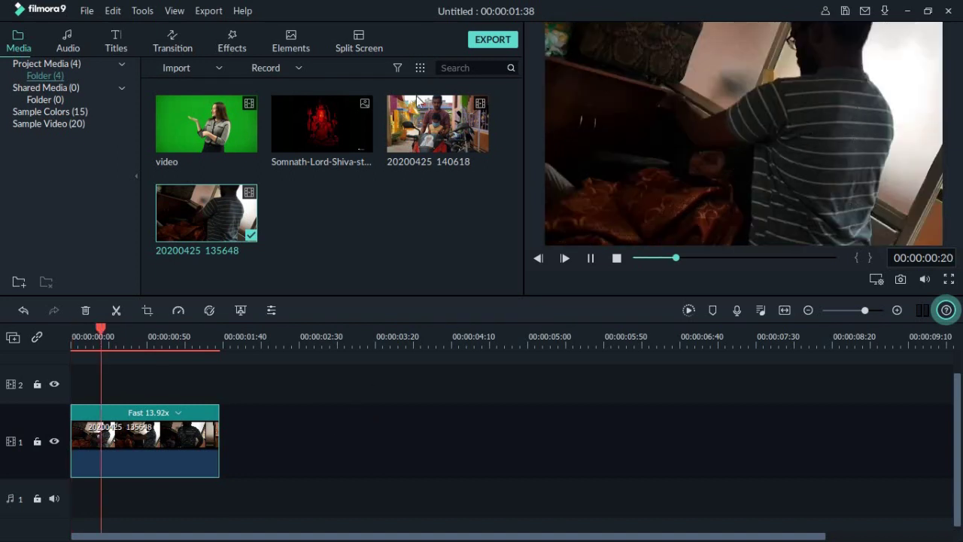
left_click(591, 258)
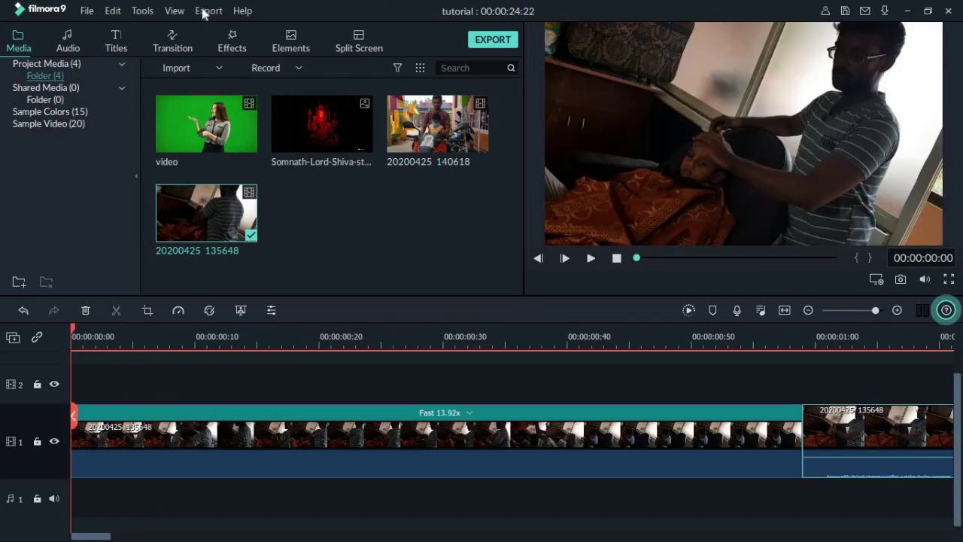
Save the current project, and save it again under the name kalai in the Filmora 9 Projects folder
left_click(88, 11)
left_click(110, 125)
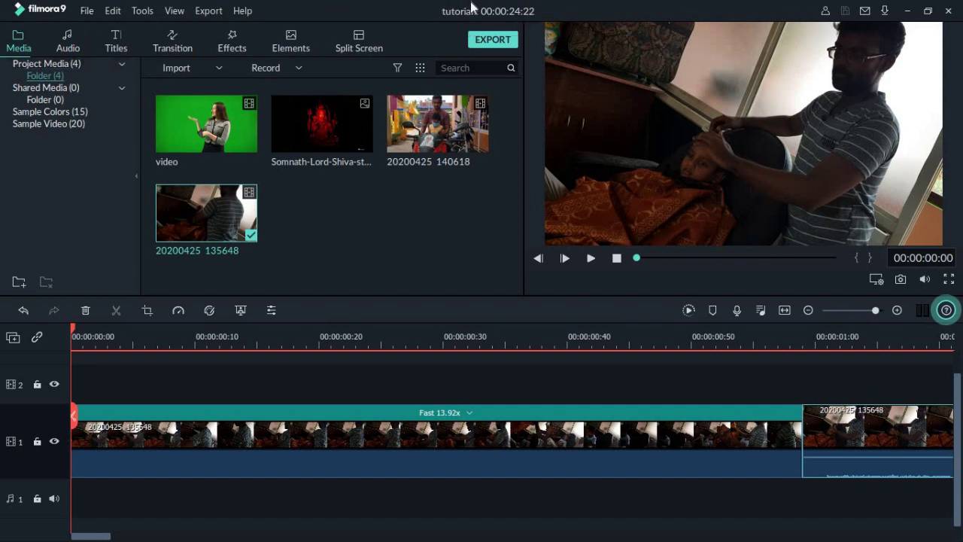
left_click(86, 10)
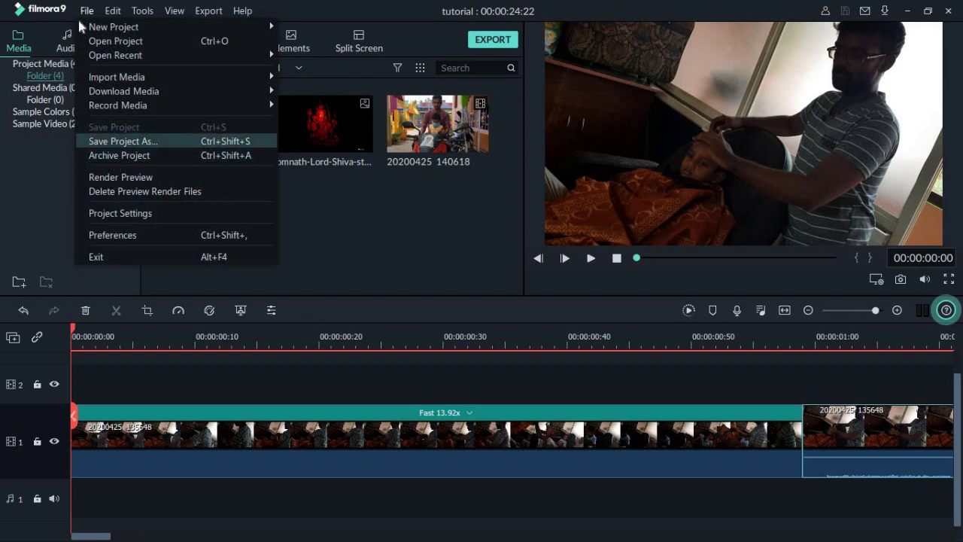
left_click(129, 146)
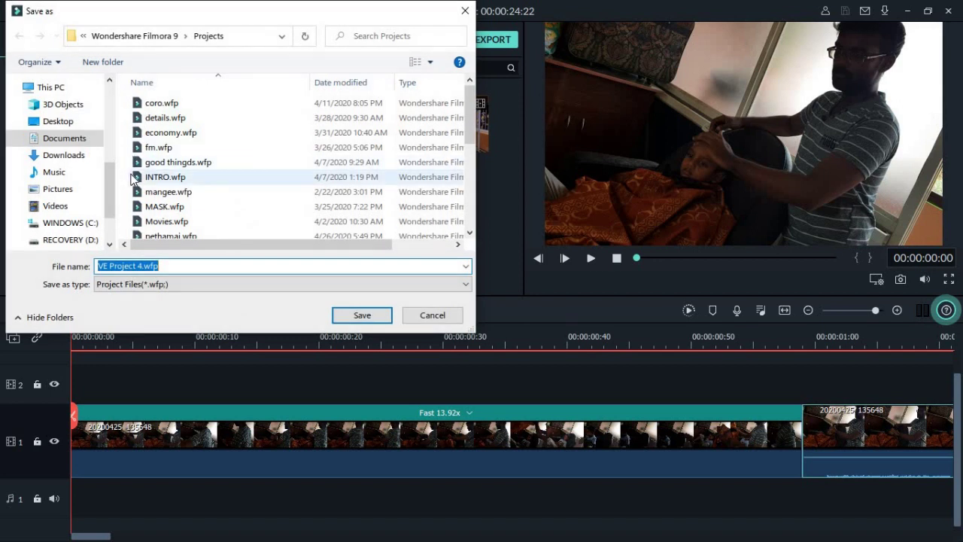
type("kalai")
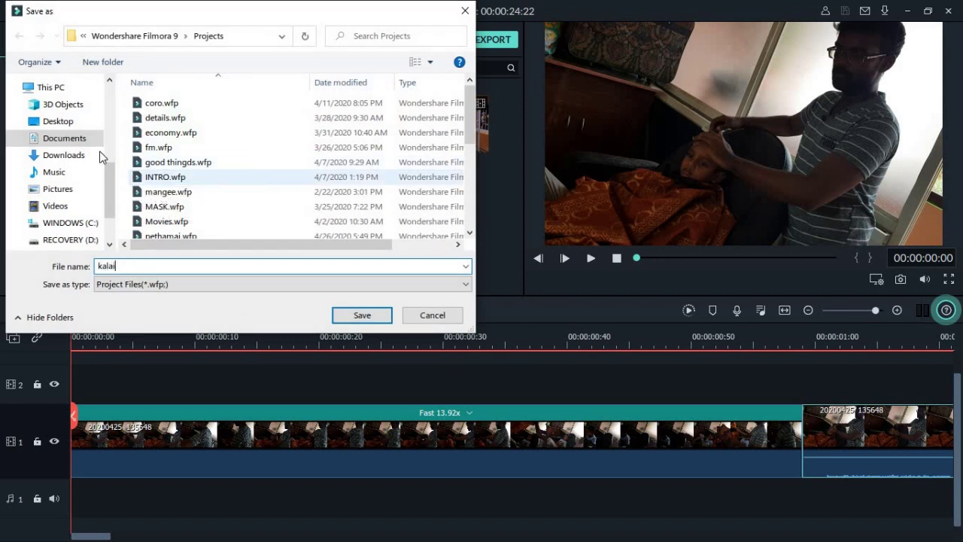
left_click(339, 317)
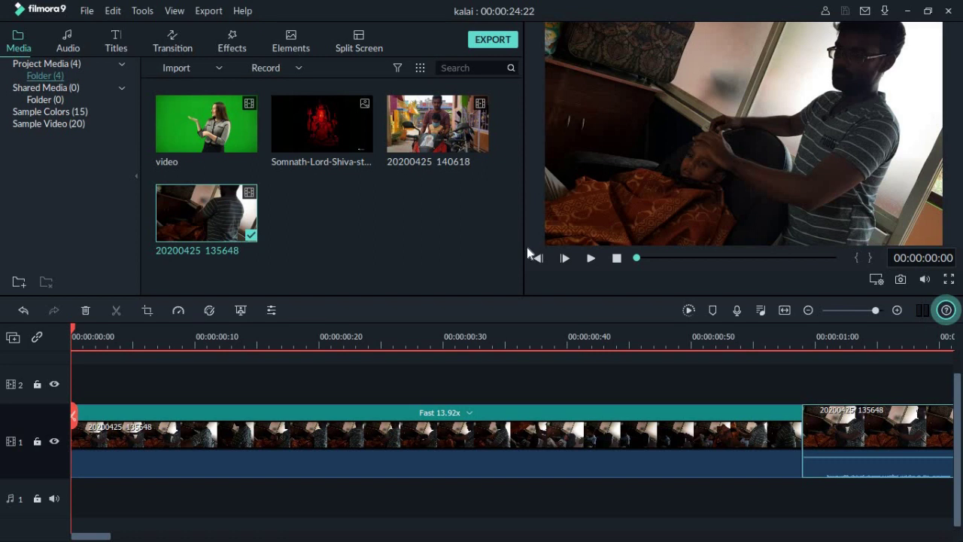
Play the opening frames of the 13.92x clip and look over the editing options available for it
key("space")
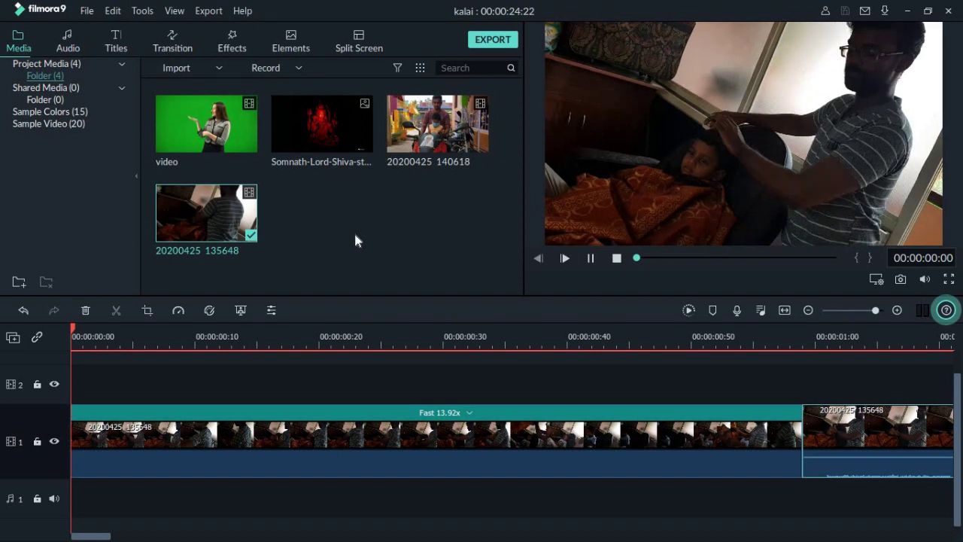
key("space")
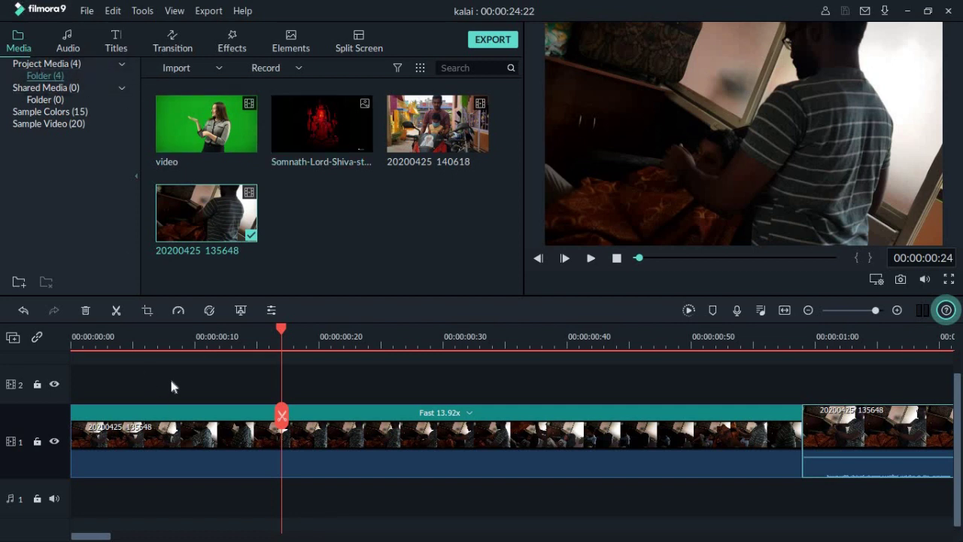
scroll(172, 386, "up", 1)
right_click(566, 459)
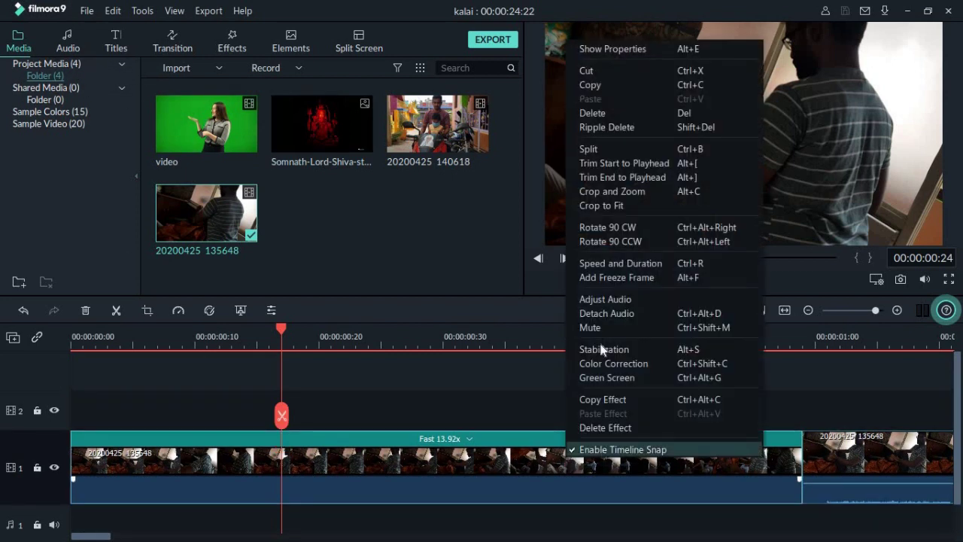
left_click(450, 252)
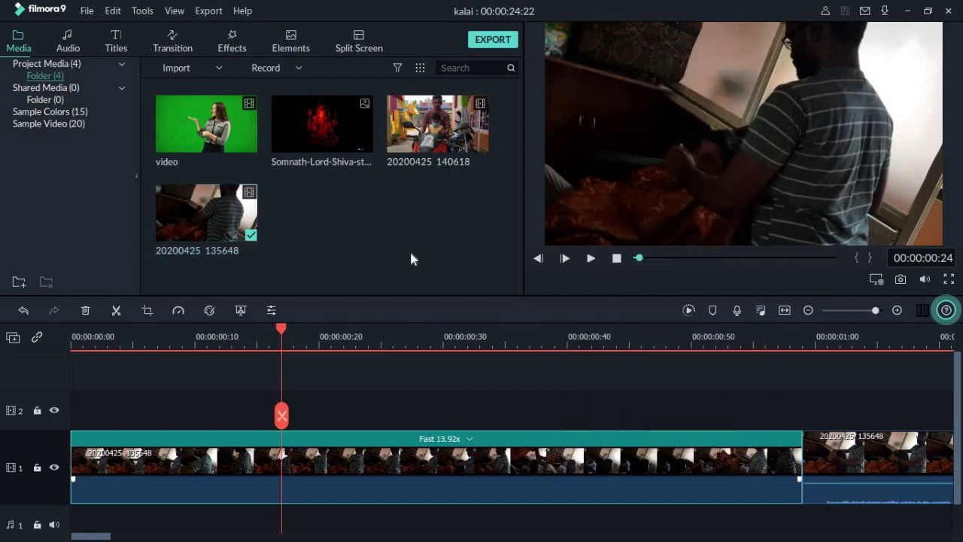
Clear all clips from the timeline and place the Somnath Lord Shiva statue image at the start of video track 1
mouse_move(341, 115)
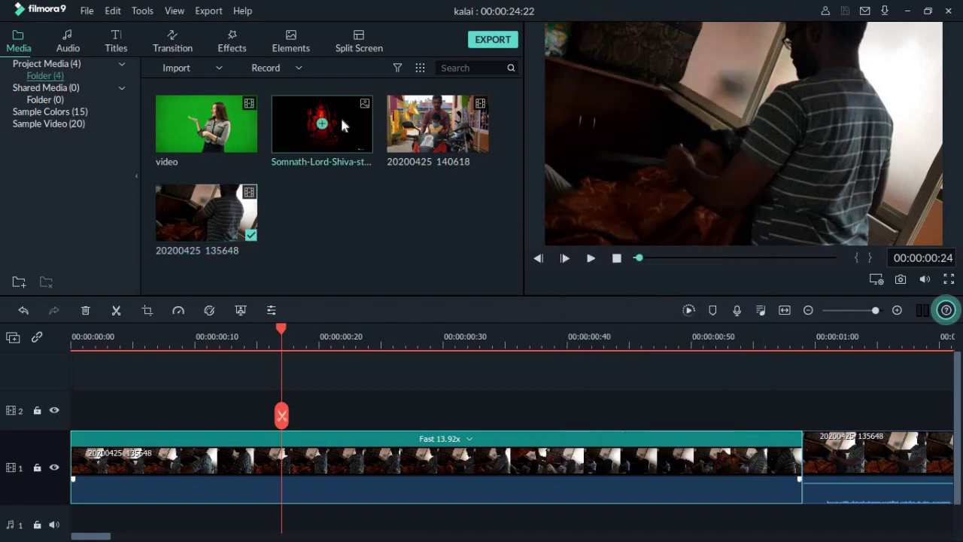
double_click(360, 131)
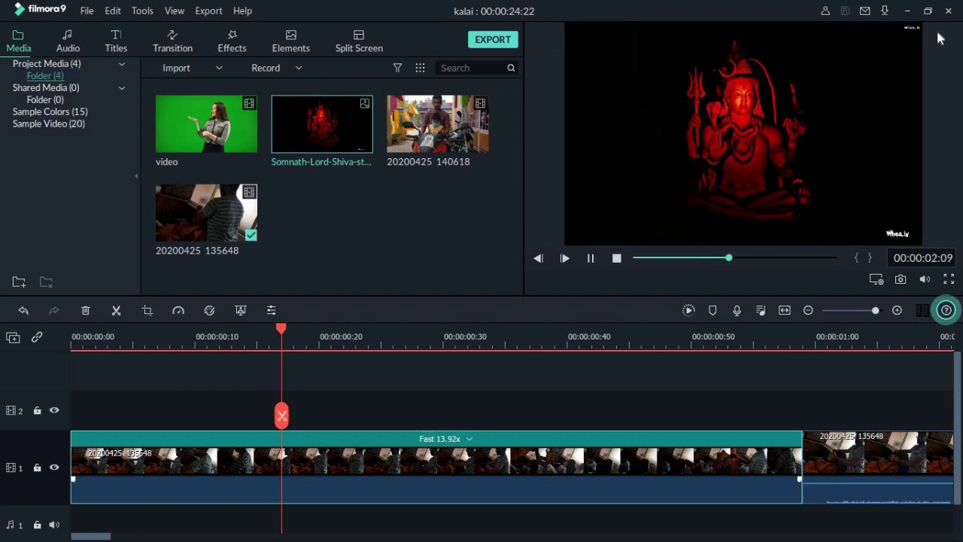
left_click_drag(706, 291, 815, 471)
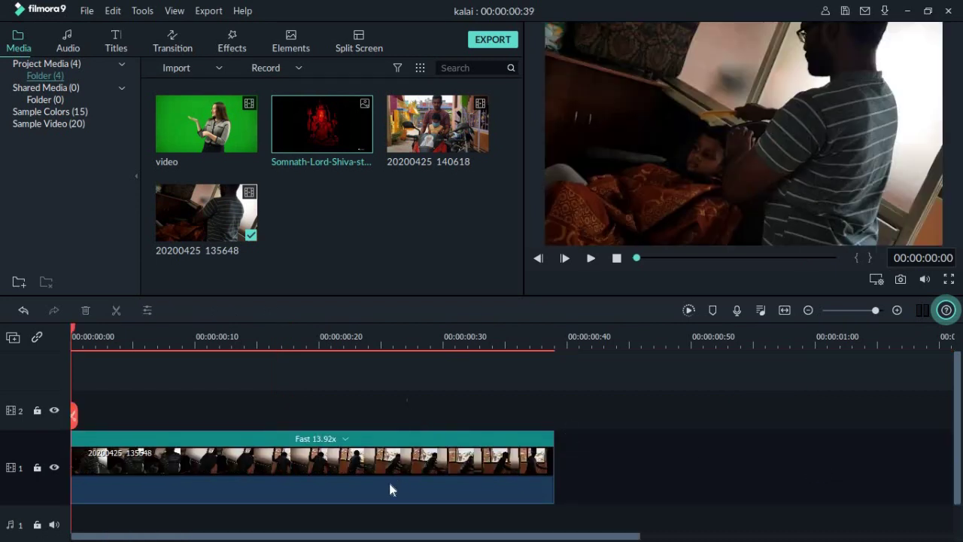
key("Delete")
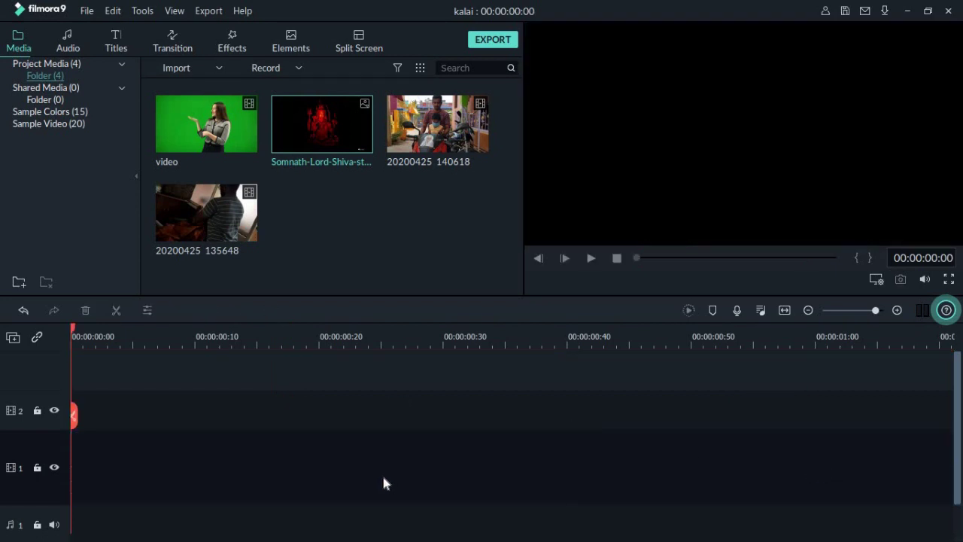
left_click_drag(344, 130, 18, 520)
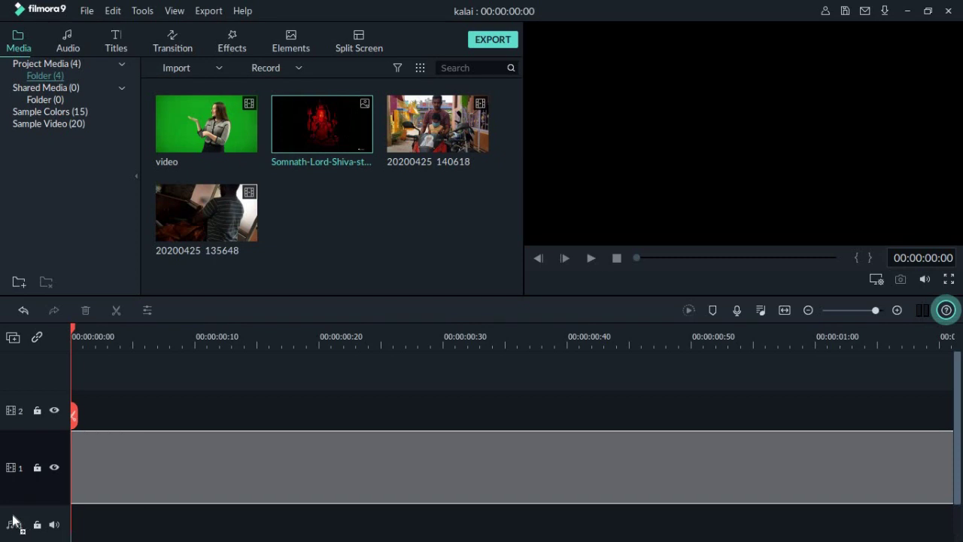
scroll(486, 429, "down", 1)
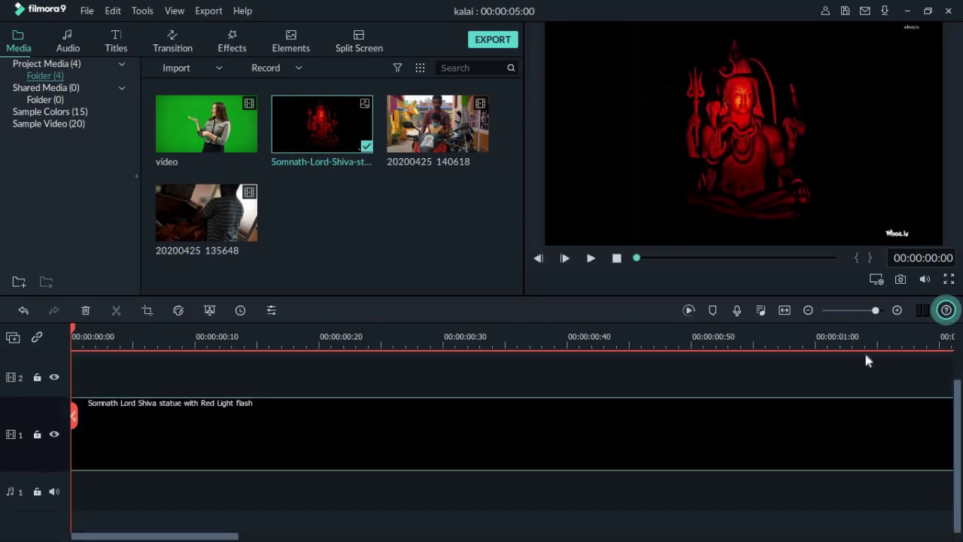
Preview the statue image on track 1 and apply Crop to Fit to it
key("space")
key("space")
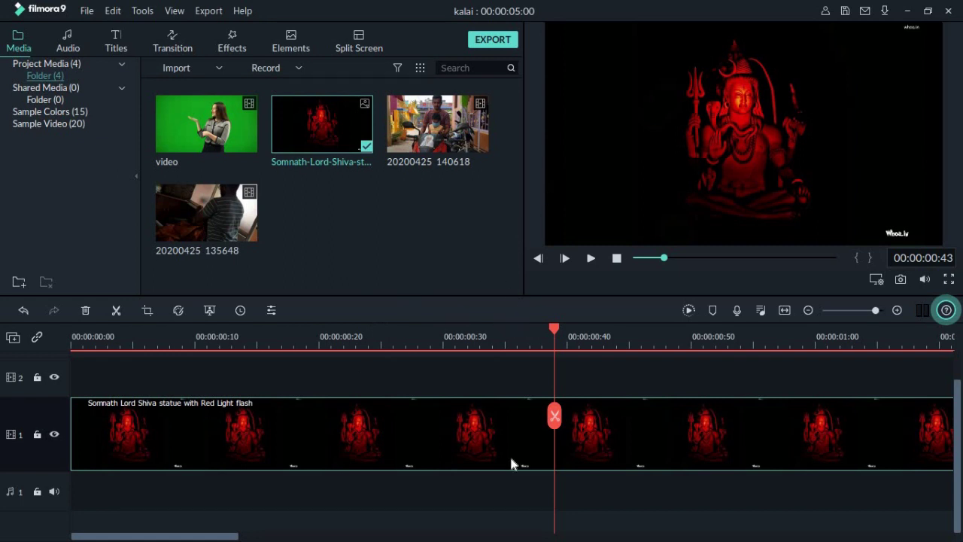
right_click(490, 428)
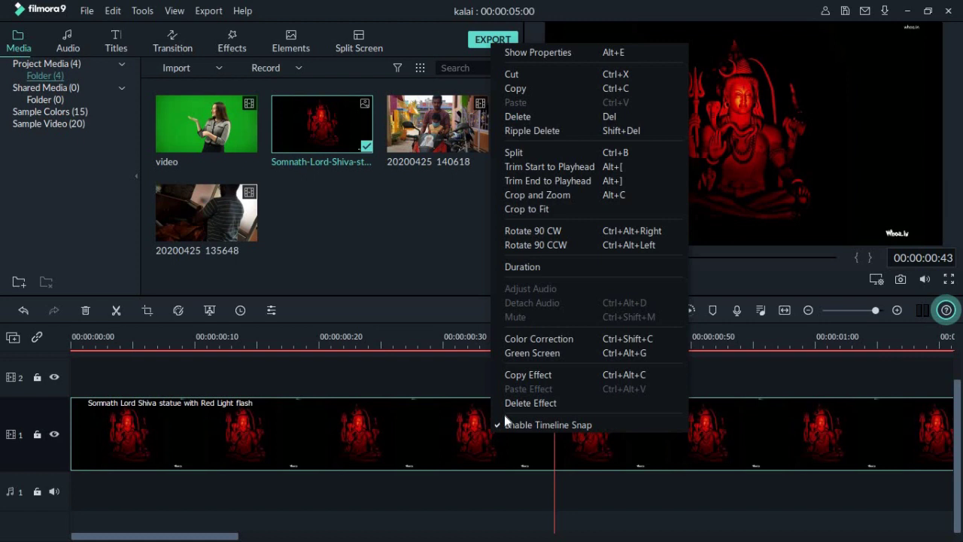
left_click(545, 212)
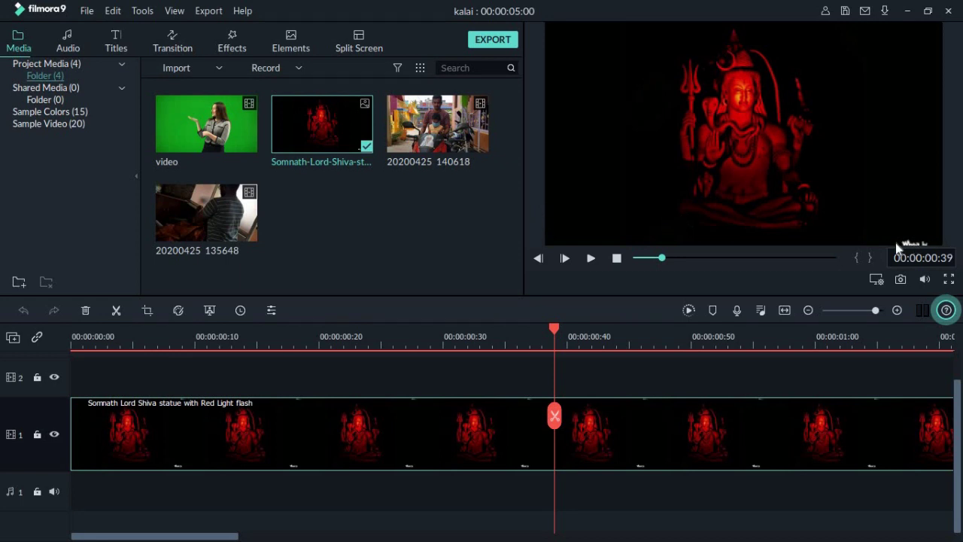
right_click(802, 420)
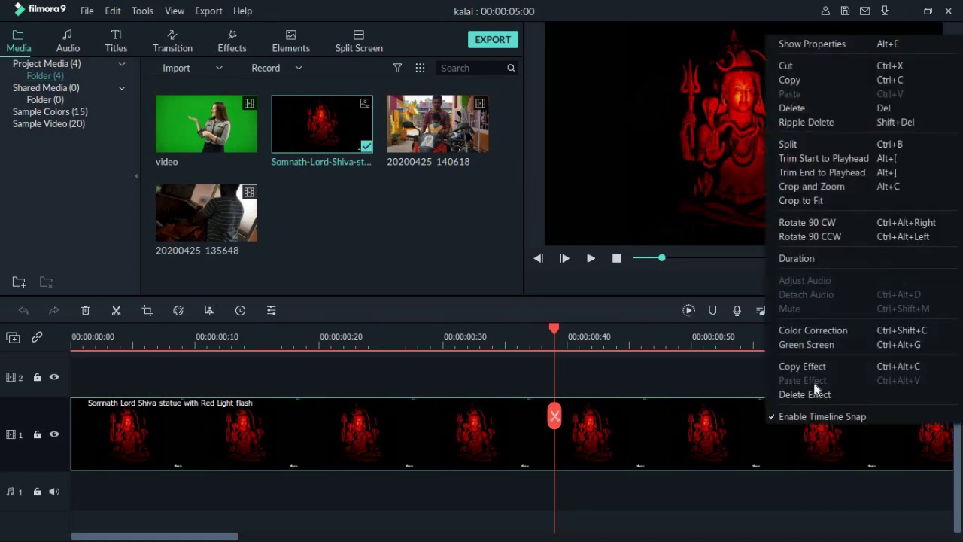
left_click(815, 205)
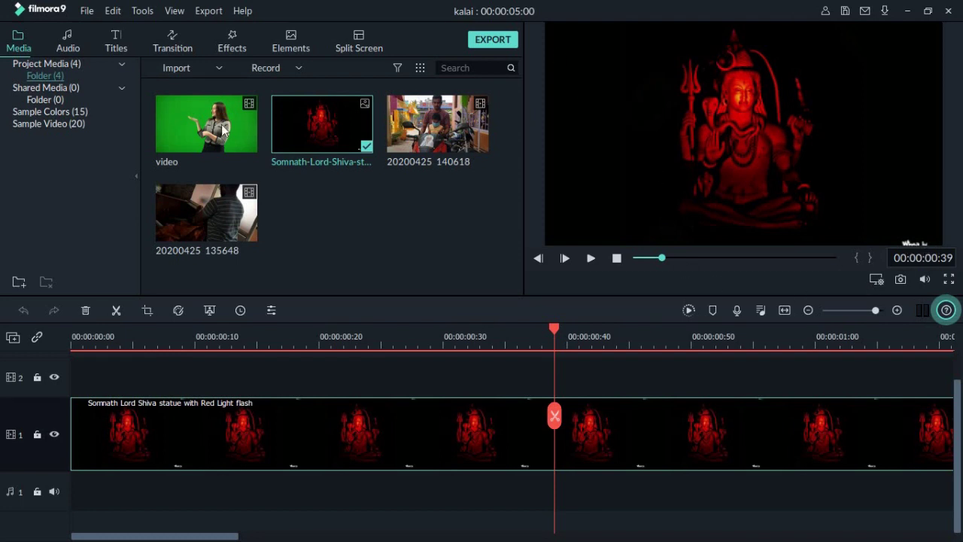
Try a full-image crop of 1920 x 1200 and the 4:3 and 1:1 ratios on the statue image in Crop and Zoom
right_click(363, 417)
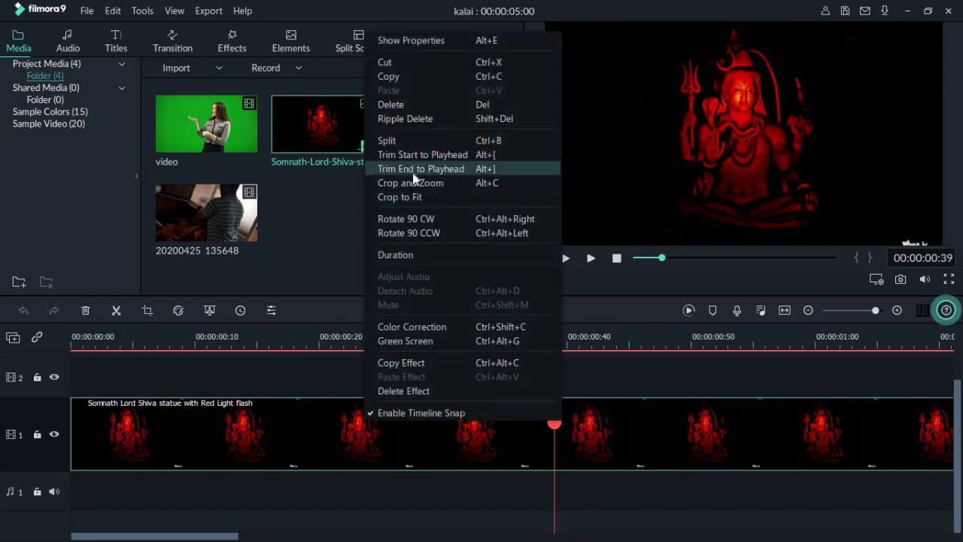
left_click(411, 183)
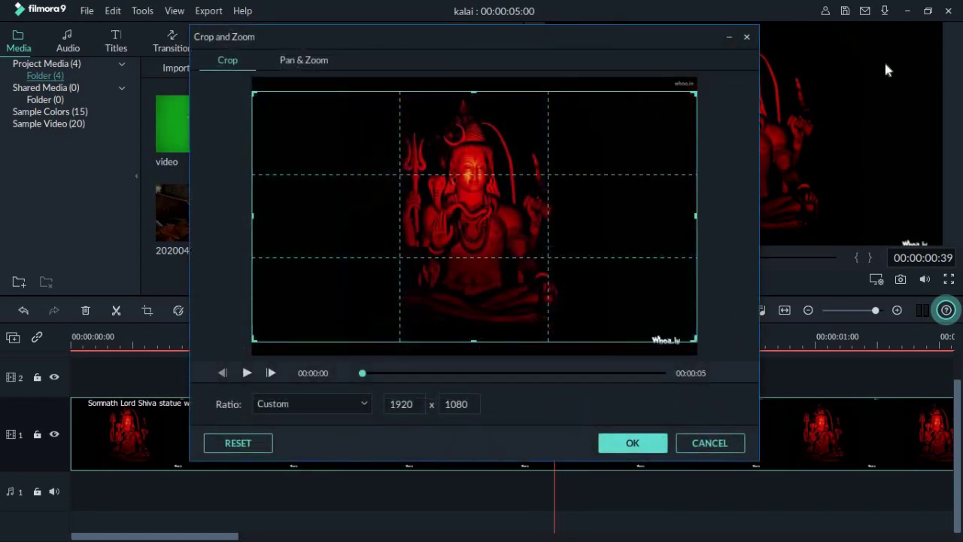
left_click_drag(475, 340, 475, 353)
left_click_drag(475, 93, 481, 57)
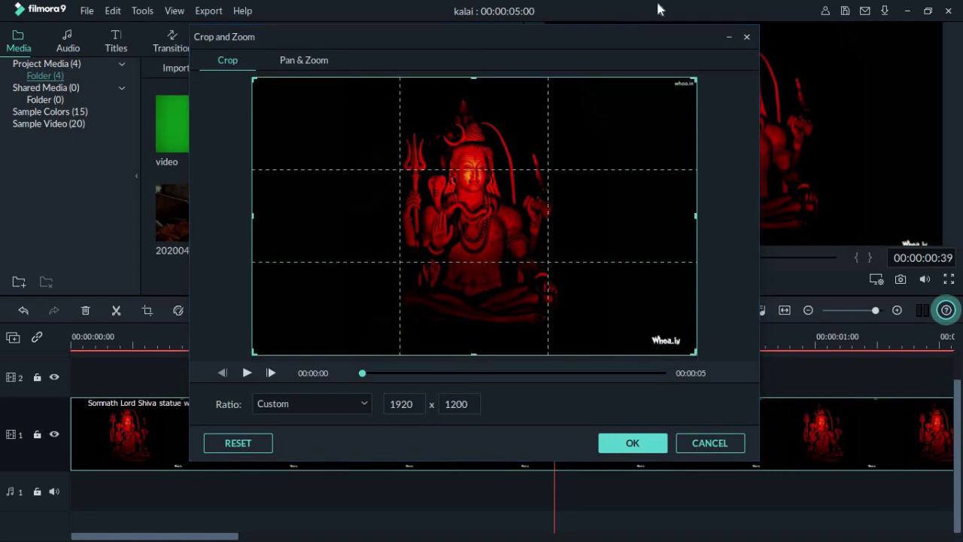
left_click(368, 405)
left_click(350, 450)
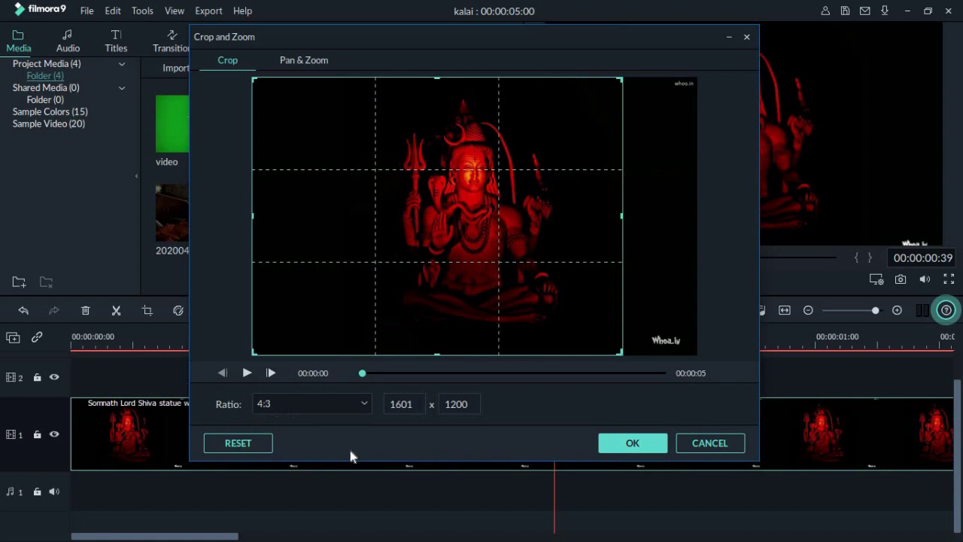
left_click(366, 404)
left_click(340, 462)
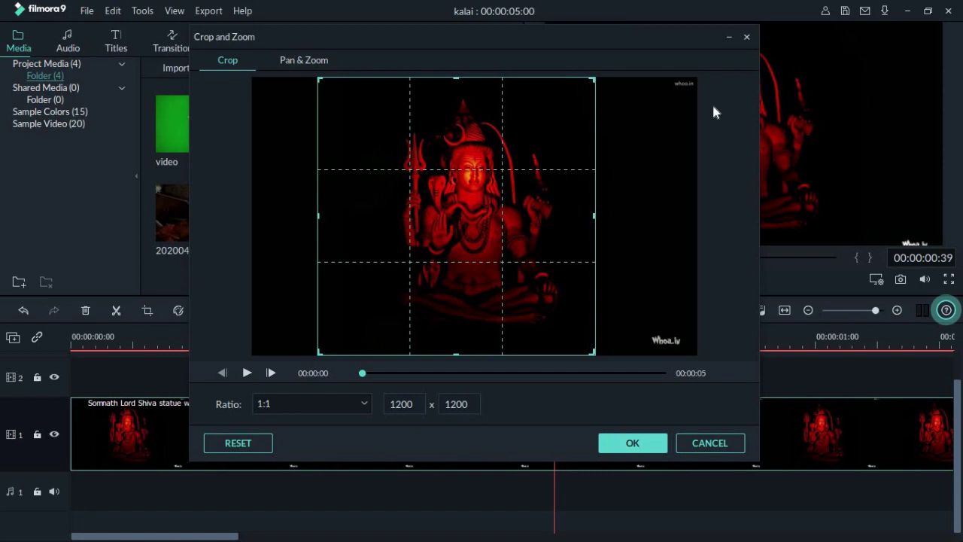
left_click(362, 405)
left_click(362, 404)
left_click(694, 446)
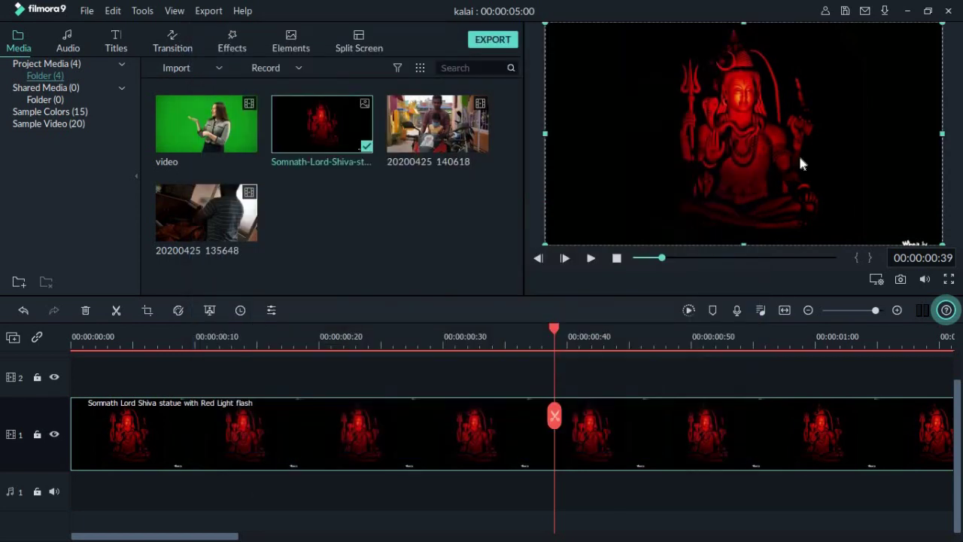
Reapply Crop to Fit to the statue image and rotate it 90 degrees clockwise four times
right_click(716, 413)
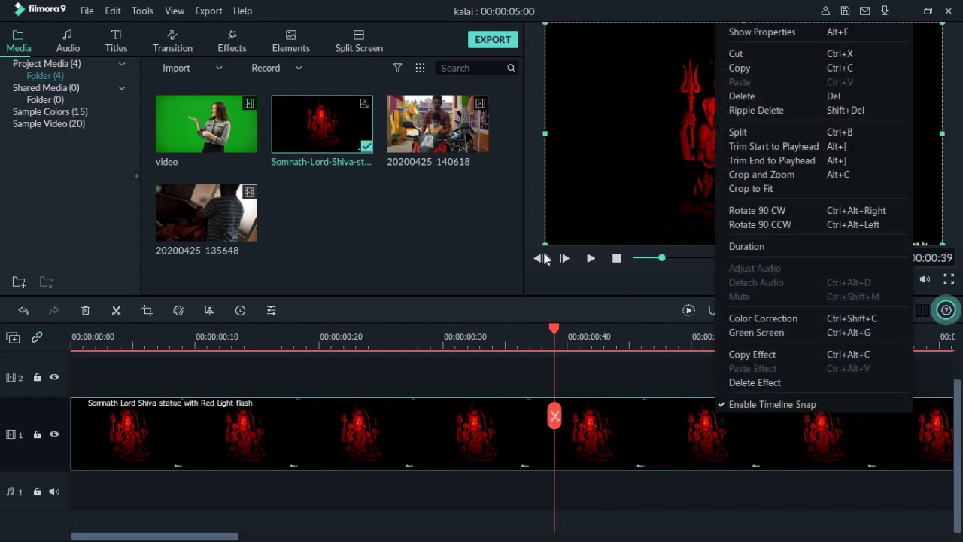
left_click(758, 194)
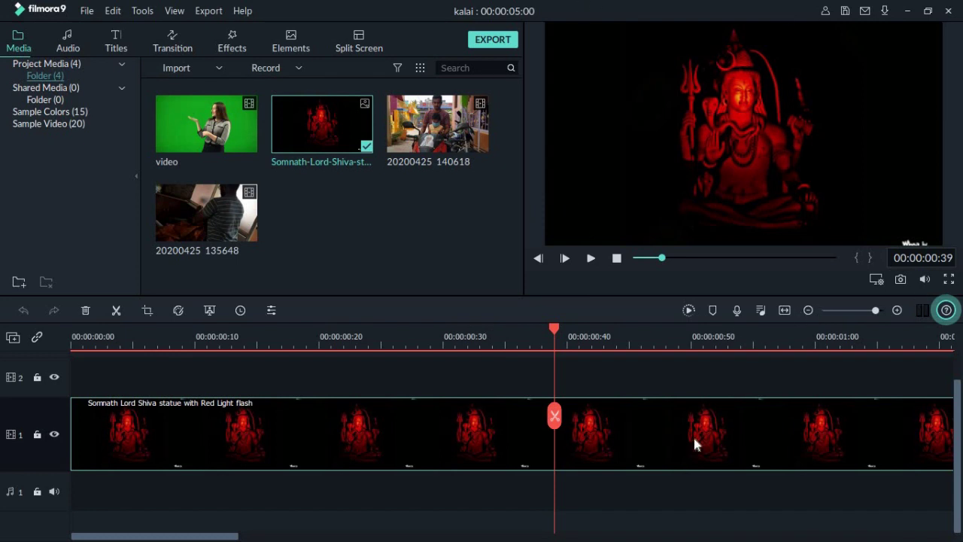
right_click(748, 424)
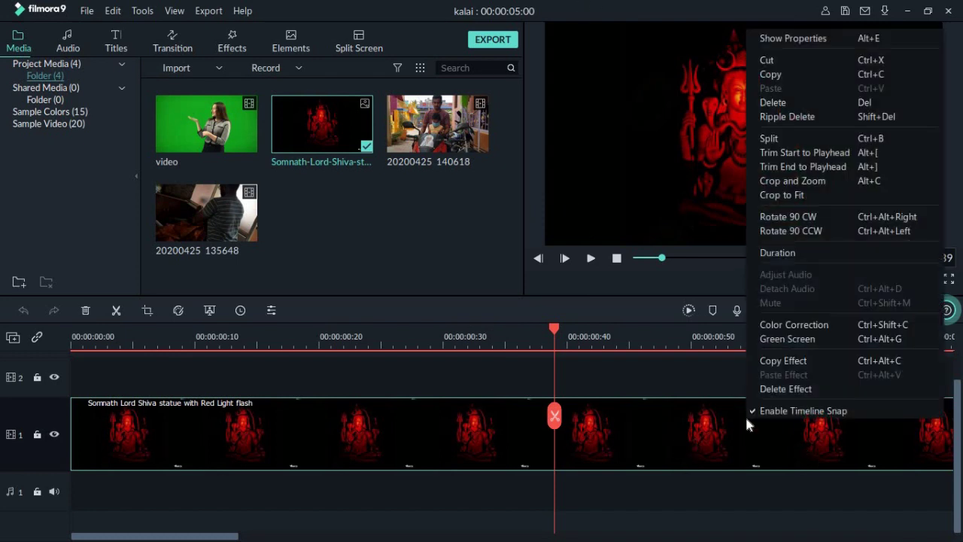
left_click(818, 215)
right_click(828, 440)
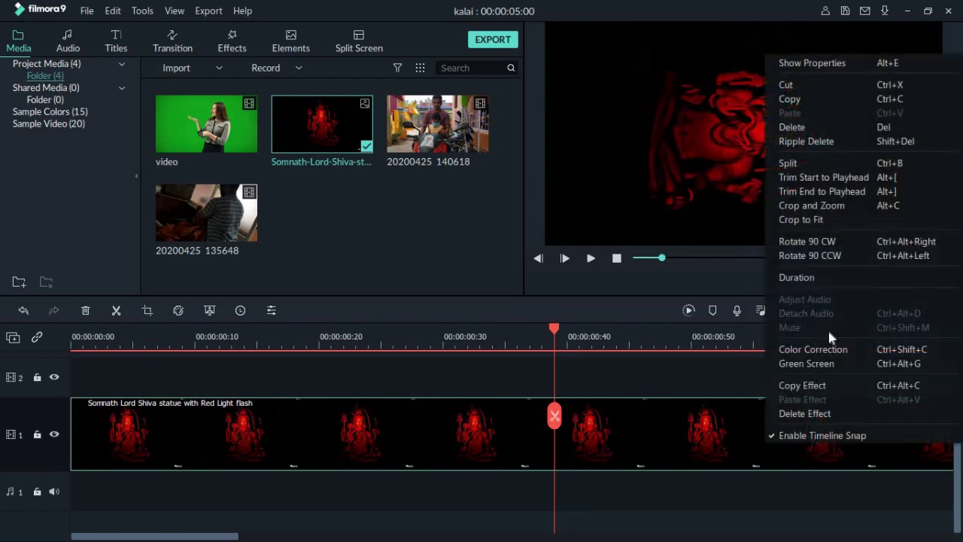
left_click(815, 244)
right_click(700, 457)
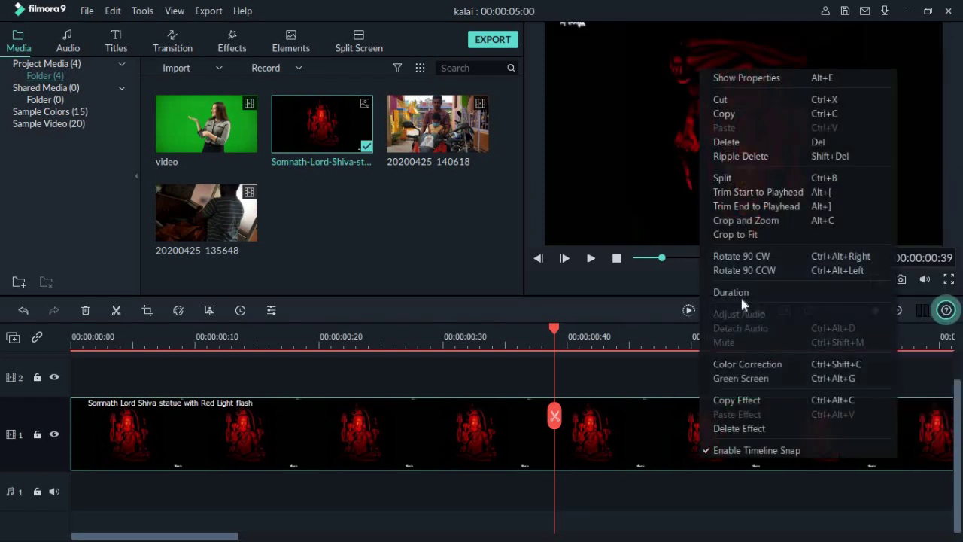
left_click(753, 256)
right_click(725, 366)
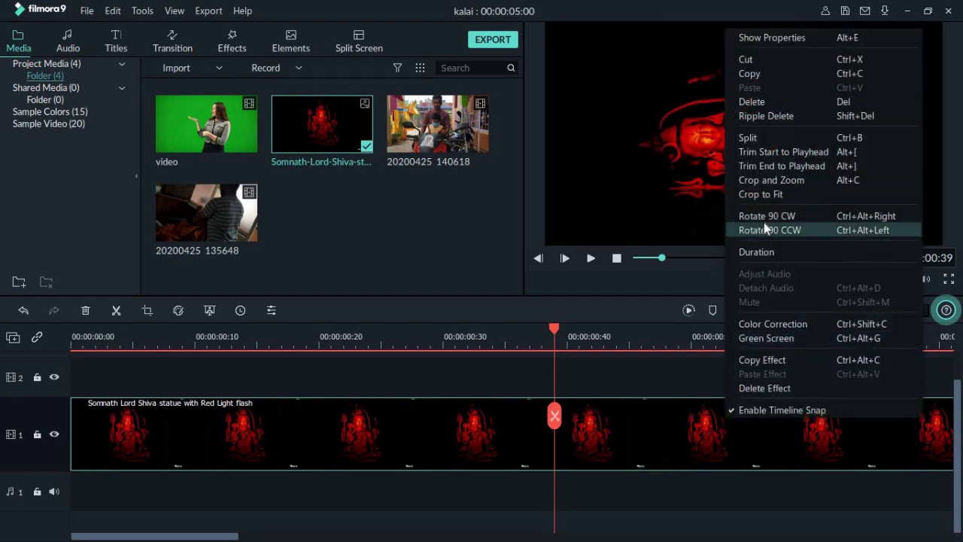
left_click(763, 220)
Rotate the statue image 90 degrees counterclockwise and 90 degrees clockwise, and undo both rotations
right_click(736, 402)
left_click(773, 240)
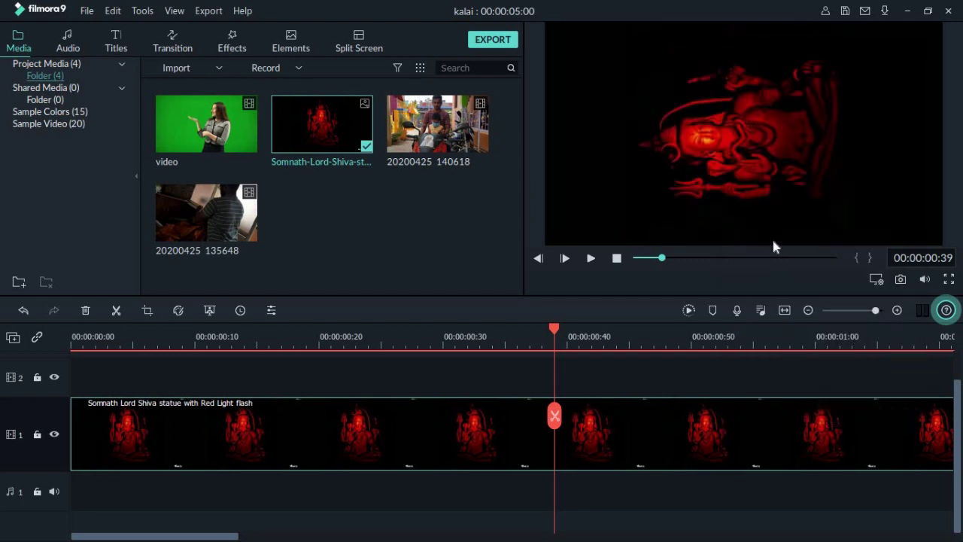
right_click(752, 432)
left_click(799, 234)
right_click(501, 432)
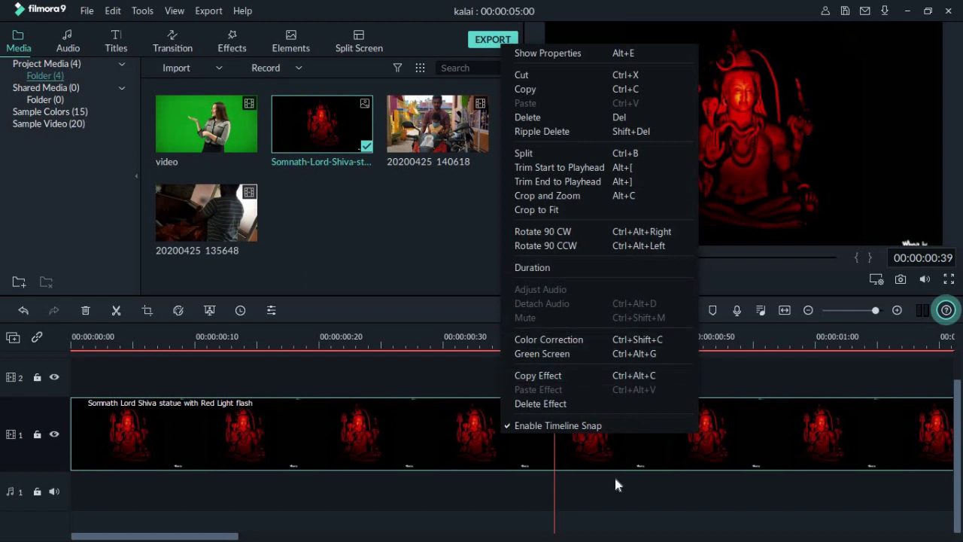
left_click(270, 348)
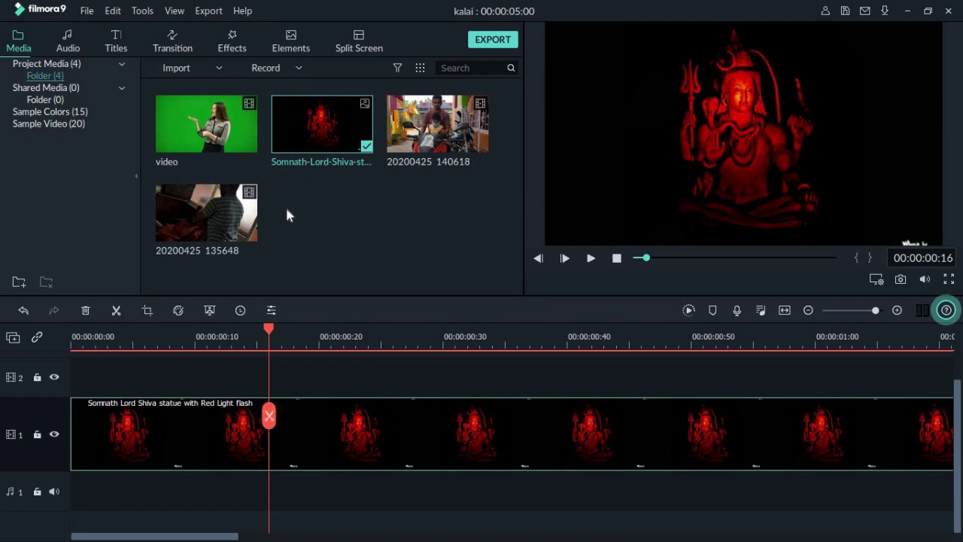
left_click(25, 309)
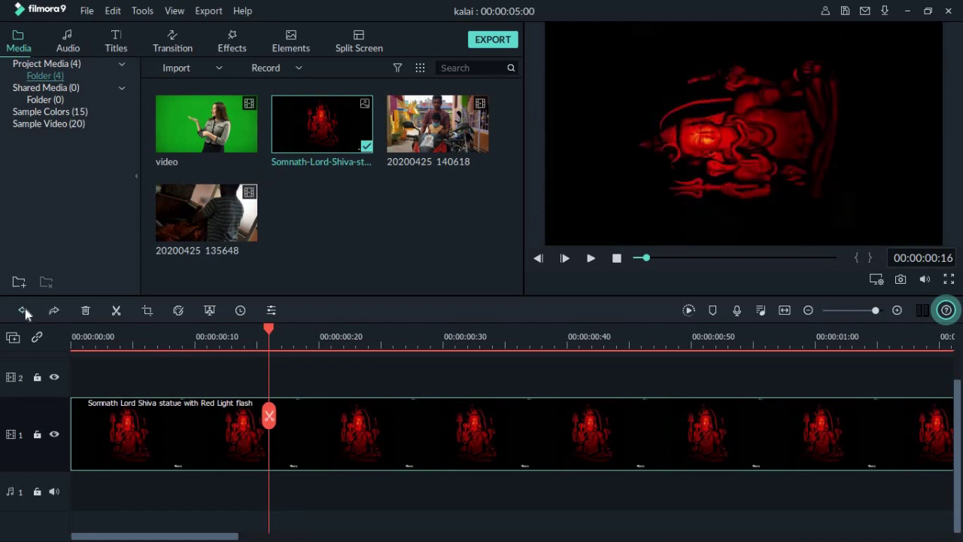
left_click(25, 308)
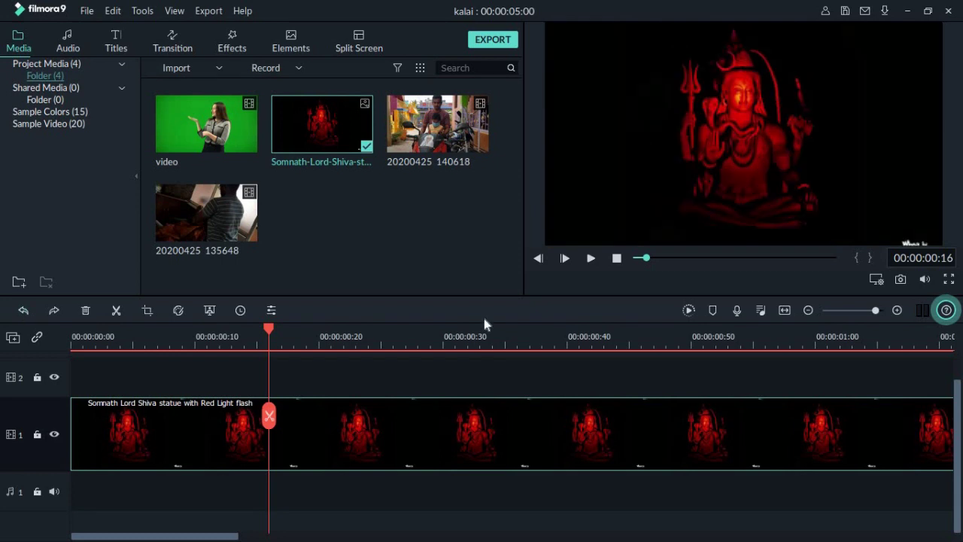
left_click(808, 311)
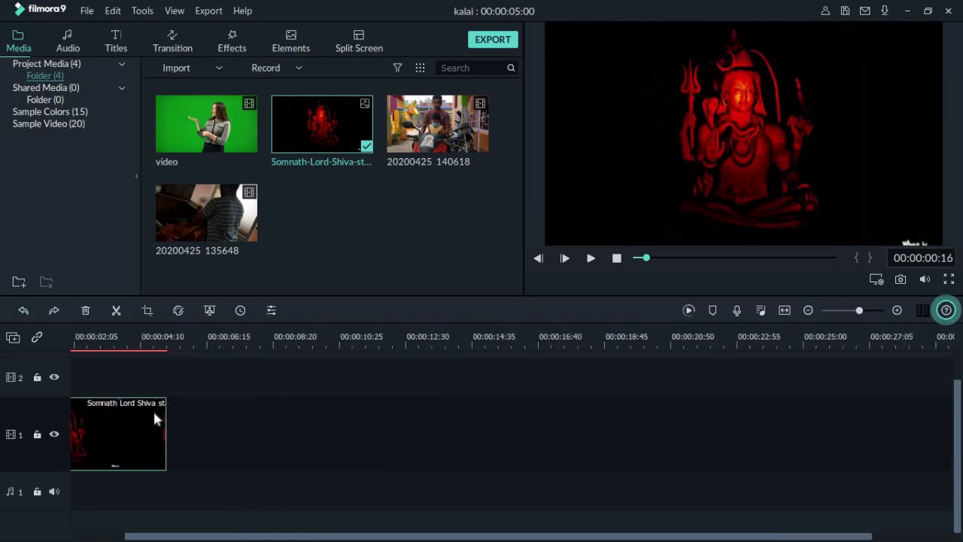
key("Delete")
left_click_drag(451, 141, 196, 422)
left_click_drag(207, 213, 762, 431)
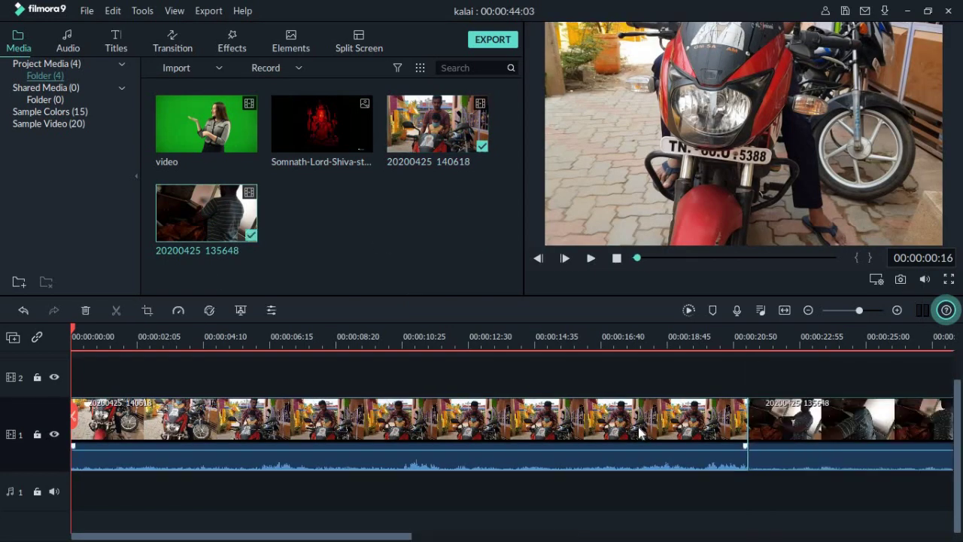
right_click(646, 418)
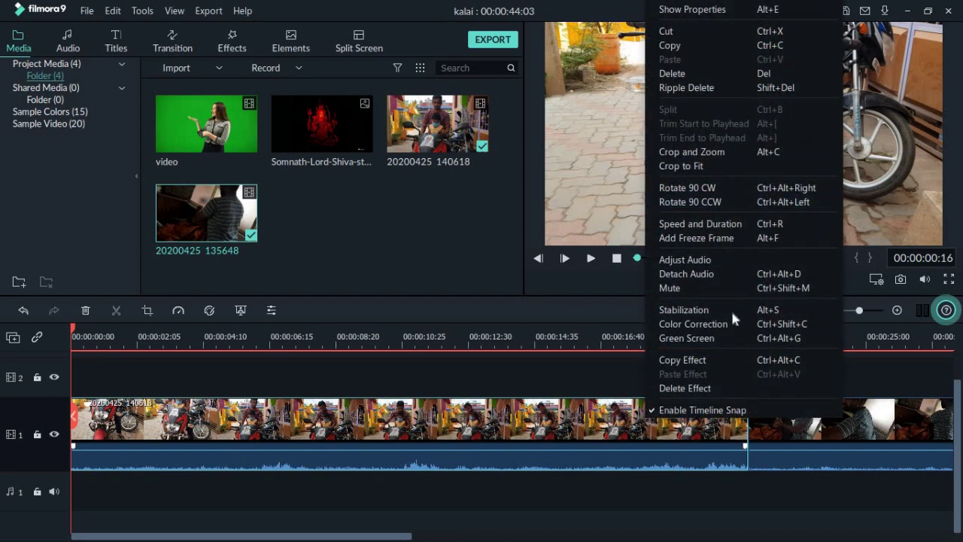
key("Escape")
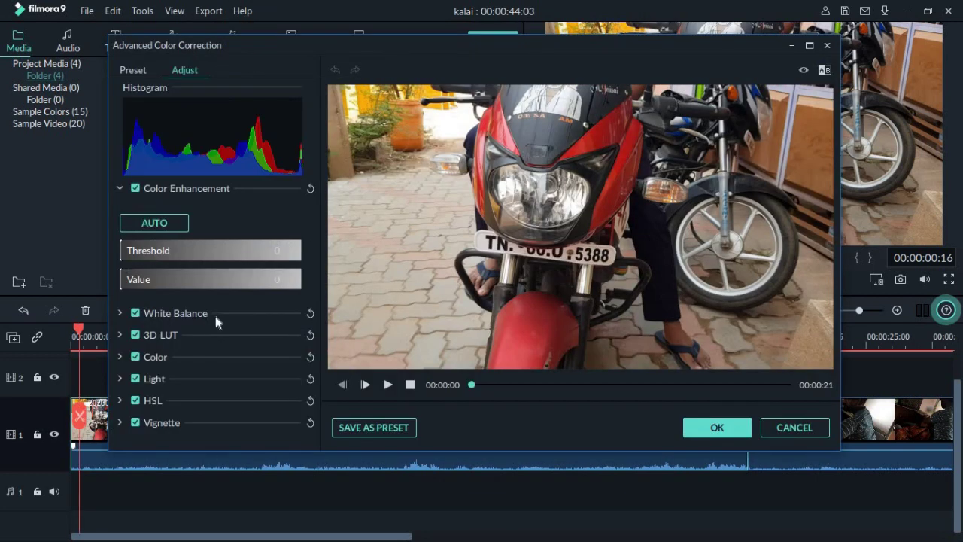
left_click(215, 316)
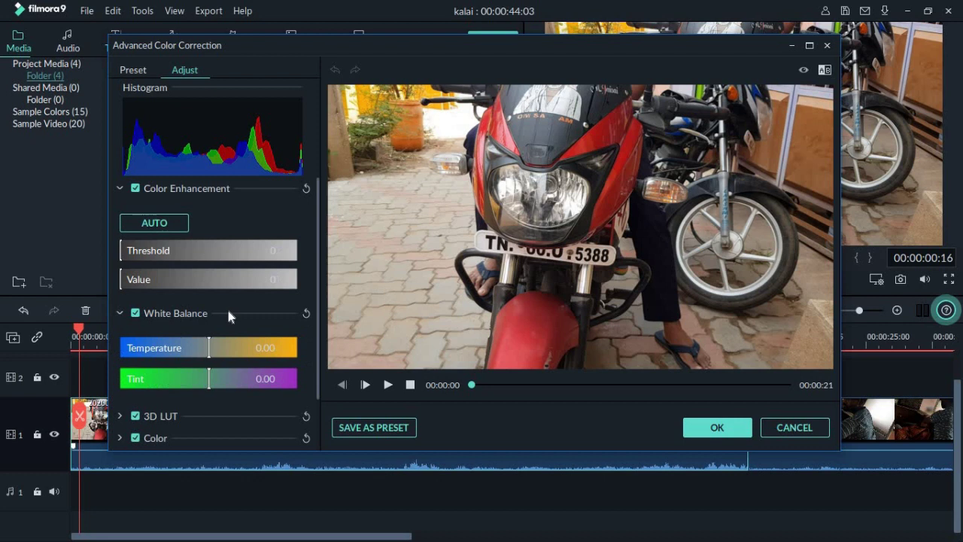
scroll(227, 306, "down", 1)
left_click(248, 285)
left_click(247, 316)
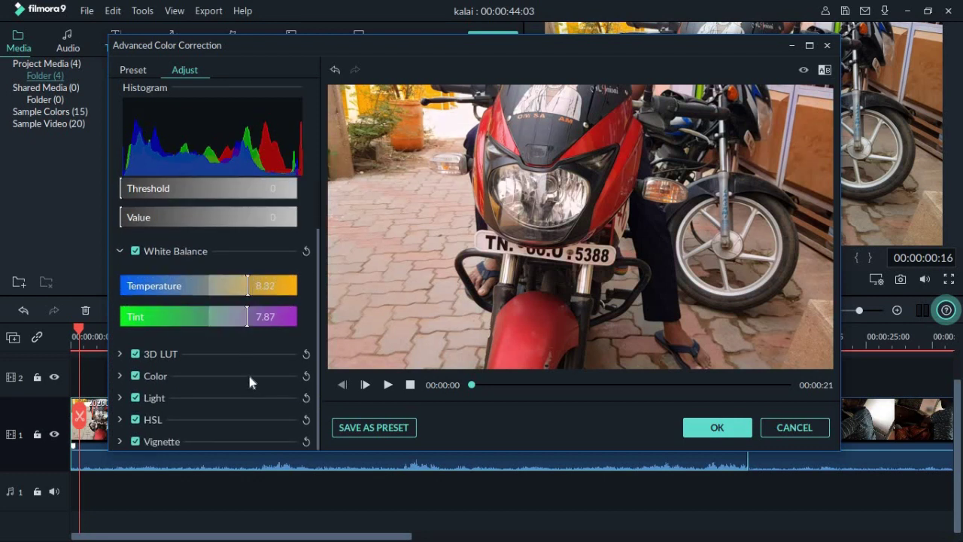
Set exposure to 67, brightness to 59 and vibrance to 81 in the color settings and apply the correction
left_click(250, 378)
scroll(249, 369, "down", 2)
left_click(262, 314)
left_click(268, 285)
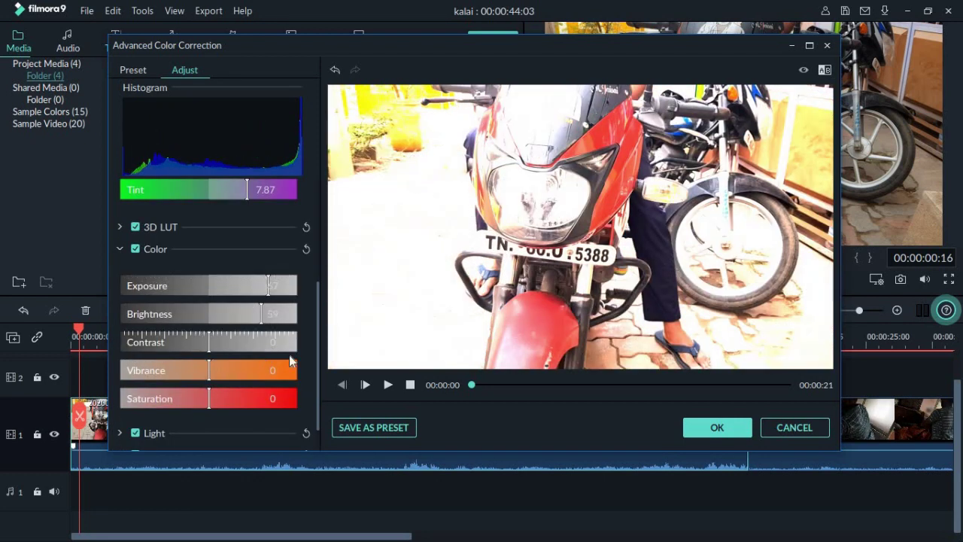
left_click(283, 370)
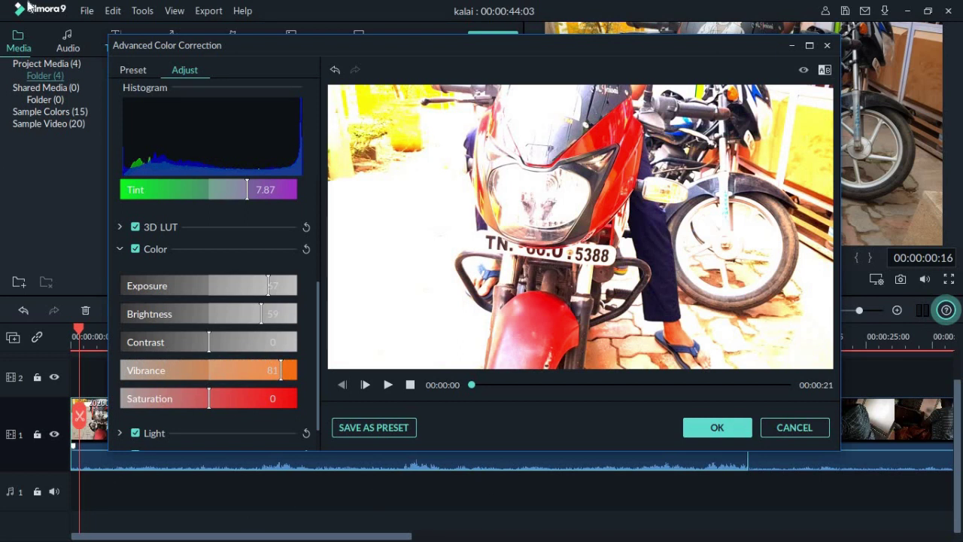
left_click(718, 431)
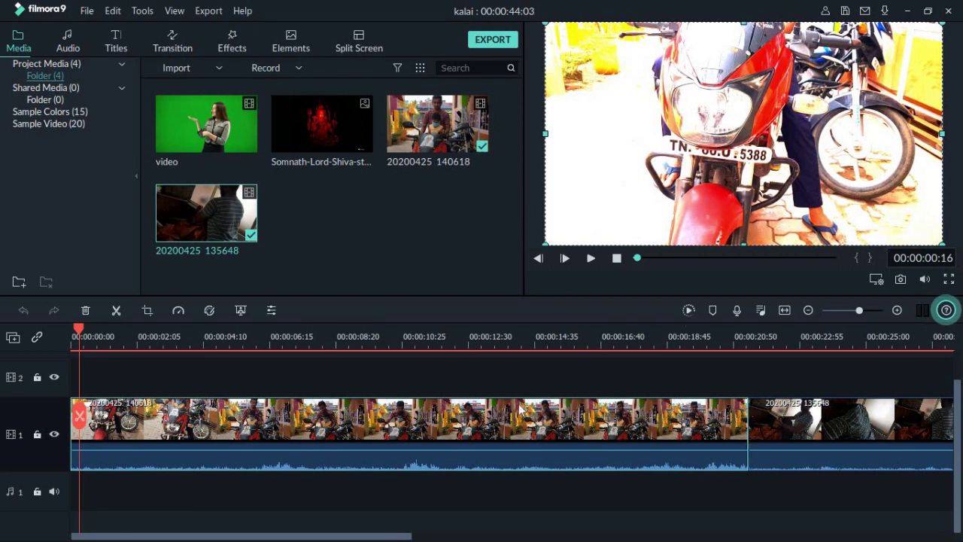
left_click(624, 404)
right_click(638, 435)
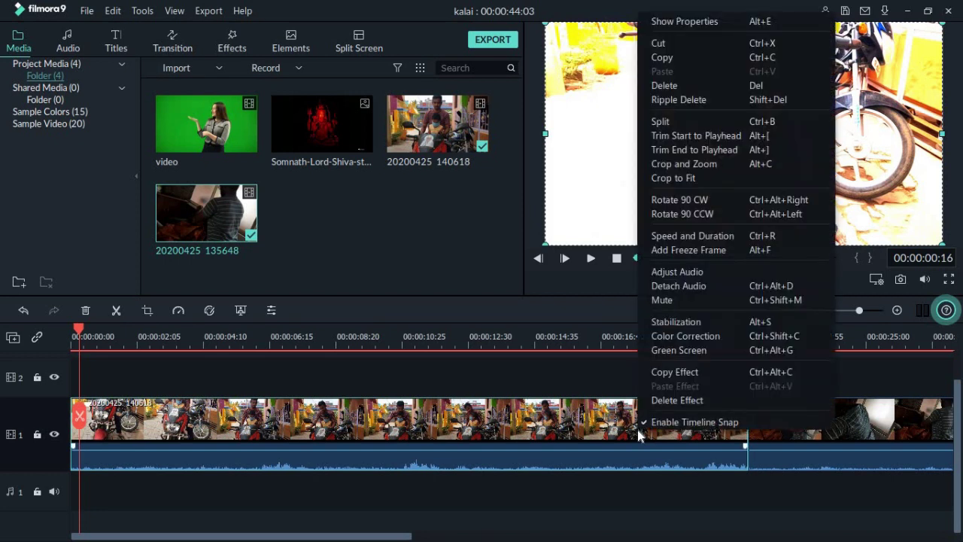
left_click(692, 373)
left_click(689, 369)
left_click(404, 464)
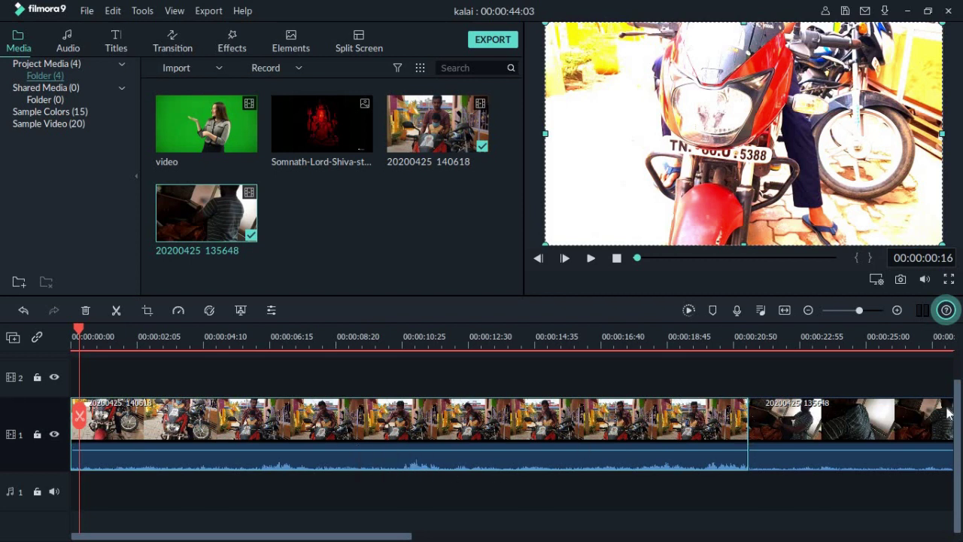
left_click(506, 501)
left_click_drag(407, 538, 507, 538)
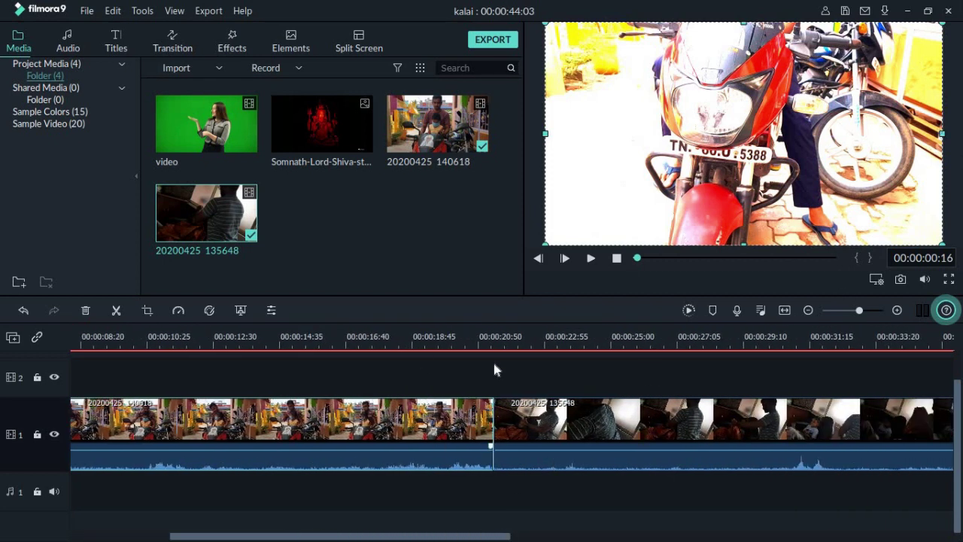
right_click(591, 417)
left_click(627, 376)
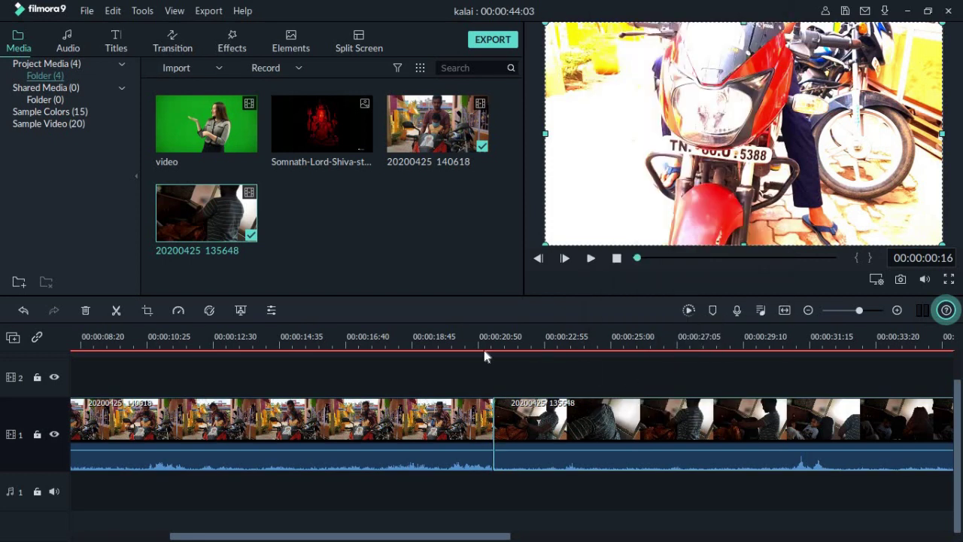
Play back parts of both color-corrected clips to compare their look
left_click(465, 343)
left_click_drag(482, 446, 512, 497)
key("space")
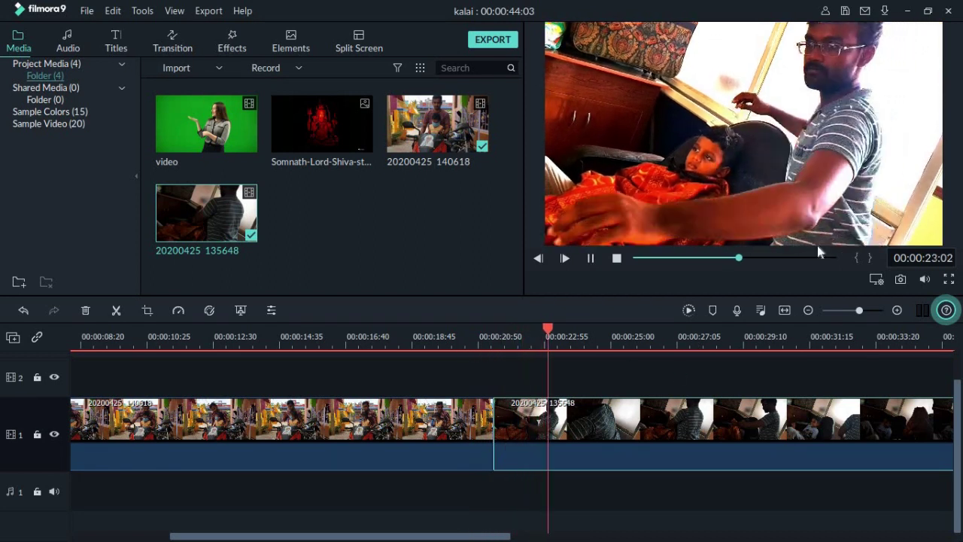
key("space")
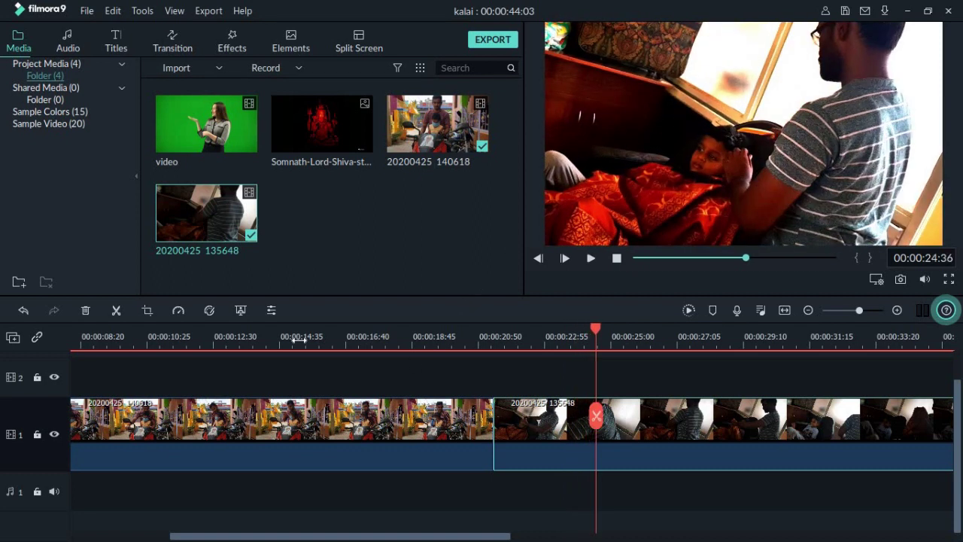
left_click(302, 338)
key("space")
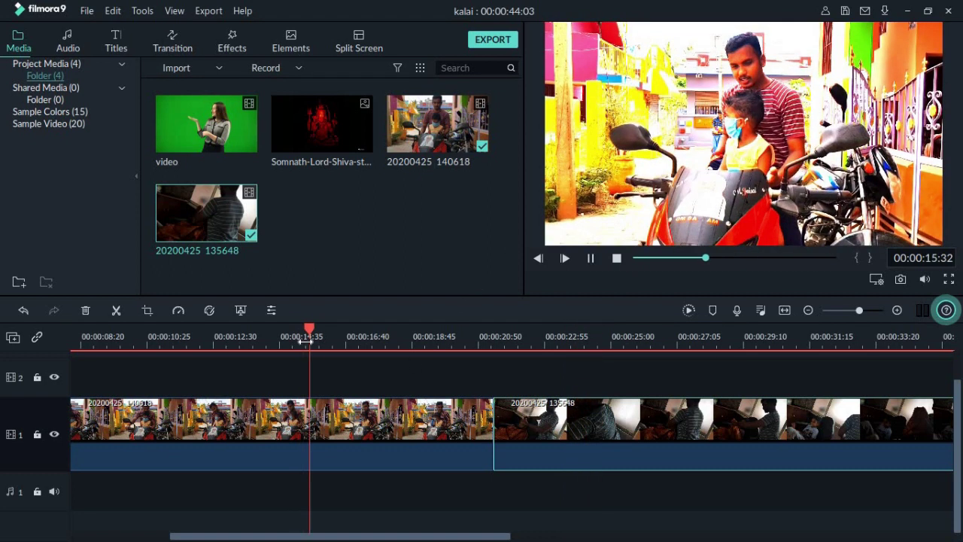
key("space")
key("ctrl+a")
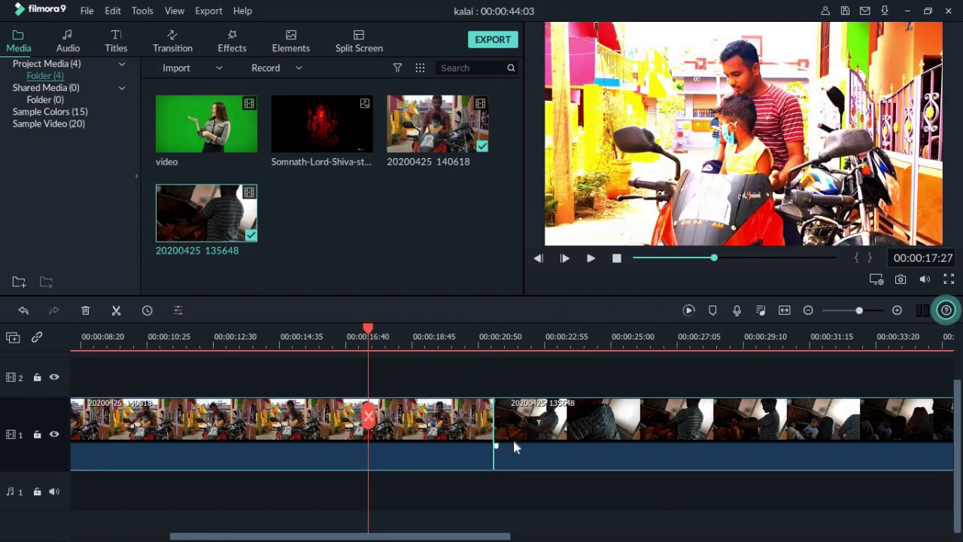
key("Delete")
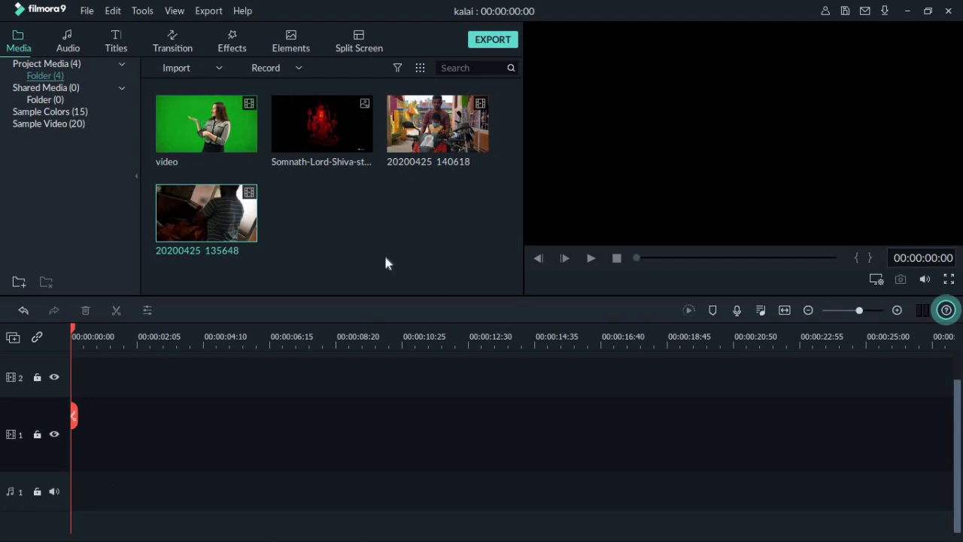
left_click_drag(433, 128, 181, 424)
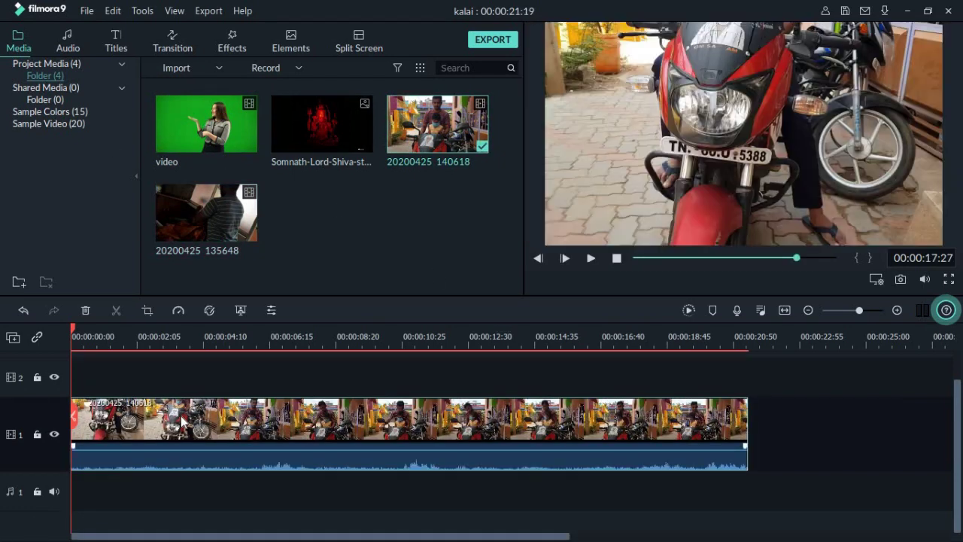
right_click(181, 423)
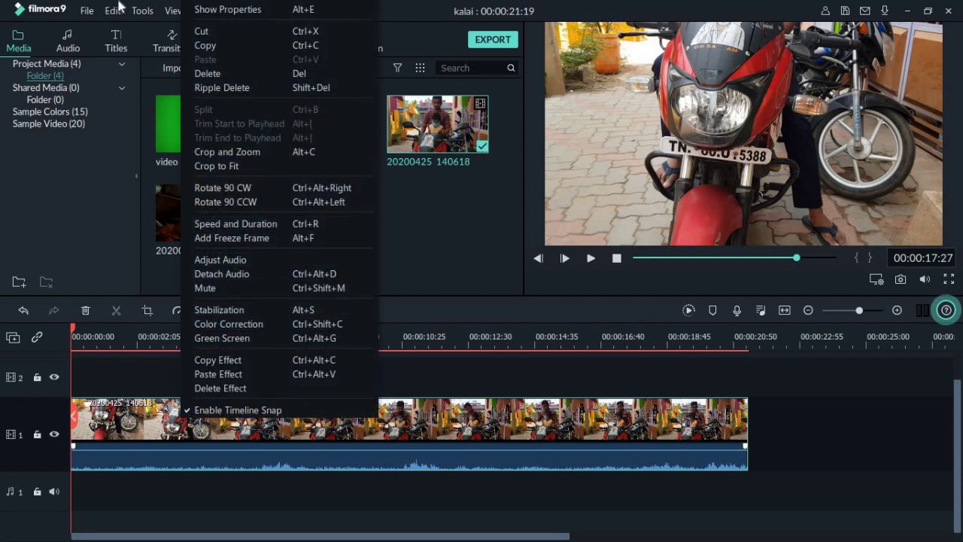
left_click(218, 260)
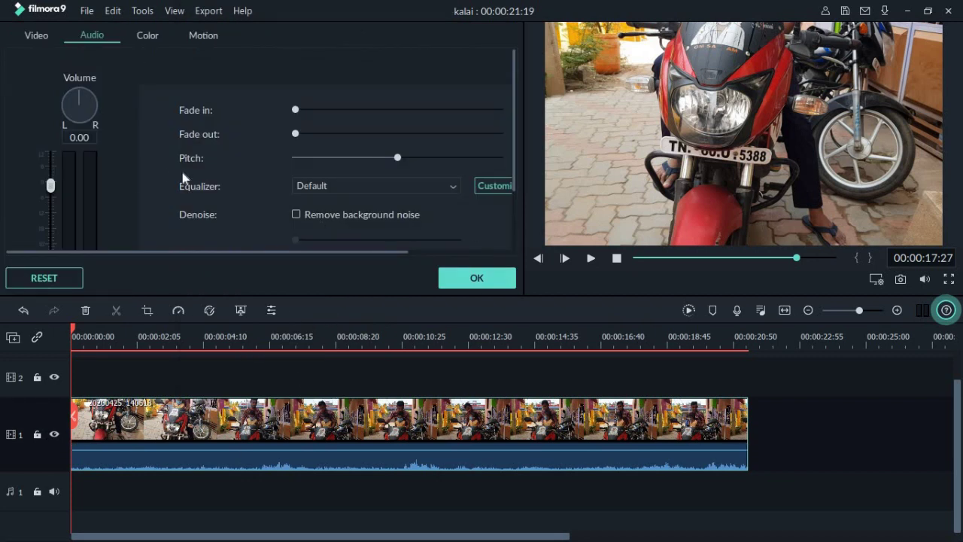
scroll(187, 172, "down", 1)
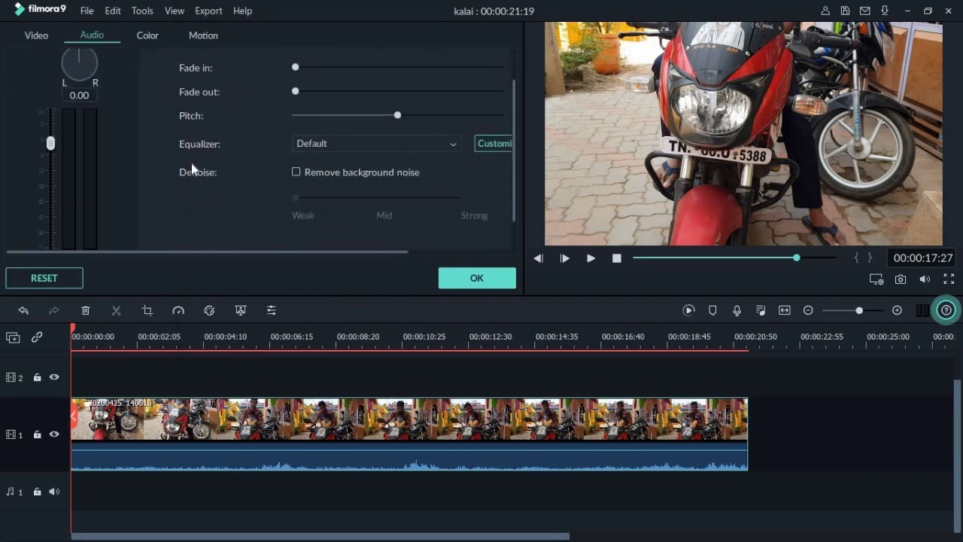
scroll(194, 163, "up", 1)
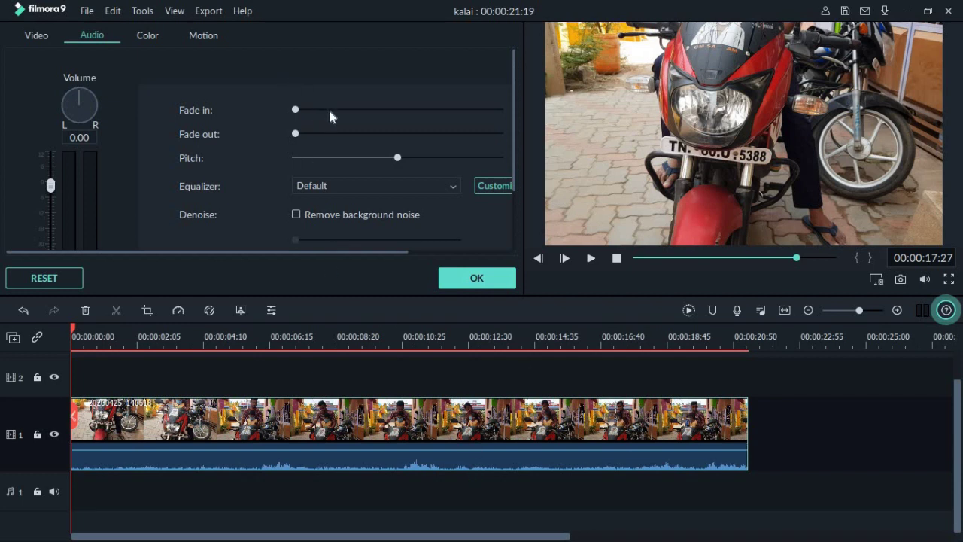
left_click_drag(273, 454, 283, 444)
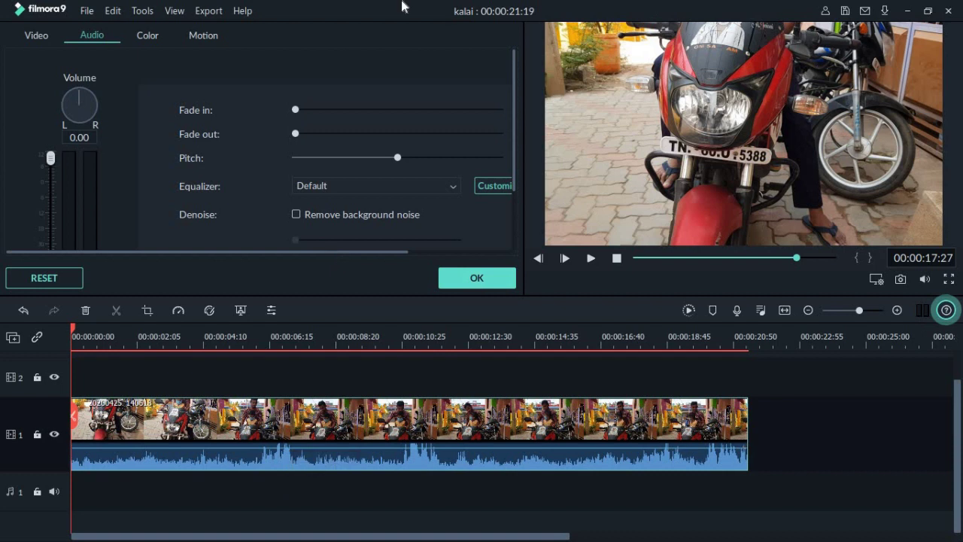
Add a short fade-in and a fade-out of about equal length to the clip's audio and apply the settings
left_click(332, 110)
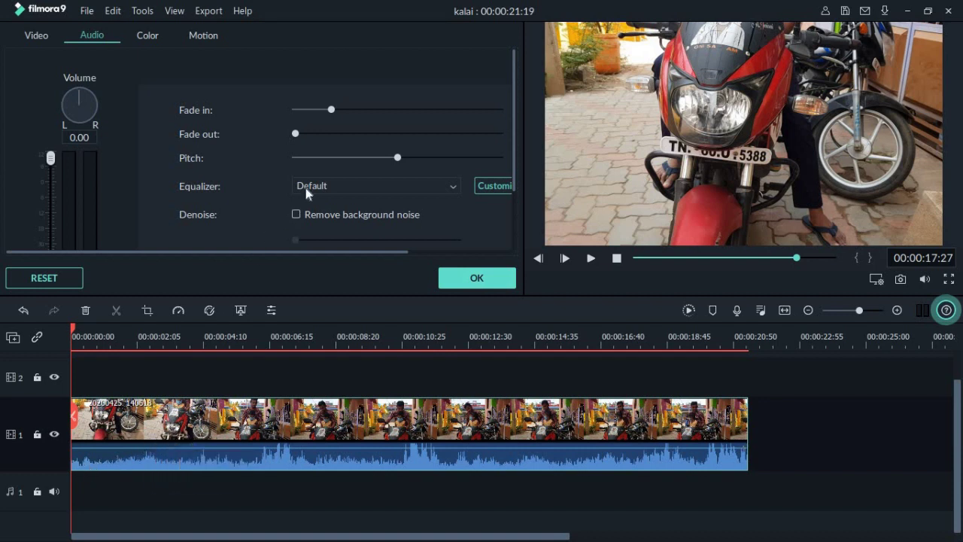
left_click(331, 134)
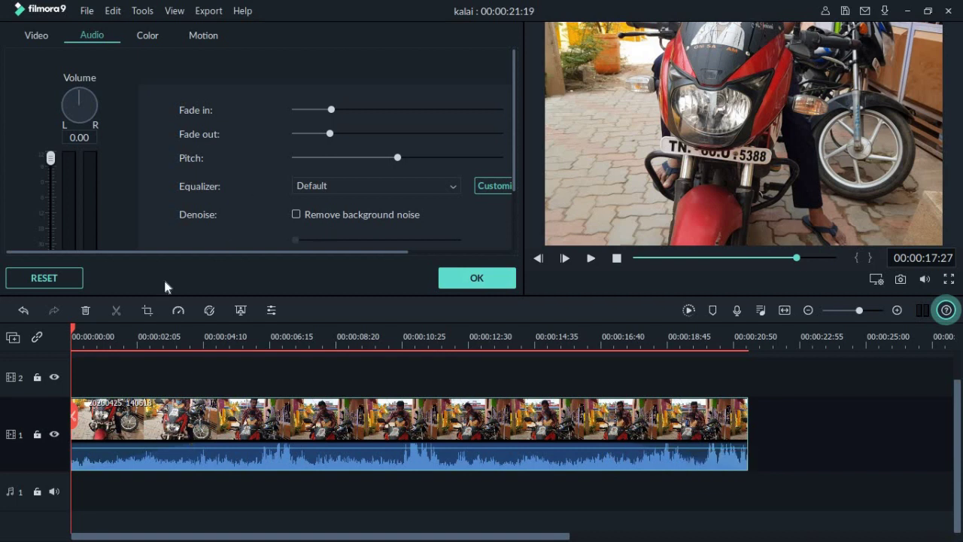
left_click(490, 277)
Play the clip from its beginning and near its end to check the volume and both audio fades
key("space")
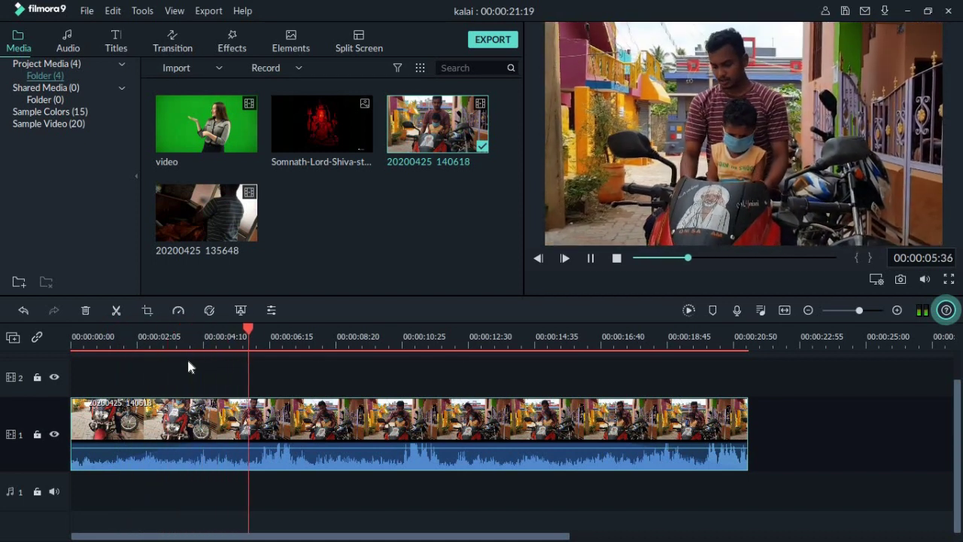
key("space")
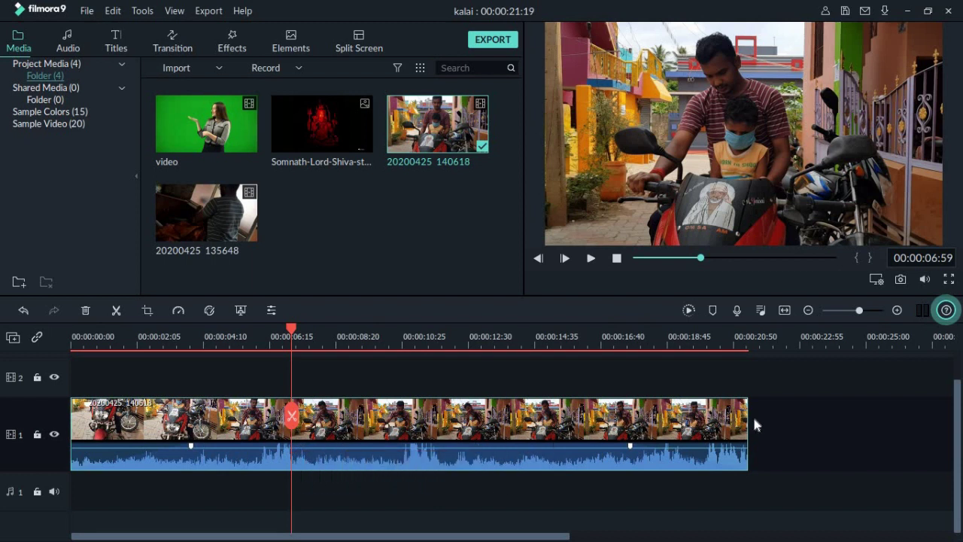
key("space")
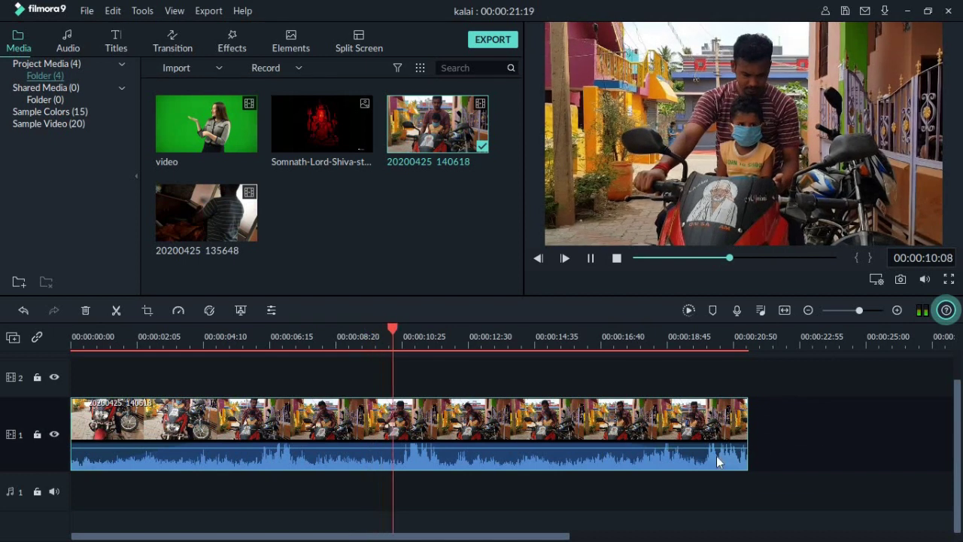
left_click(584, 334)
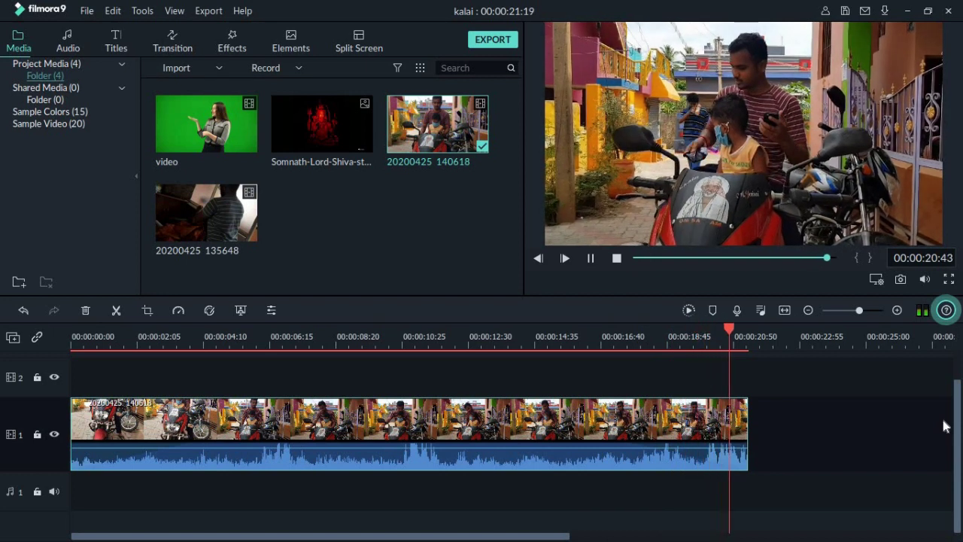
Raise the pitch of the clip's audio moderately, apply it, and play back the middle of the clip
right_click(523, 440)
left_click(580, 282)
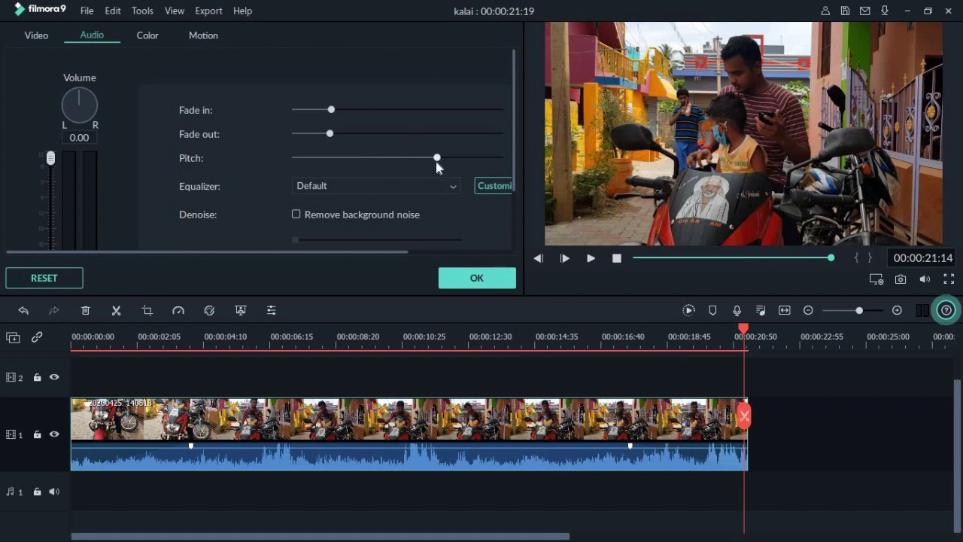
left_click(482, 284)
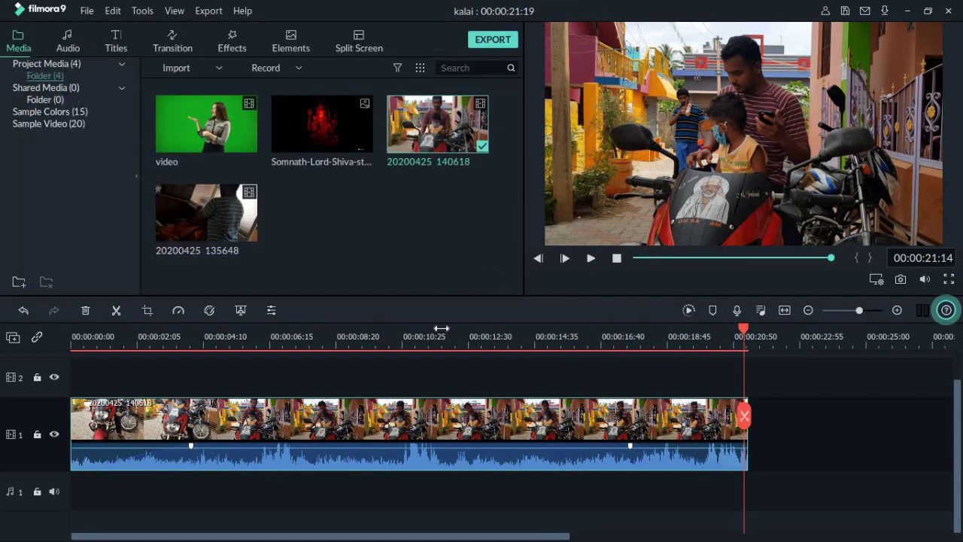
left_click(427, 329)
key("space")
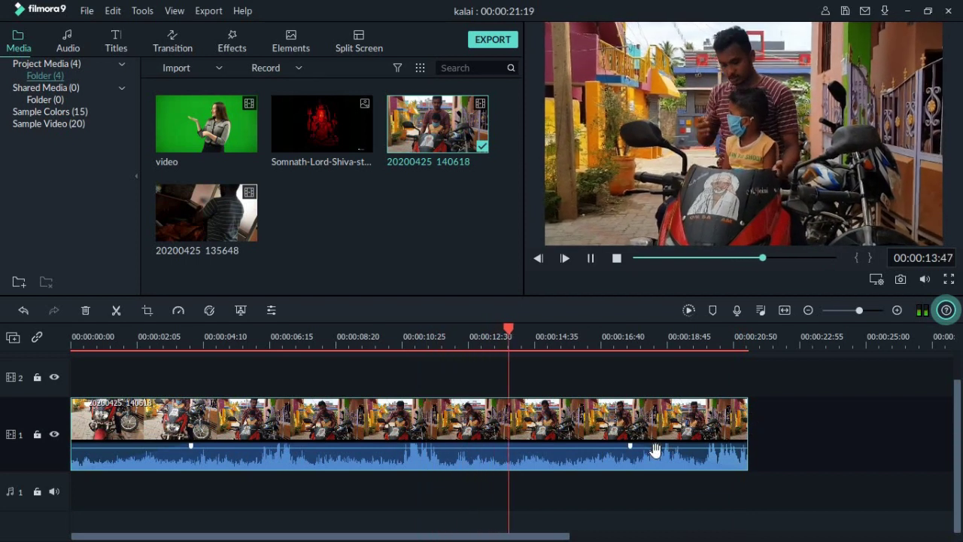
key("space")
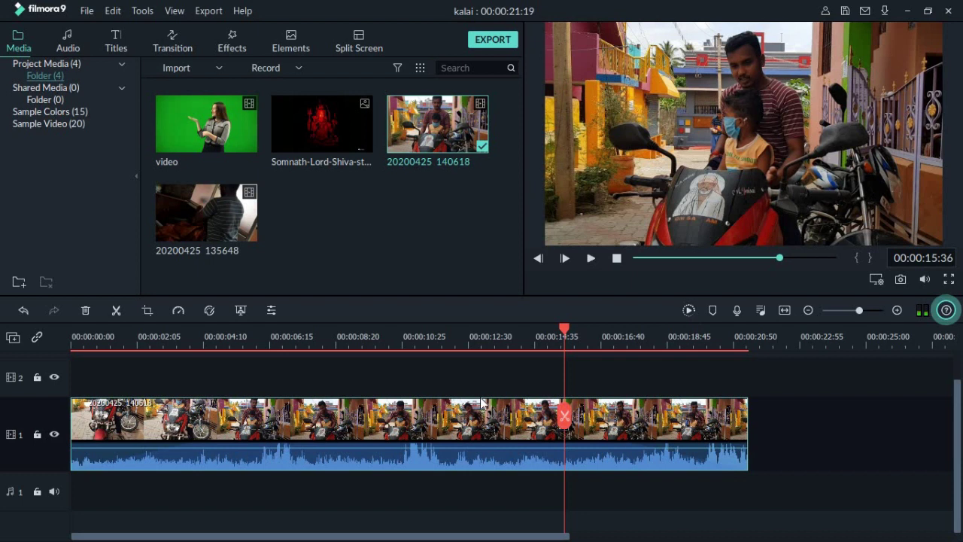
Examine the equalizer presets and the custom equalizer bands in the clip's audio adjustments, leaving the equalizer at Default
right_click(481, 414)
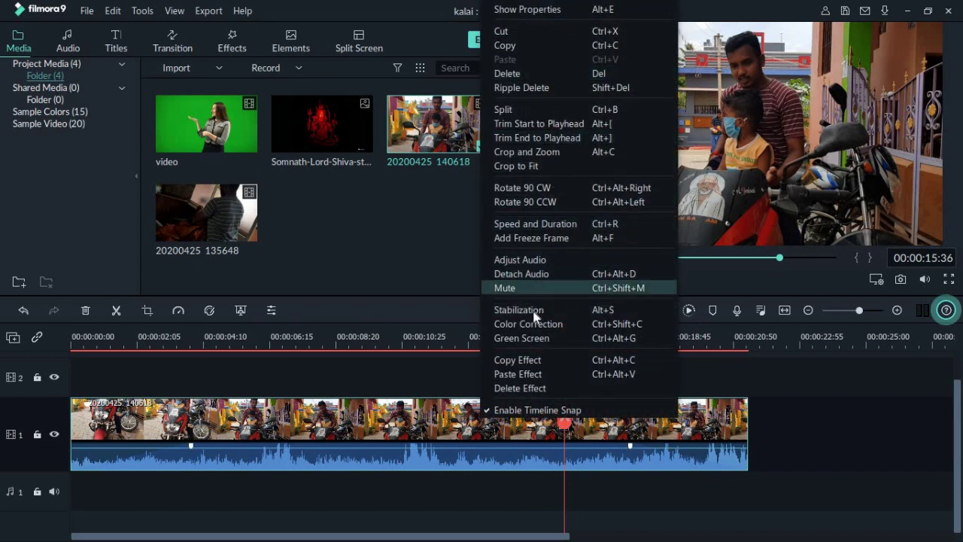
left_click(549, 258)
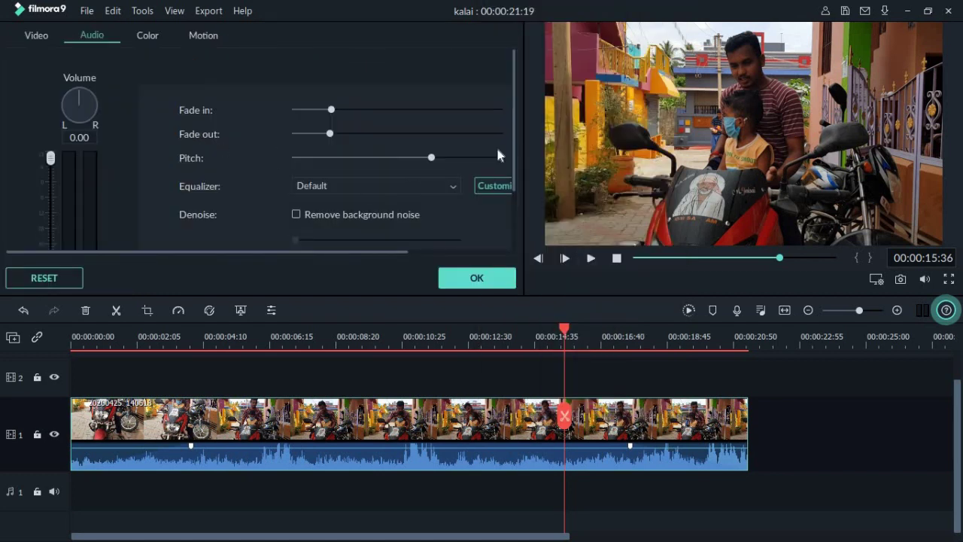
left_click(454, 185)
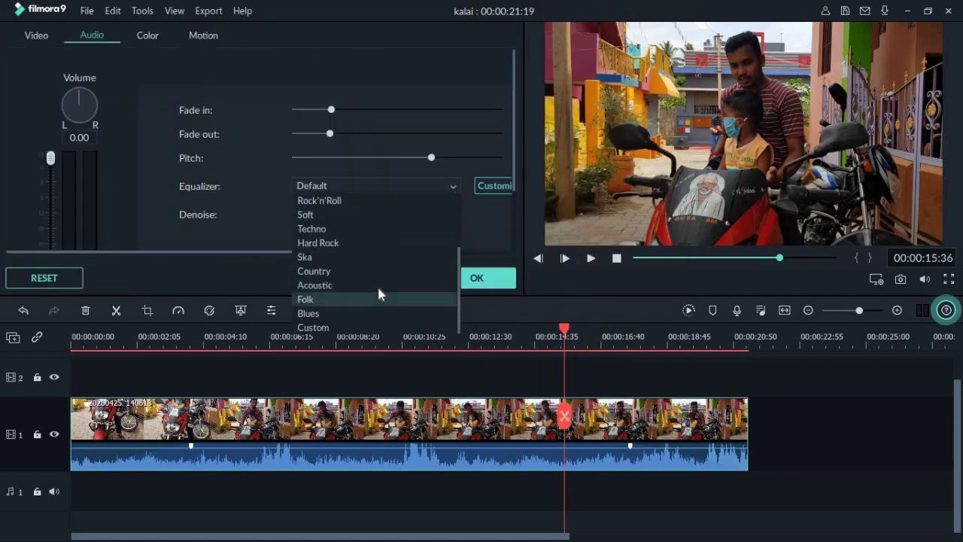
scroll(378, 289, "up", 2)
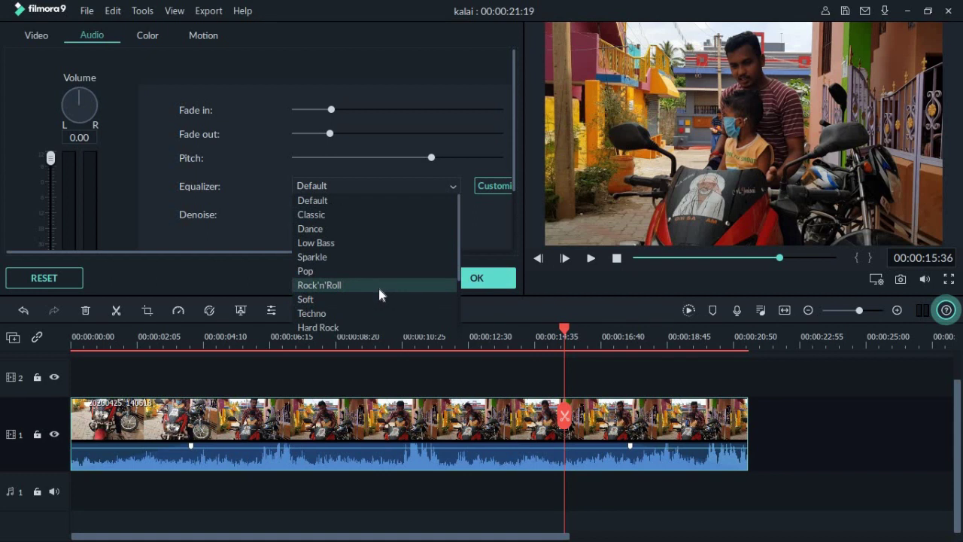
left_click(248, 208)
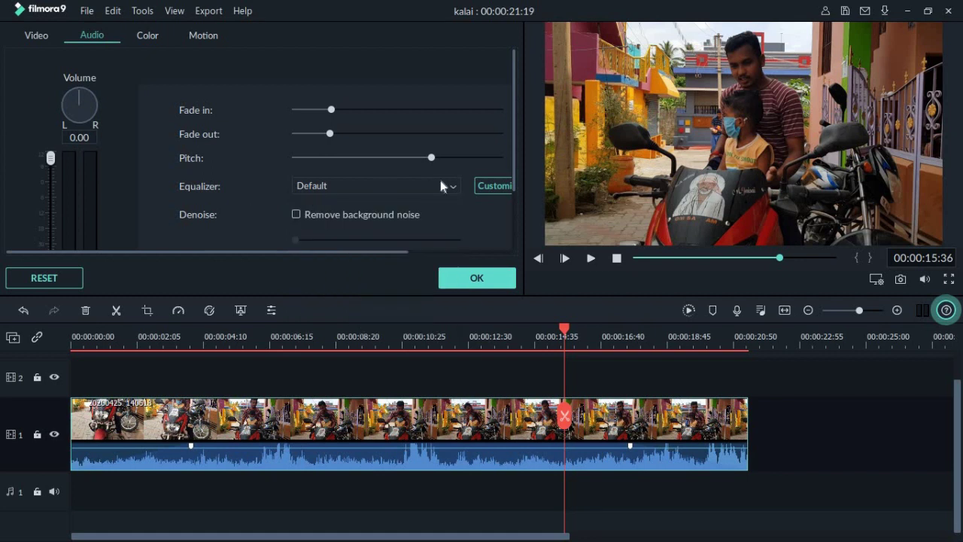
scroll(479, 185, "down", 1)
left_click(479, 146)
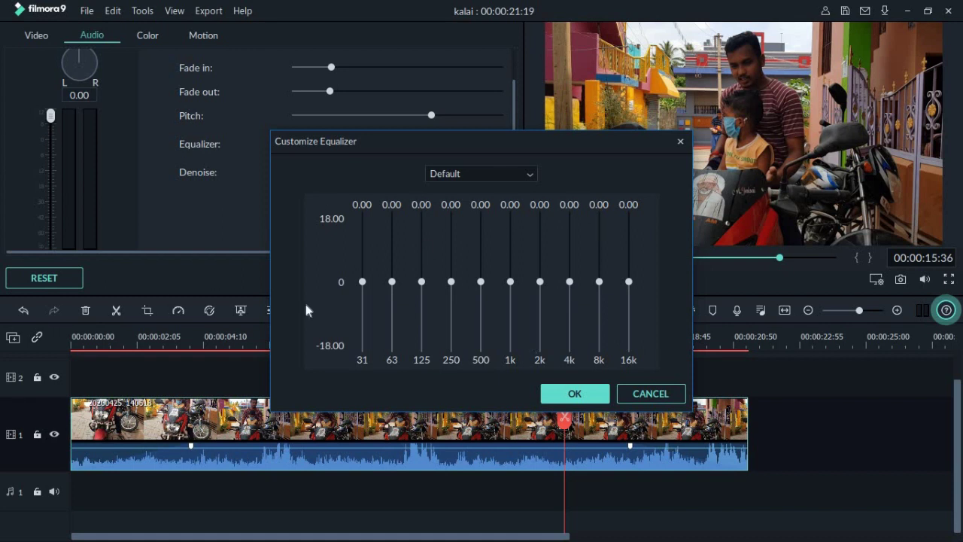
left_click(636, 395)
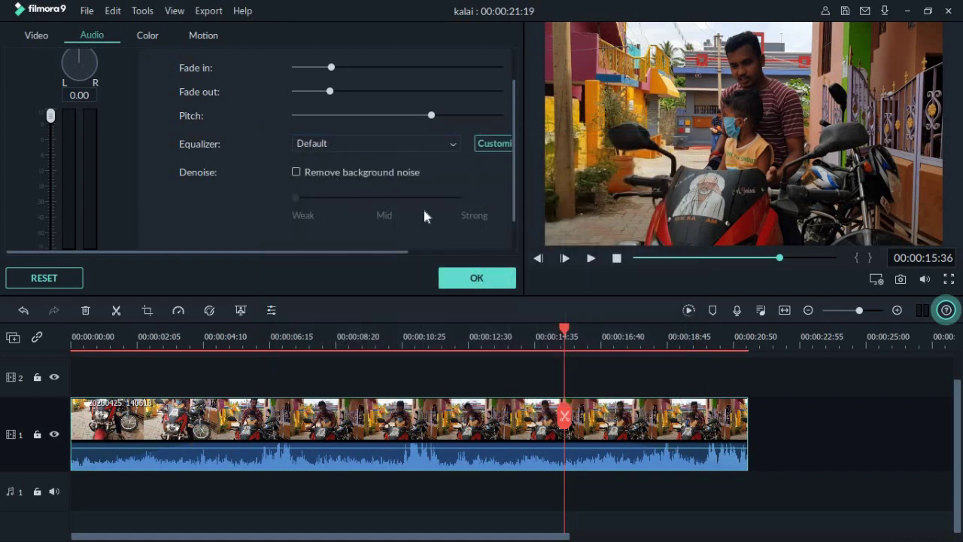
Enable background noise removal at the weakest level for the clip's audio, apply it, and play back the middle of the clip
left_click(295, 172)
left_click_drag(297, 198, 377, 199)
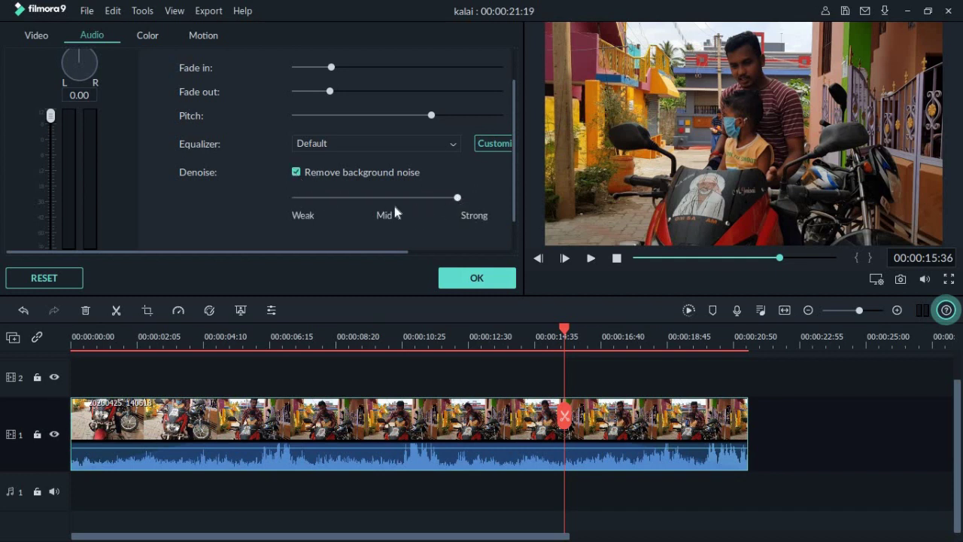
left_click_drag(454, 201, 293, 196)
left_click(503, 280)
left_click(385, 342)
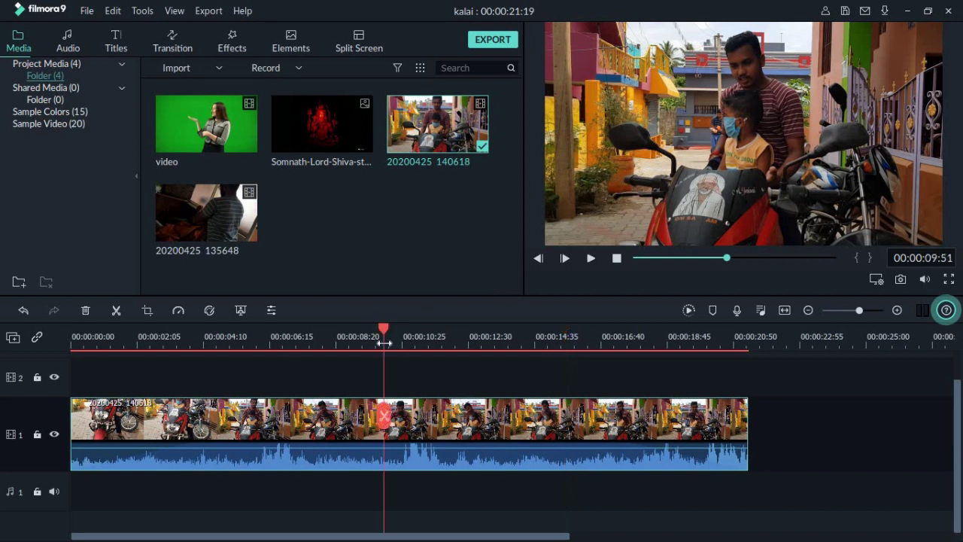
key("space")
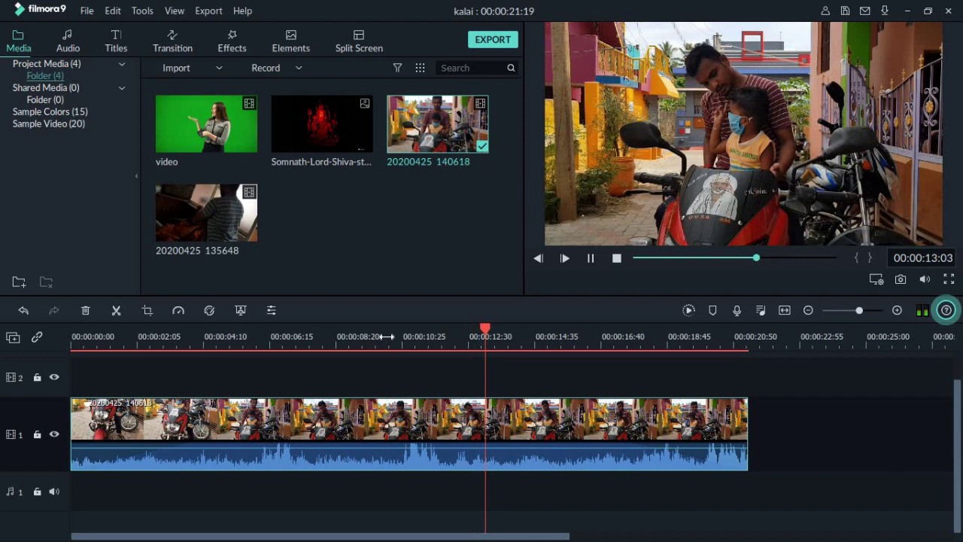
key("space")
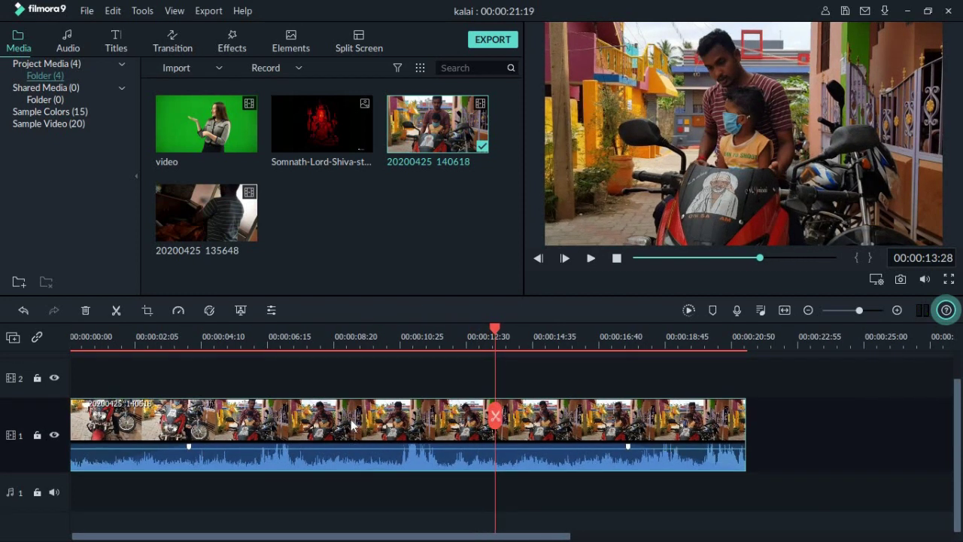
Reset the pitch of the clip's audio to its default, apply the change, and play back the middle of the clip
right_click(362, 425)
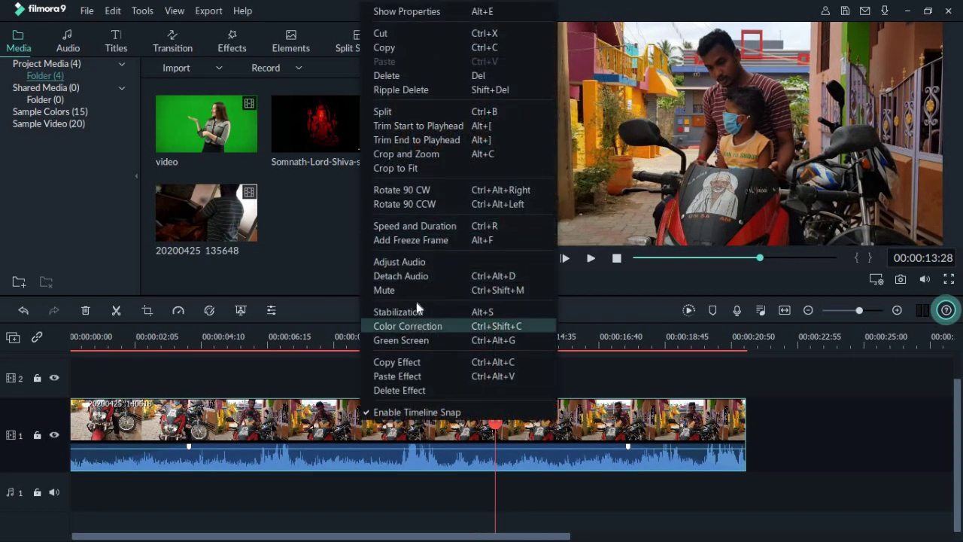
left_click(421, 267)
left_click(295, 116)
left_click_drag(400, 253, 515, 271)
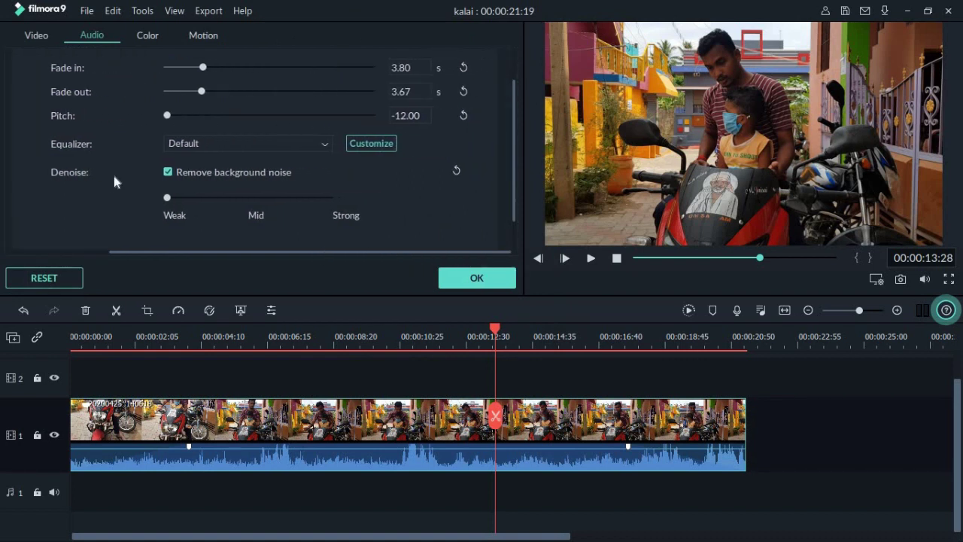
left_click(464, 115)
left_click(477, 278)
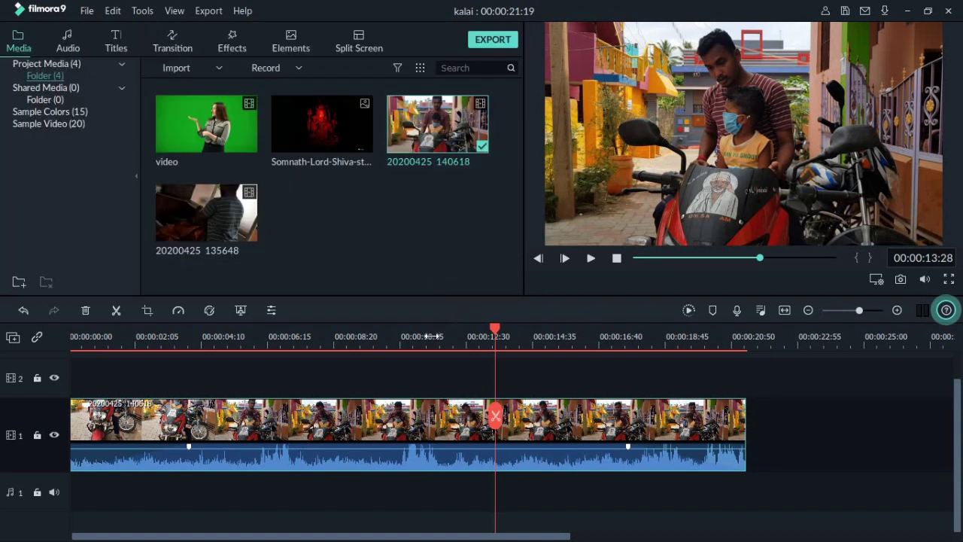
left_click(433, 336)
key("space")
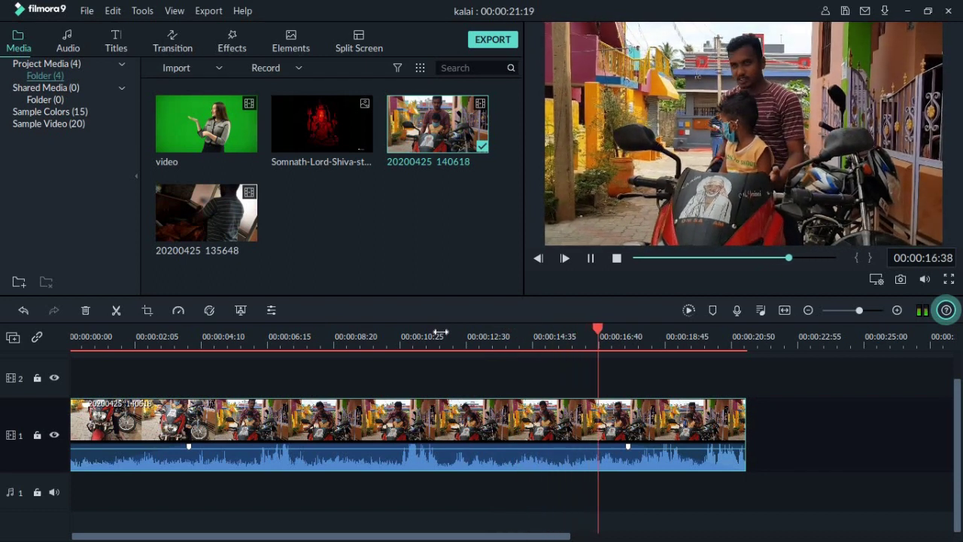
key("space")
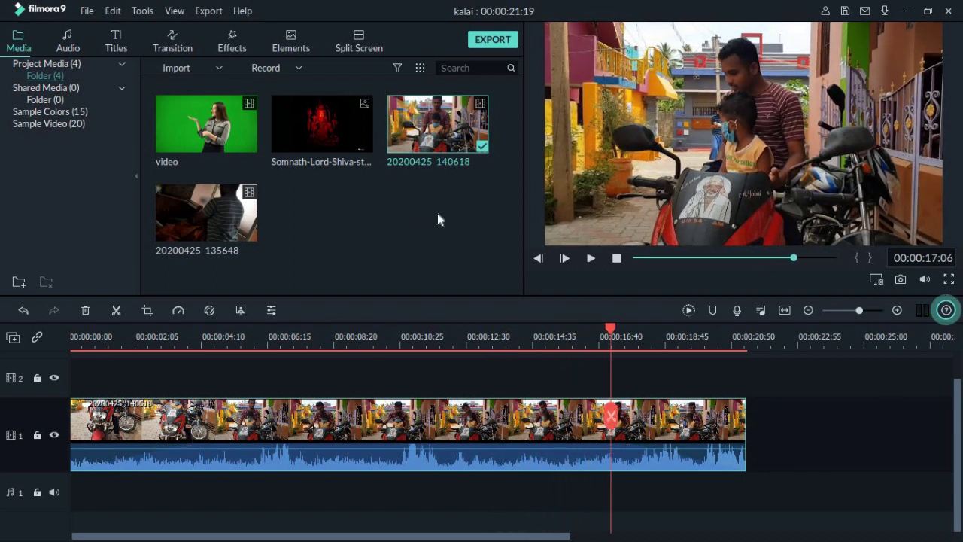
right_click(490, 430)
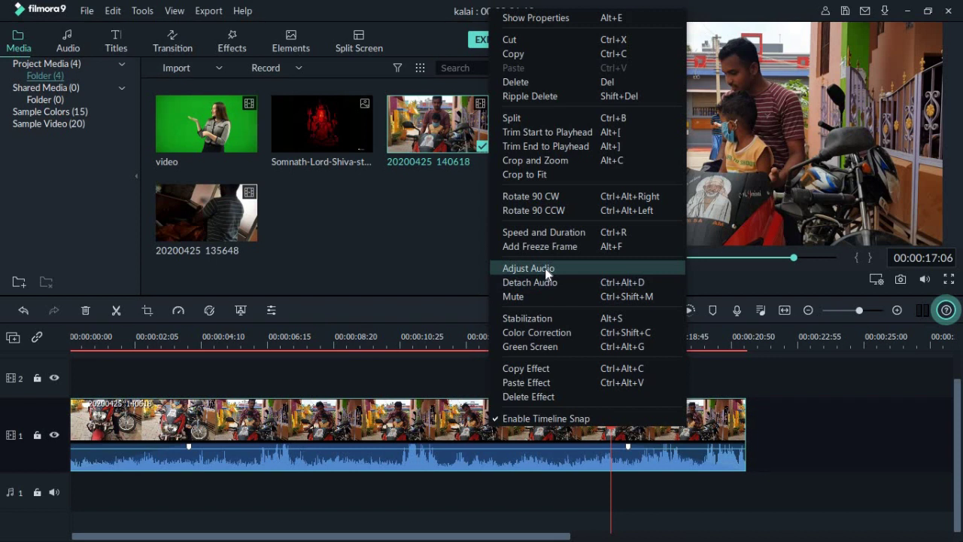
left_click(371, 217)
double_click(371, 217)
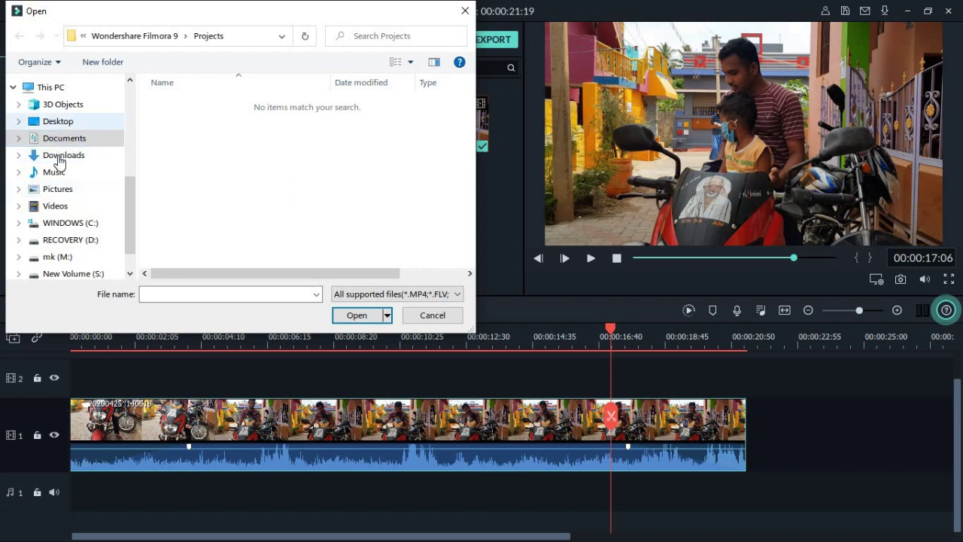
left_click(58, 105)
left_click(61, 122)
double_click(204, 140)
double_click(265, 143)
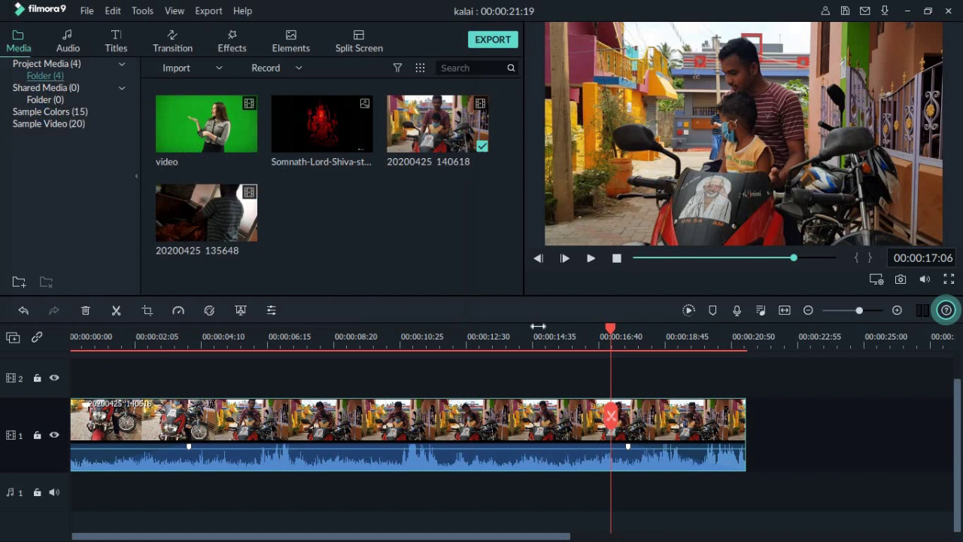
left_click_drag(322, 213, 712, 418)
left_click(751, 332)
key("space")
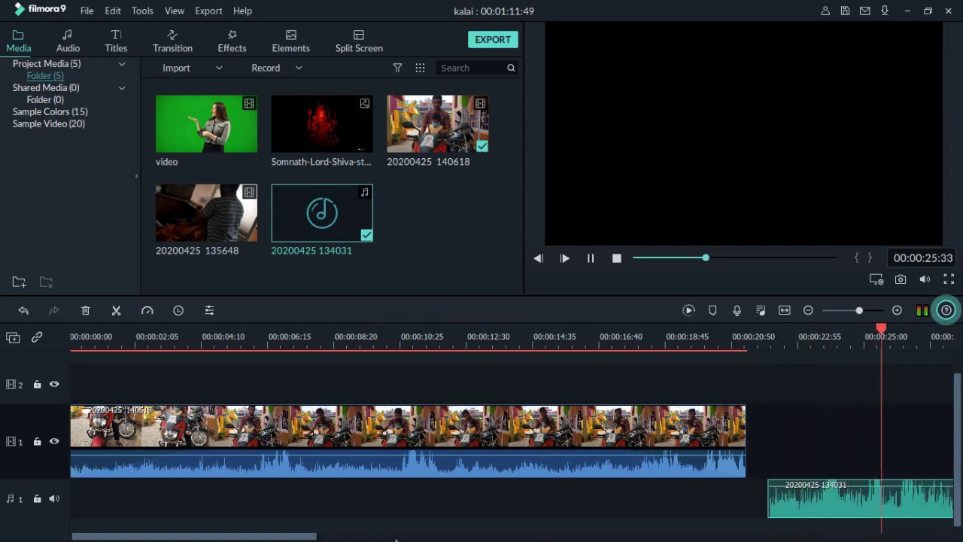
left_click(607, 337)
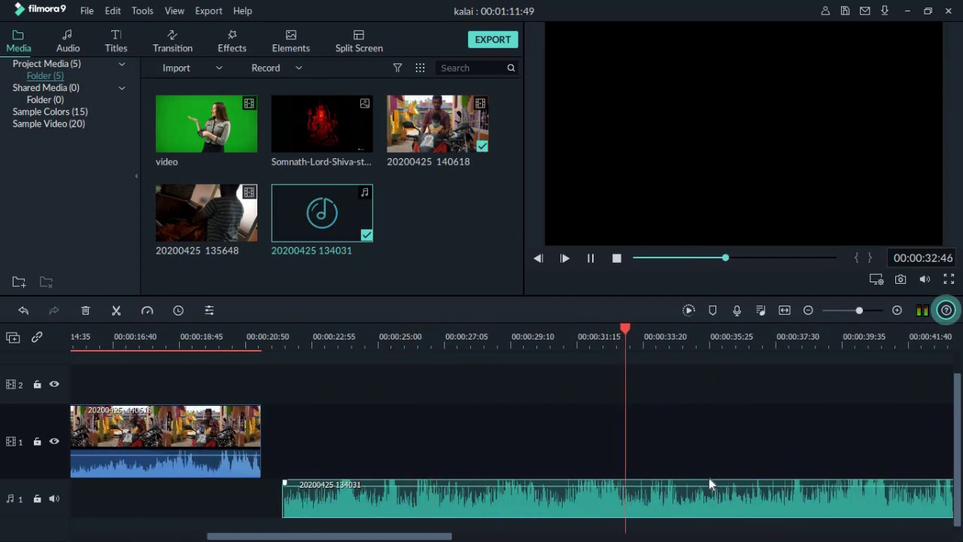
key("space")
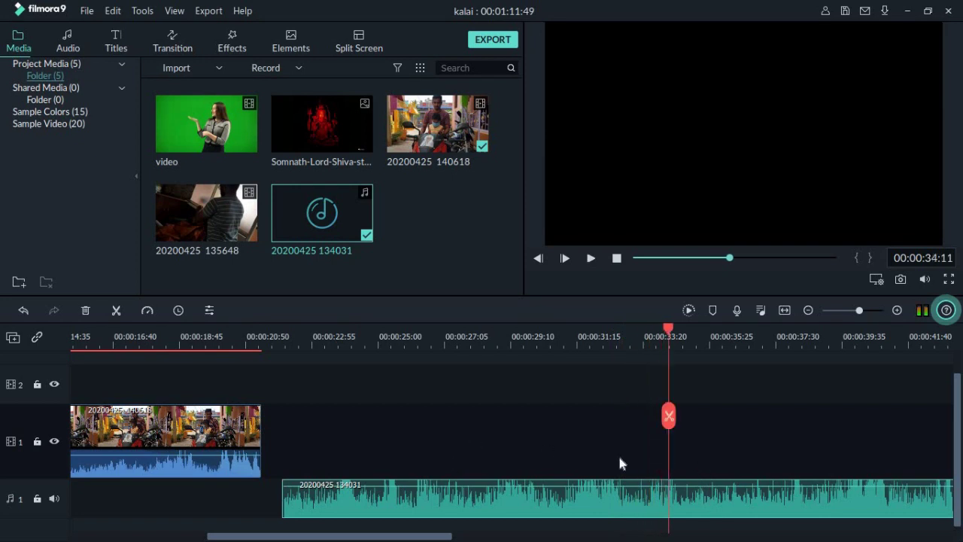
right_click(605, 499)
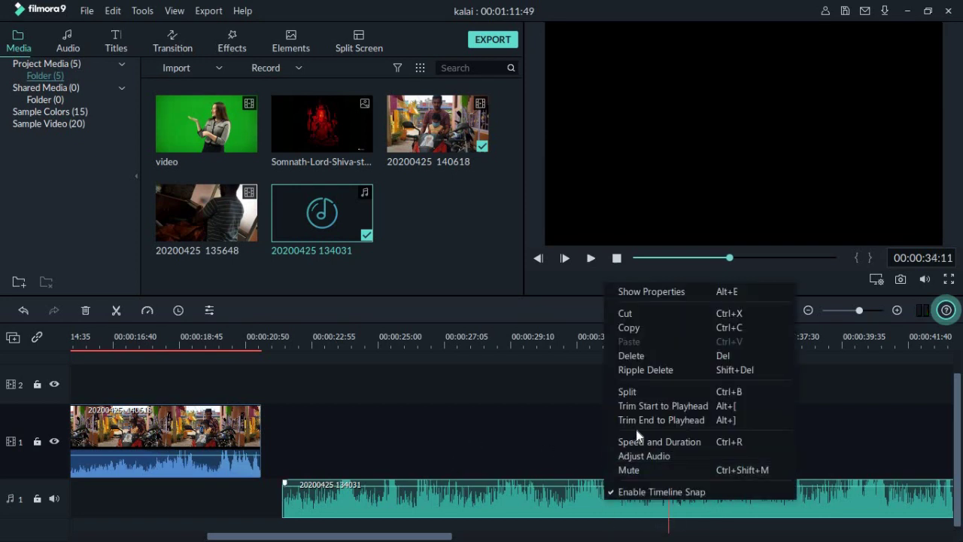
left_click(504, 401)
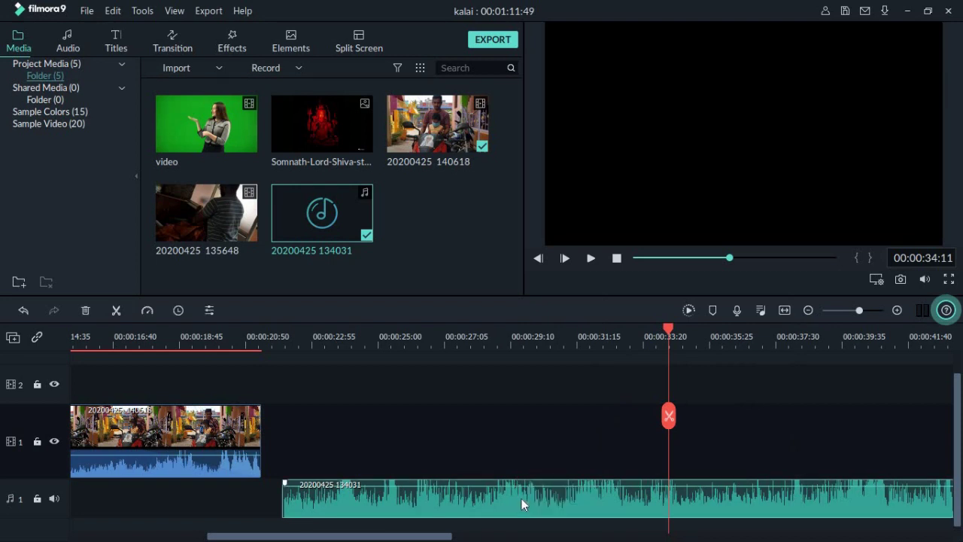
right_click(577, 494)
left_click(605, 451)
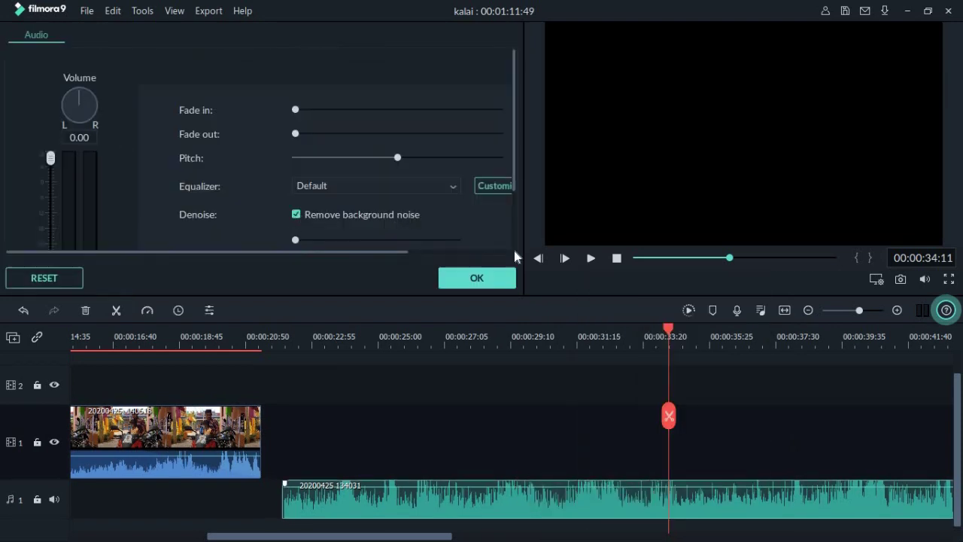
left_click(488, 285)
left_click(515, 332)
key("space")
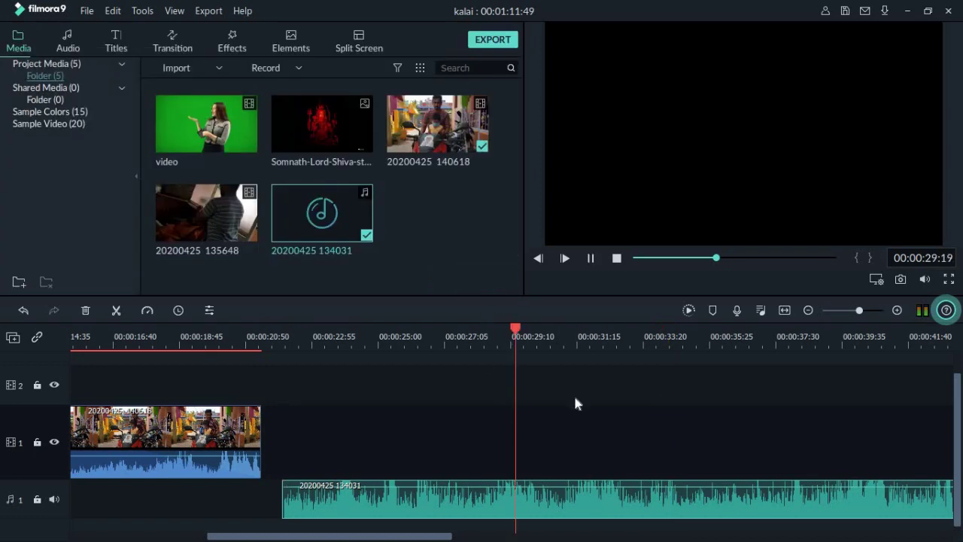
left_click(508, 493)
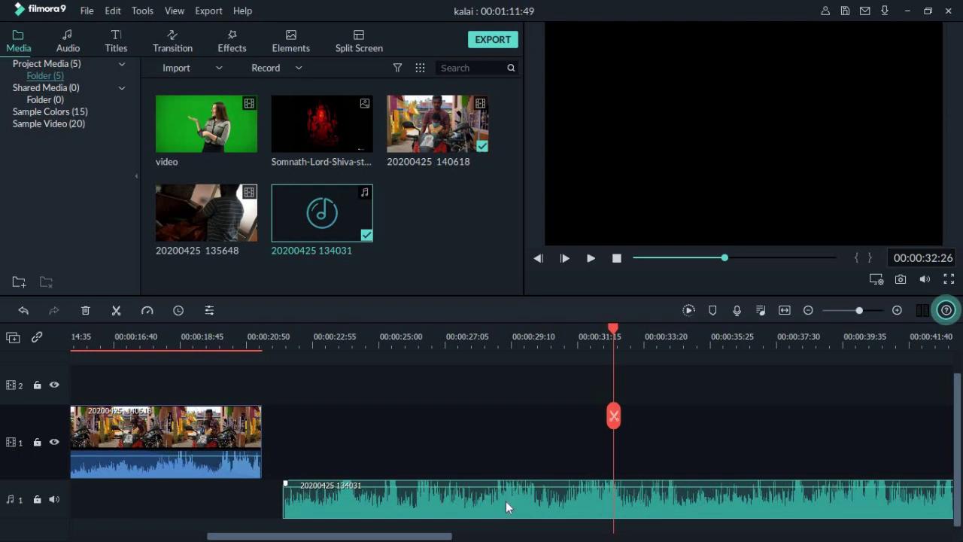
Raise the audio clip's background noise removal to Mid, apply the change, and play back the following section
right_click(506, 502)
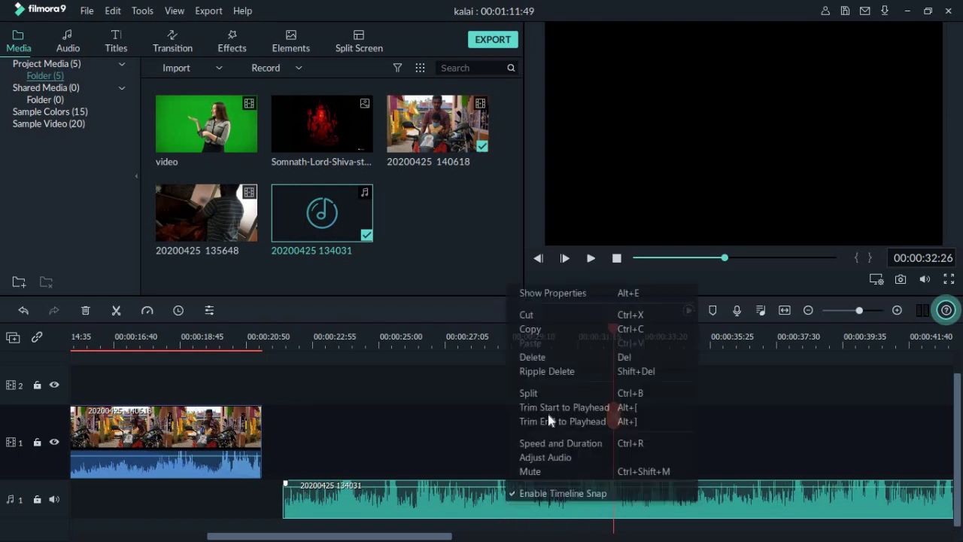
left_click(570, 456)
scroll(388, 204, "down", 2)
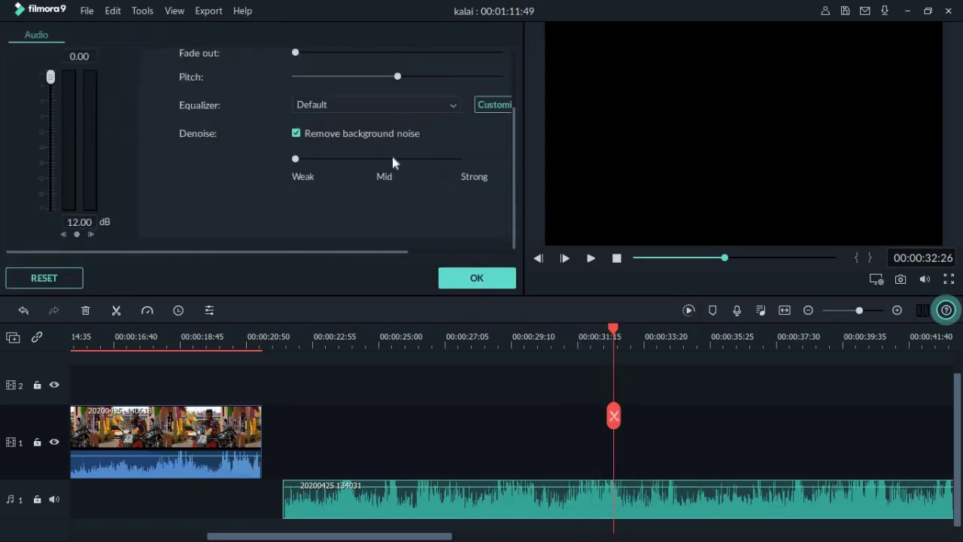
left_click(460, 278)
key("space")
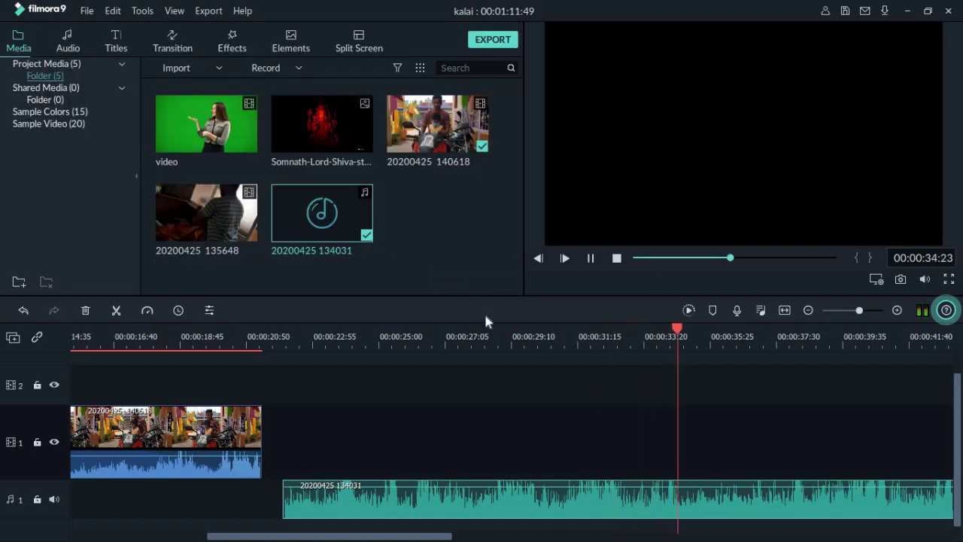
mouse_move(552, 505)
key("space")
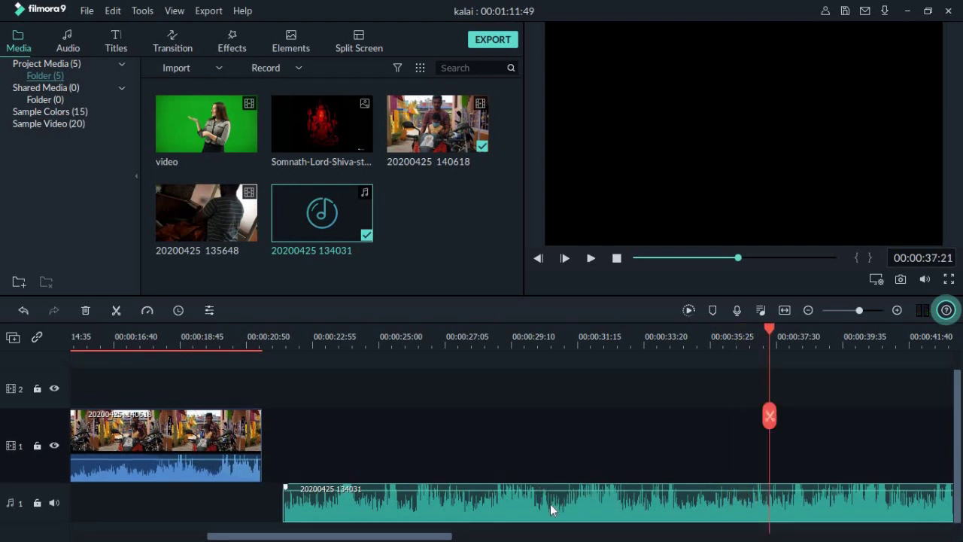
Raise the audio clip's background noise removal toward Strong, apply it, and play back the section around 37 seconds
right_click(551, 510)
left_click(572, 457)
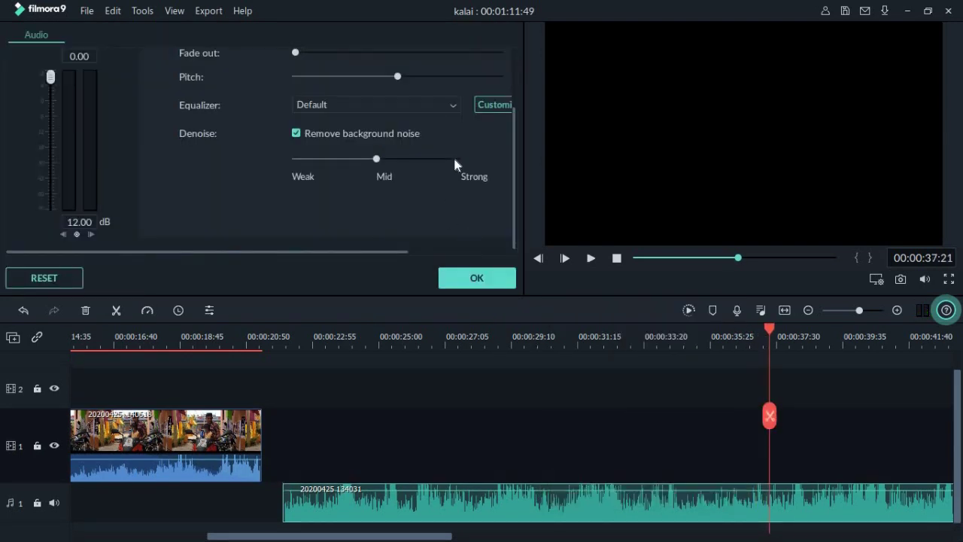
left_click(489, 280)
key("space")
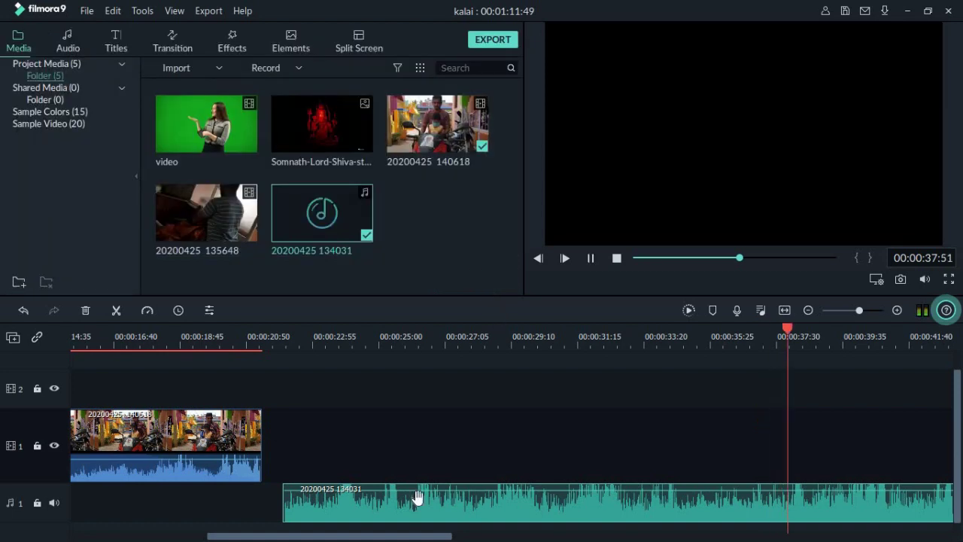
scroll(475, 497, "down", 3)
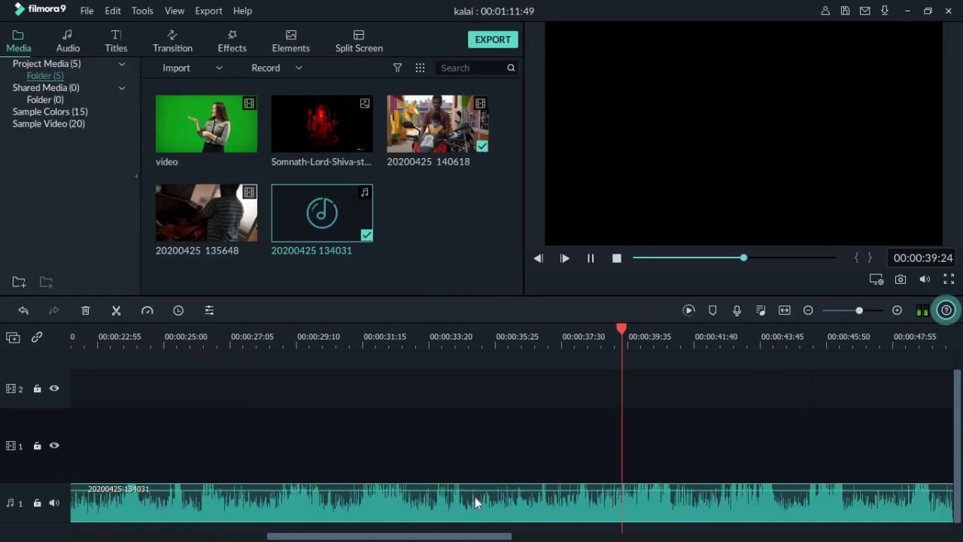
left_click(554, 344)
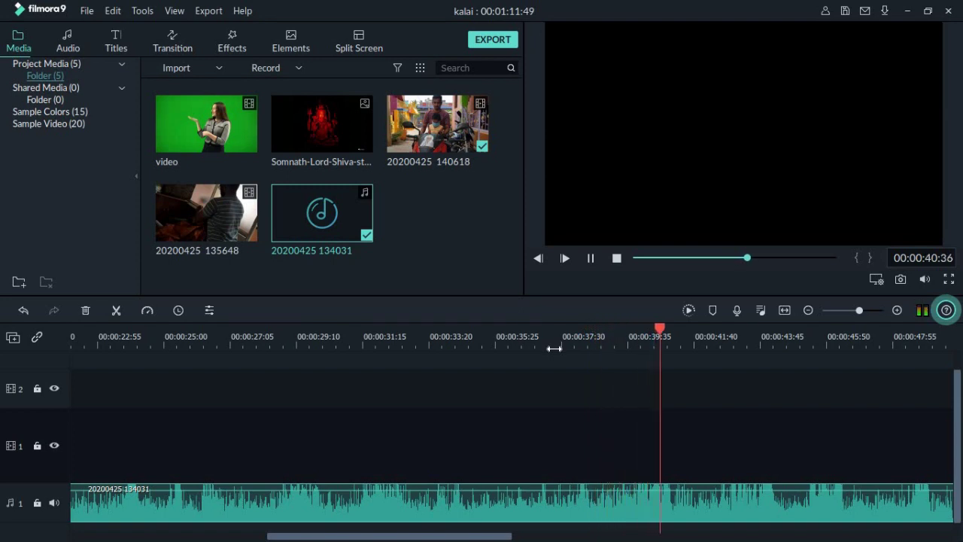
key("space")
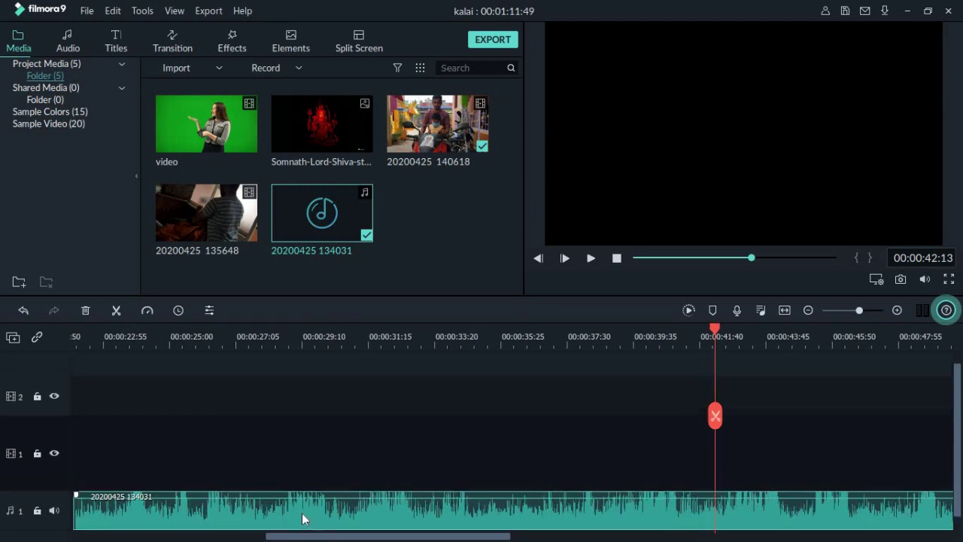
scroll(241, 452, "down", 1)
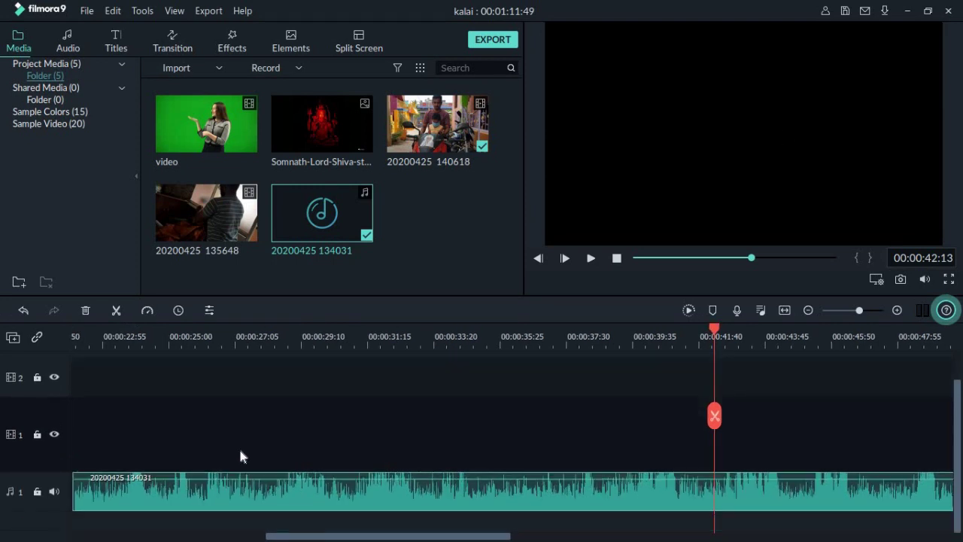
right_click(334, 502)
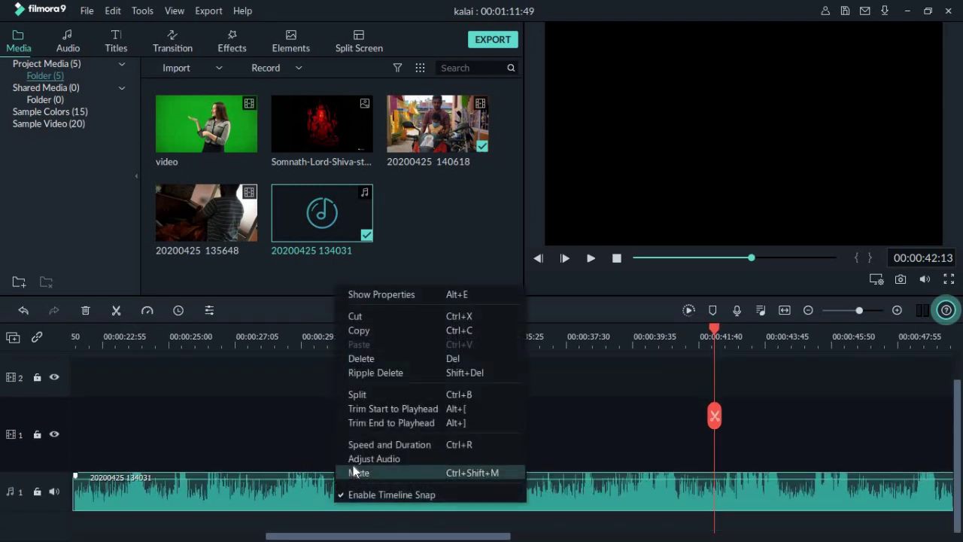
left_click(351, 460)
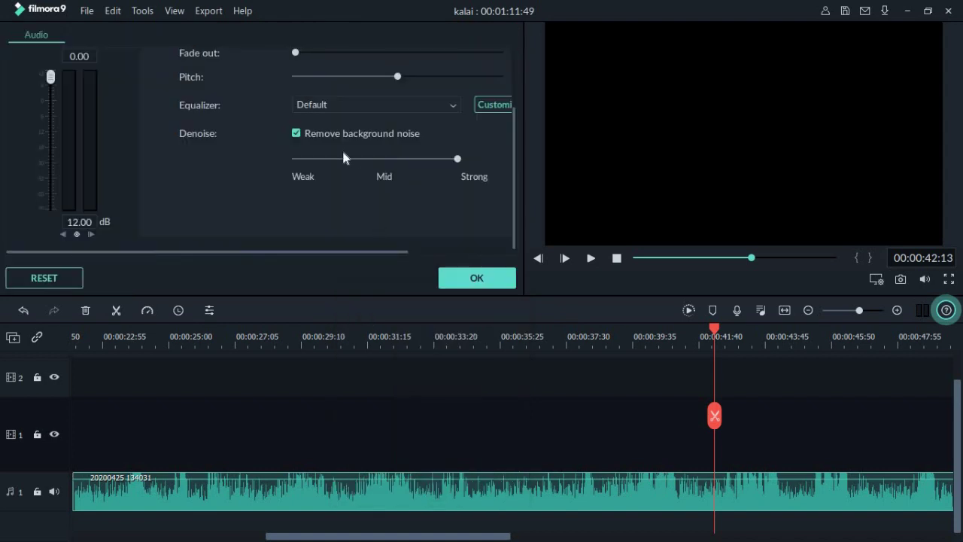
left_click(296, 133)
left_click(488, 284)
key("space")
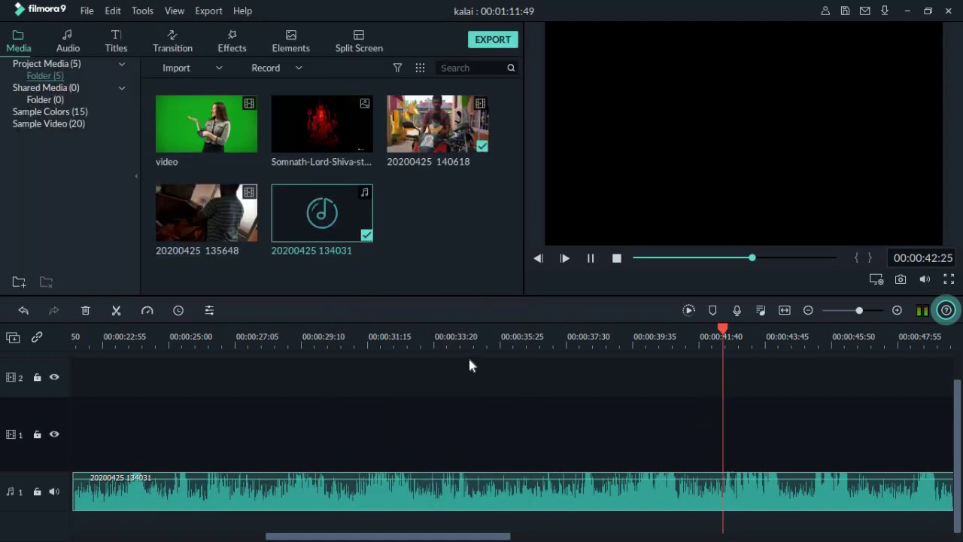
left_click(484, 343)
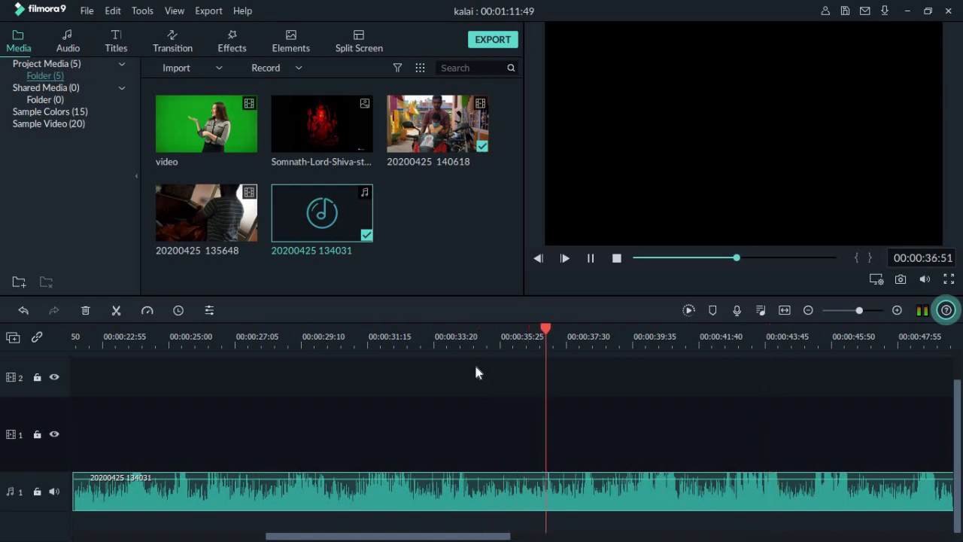
key("space")
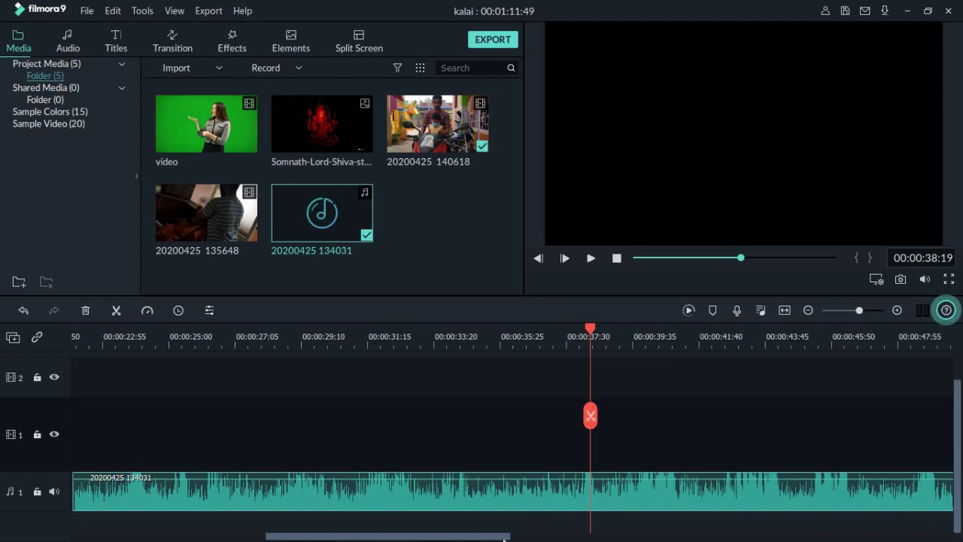
left_click_drag(503, 539, 502, 539)
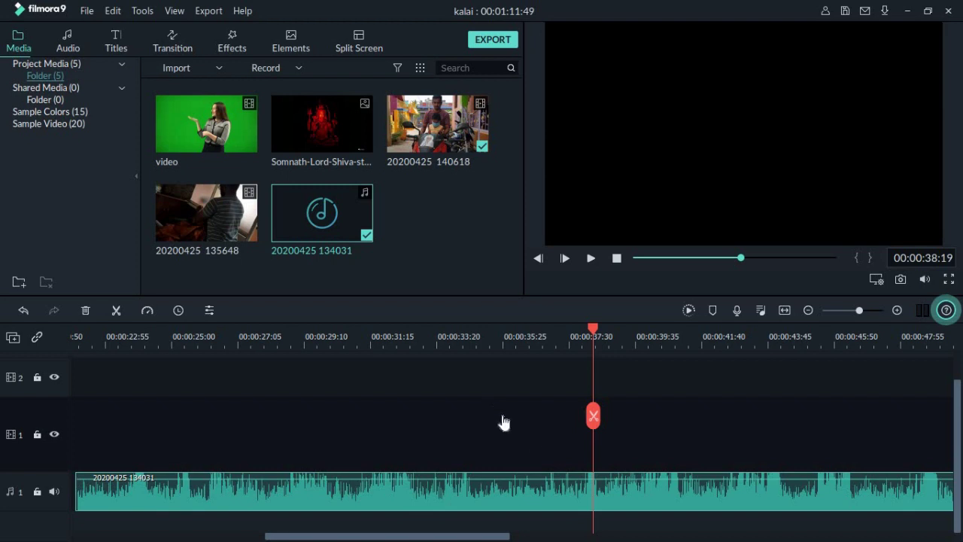
left_click_drag(496, 539, 303, 538)
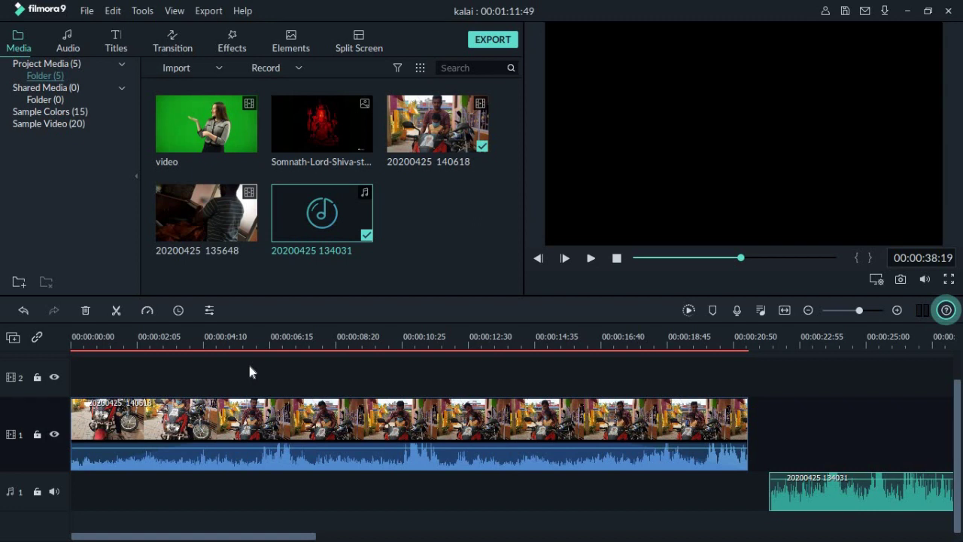
right_click(581, 414)
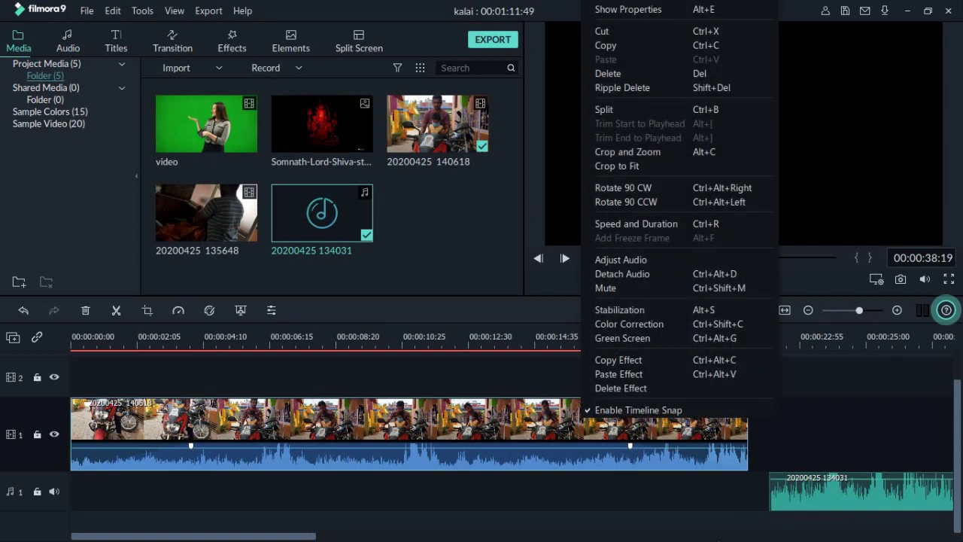
left_click(629, 274)
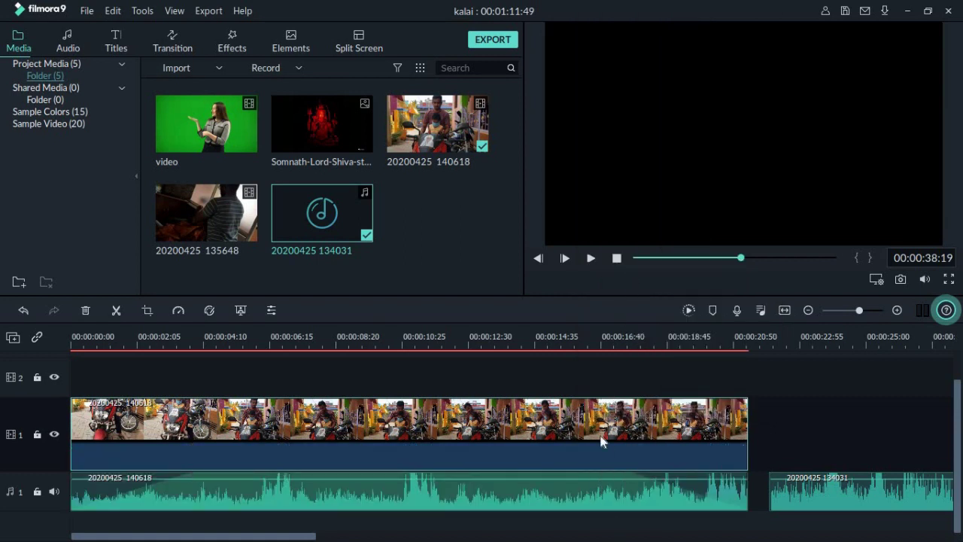
left_click(23, 310)
right_click(241, 431)
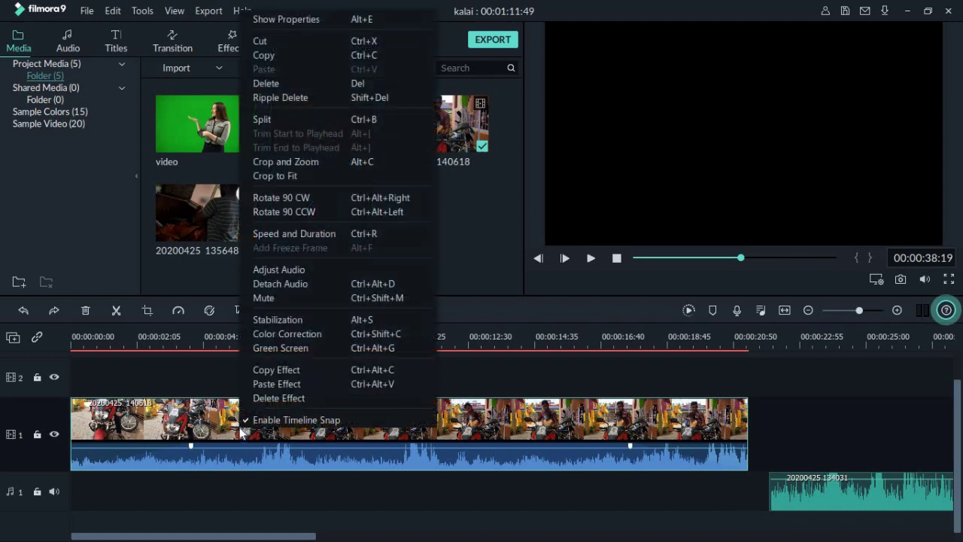
left_click(271, 298)
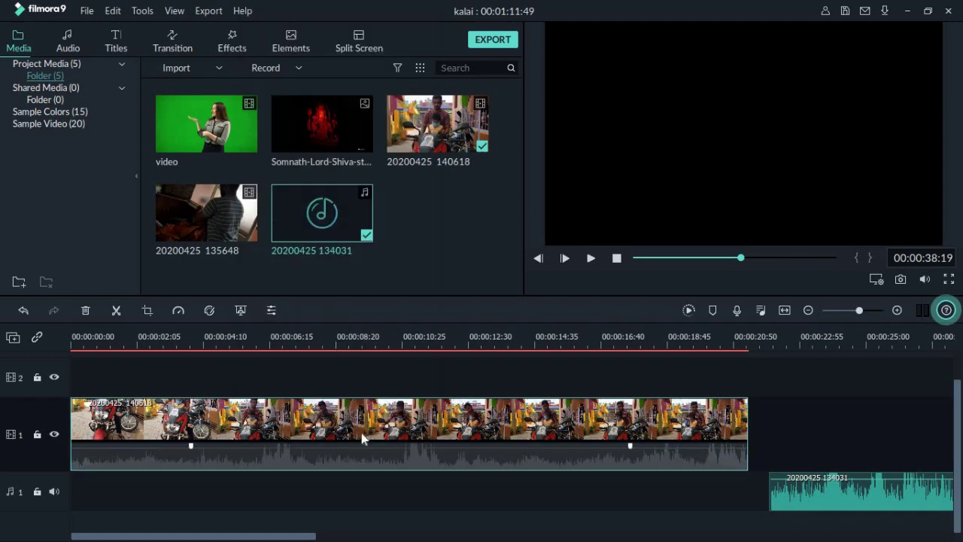
left_click(204, 344)
key("space")
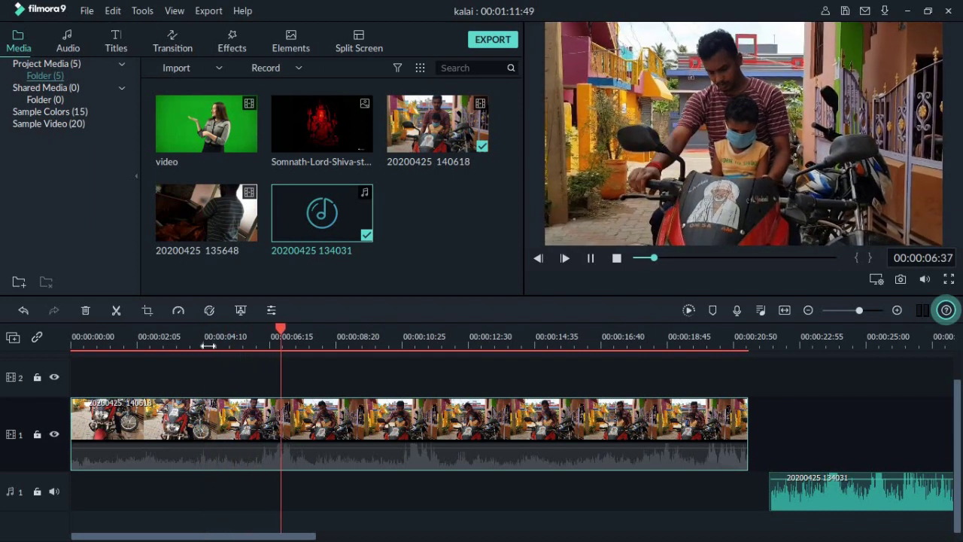
key("space")
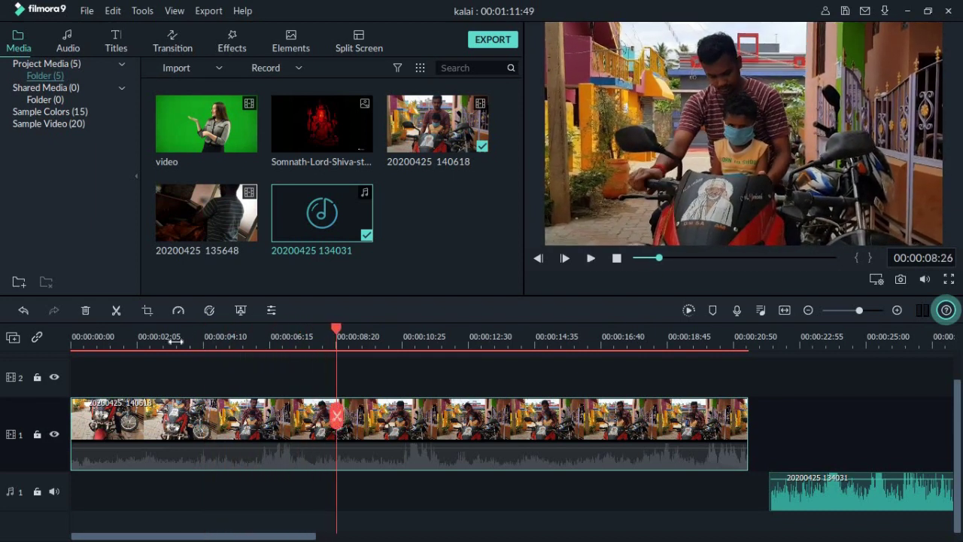
left_click(24, 310)
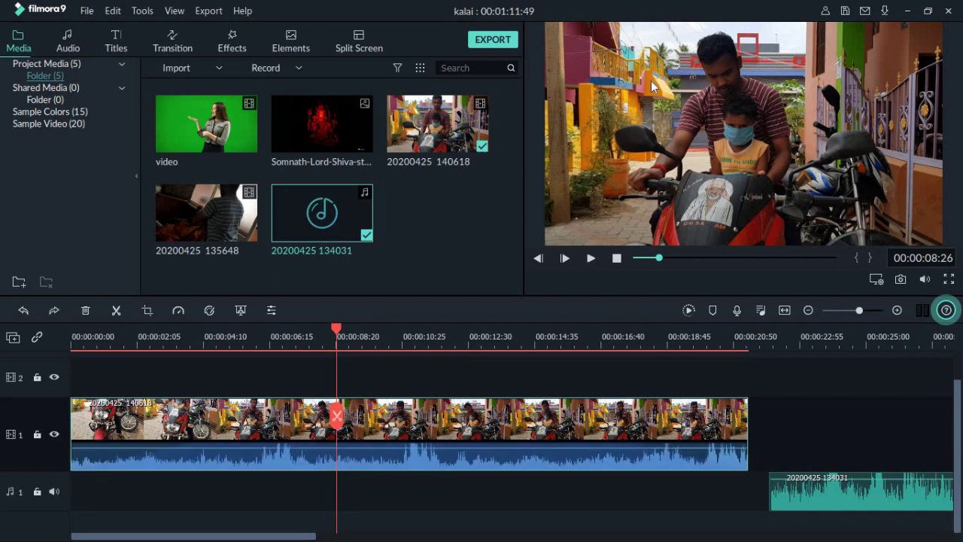
Set the preview volume to maximum, and show the preview in full screen before restoring the normal layout
left_click(174, 12)
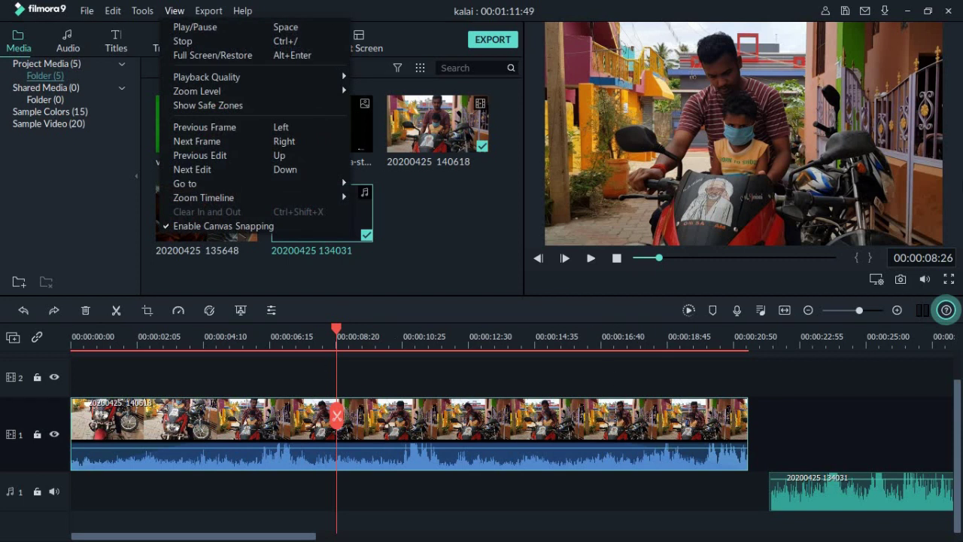
left_click(412, 6)
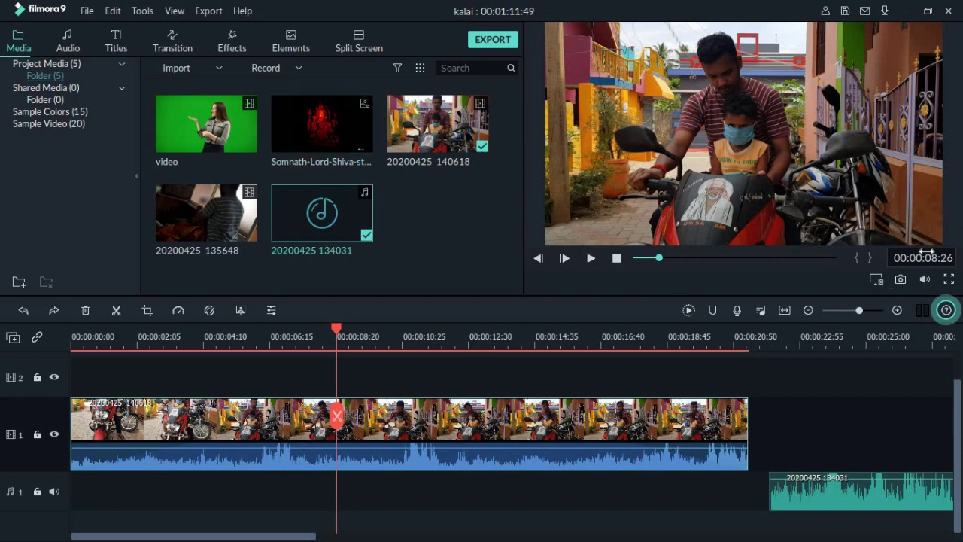
left_click(925, 280)
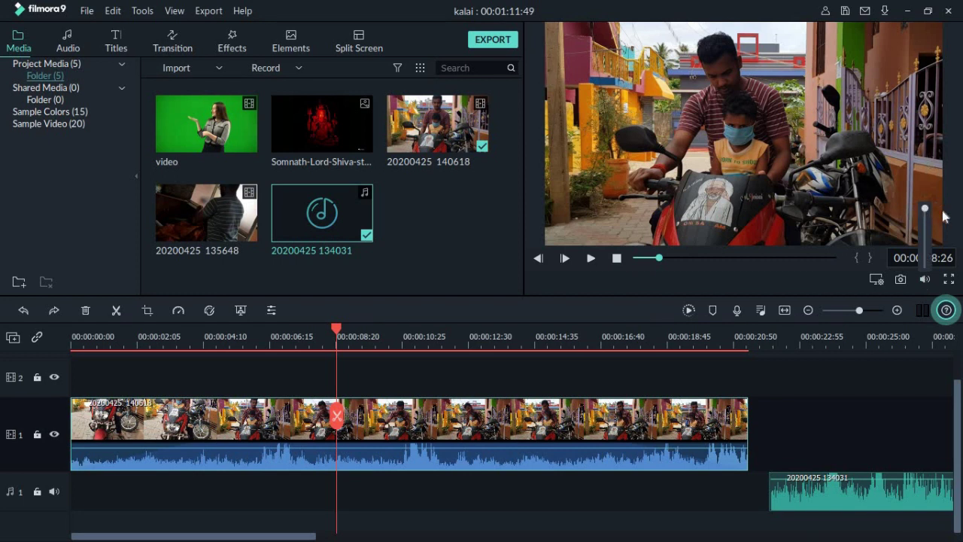
left_click_drag(925, 259, 928, 197)
left_click(949, 280)
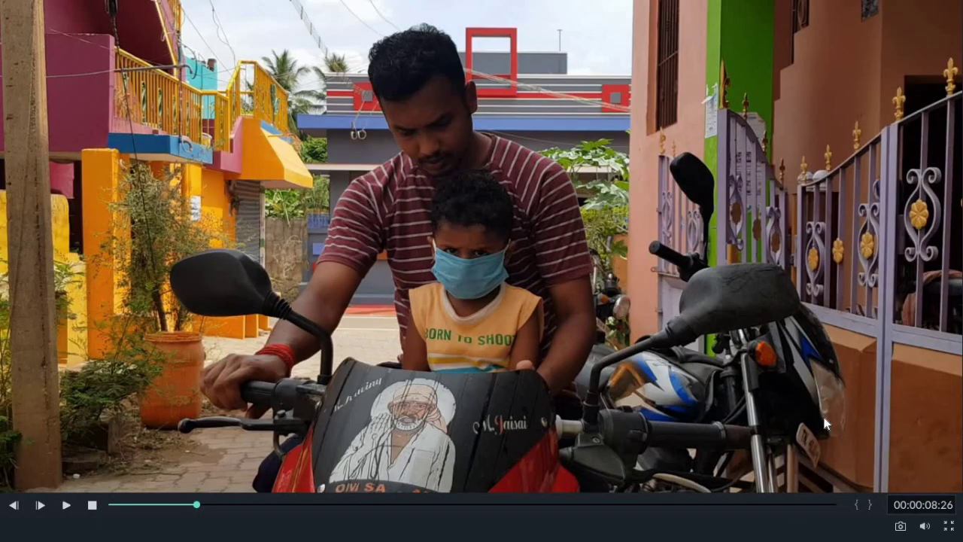
left_click(949, 530)
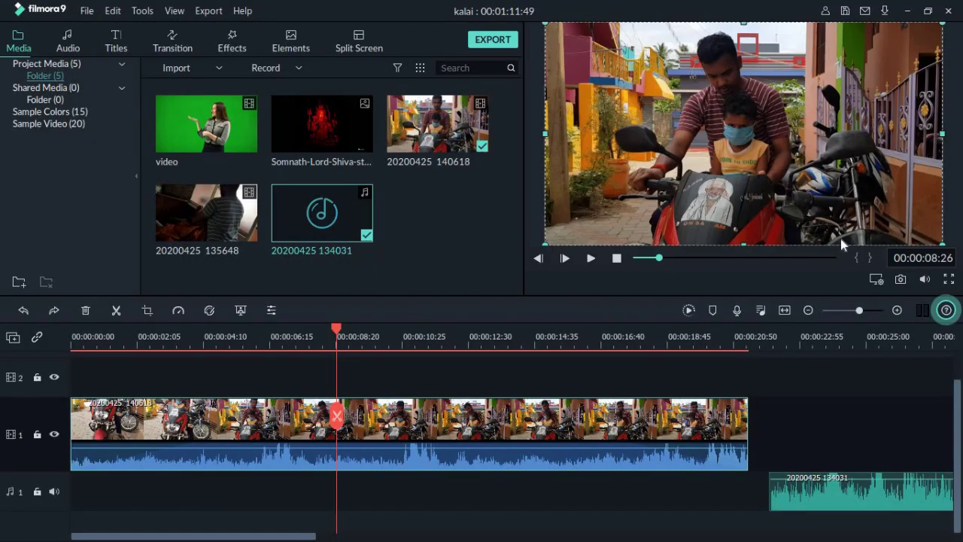
Try to open the online help, and dismiss the dialog
left_click(947, 311)
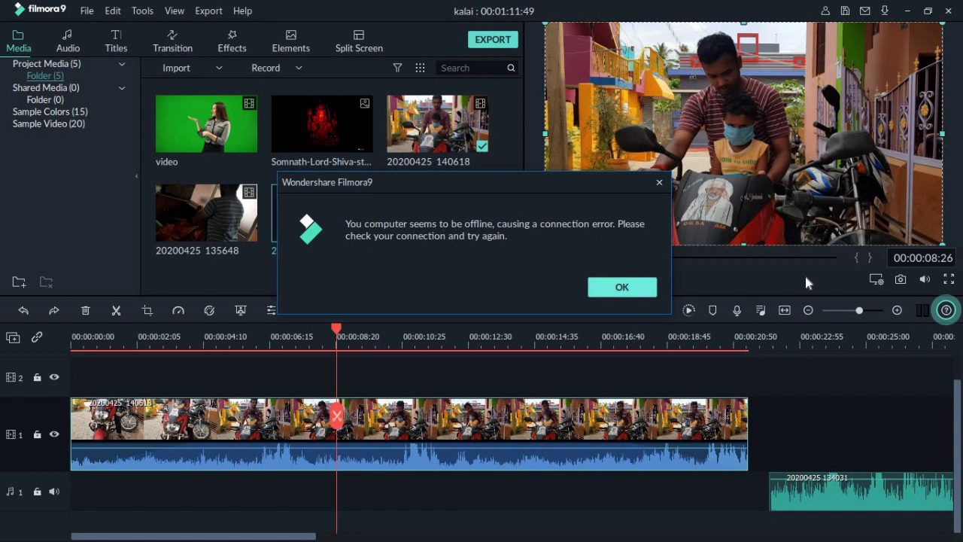
key("Escape")
Fit the whole project in the timeline, zoom in on it, and fit it again
left_click(784, 310)
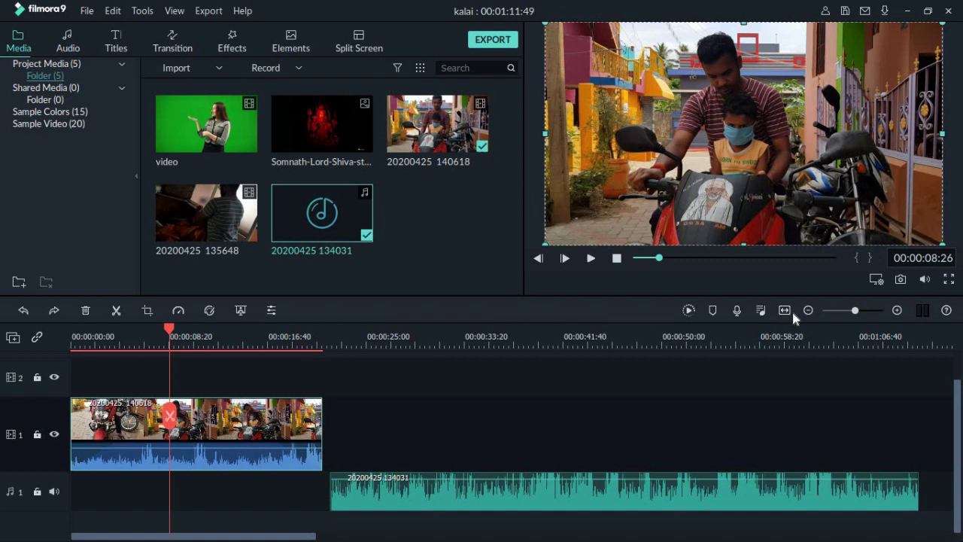
left_click(866, 310)
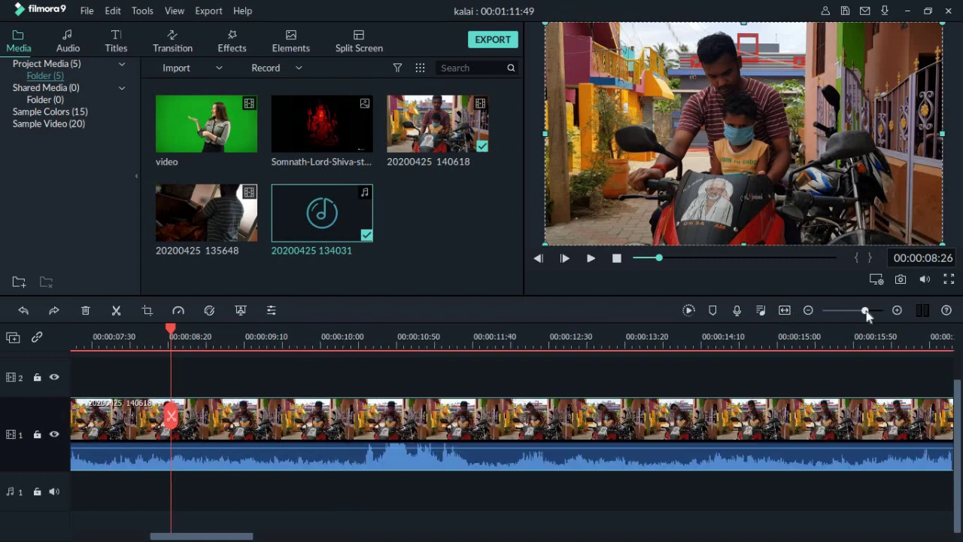
left_click(787, 309)
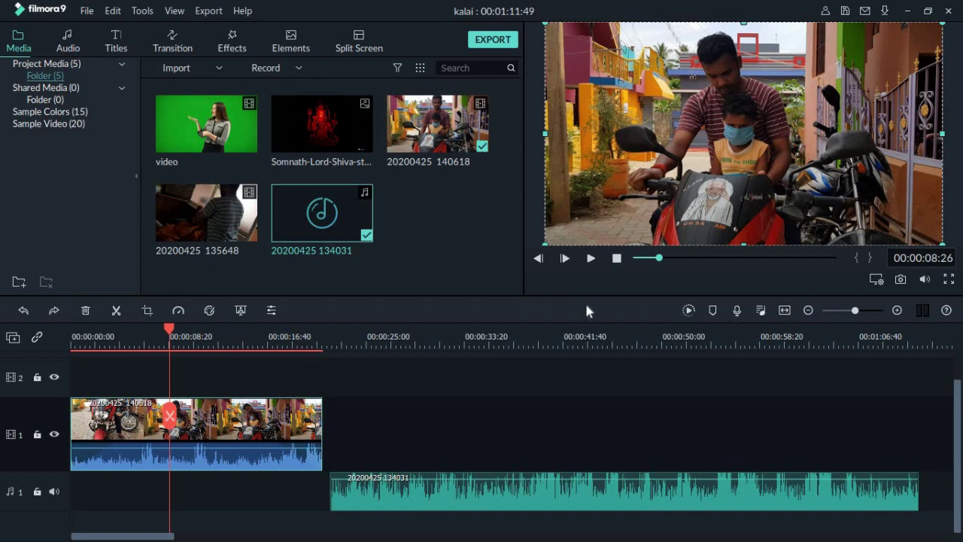
left_click(809, 311)
left_click_drag(359, 135, 211, 391)
left_click_drag(248, 216, 269, 441)
left_click_drag(210, 428, 447, 441)
left_click_drag(221, 146, 580, 434)
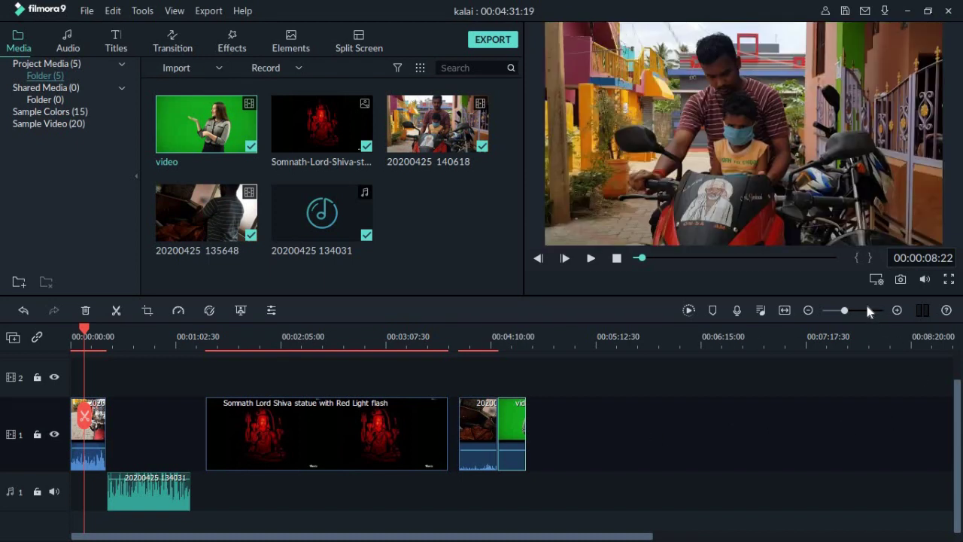
left_click(868, 310)
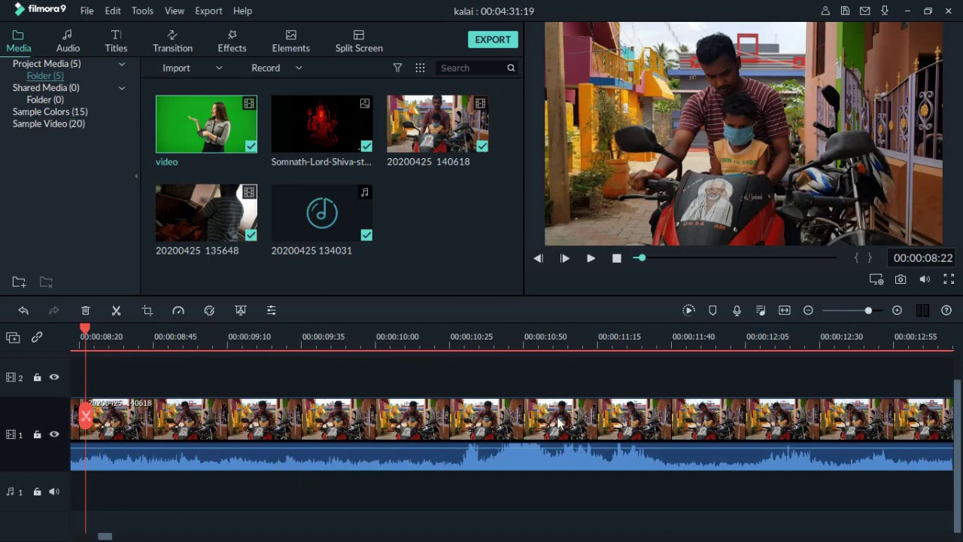
left_click(786, 311)
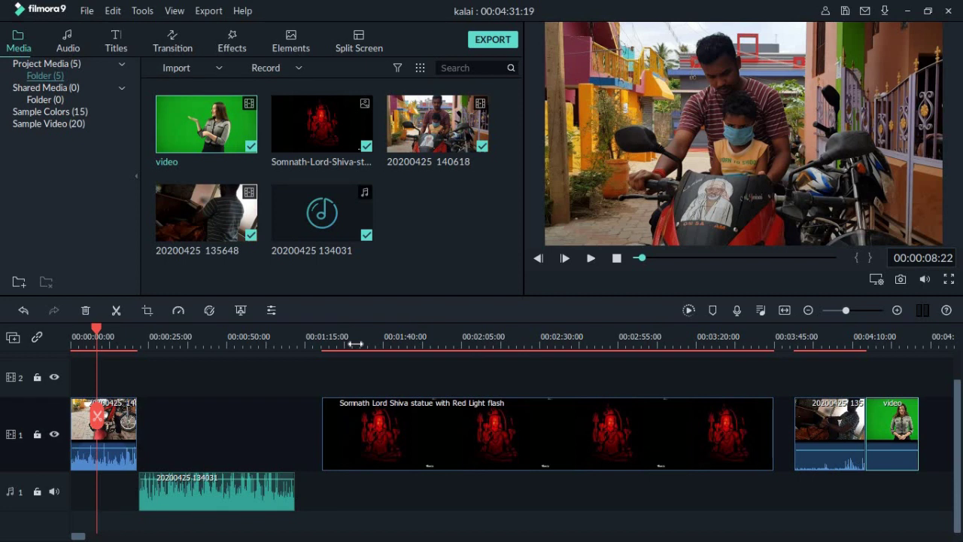
Examine the Audio Mixer's track channels, cancel the mixer, and compare them with the tracks in the timeline
left_click(760, 310)
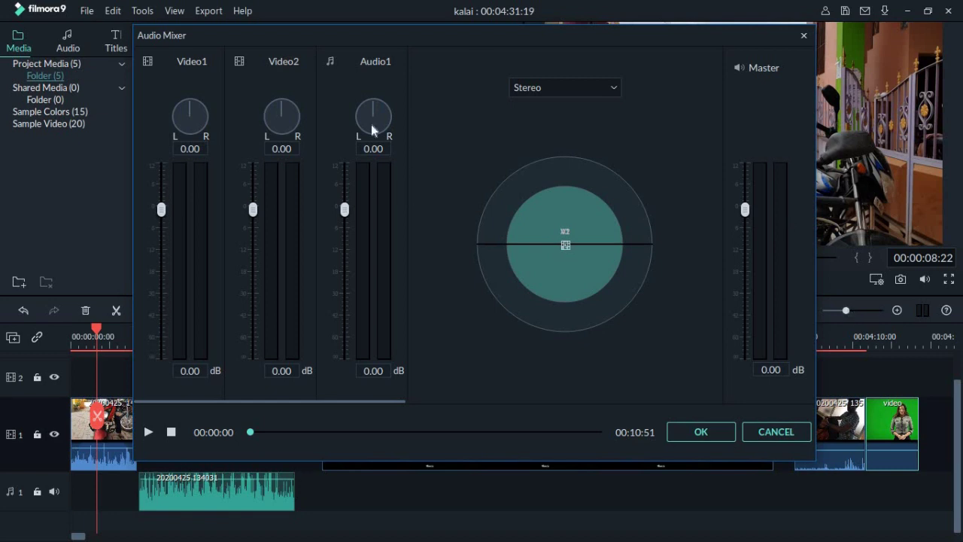
left_click(786, 435)
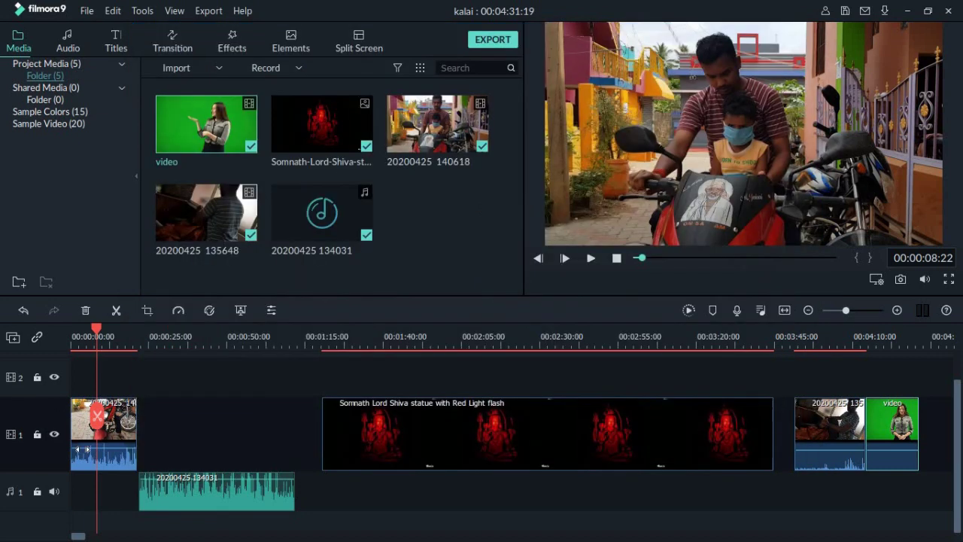
left_click(161, 494)
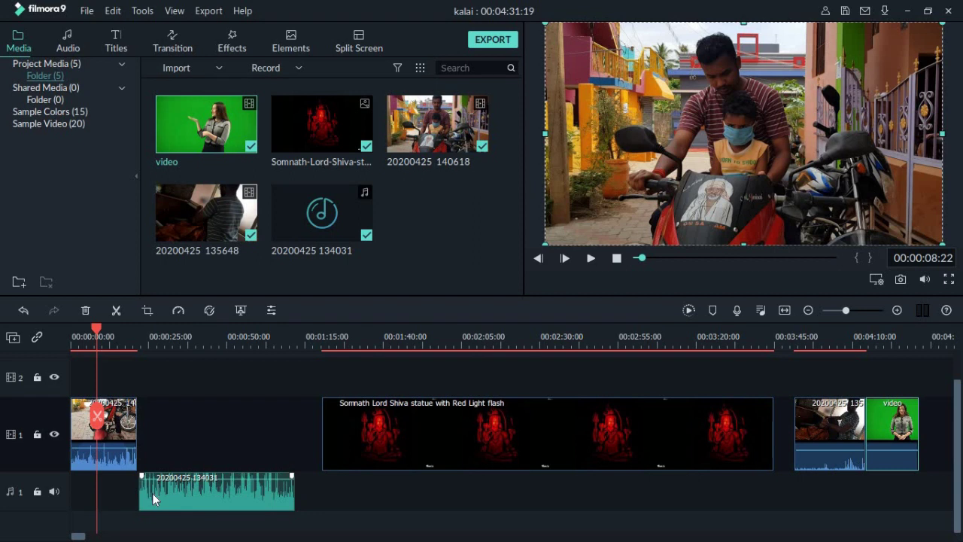
left_click(258, 435)
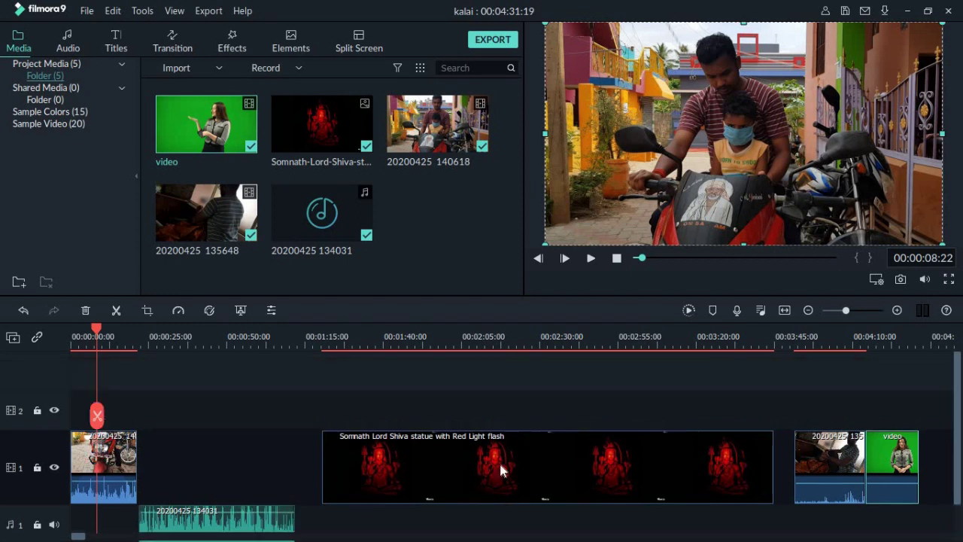
scroll(499, 460, "up", 1)
scroll(459, 439, "down", 1)
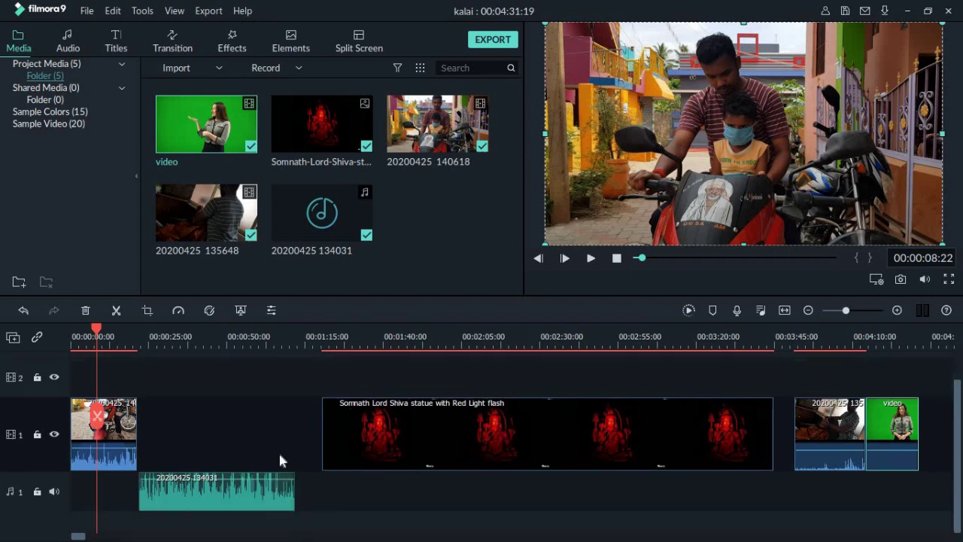
In the Audio Mixer, set the Video1 track to 12 dB, Video2 to silence and Audio1 to 12 dB
left_click(762, 307)
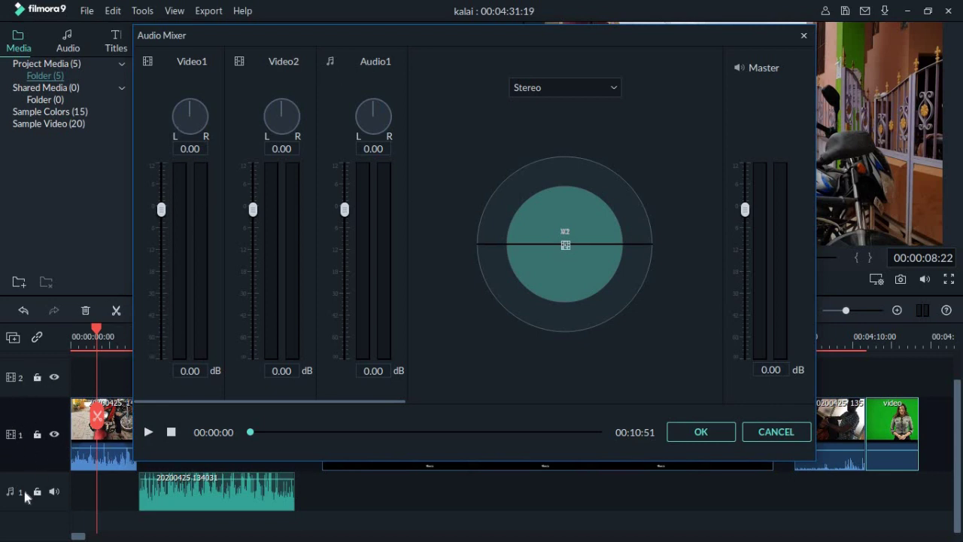
left_click_drag(161, 211, 162, 167)
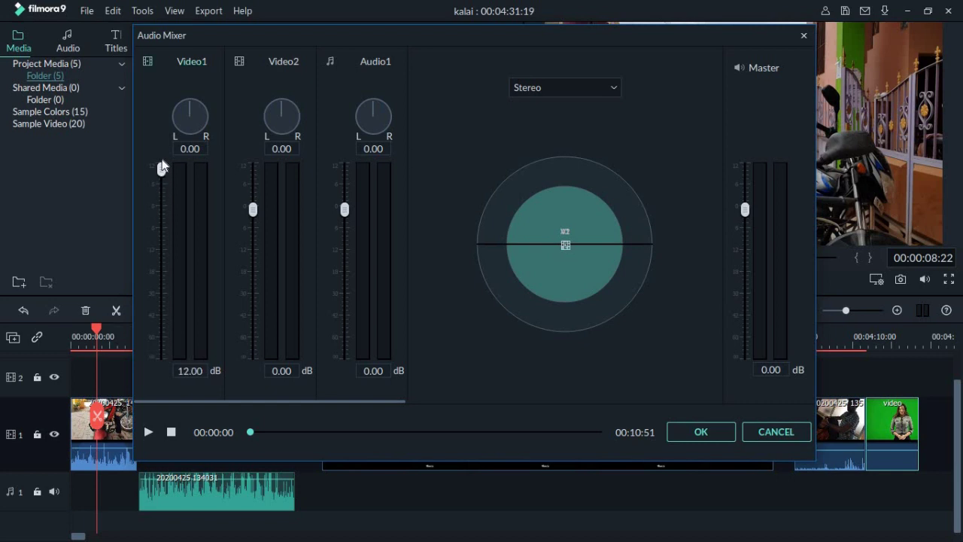
left_click_drag(254, 210, 253, 347)
left_click_drag(344, 210, 344, 376)
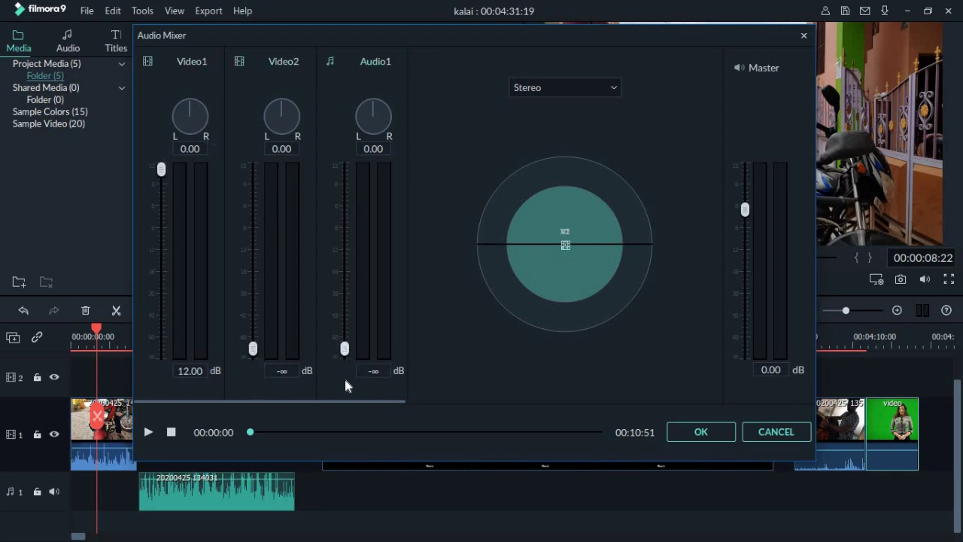
left_click_drag(345, 334, 345, 228)
left_click_drag(327, 86, 415, 95)
Compare the mixer's Stereo and Surround options and choose Surround
left_click(591, 86)
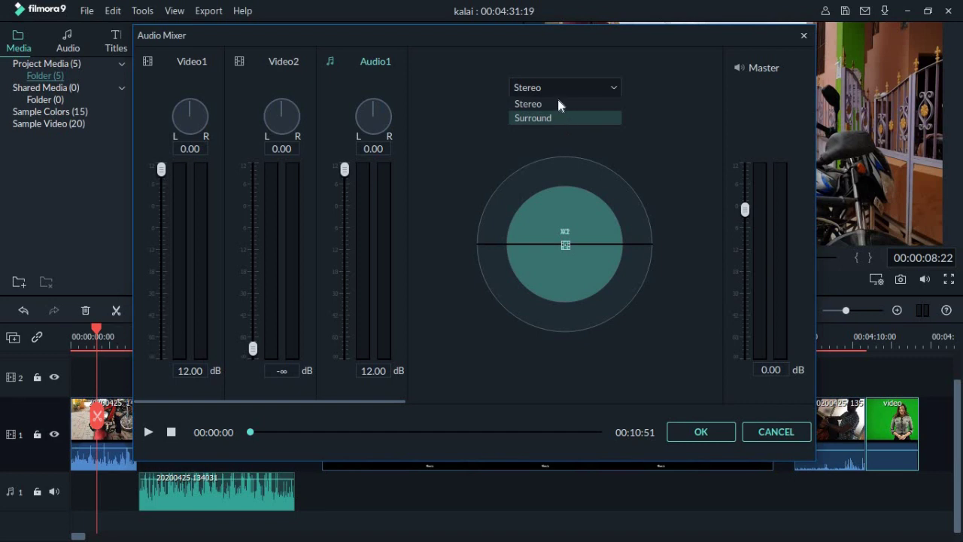
left_click(557, 102)
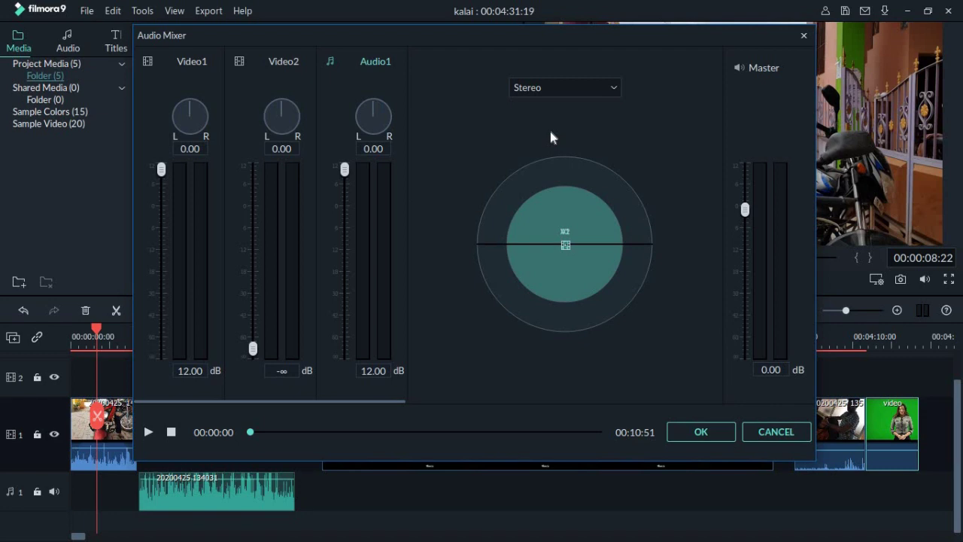
left_click(567, 88)
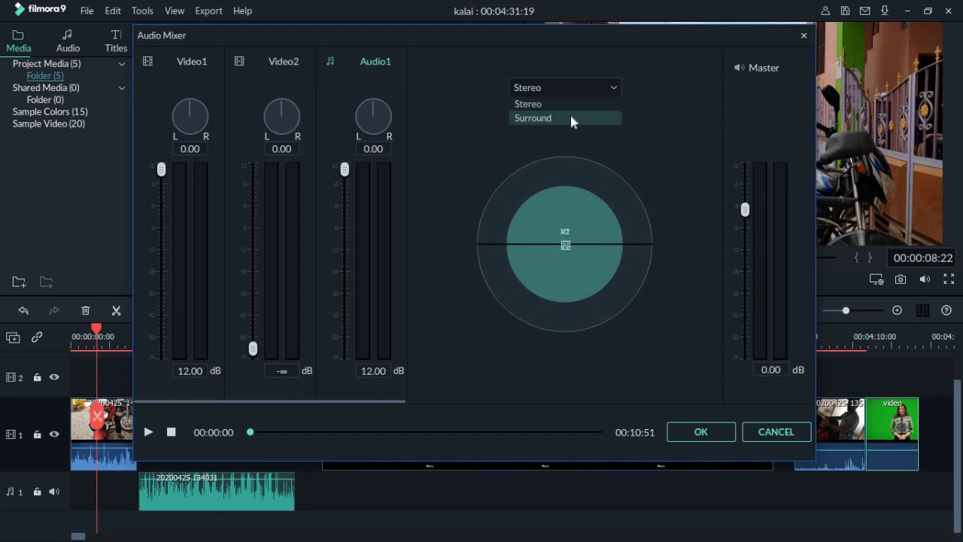
left_click(571, 116)
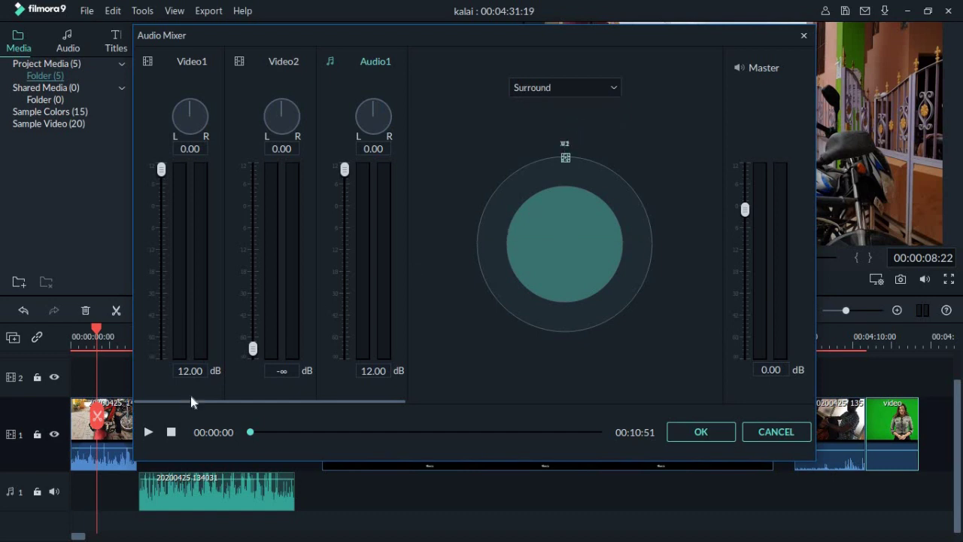
Play the mix, skip ahead to about 00:05:05 and pause it, then cancel the Audio Mixer
left_click(148, 433)
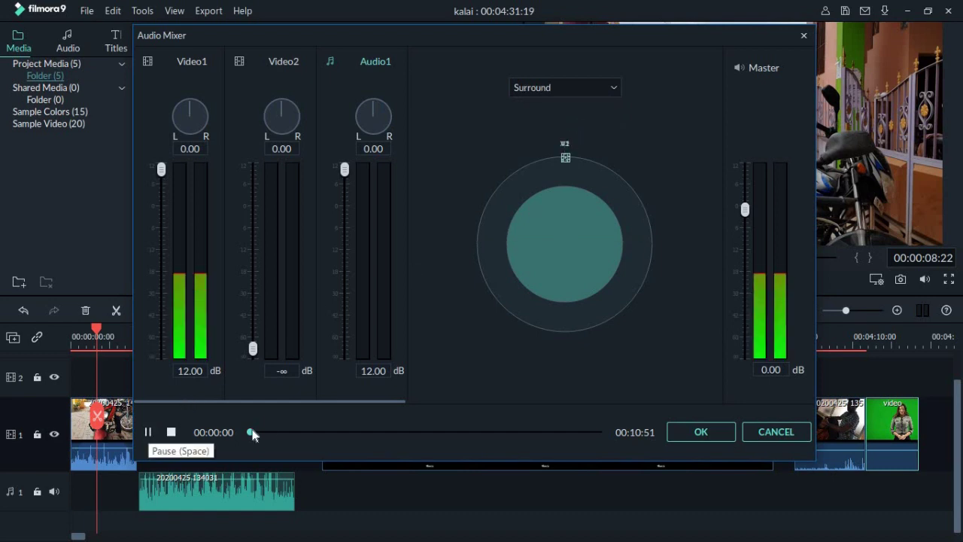
left_click_drag(320, 433, 412, 433)
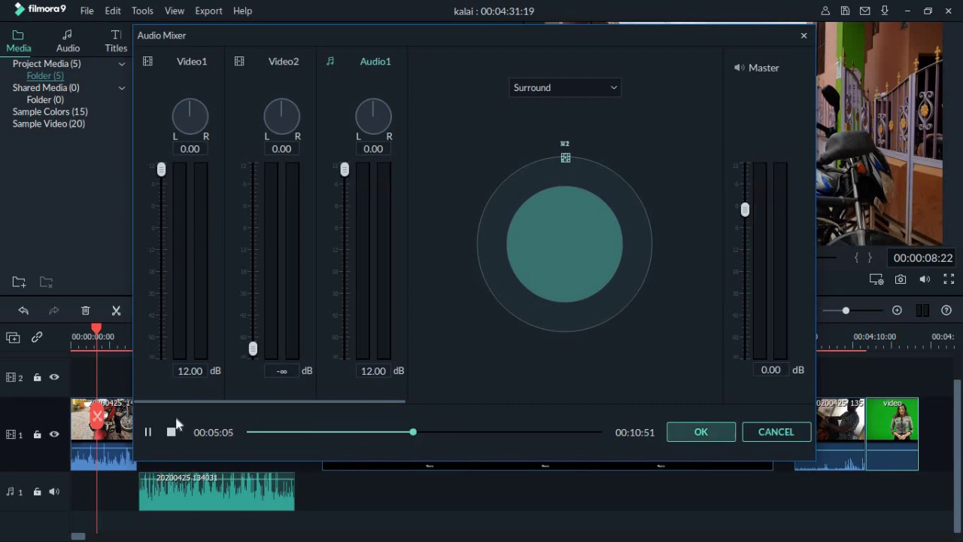
left_click(148, 434)
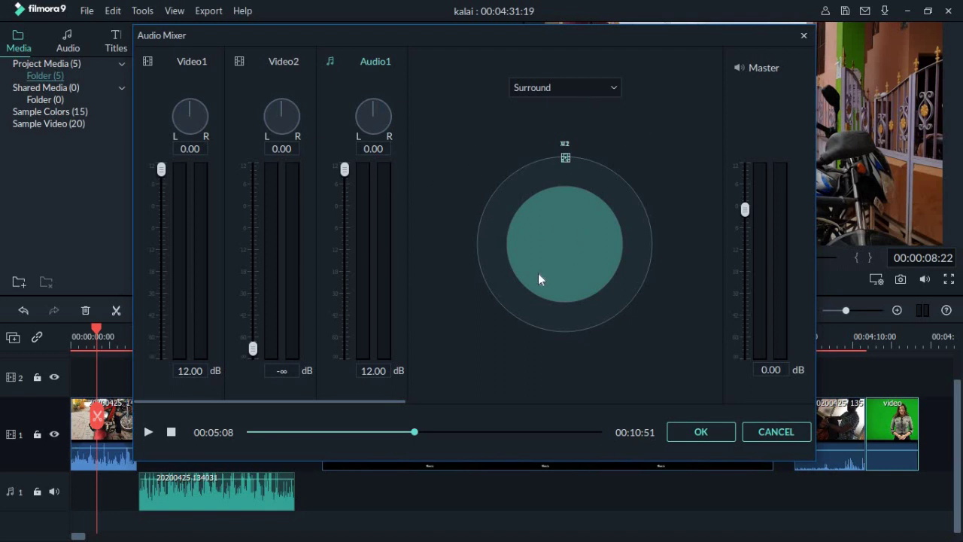
left_click(777, 432)
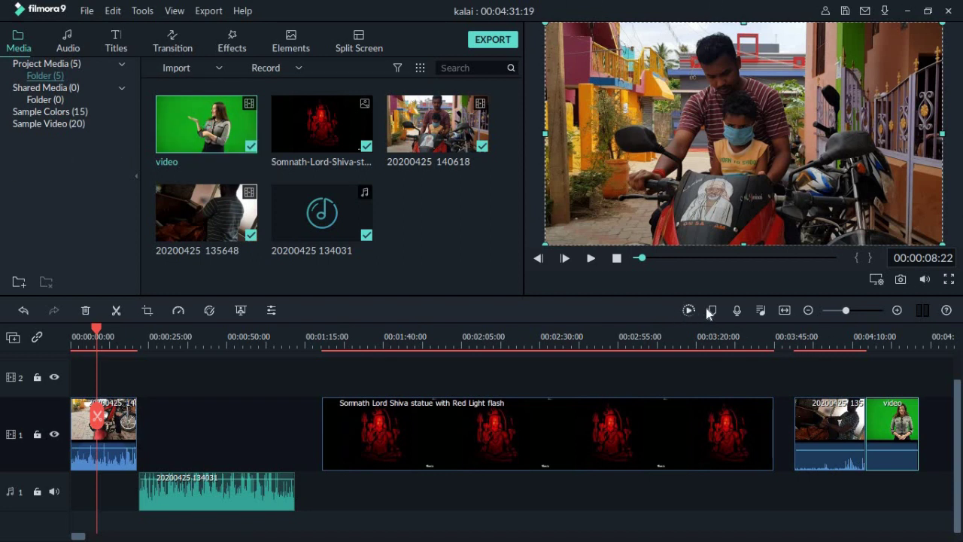
Add timeline markers at 00:00:08:22, 00:02:57:20 and 00:03:11:59
left_click(625, 331)
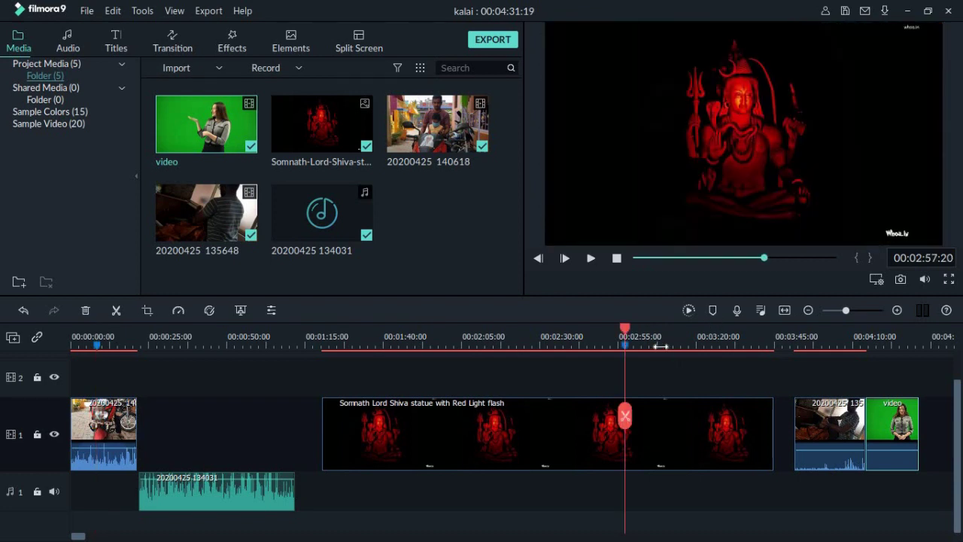
left_click(670, 334)
left_click(712, 313)
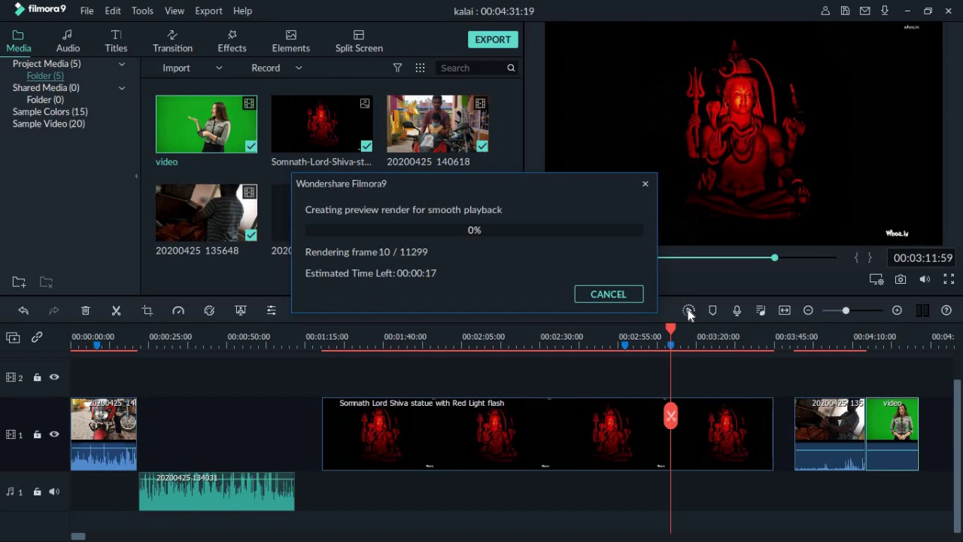
Start the timeline's preview render twice, cancelling it each time
left_click(608, 294)
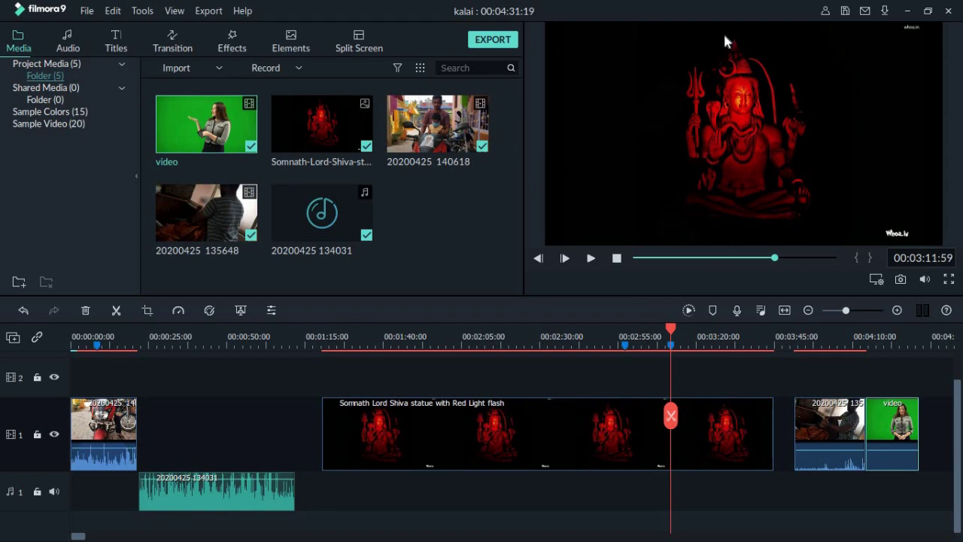
left_click(689, 311)
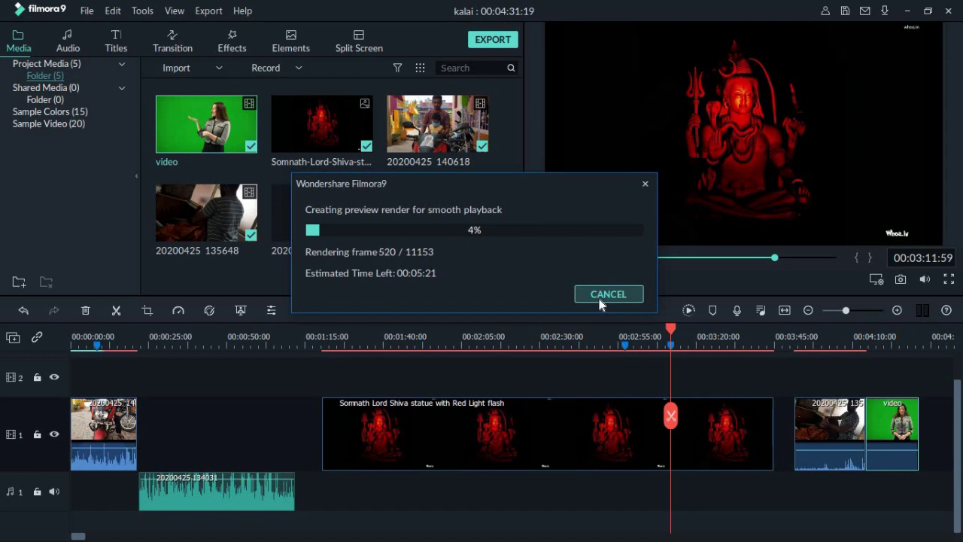
left_click(600, 297)
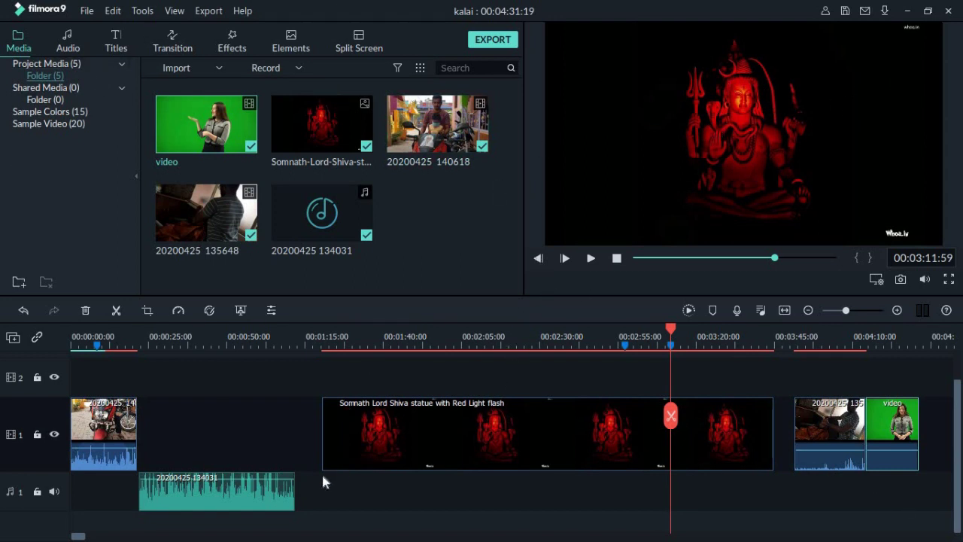
left_click_drag(340, 435, 224, 439)
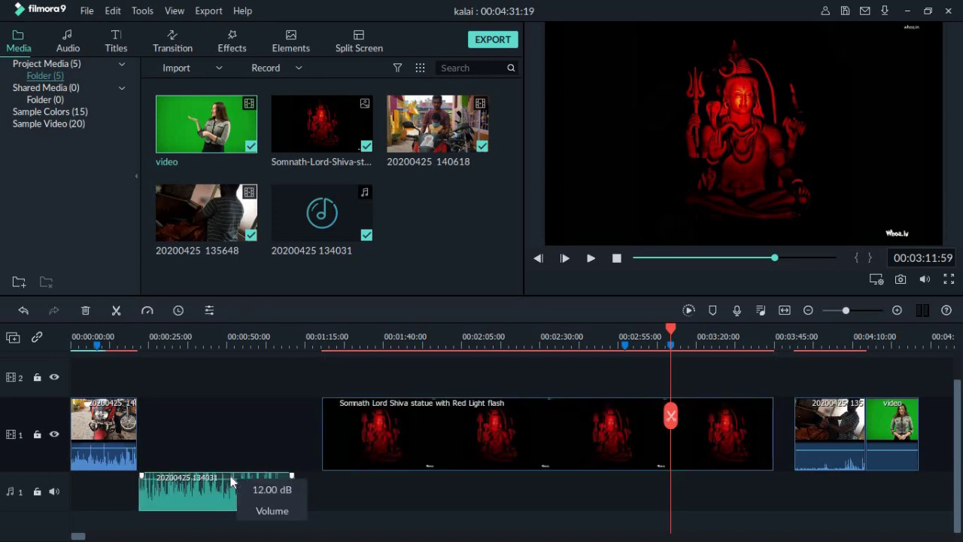
key("shift+Delete")
Ripple delete the gap before the Somnath Lord Shiva statue clip on video track 1, inspect the join, and undo the deletion
left_click(144, 427)
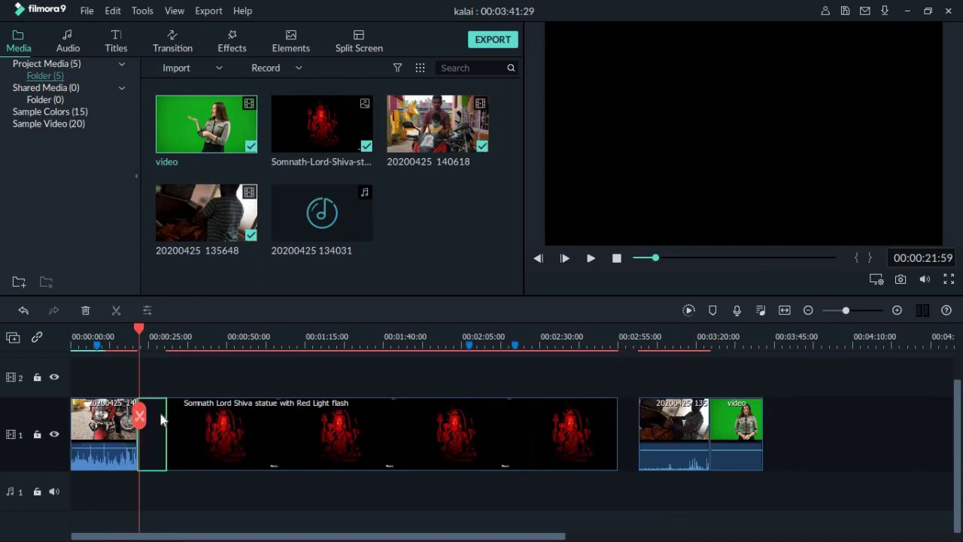
left_click(864, 311)
right_click(566, 430)
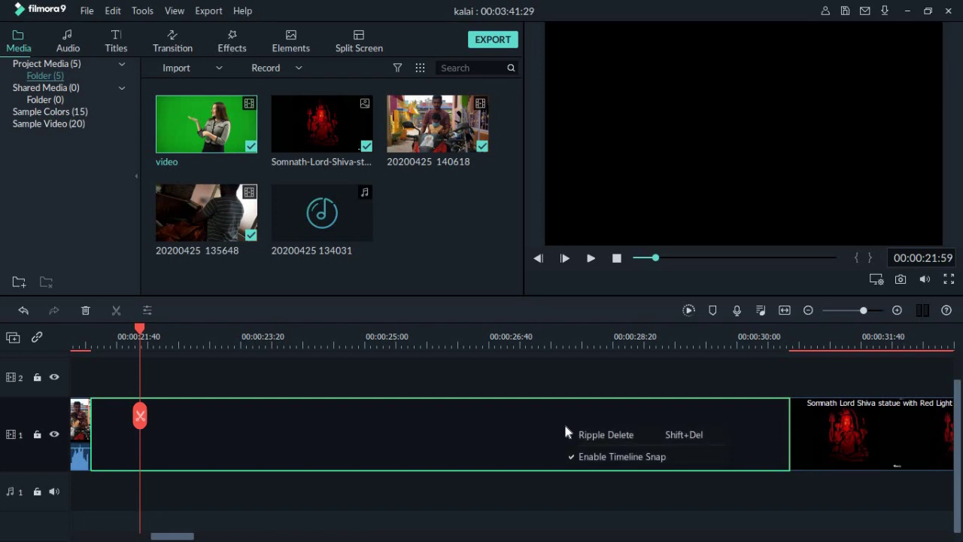
left_click(617, 434)
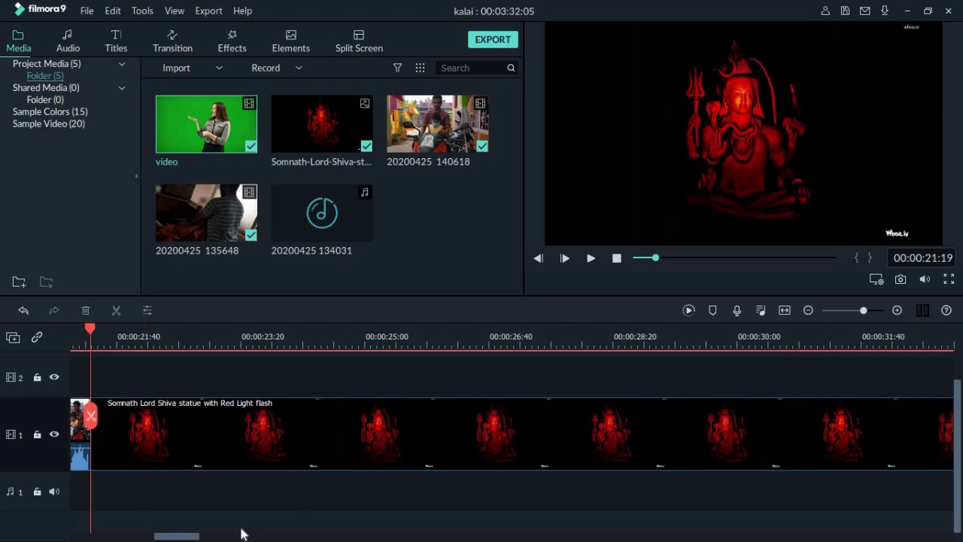
left_click_drag(187, 537, 161, 537)
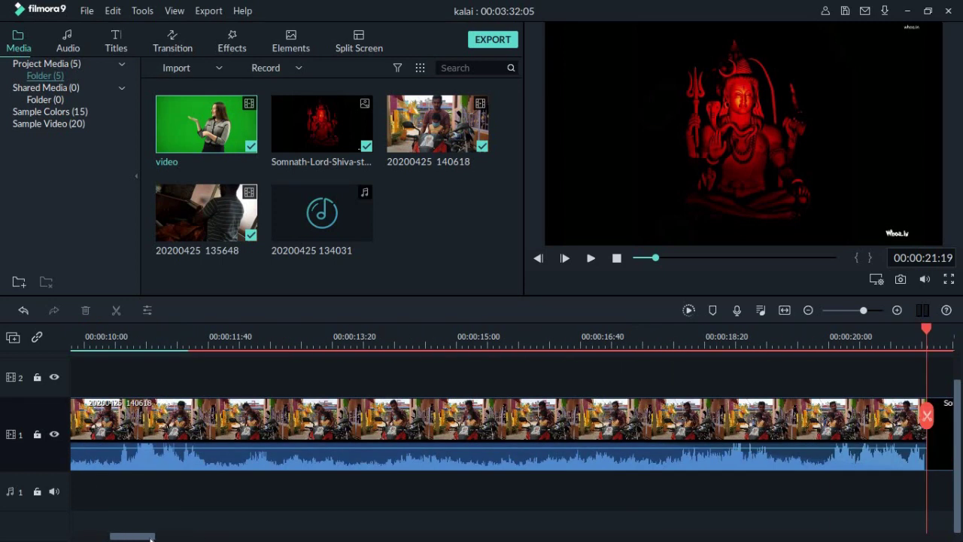
scroll(345, 487, "right", 5)
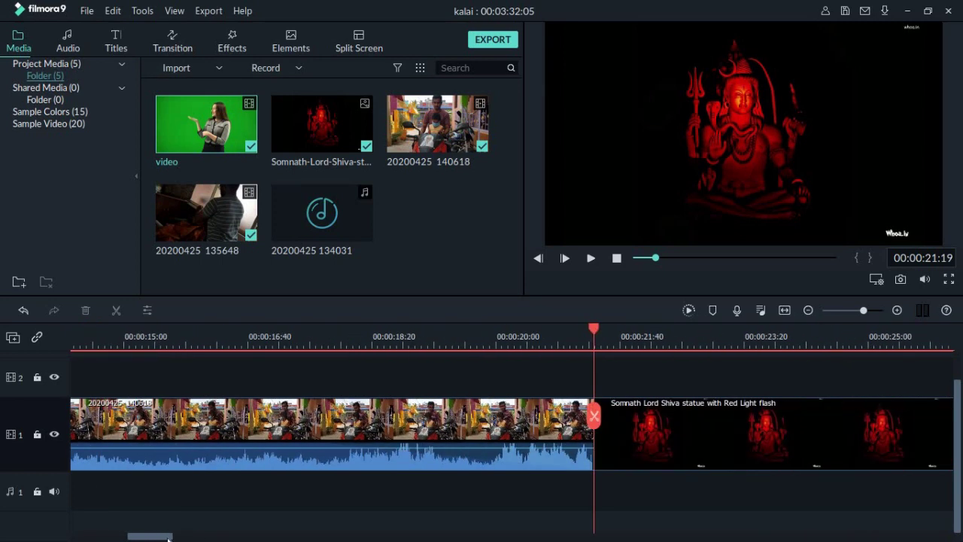
left_click(23, 310)
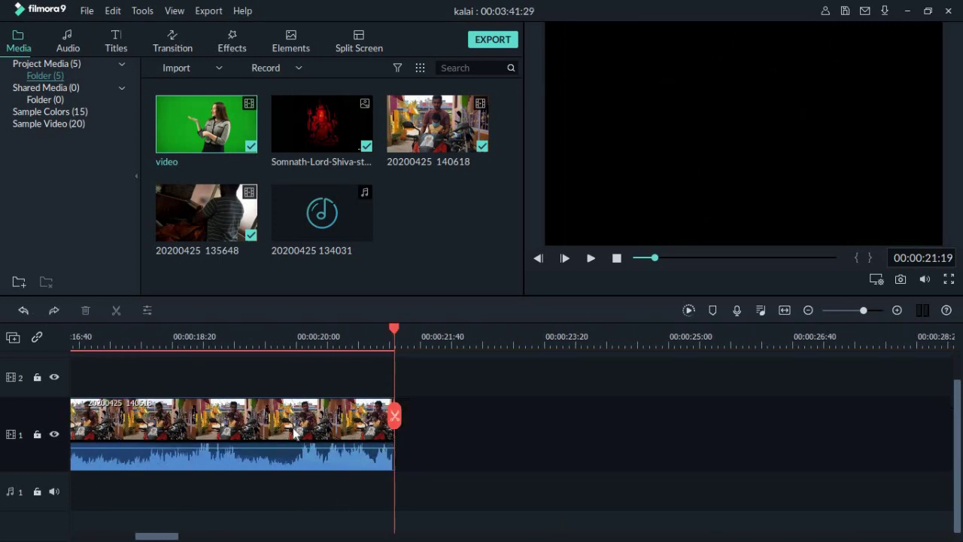
left_click(807, 311)
left_click(525, 424)
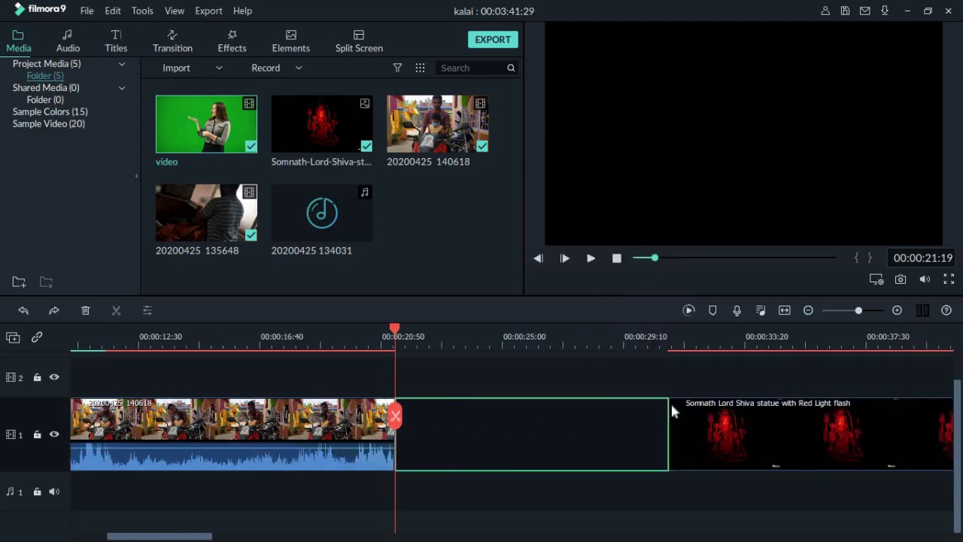
right_click(535, 423)
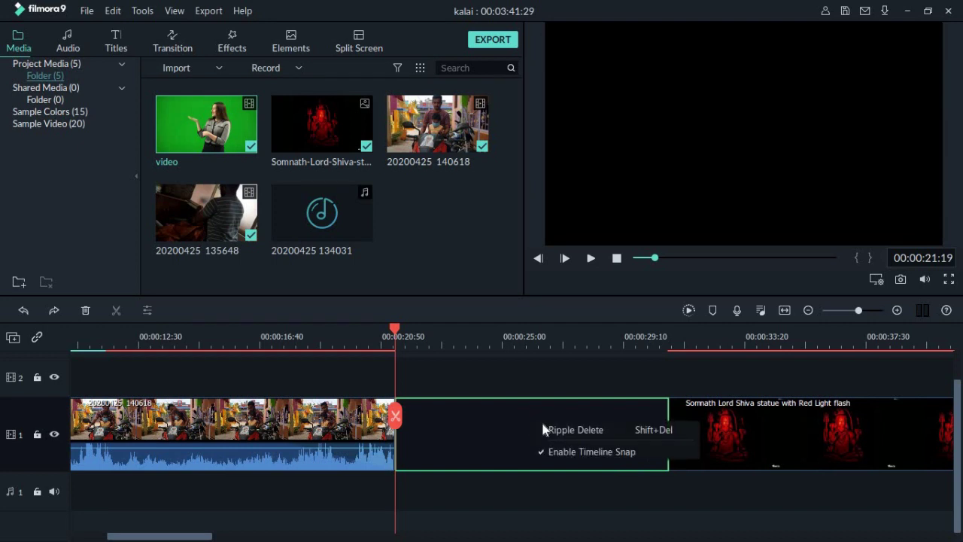
left_click(568, 430)
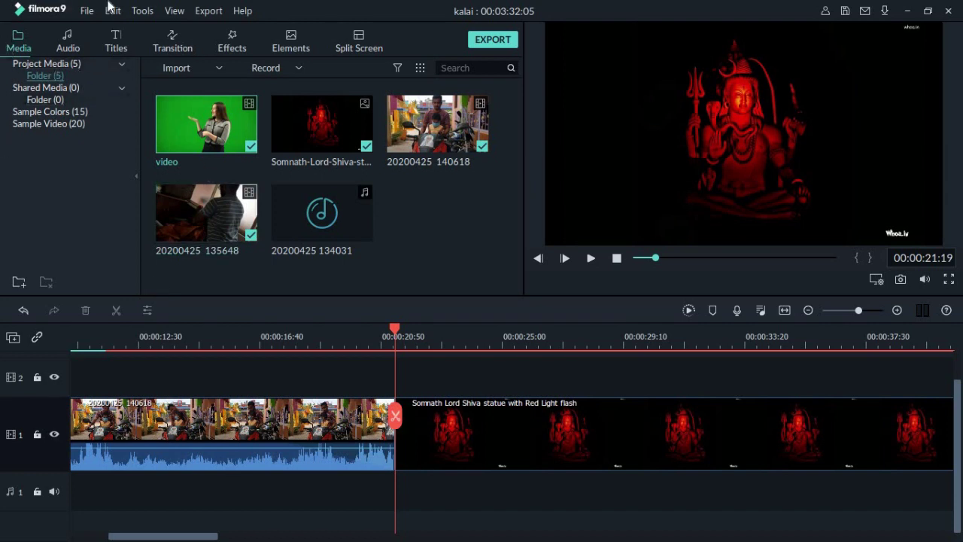
left_click(170, 10)
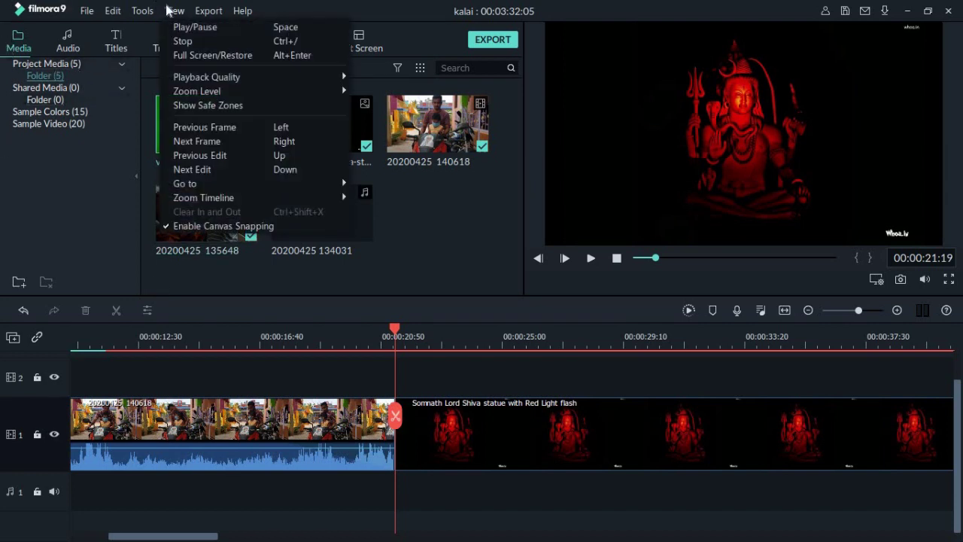
mouse_move(199, 15)
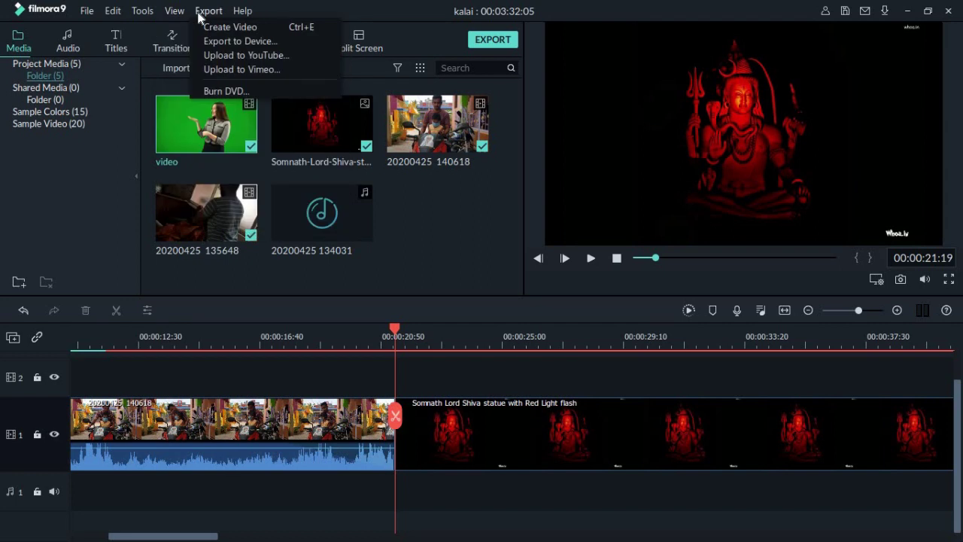
mouse_move(242, 11)
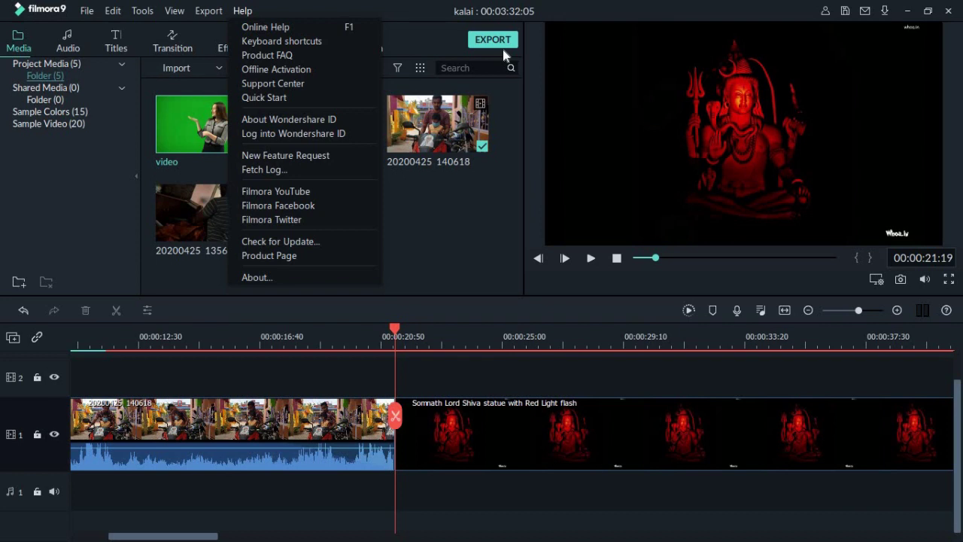
left_click(453, 8)
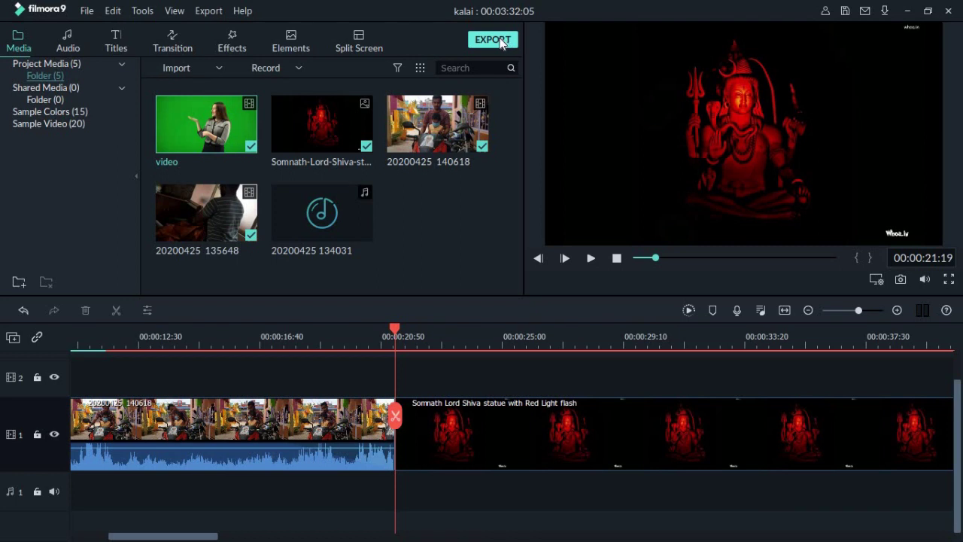
Try to upload the project to YouTube, and dismiss the dialog
left_click(209, 13)
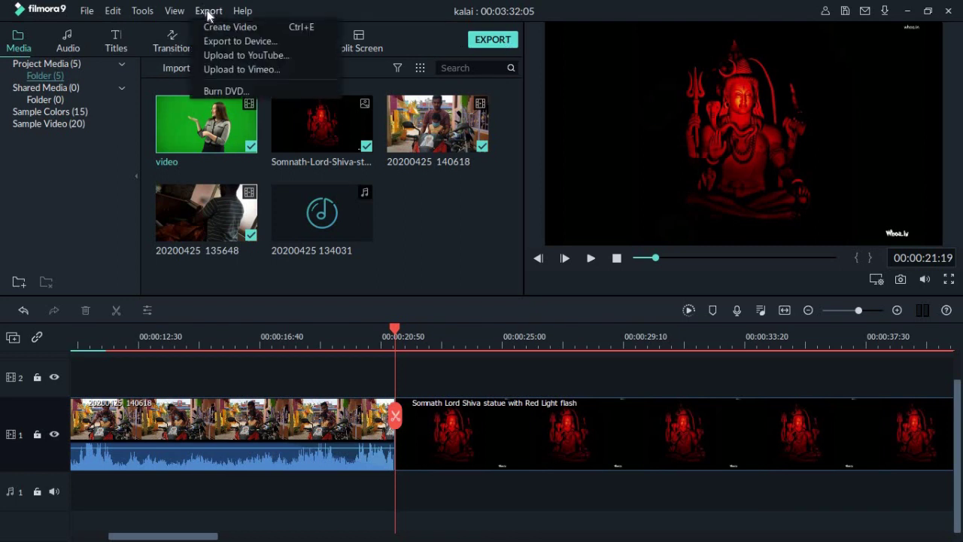
left_click(262, 57)
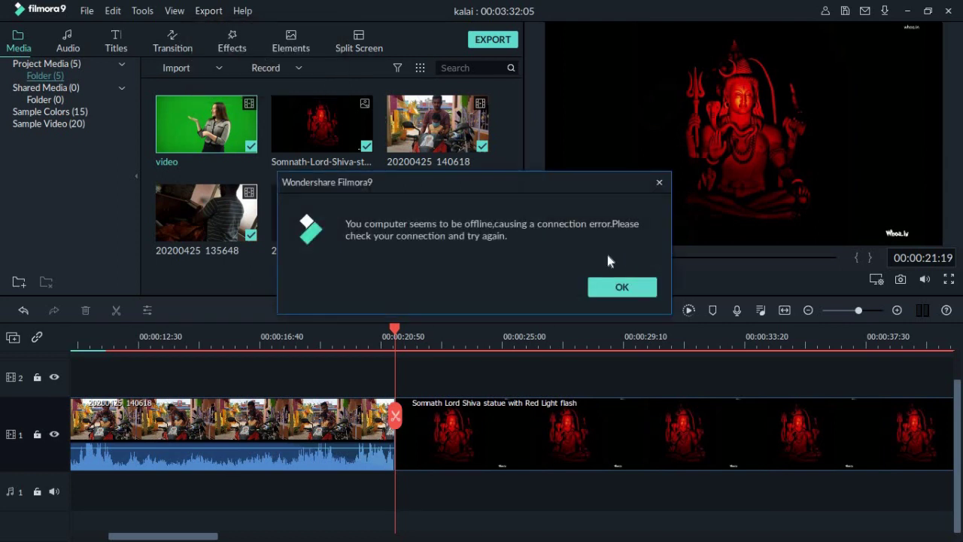
left_click(621, 287)
Examine the Device and YouTube export options, close the export dialog without exporting, and return to the desktop
left_click(208, 11)
left_click(204, 94)
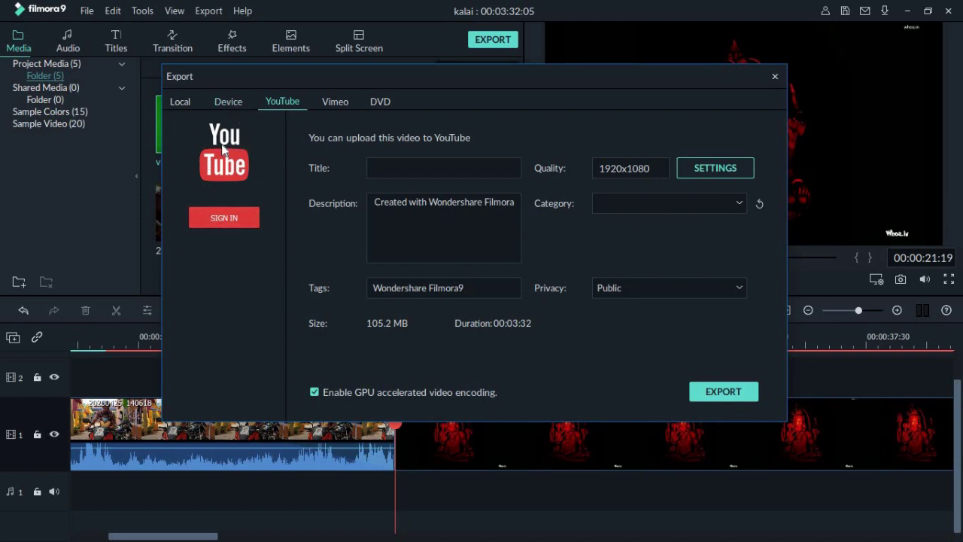
left_click(230, 104)
left_click(273, 100)
left_click(775, 76)
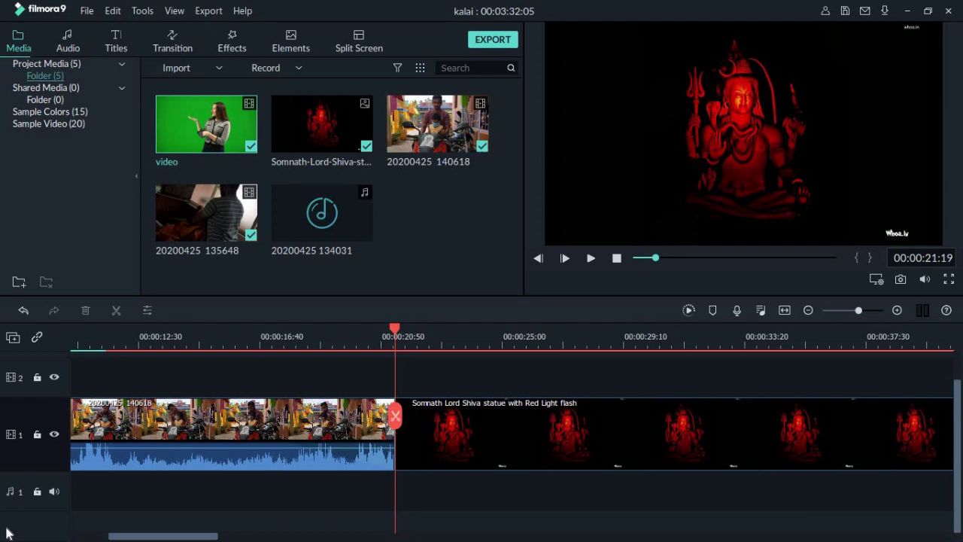
left_click(909, 19)
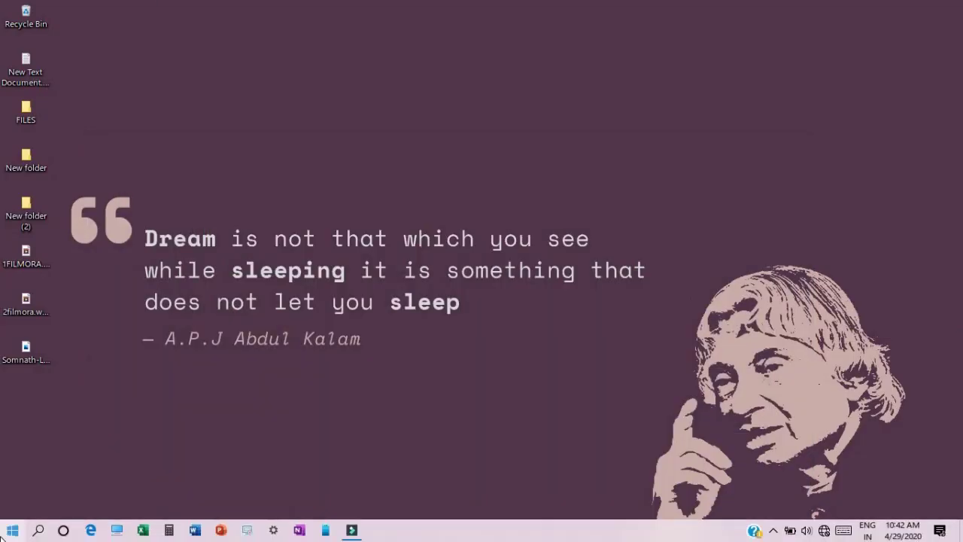
left_click(6, 533)
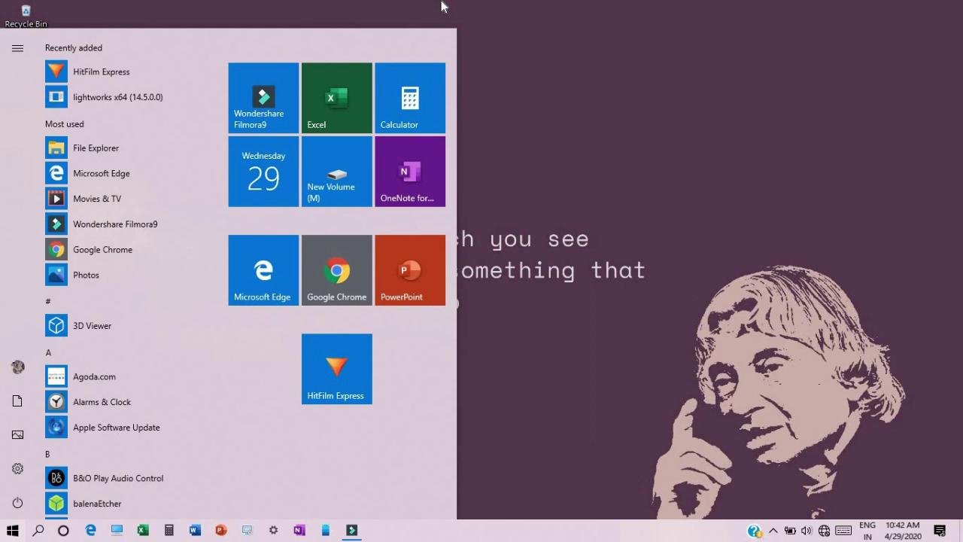
left_click(550, 5)
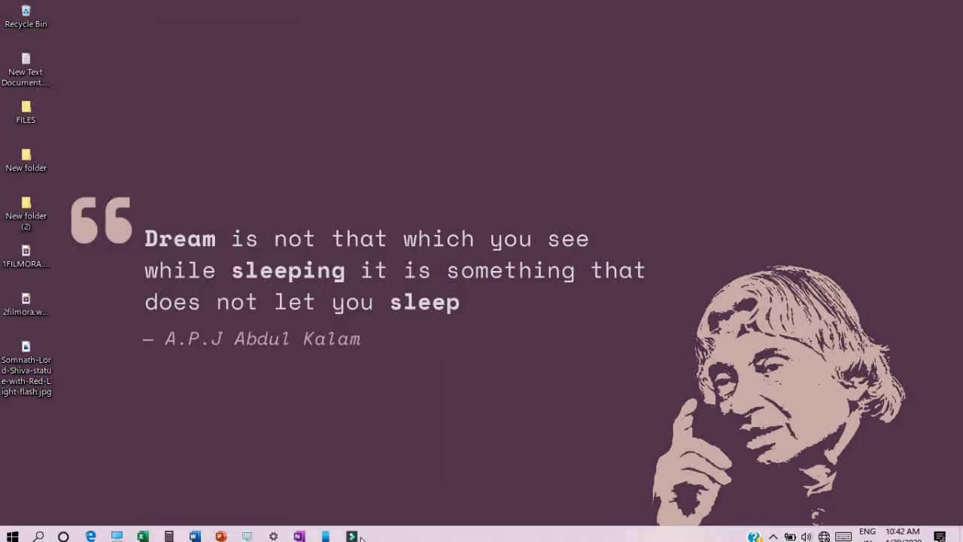
Switch to Filmora9, start an export, dismiss the connection message, and show the options for saving to a local file
left_click(360, 536)
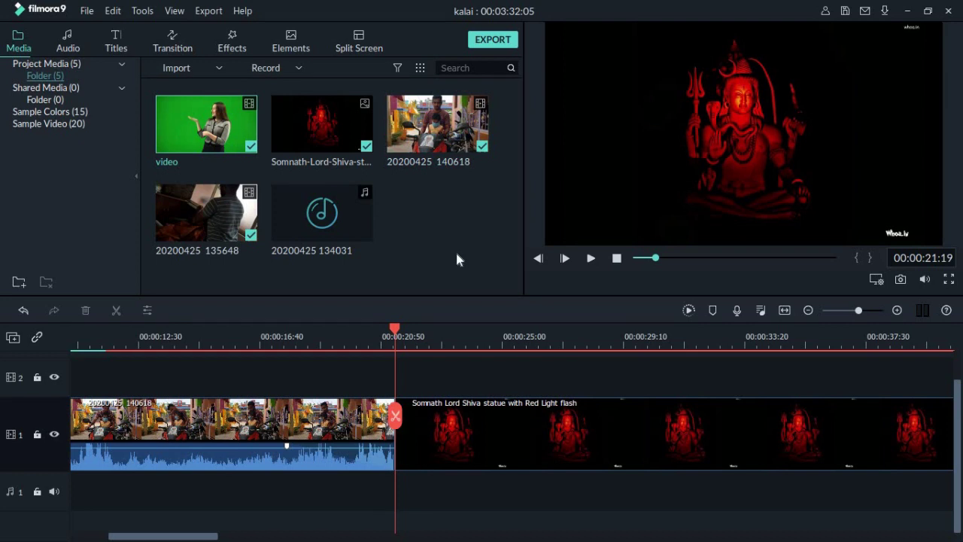
left_click(505, 42)
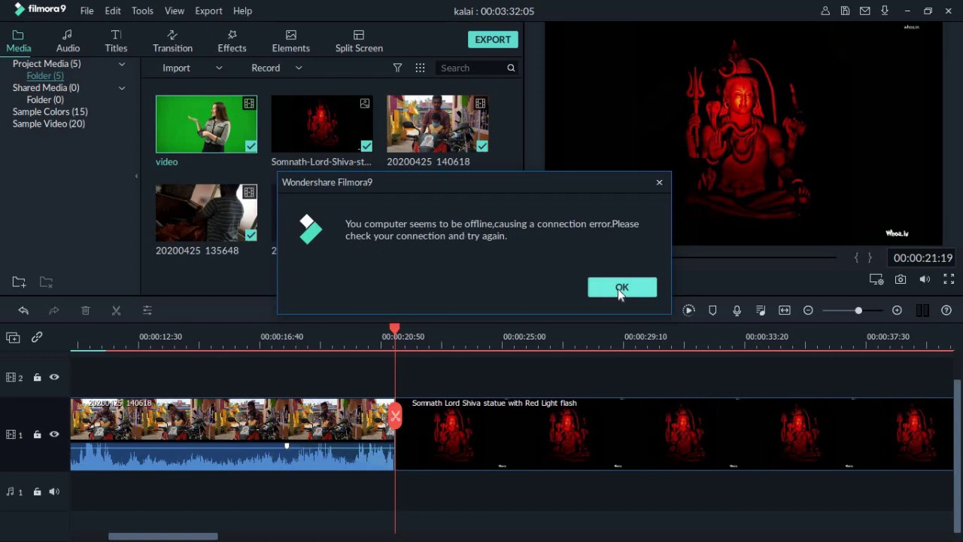
left_click(651, 294)
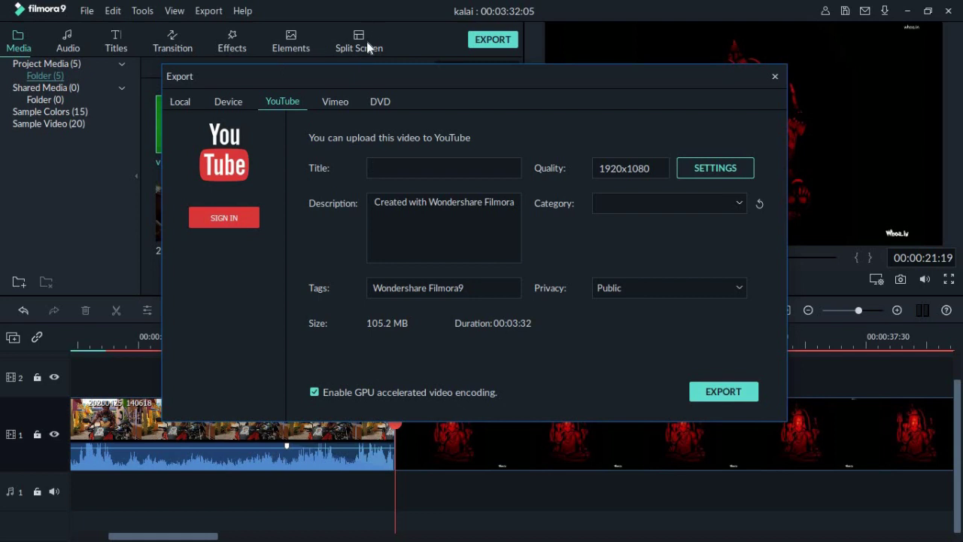
left_click(181, 103)
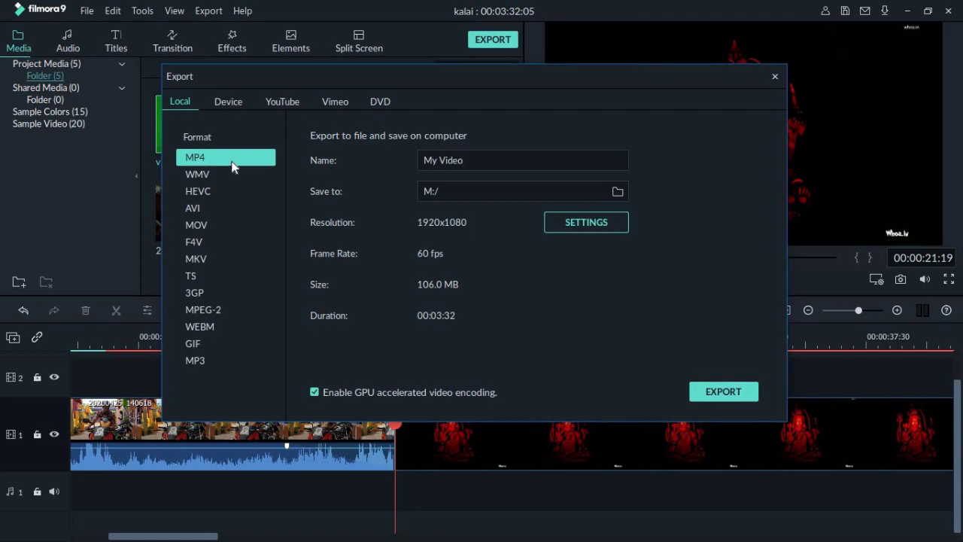
Compare the Device export formats with the Local ones, and return to the Local MP4 options
left_click(227, 102)
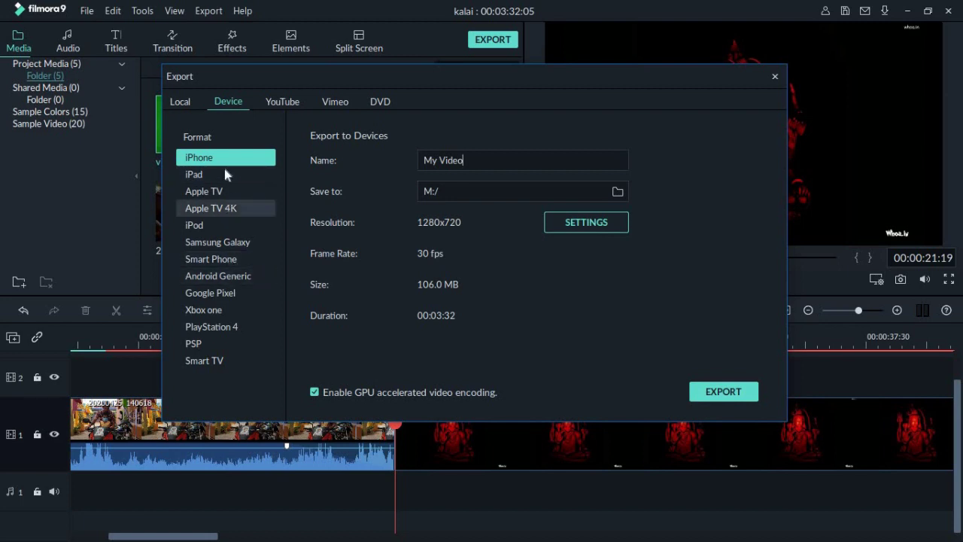
left_click(187, 100)
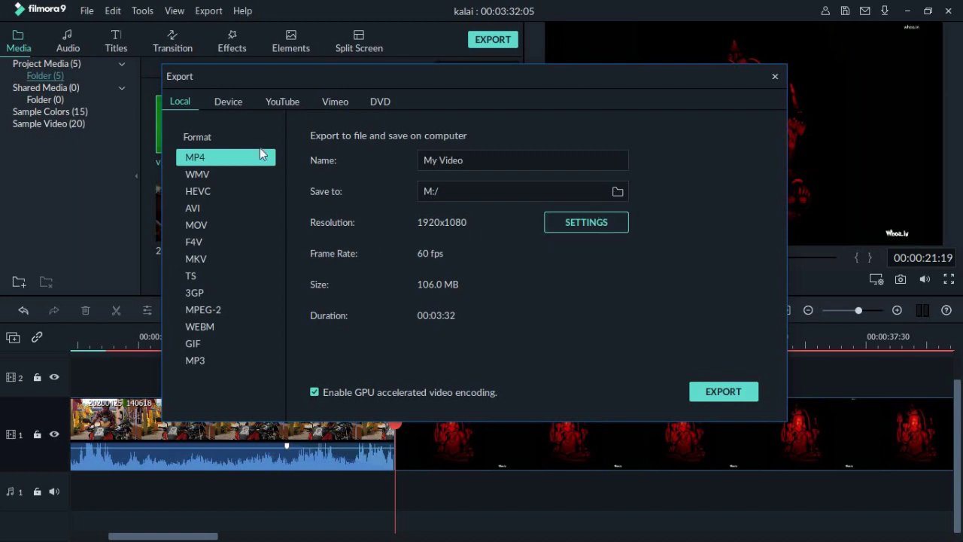
left_click(226, 101)
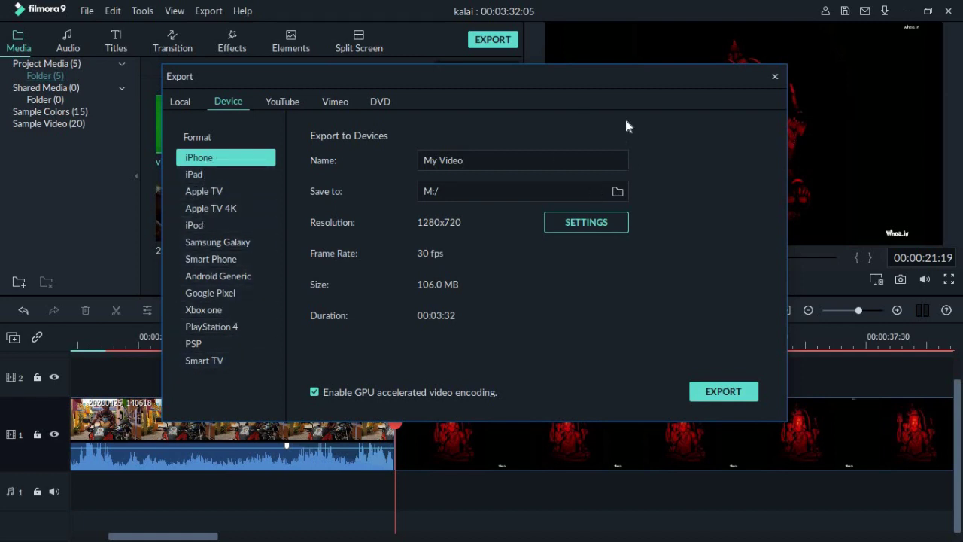
left_click(178, 101)
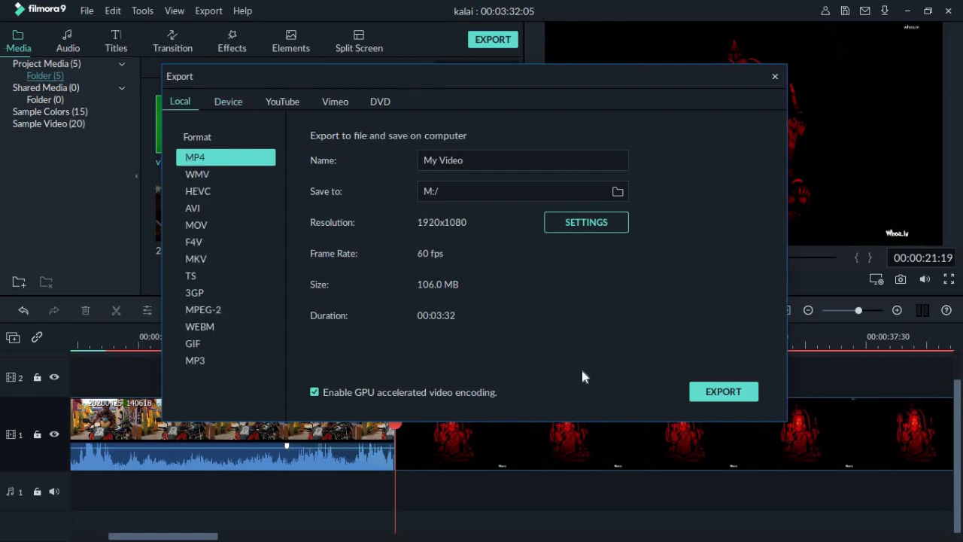
Name the exported file "filmora tutorial"
key("BackSpace")
key("BackSpace")
key("BackSpace")
key("BackSpace")
key("BackSpace")
key("BackSpace")
key("BackSpace")
key("BackSpace")
type("filmora tutorial")
Set the export's save location to the folder "New folder (2)" on the Desktop
left_click(618, 192)
scroll(489, 203, "down", 3)
scroll(494, 226, "up", 5)
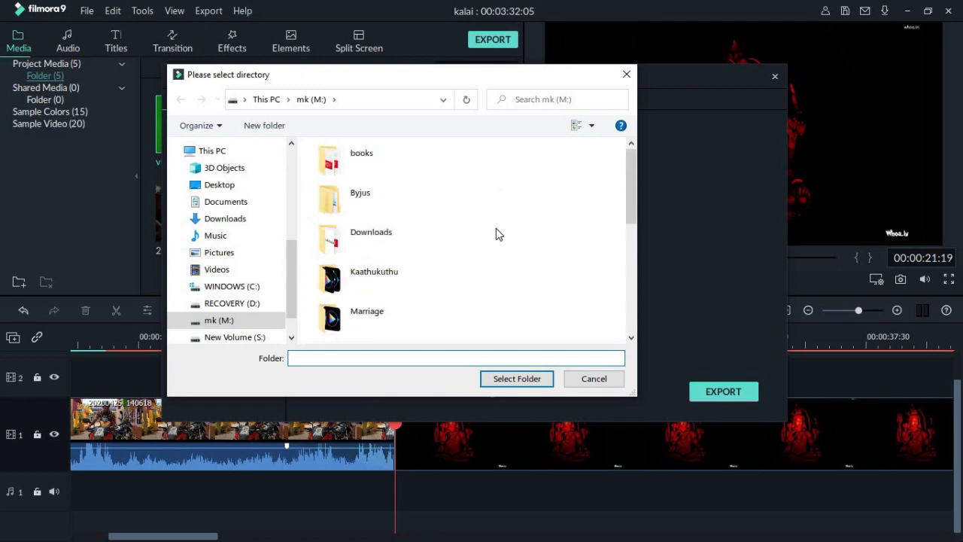
left_click(219, 184)
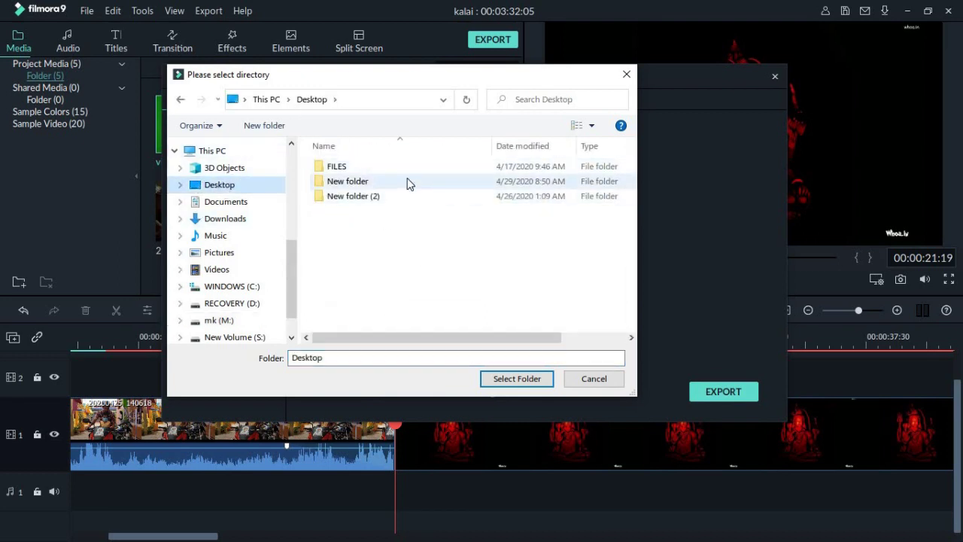
double_click(398, 201)
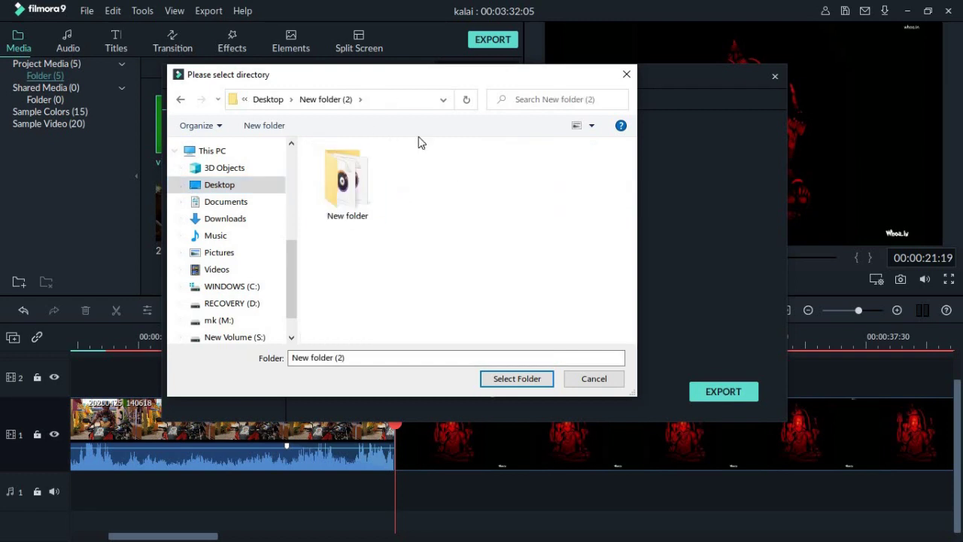
left_click(516, 379)
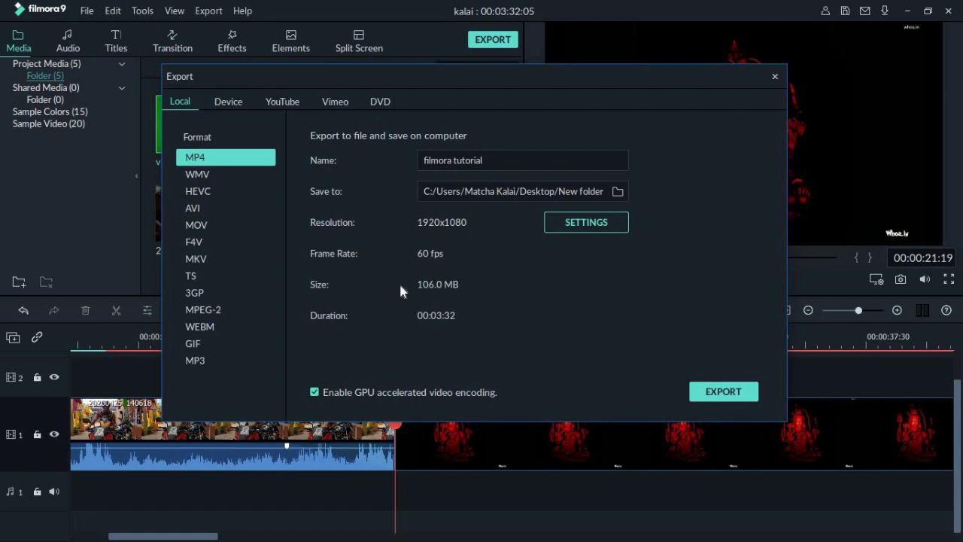
Compare the Best, Better and Good quality presets in the MP4 export settings
left_click(584, 225)
left_click(364, 112)
left_click(452, 112)
left_click(542, 113)
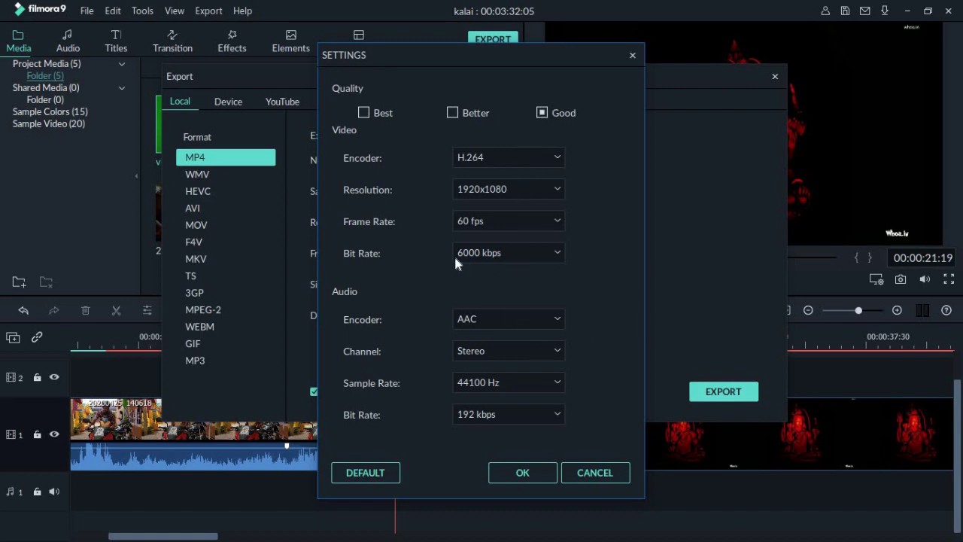
left_click(452, 113)
left_click(364, 113)
left_click(452, 112)
left_click(542, 112)
left_click(453, 112)
left_click(364, 113)
Examine the available audio sample rate and channel options in the export settings without changing them
left_click(518, 384)
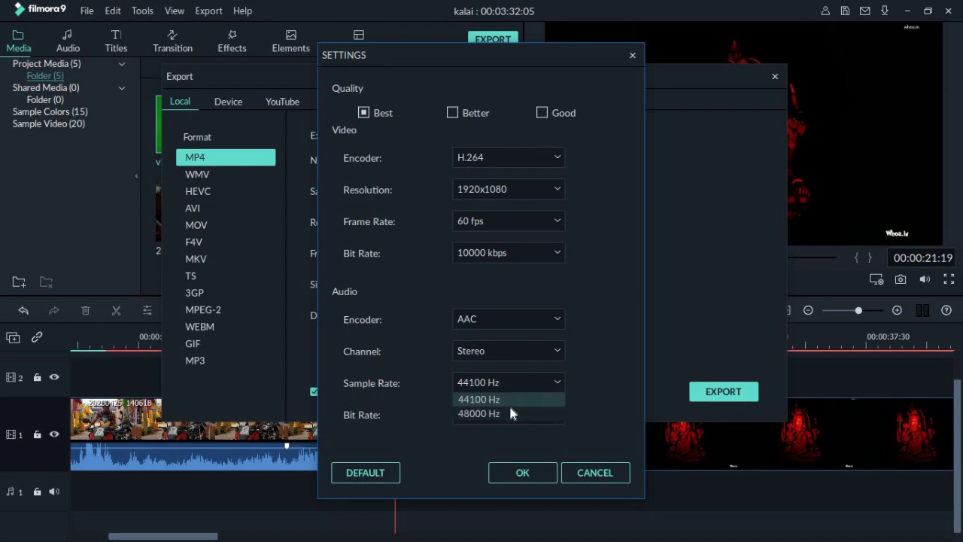
left_click(534, 351)
left_click(534, 351)
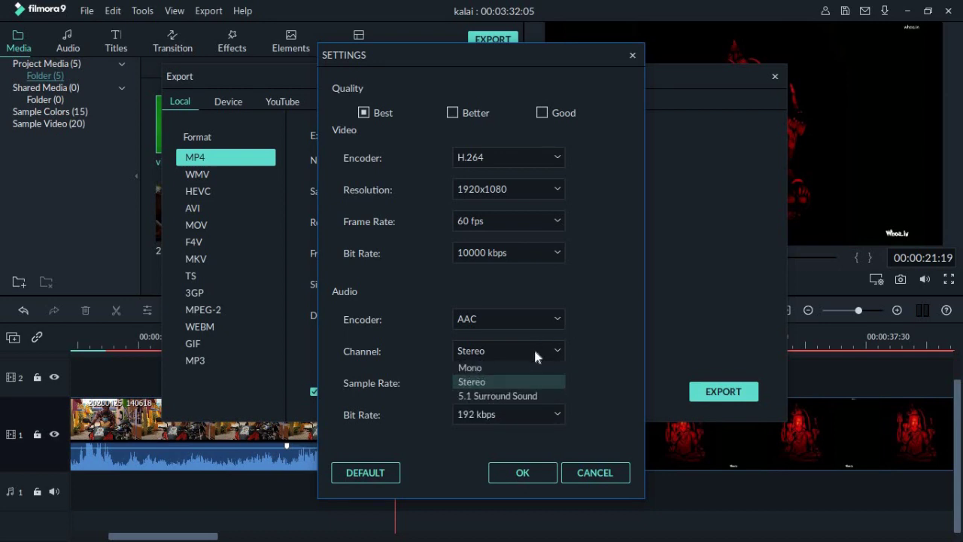
left_click(600, 269)
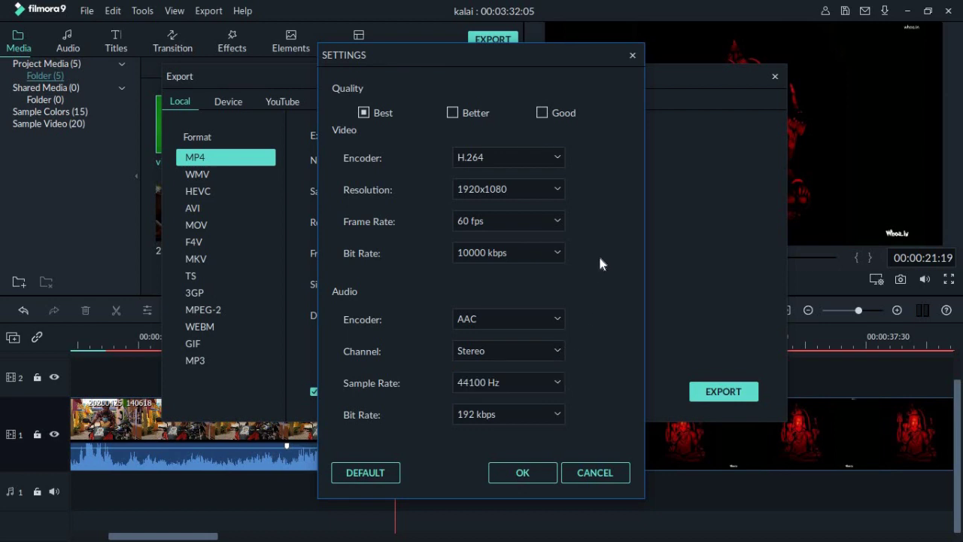
Restore the default export settings, apply them, and start exporting the project as an MP4
left_click(351, 473)
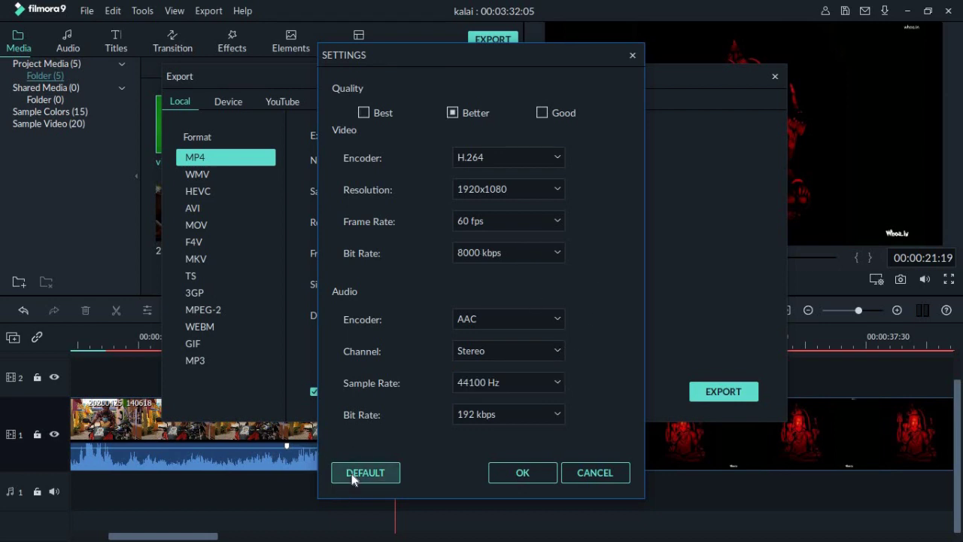
left_click(502, 469)
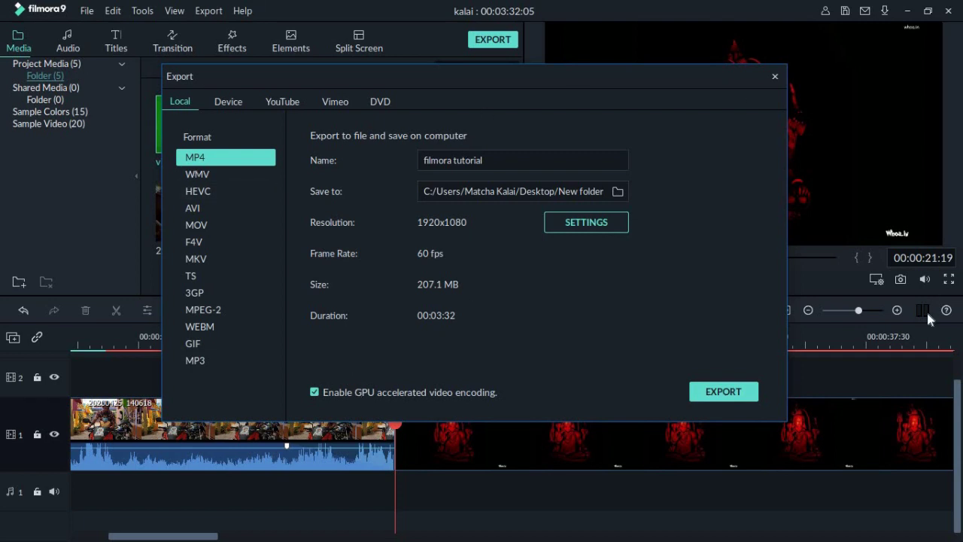
left_click(747, 393)
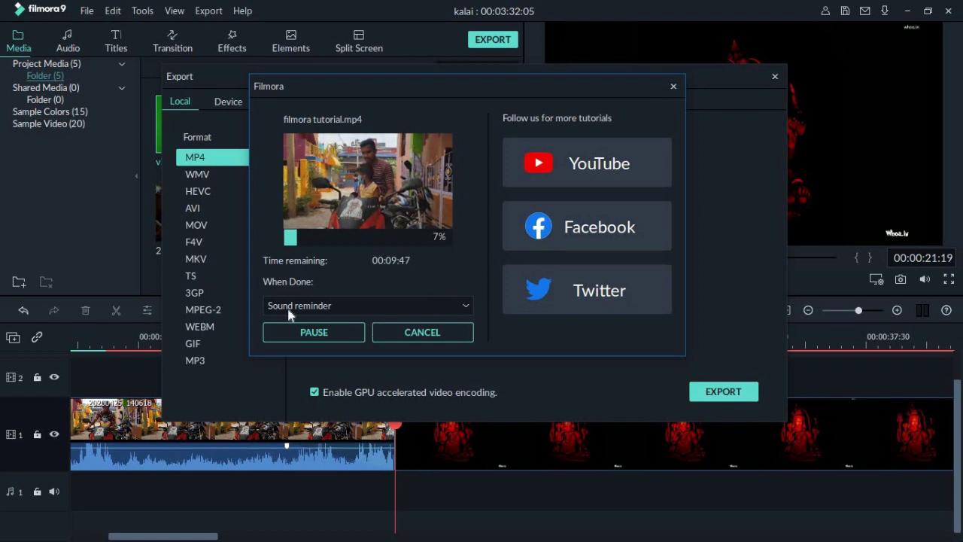
Examine the actions available for when the running export is done, keeping Sound reminder selected
left_click(333, 302)
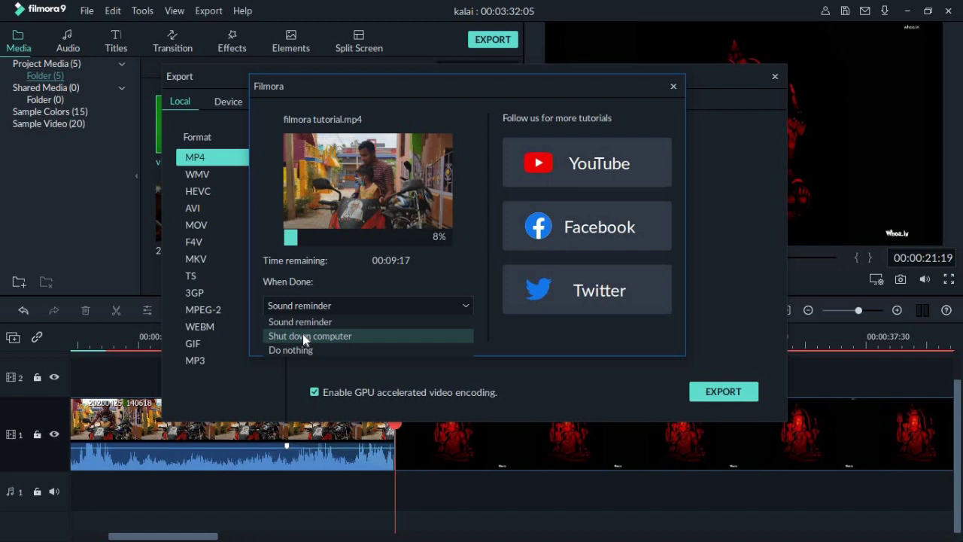
left_click(347, 288)
left_click(343, 303)
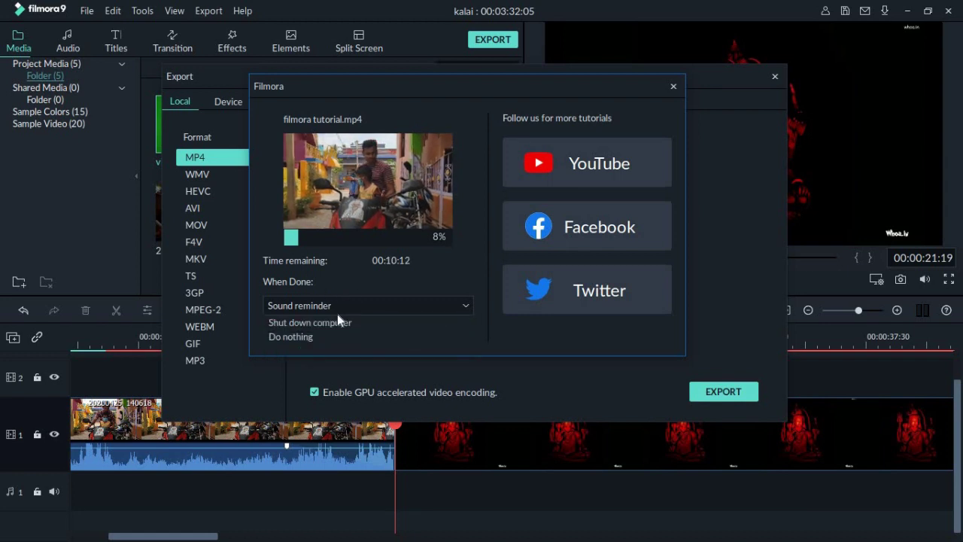
left_click(337, 320)
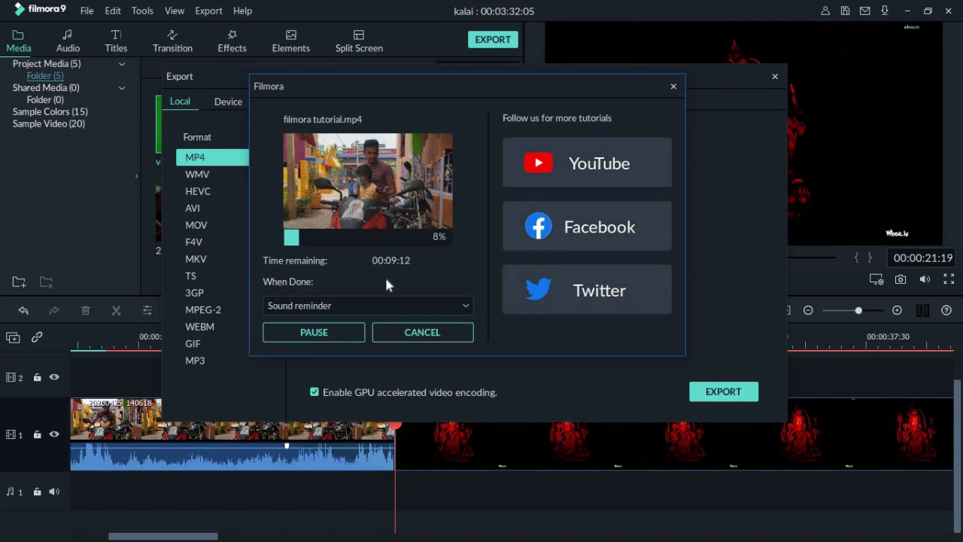